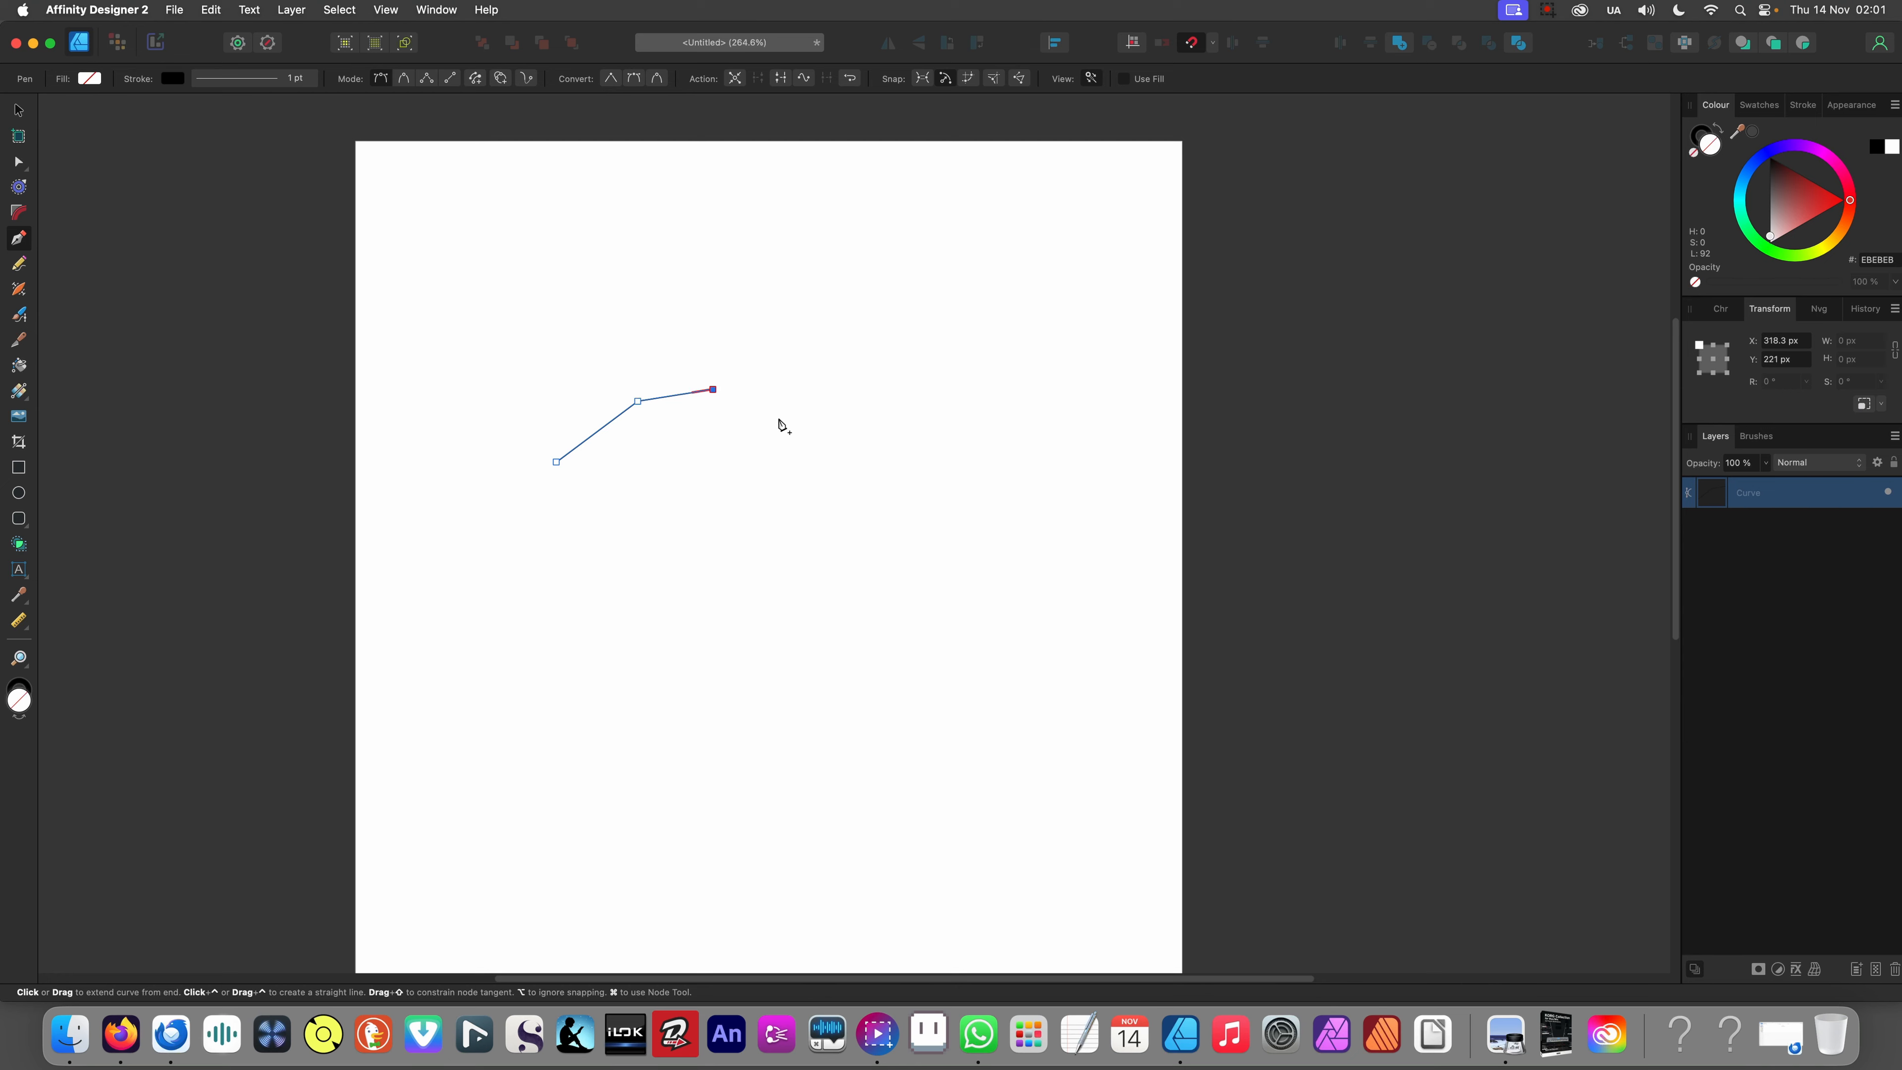
- Extend the hill-shaped Pen path down its right slope, then trace an edge just beneath it back to the start as a thin closed shape
{"action": "left_click", "coordinate": [779, 418]}
{"action": "left_click", "coordinate": [827, 460]}
{"action": "left_click", "coordinate": [870, 484]}
{"action": "scroll", "coordinate": [815, 478], "scroll_direction": "up", "scroll_amount": 5}
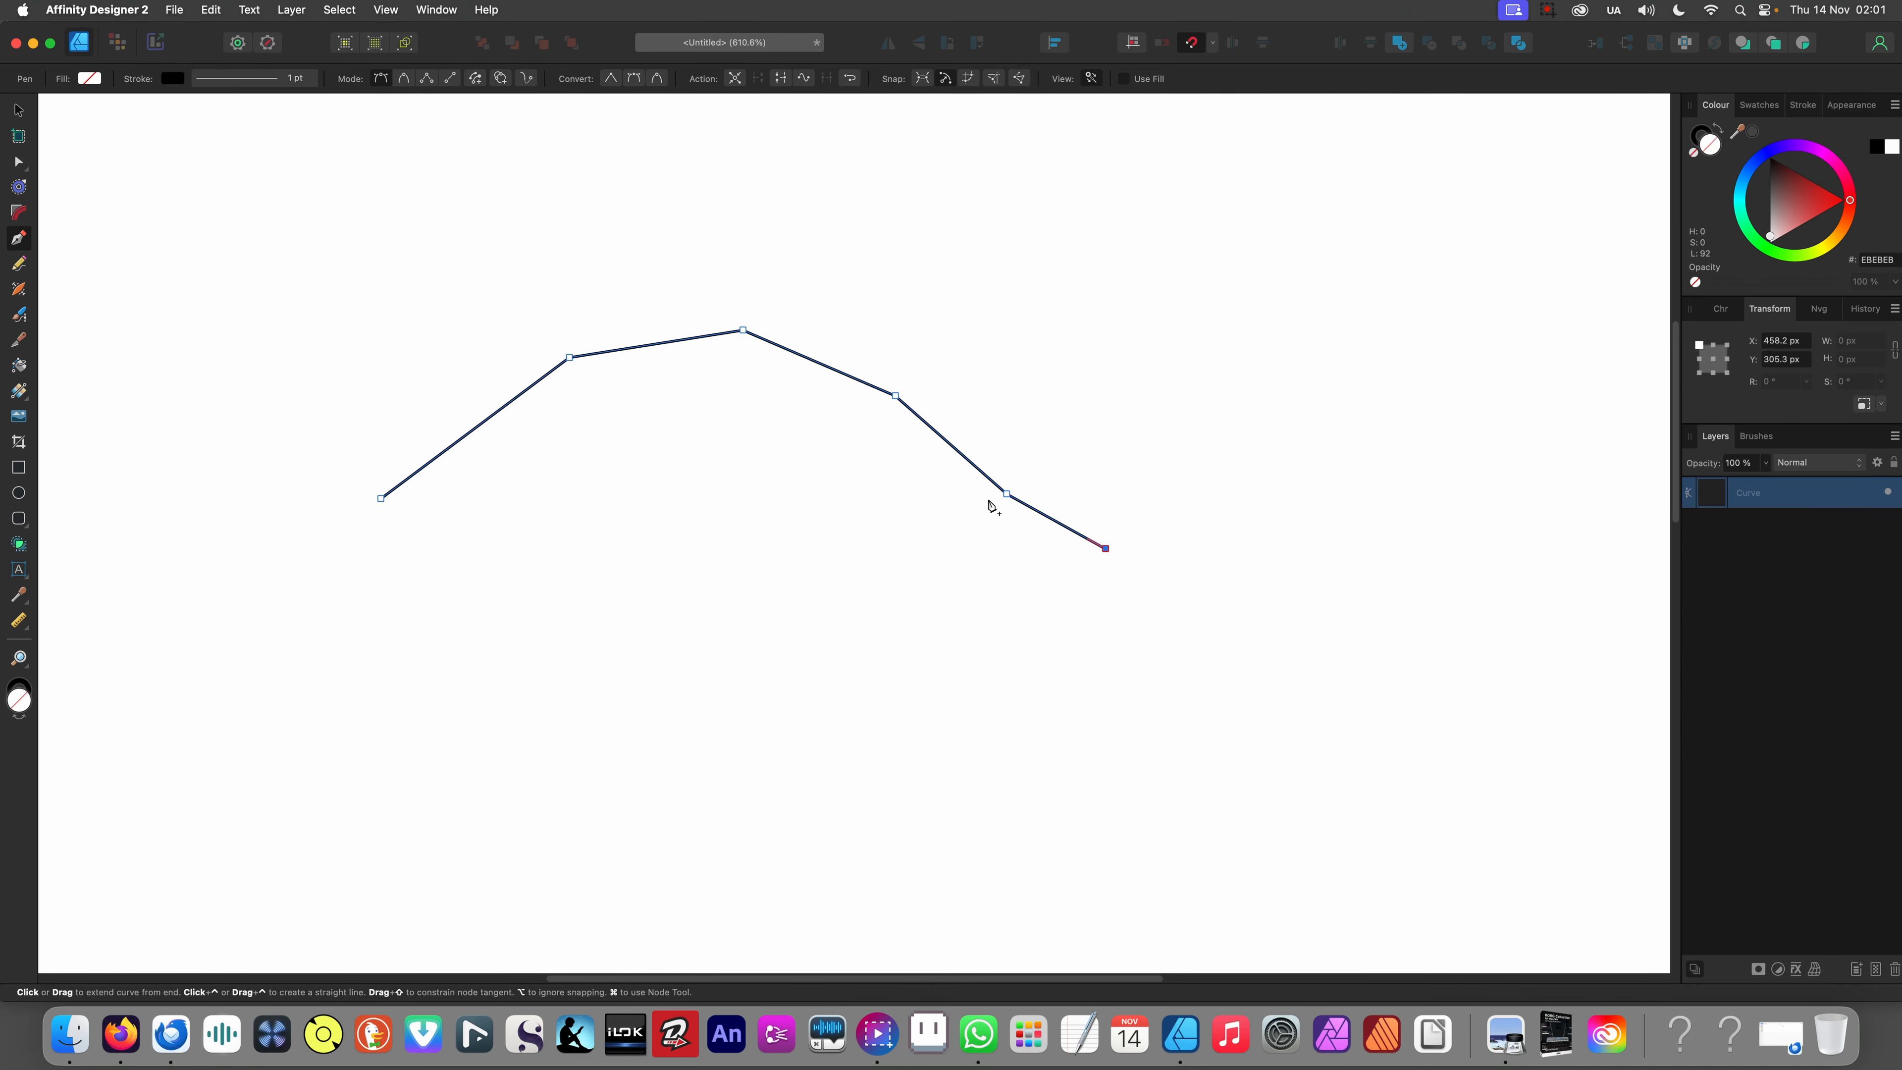
{"action": "left_click", "coordinate": [994, 500]}
{"action": "left_click", "coordinate": [887, 405]}
{"action": "left_click", "coordinate": [739, 342]}
{"action": "left_click", "coordinate": [580, 367]}
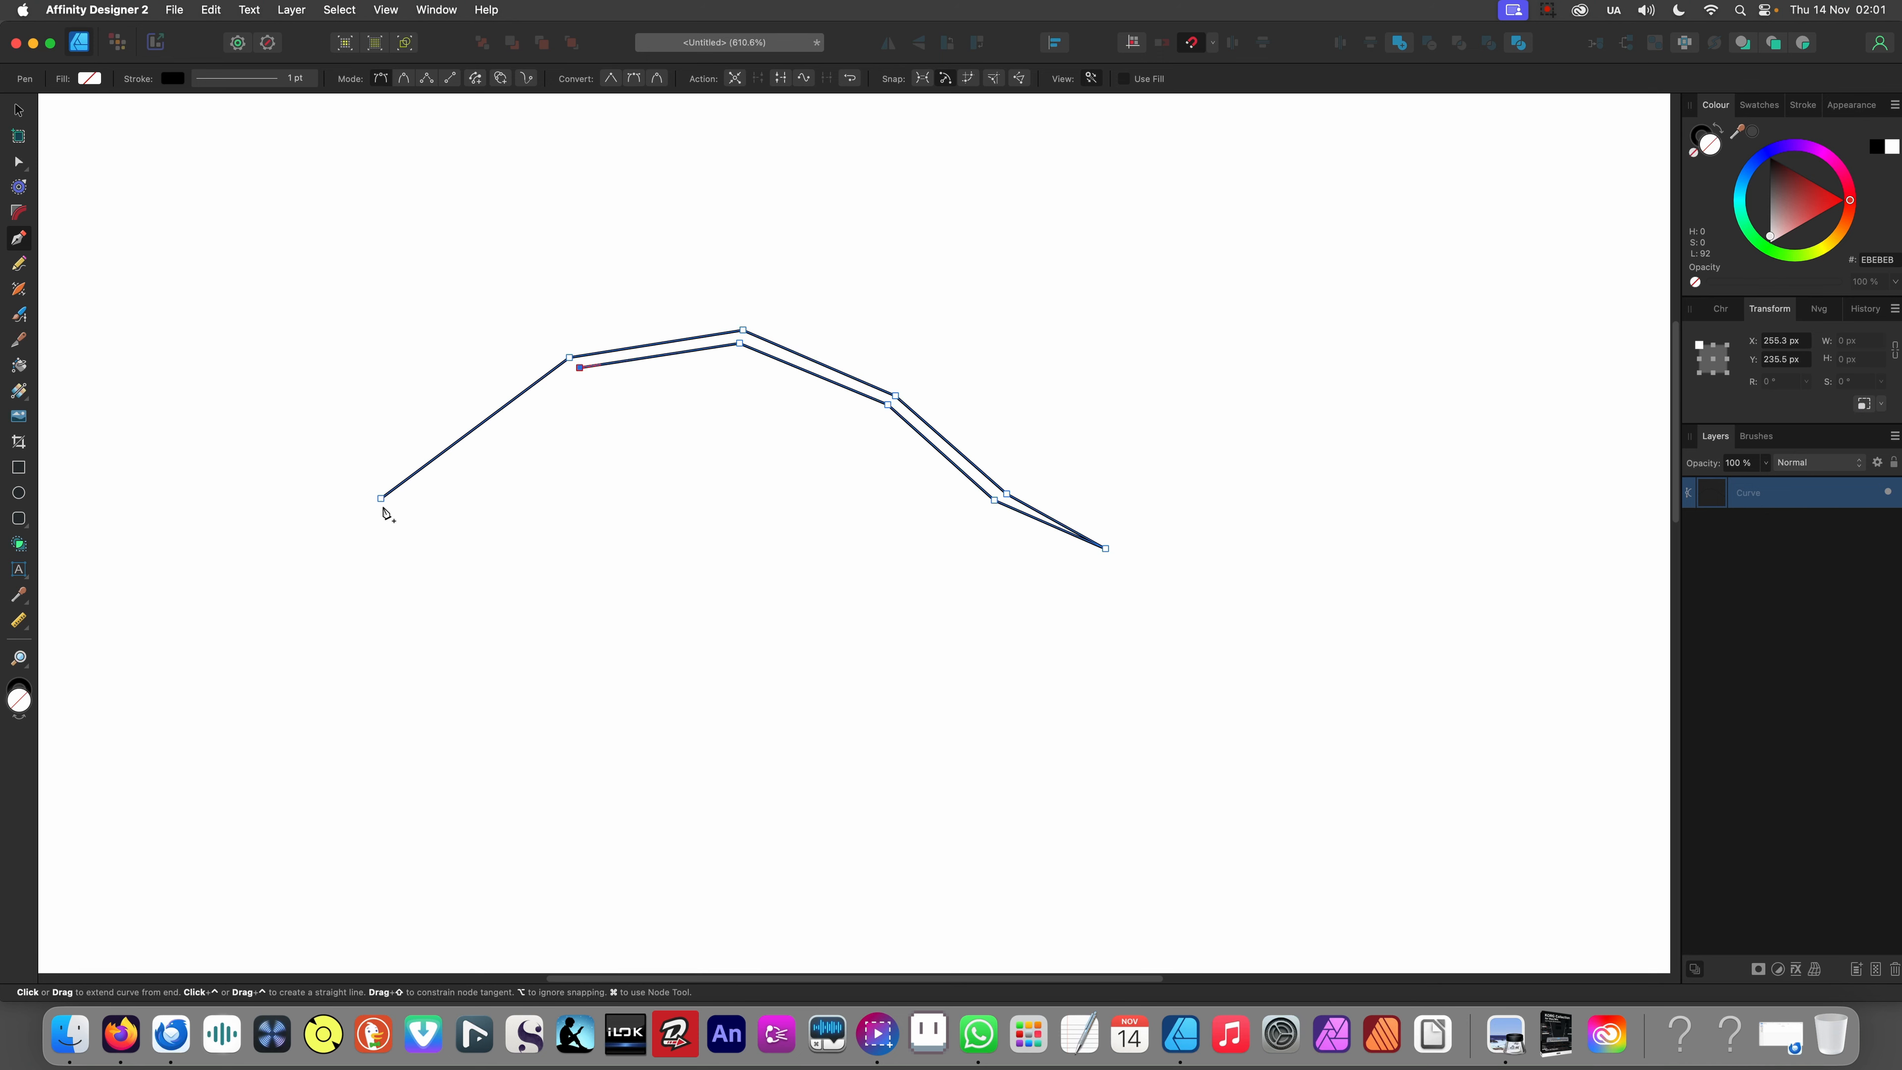
{"action": "left_click", "coordinate": [390, 500]}
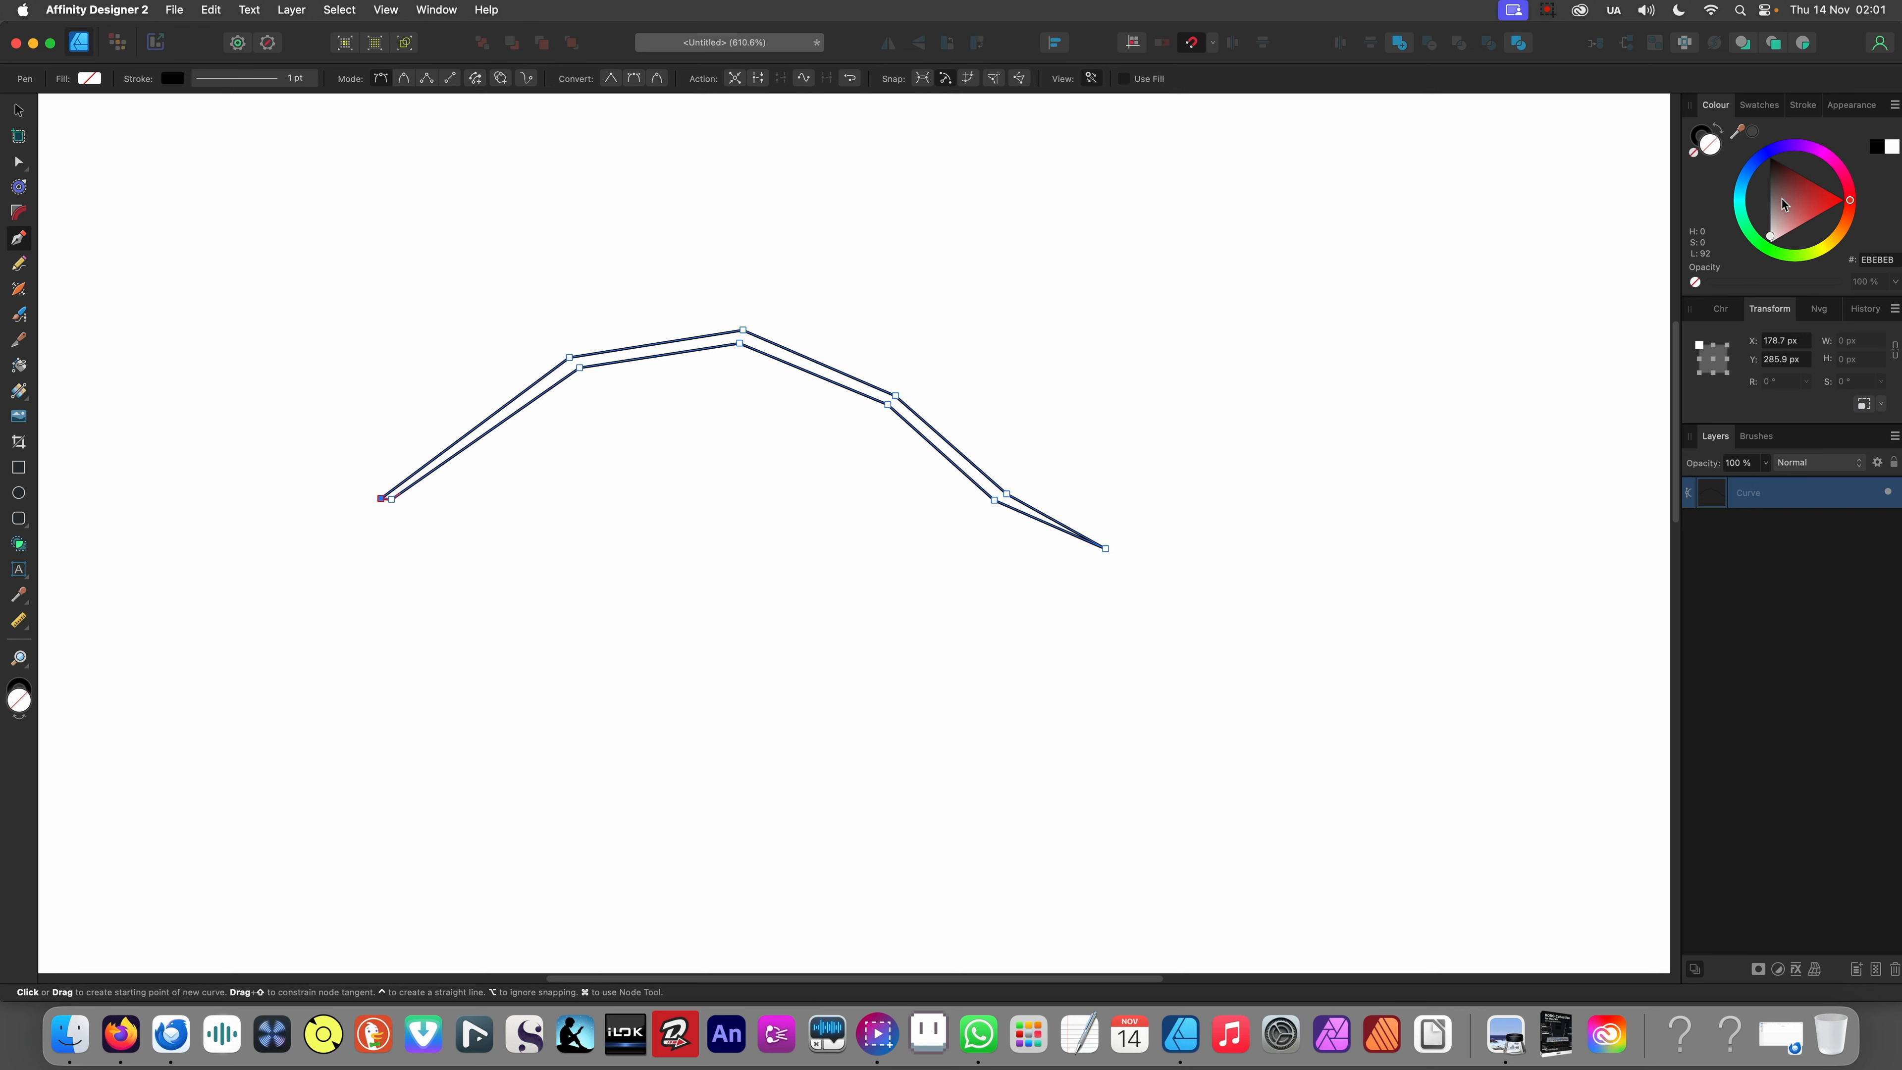
- Fill the closed hill shape with dark grey and remove its stroke
{"action": "mouse_move", "coordinate": [1784, 204]}
{"action": "left_mouse_down"}
{"action": "mouse_move", "coordinate": [1749, 181]}
{"action": "mouse_move", "coordinate": [1712, 197]}
{"action": "left_mouse_up"}
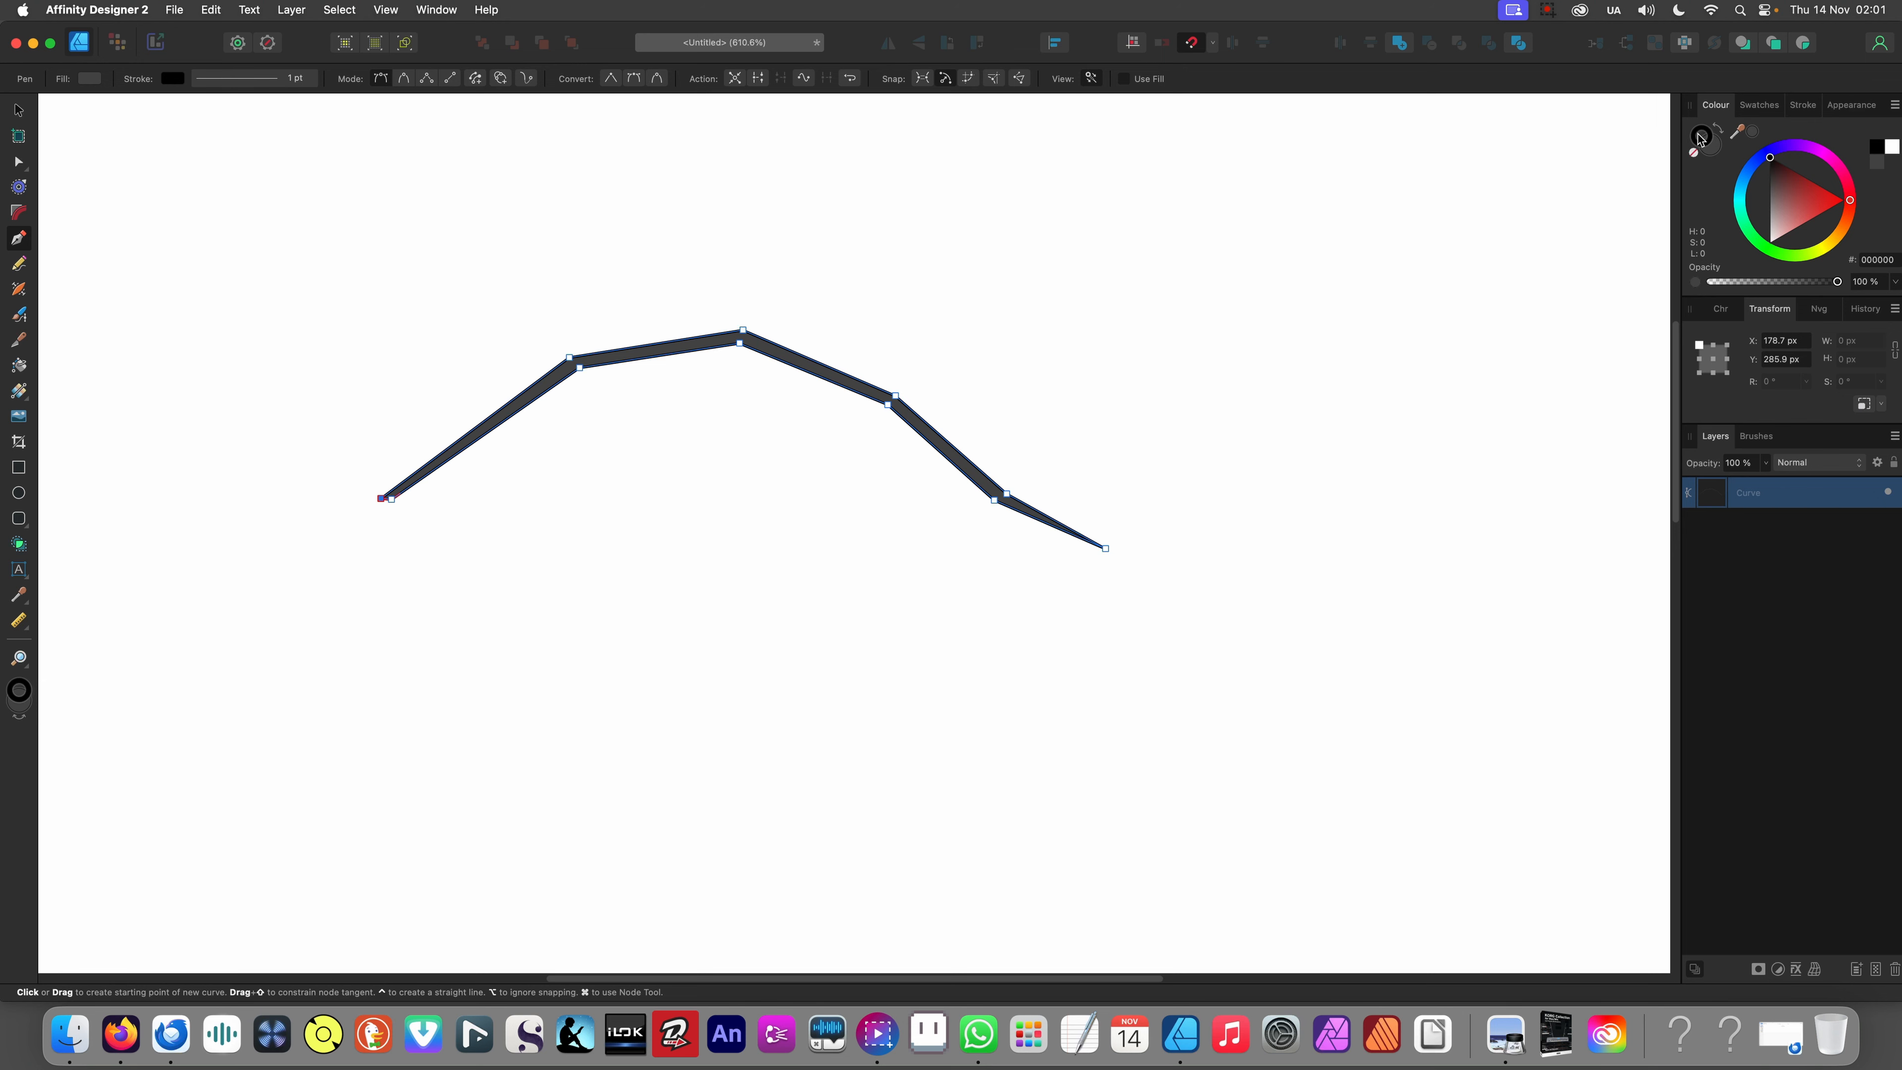
{"action": "left_click", "coordinate": [1694, 153]}
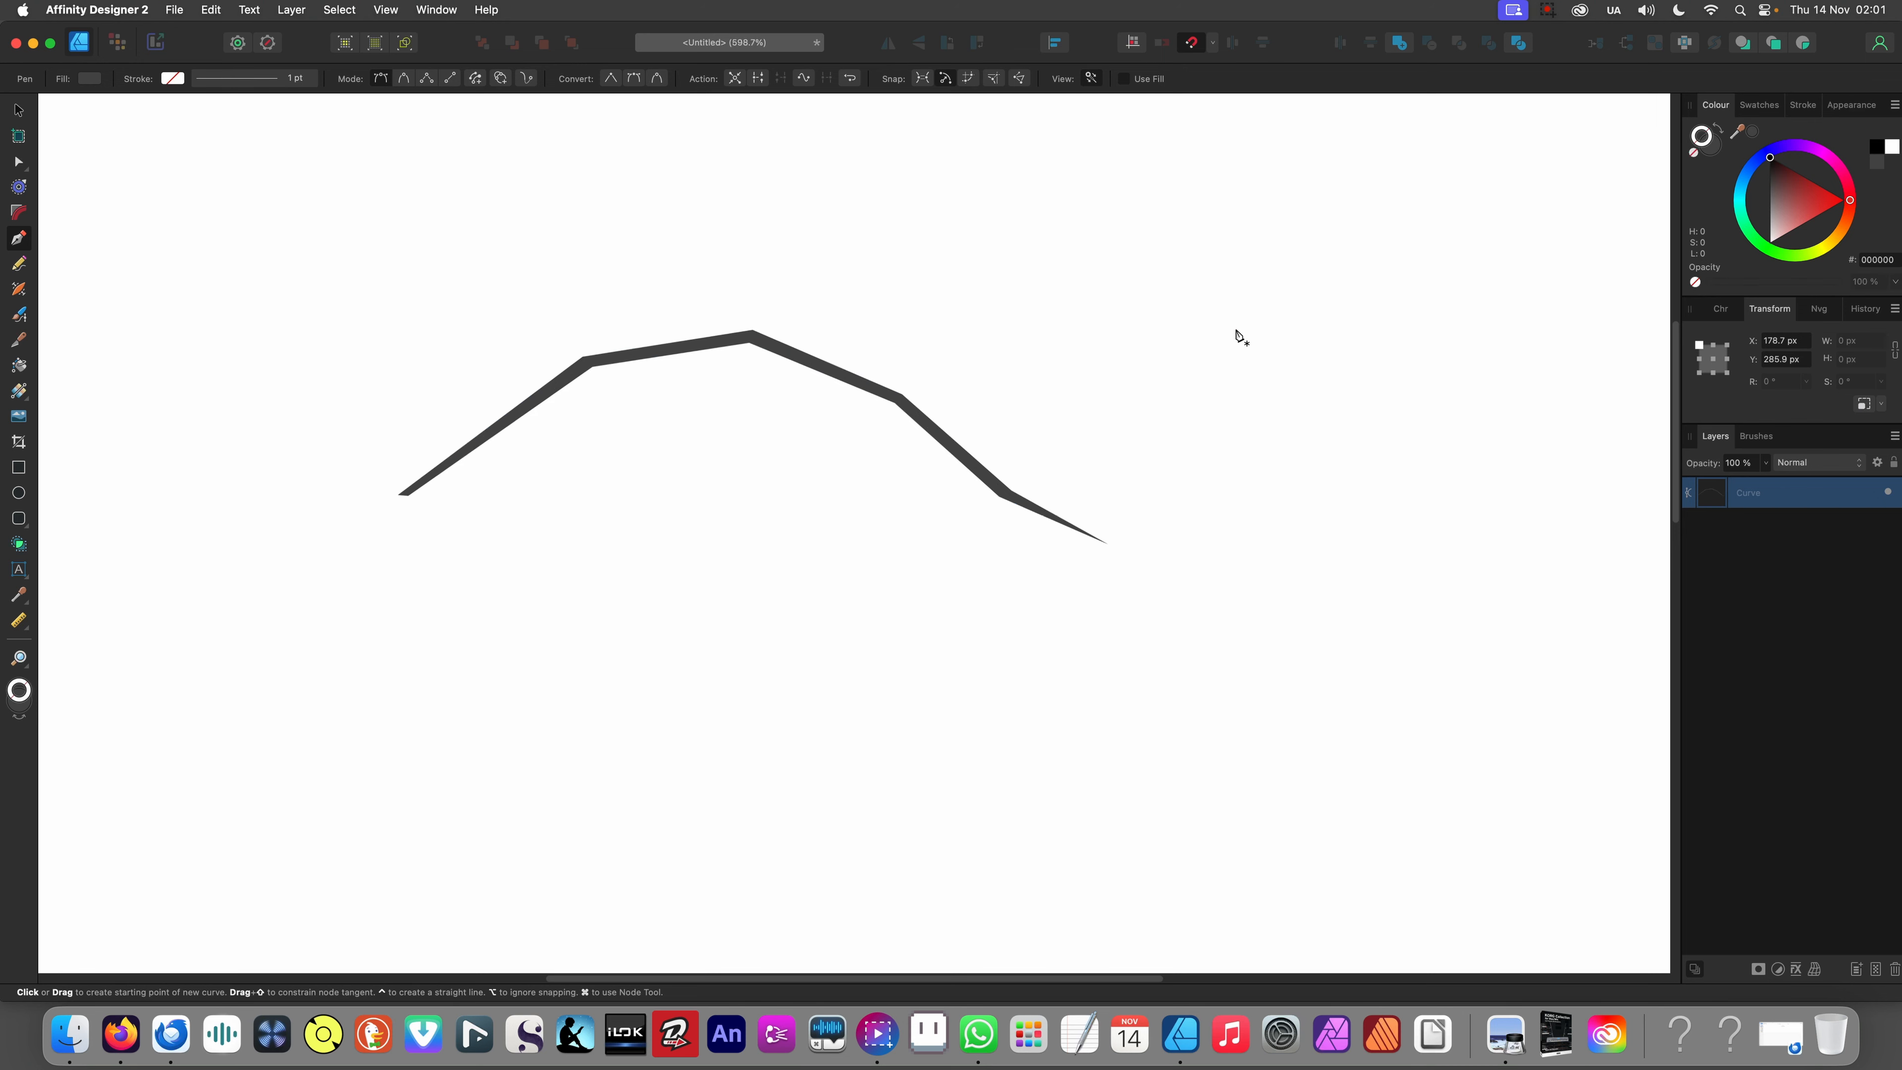
{"action": "scroll", "coordinate": [1234, 331], "scroll_direction": "down", "scroll_amount": 3}
{"action": "key", "text": "v"}
{"action": "left_click", "coordinate": [900, 442]}
{"action": "scroll", "coordinate": [841, 557], "scroll_direction": "up", "scroll_amount": 3}
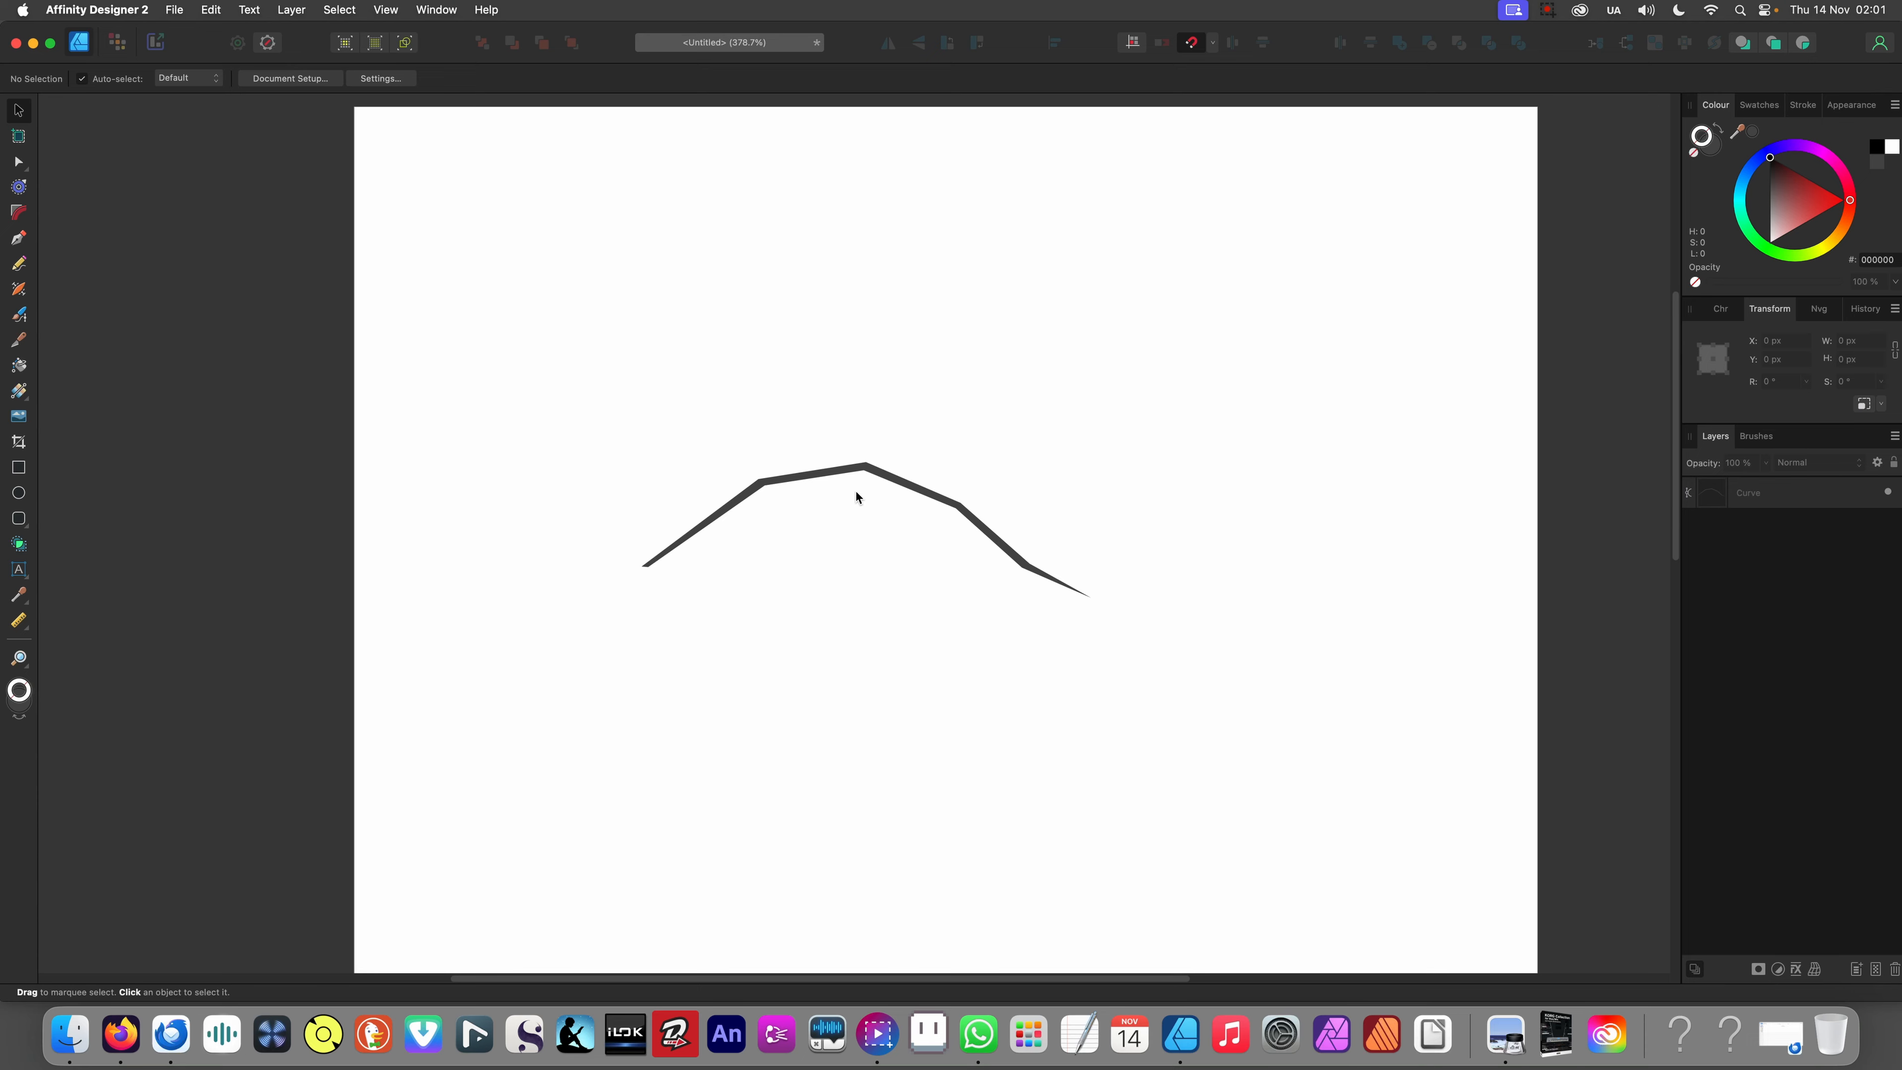
- Try to bend the straight segment left of the hill's peak into a curve, then undo the change
{"action": "scroll", "coordinate": [760, 534], "scroll_direction": "up", "scroll_amount": 5}
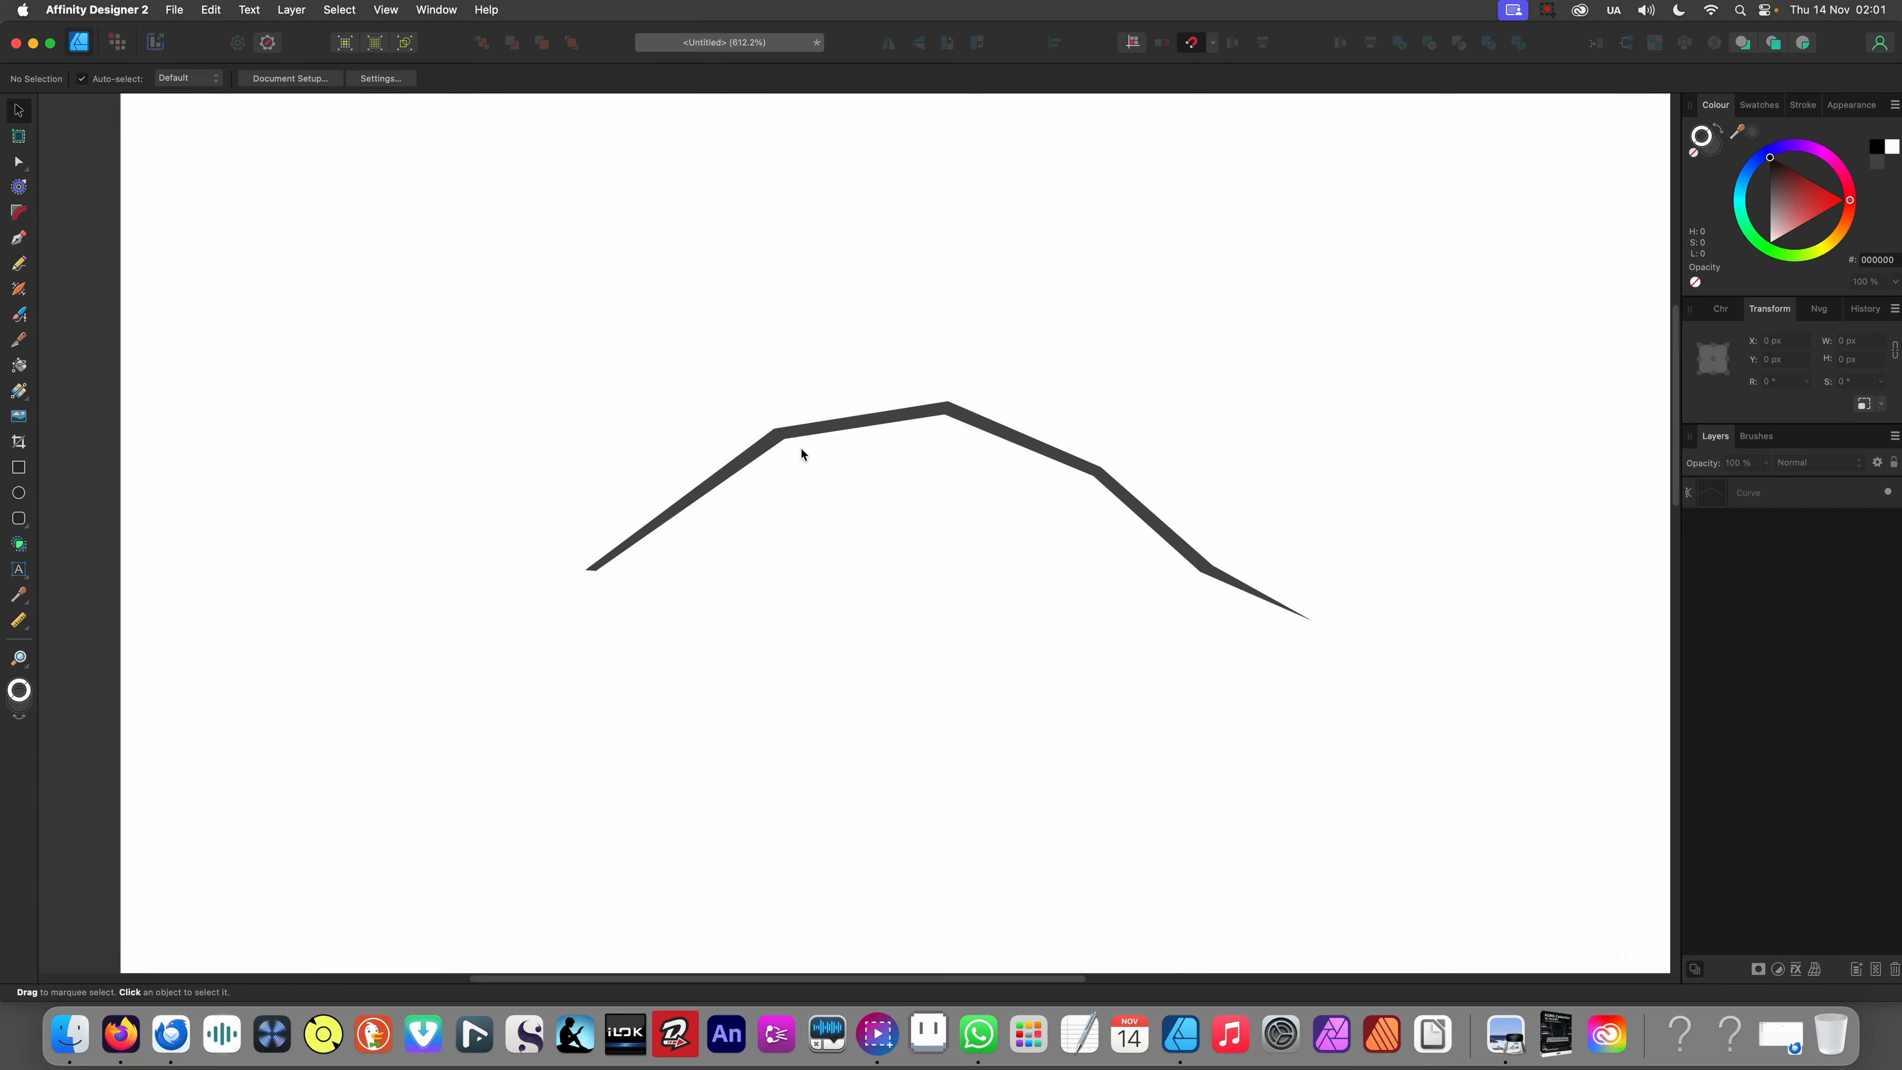
{"action": "double_click", "coordinate": [805, 439]}
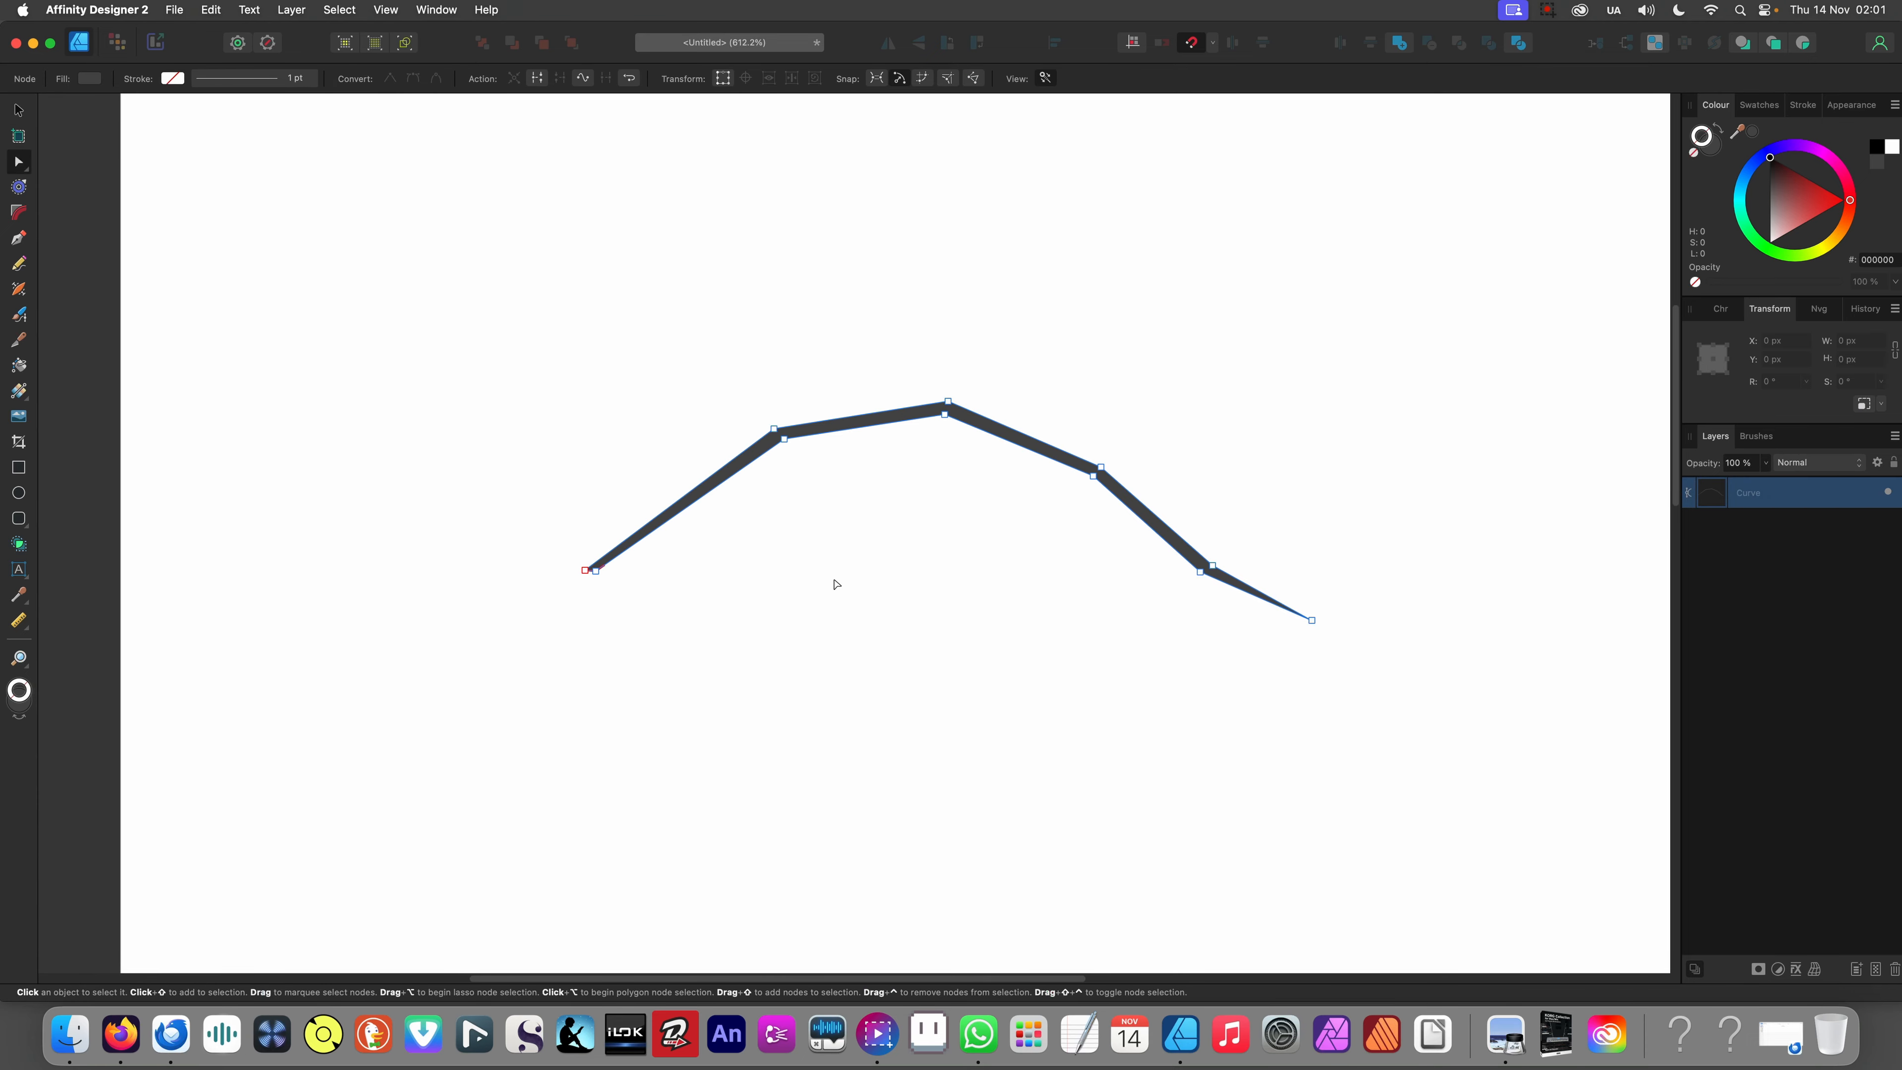
{"action": "scroll", "coordinate": [901, 573], "scroll_direction": "down", "scroll_amount": 4}
{"action": "left_click", "coordinate": [901, 573]}
{"action": "scroll", "coordinate": [913, 573], "scroll_direction": "up", "scroll_amount": 1}
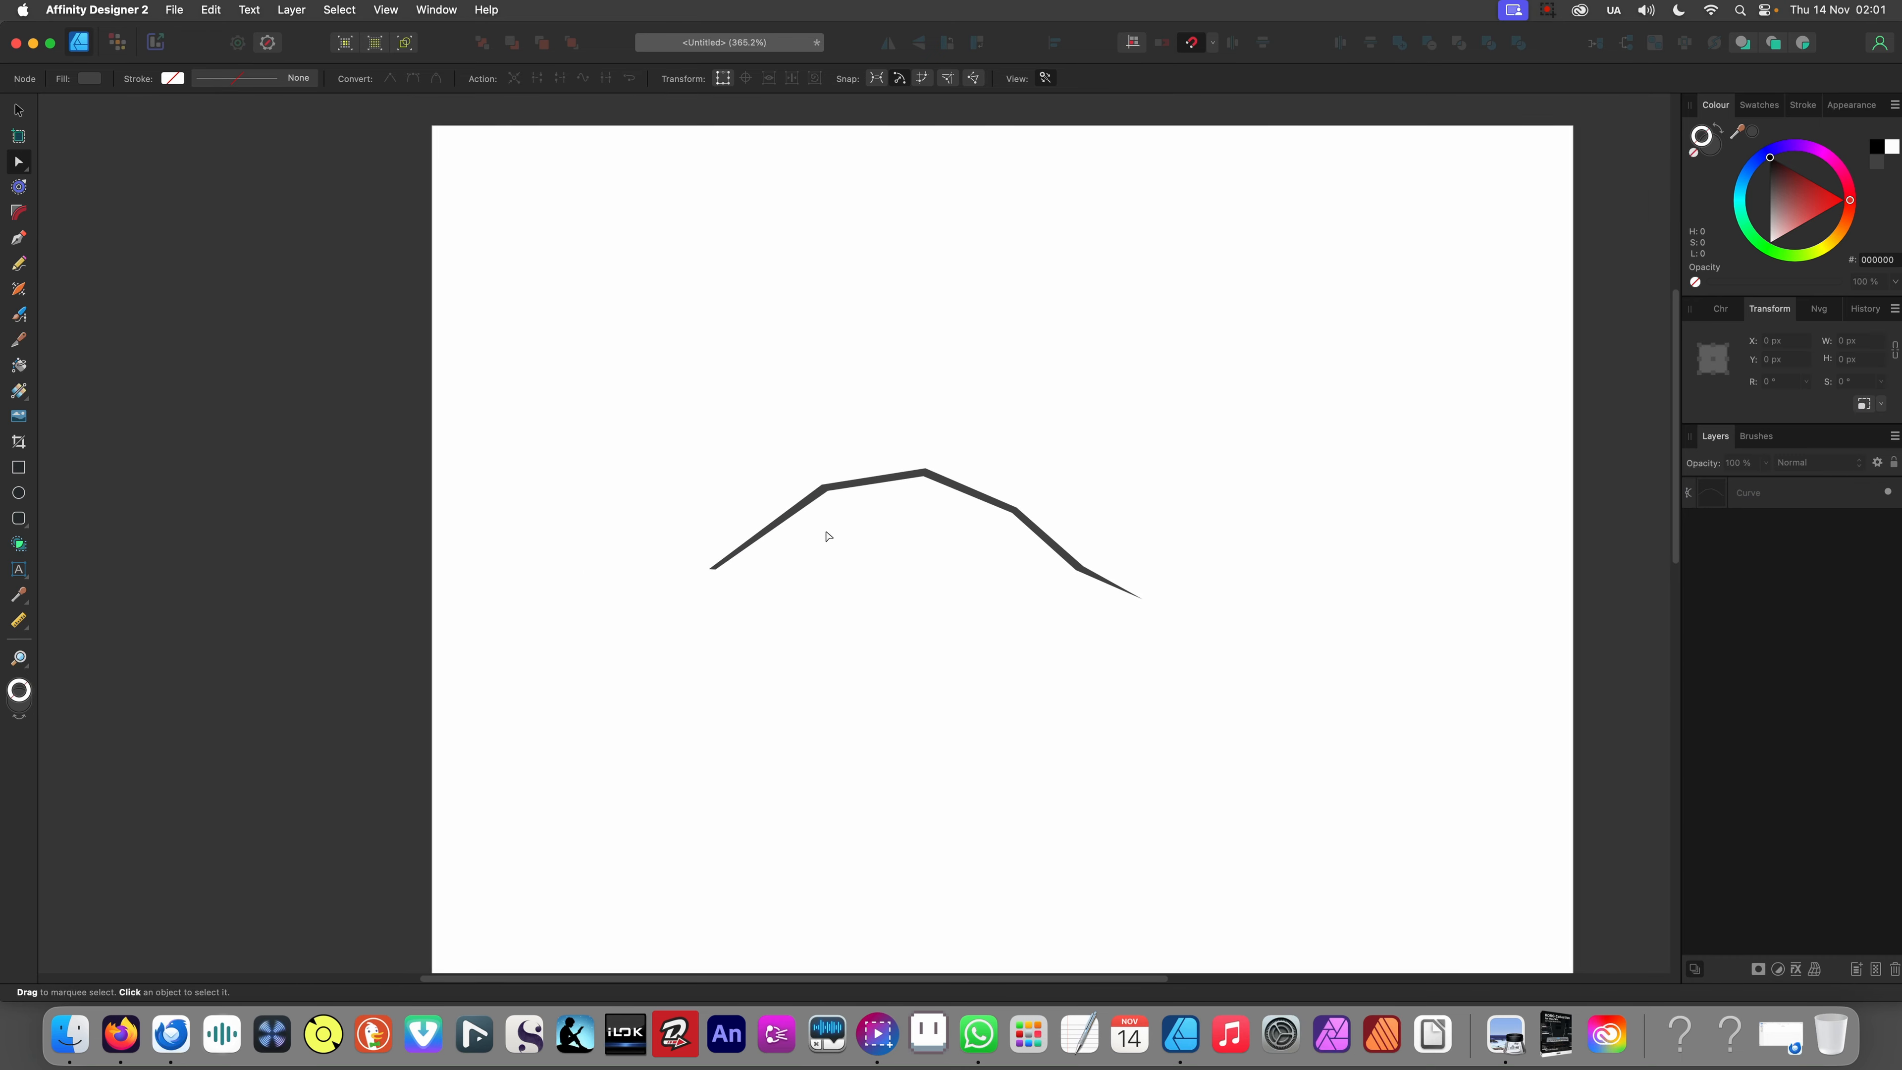
{"action": "left_click", "coordinate": [844, 490]}
{"action": "scroll", "coordinate": [846, 495], "scroll_direction": "up", "scroll_amount": 7}
{"action": "key", "text": "Delete"}
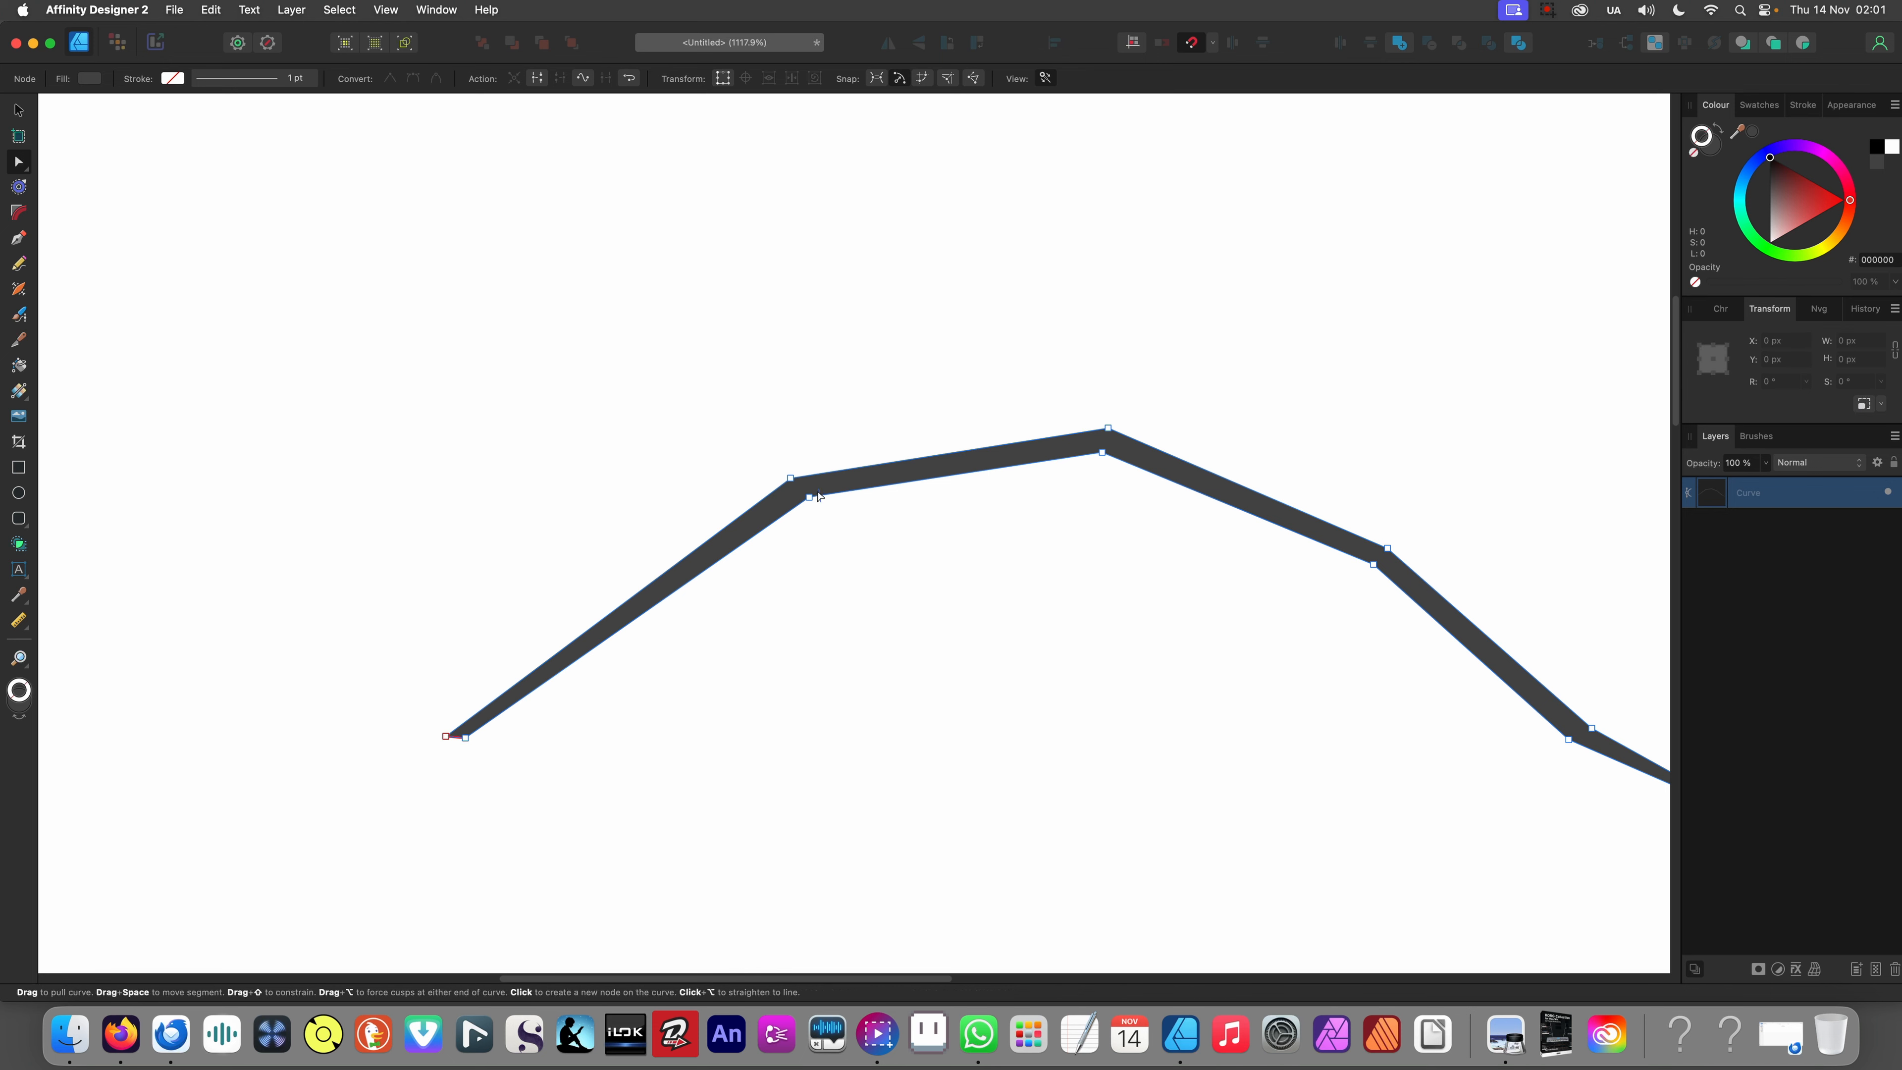
{"action": "mouse_move", "coordinate": [849, 470]}
{"action": "left_mouse_down"}
{"action": "mouse_move", "coordinate": [852, 450]}
{"action": "mouse_move", "coordinate": [865, 462]}
{"action": "left_mouse_up"}
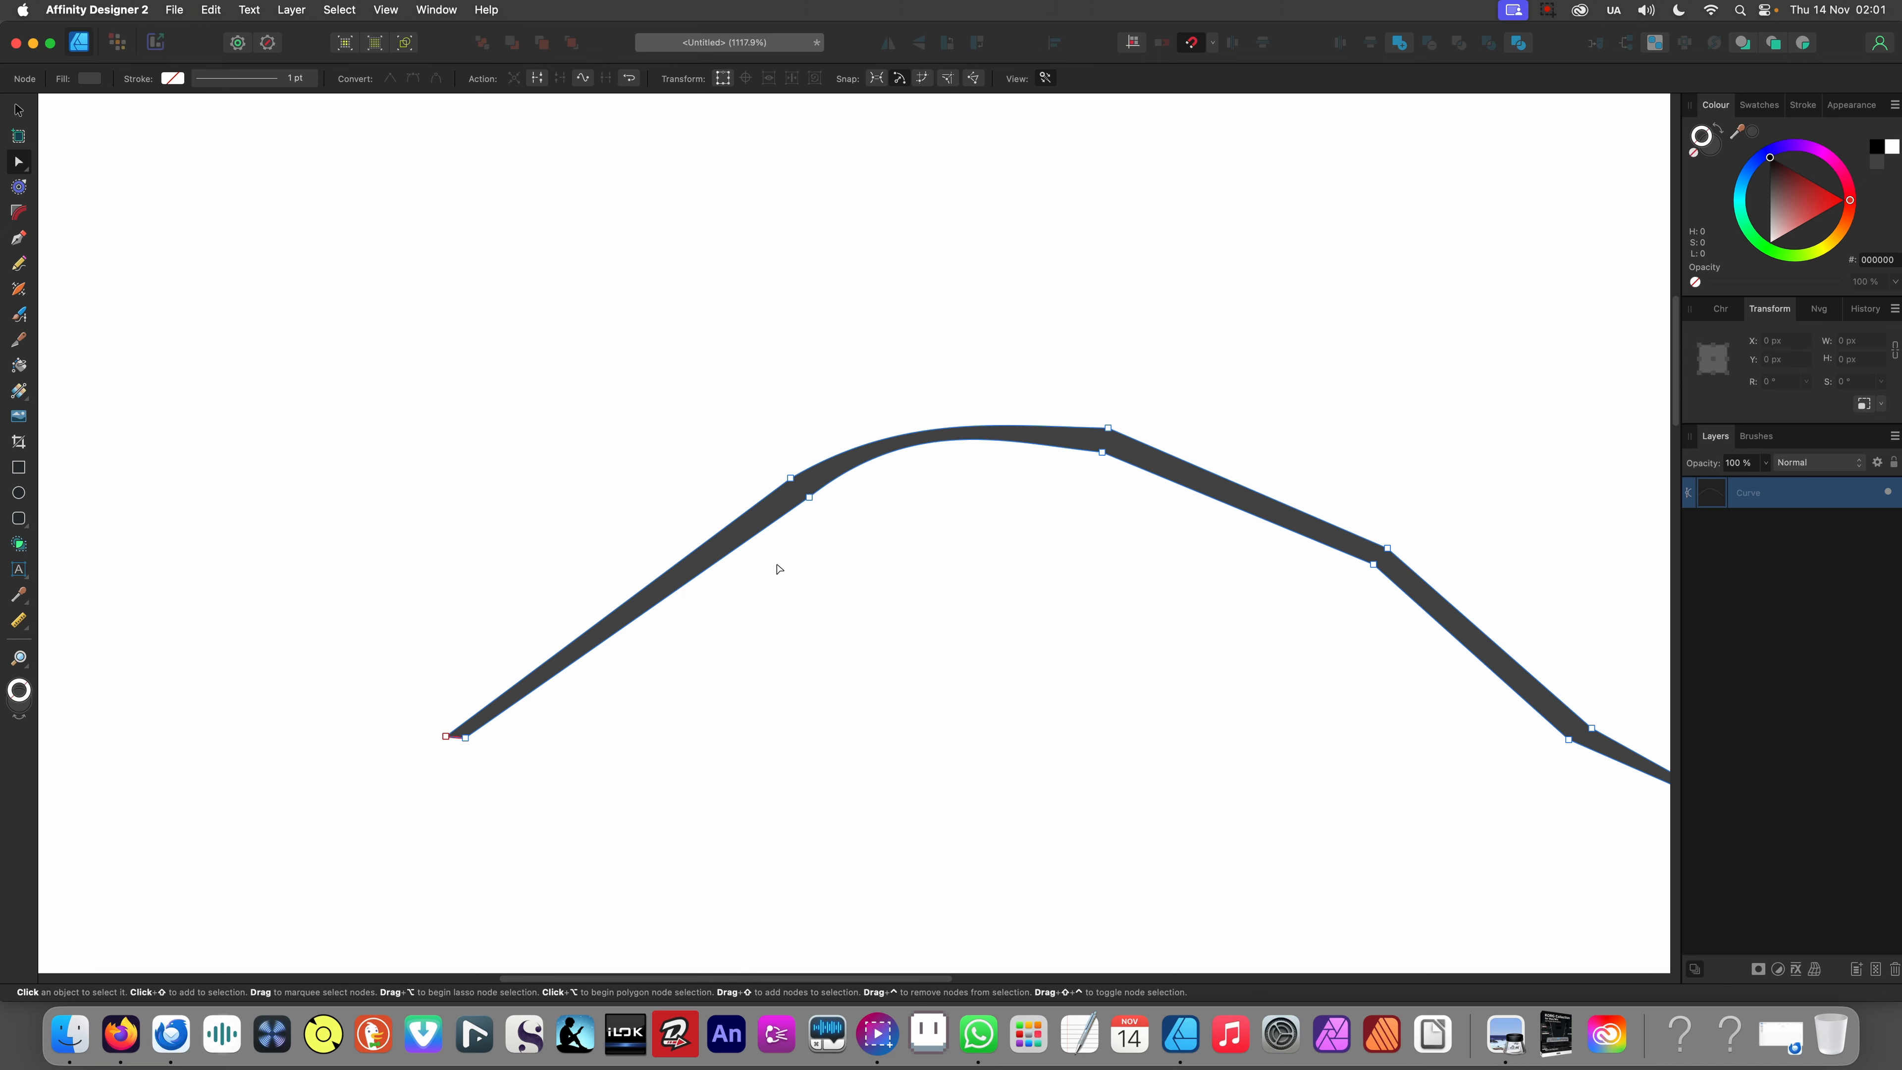
{"action": "key", "text": "super+z"}
{"action": "key", "text": "super+z"}
- Select all nodes of the angular hill shape and convert them to smart nodes
{"action": "scroll", "coordinate": [789, 557], "scroll_direction": "down", "scroll_amount": 7}
{"action": "key", "text": "v"}
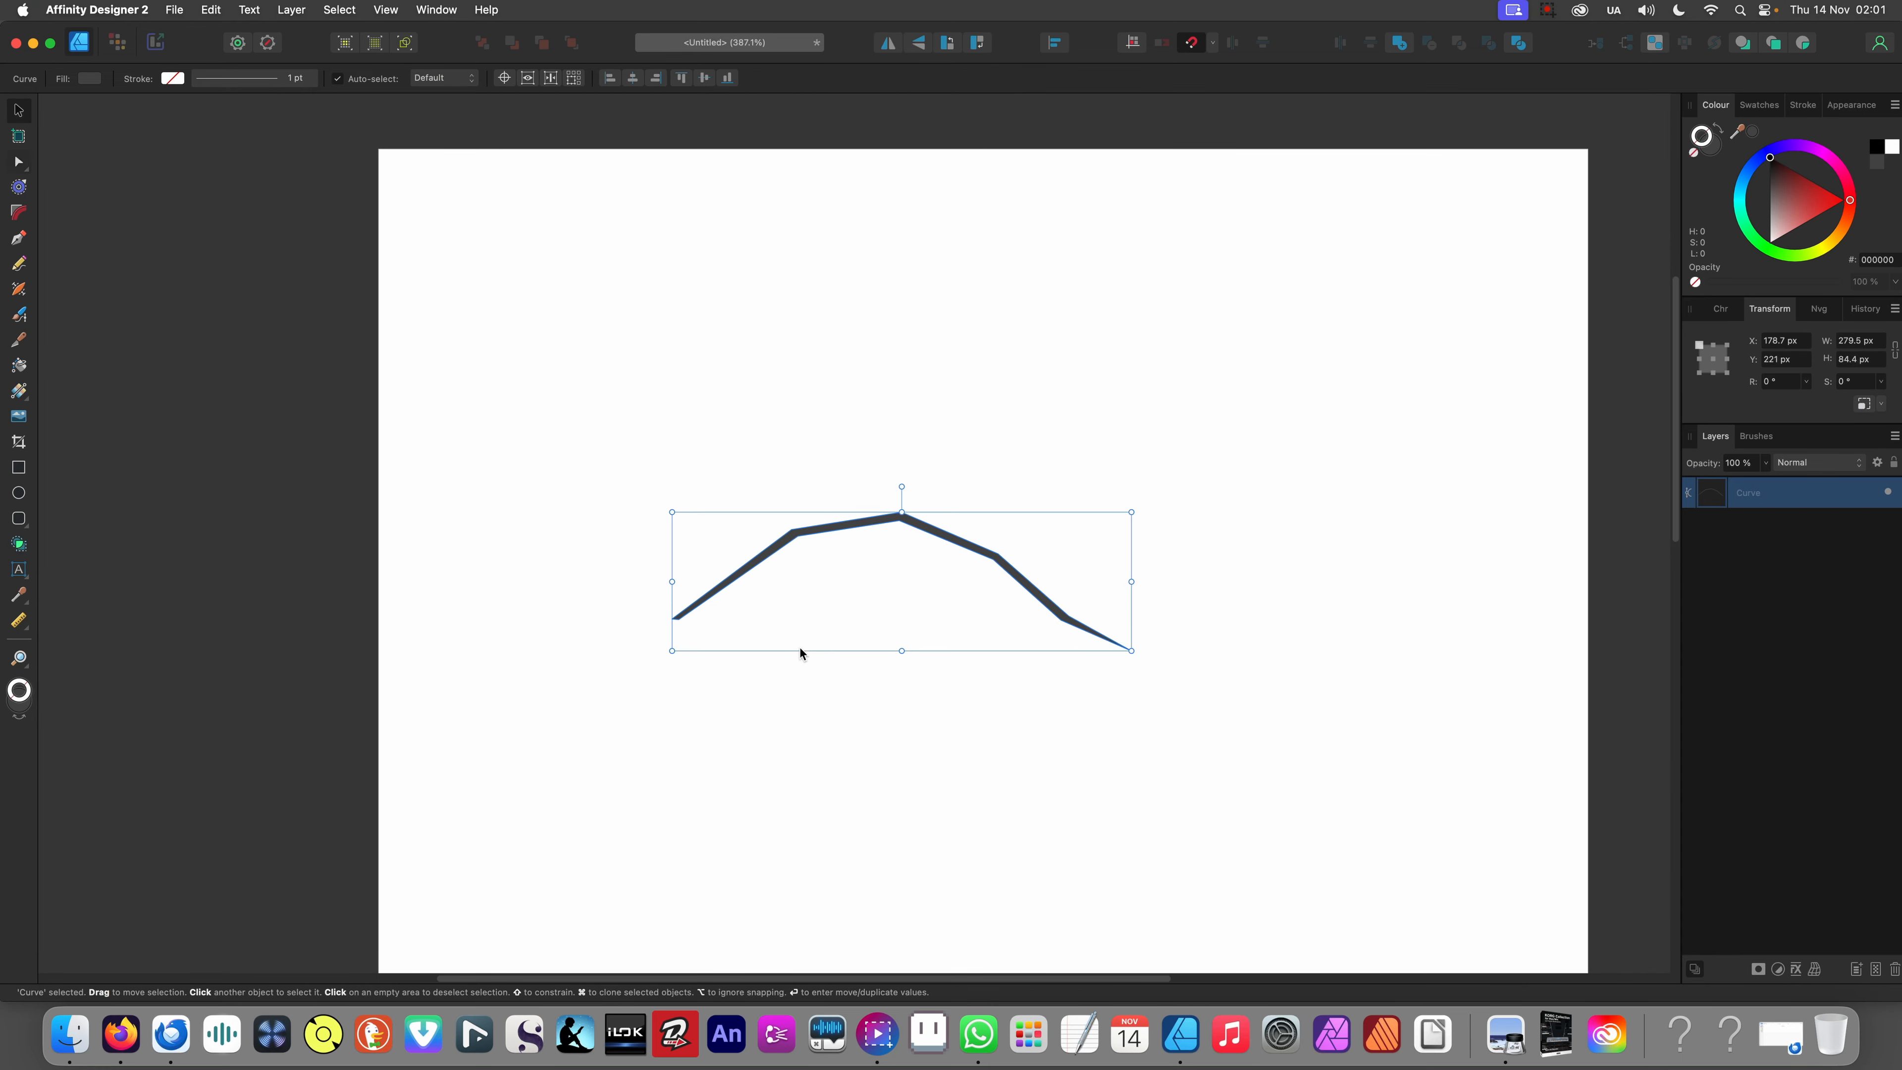
{"action": "key", "text": "a"}
{"action": "left_click_drag", "start_coordinate": [565, 437], "coordinate": [1202, 758]}
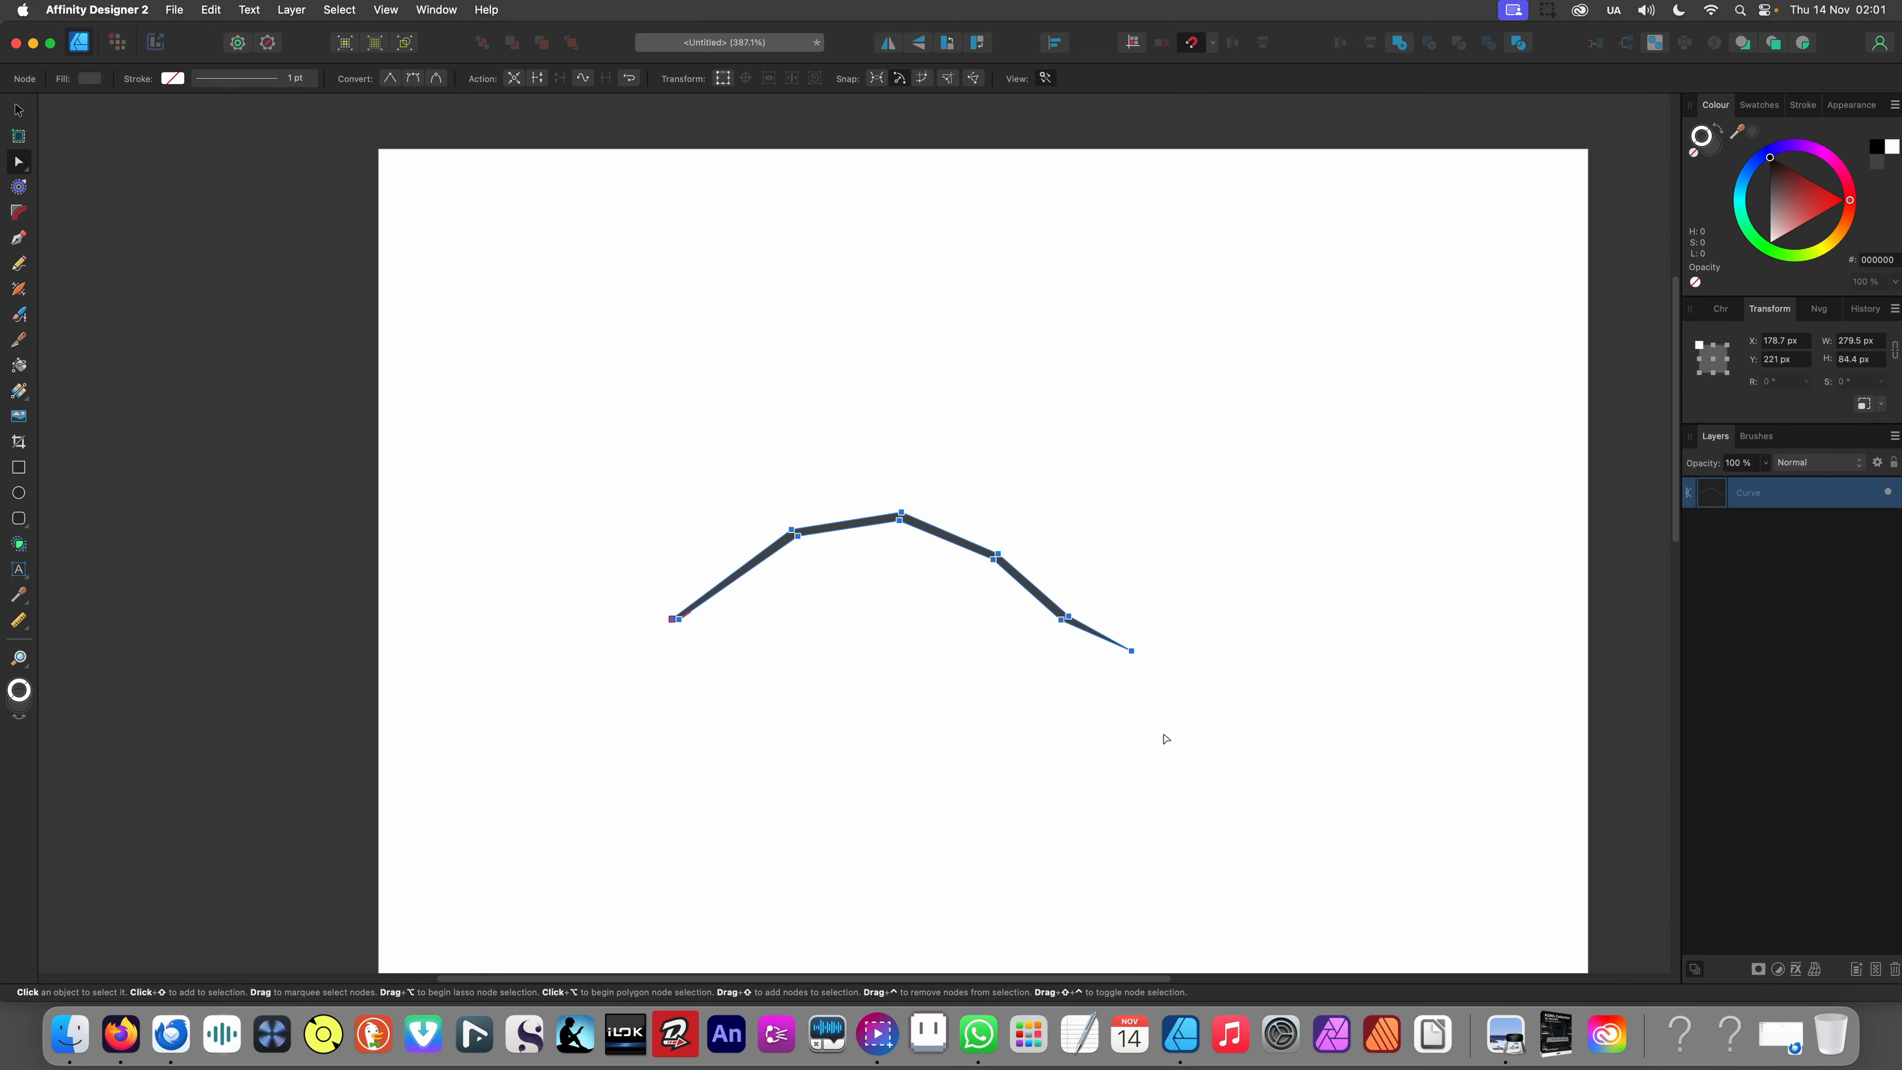
{"action": "left_click", "coordinate": [439, 79]}
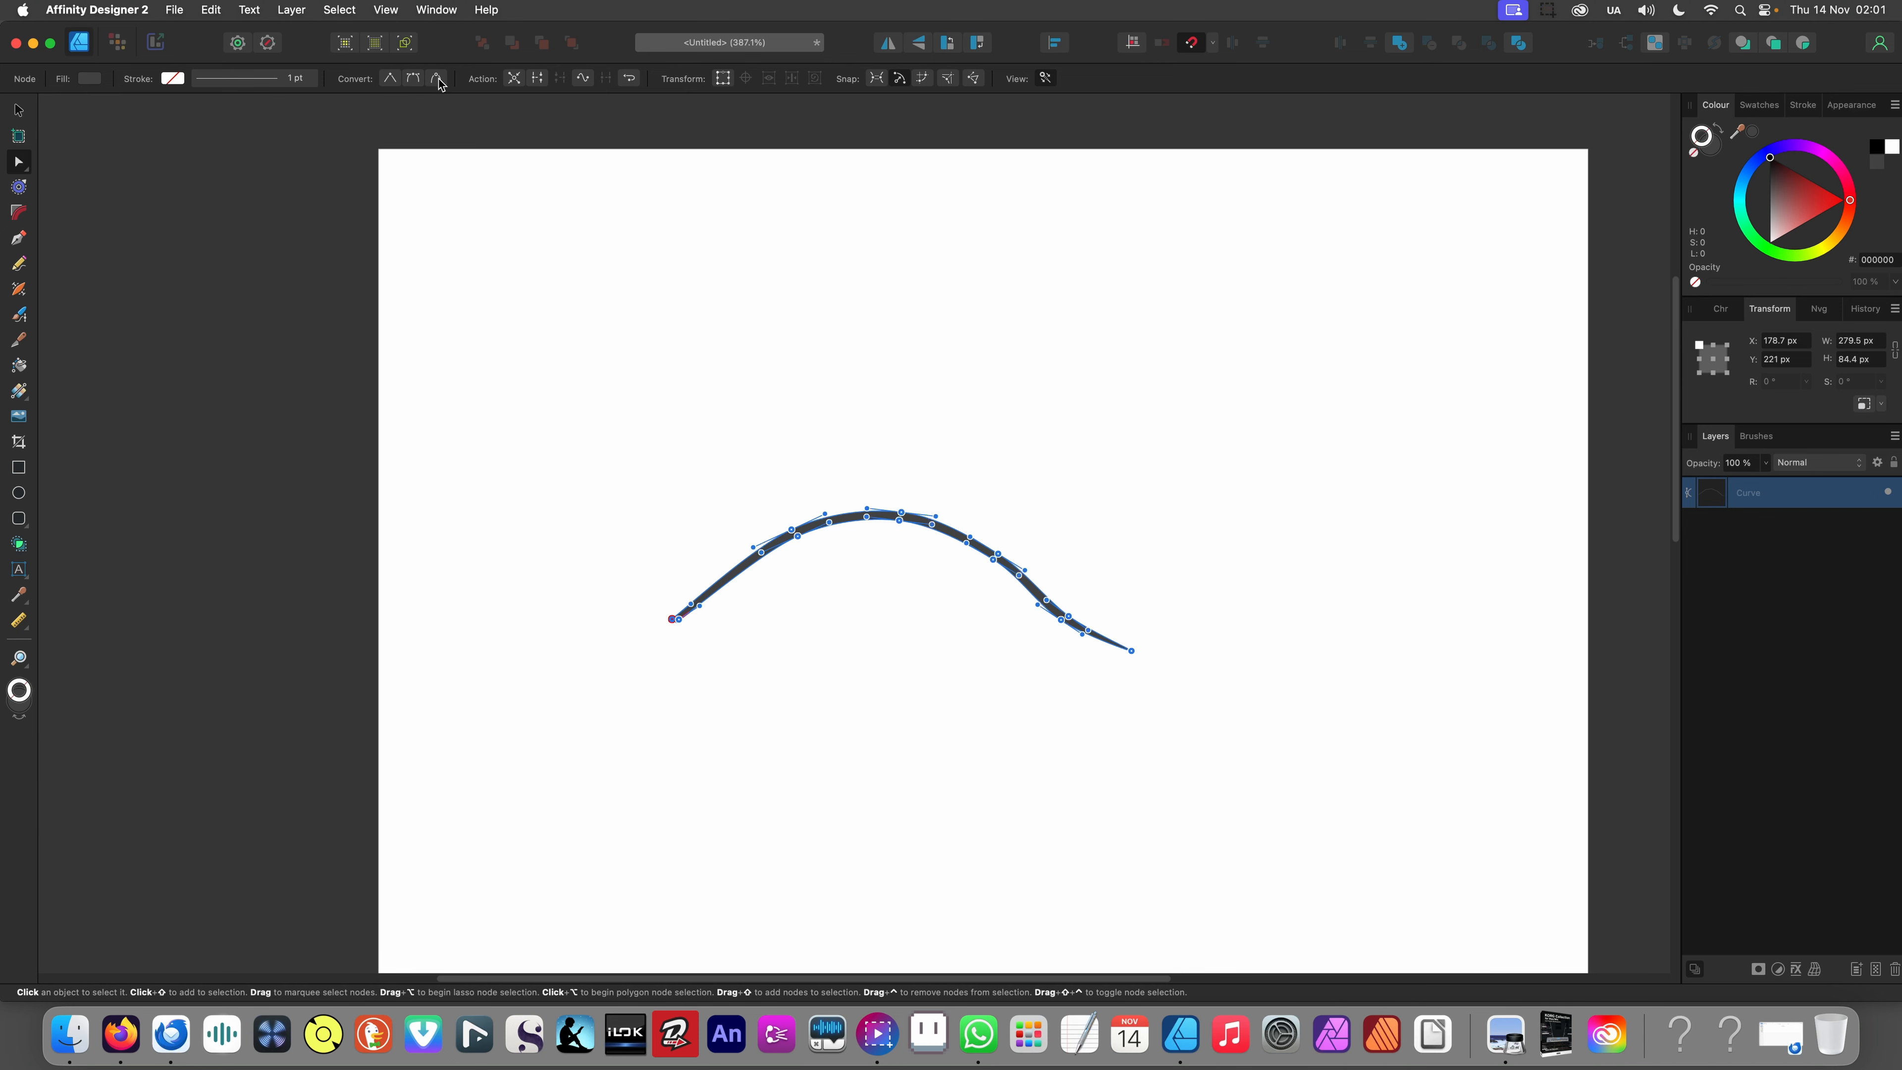
{"action": "left_click", "coordinate": [612, 434]}
{"action": "scroll", "coordinate": [716, 525], "scroll_direction": "down", "scroll_amount": 6}
{"action": "scroll", "coordinate": [792, 540], "scroll_direction": "up", "scroll_amount": 6}
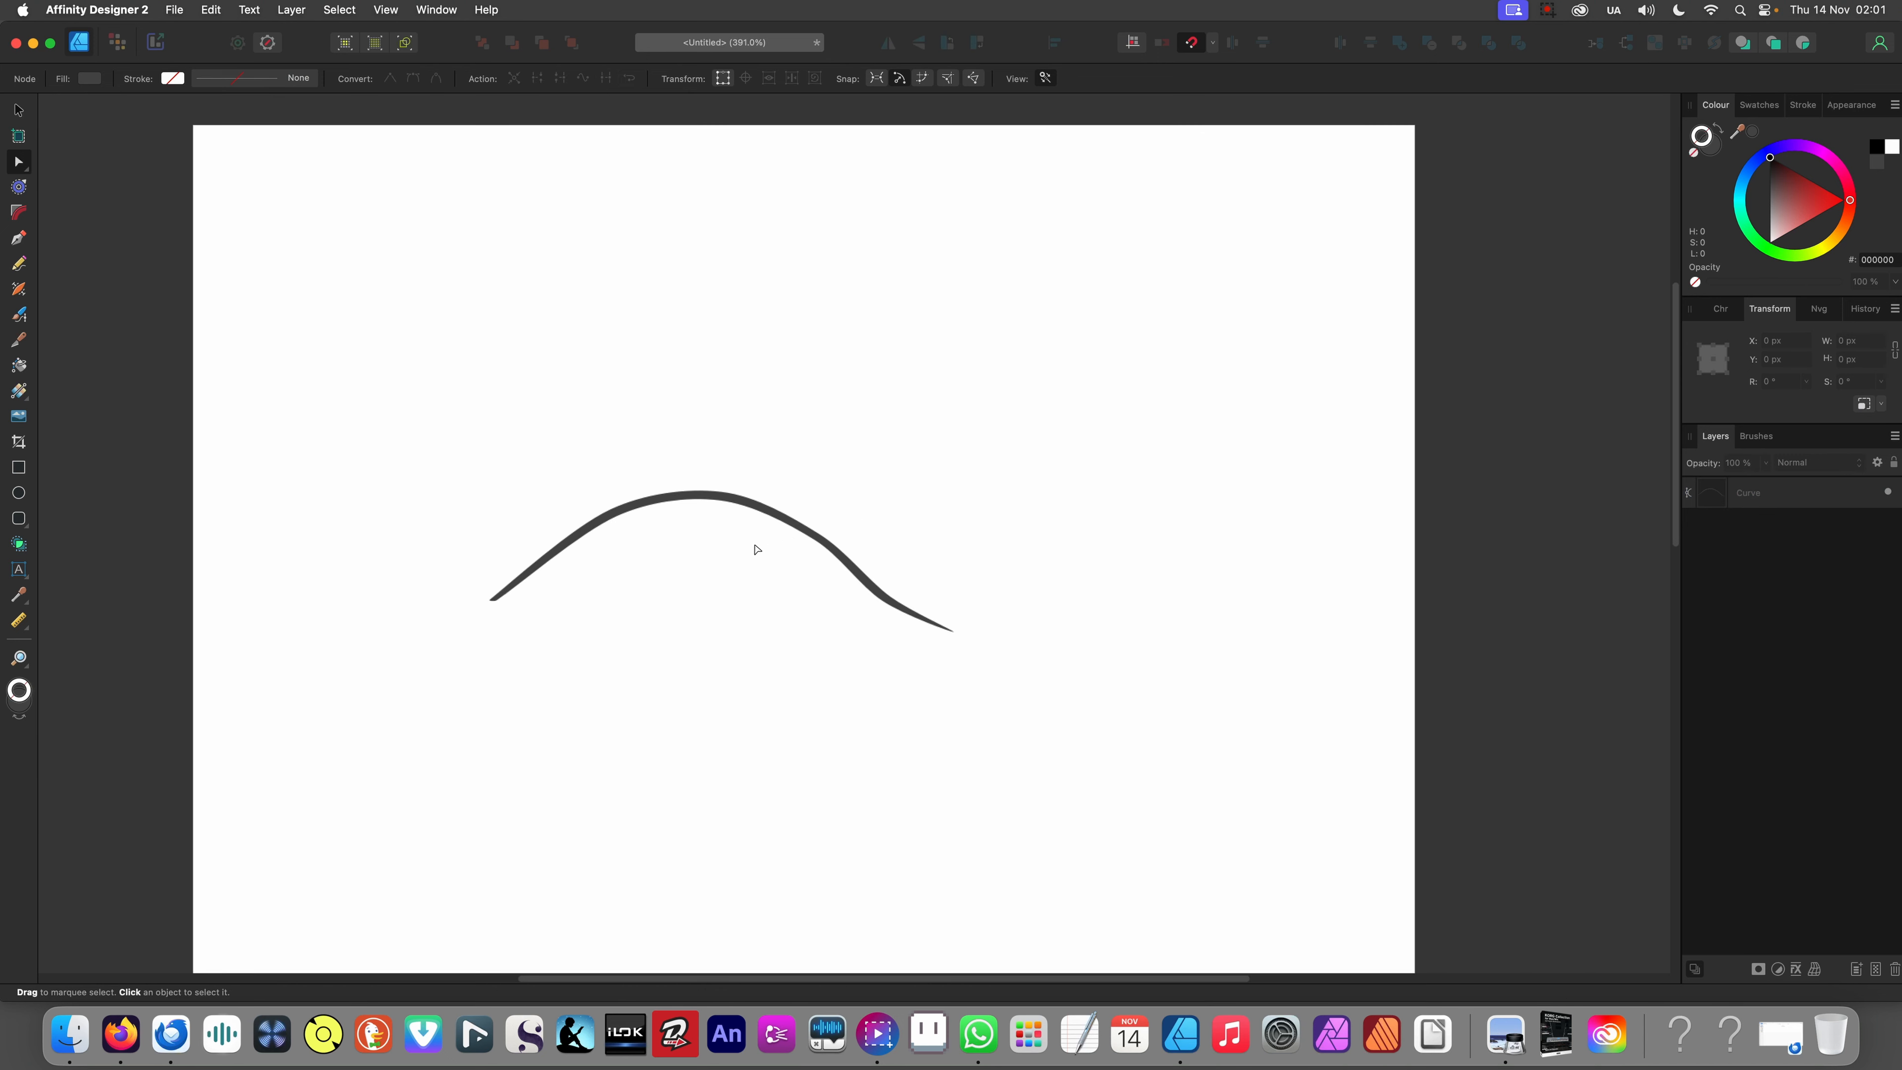
- Delete the extra node at the hill line's left tip so the end tapers to a sharp point
{"action": "scroll", "coordinate": [756, 549], "scroll_direction": "left", "scroll_amount": 5}
{"action": "scroll", "coordinate": [671, 609], "scroll_direction": "up", "scroll_amount": 8}
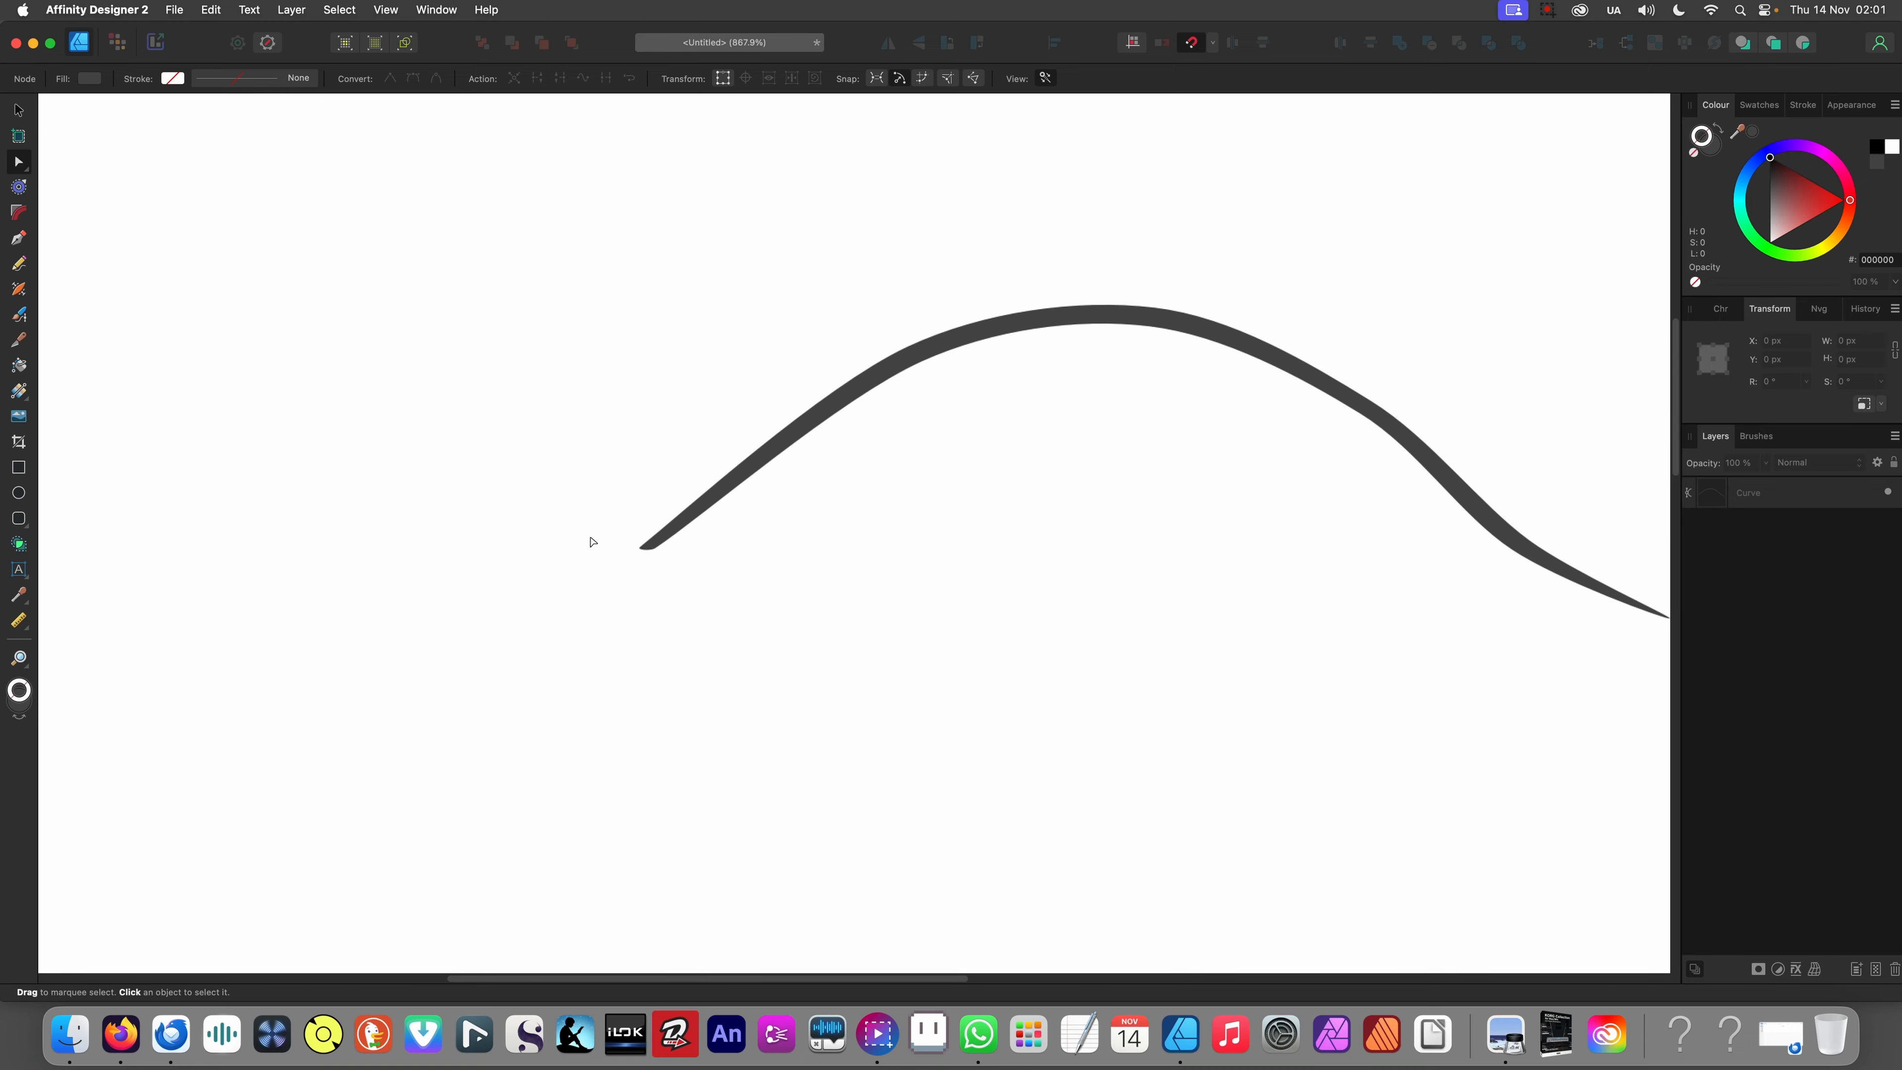
{"action": "left_click", "coordinate": [641, 529]}
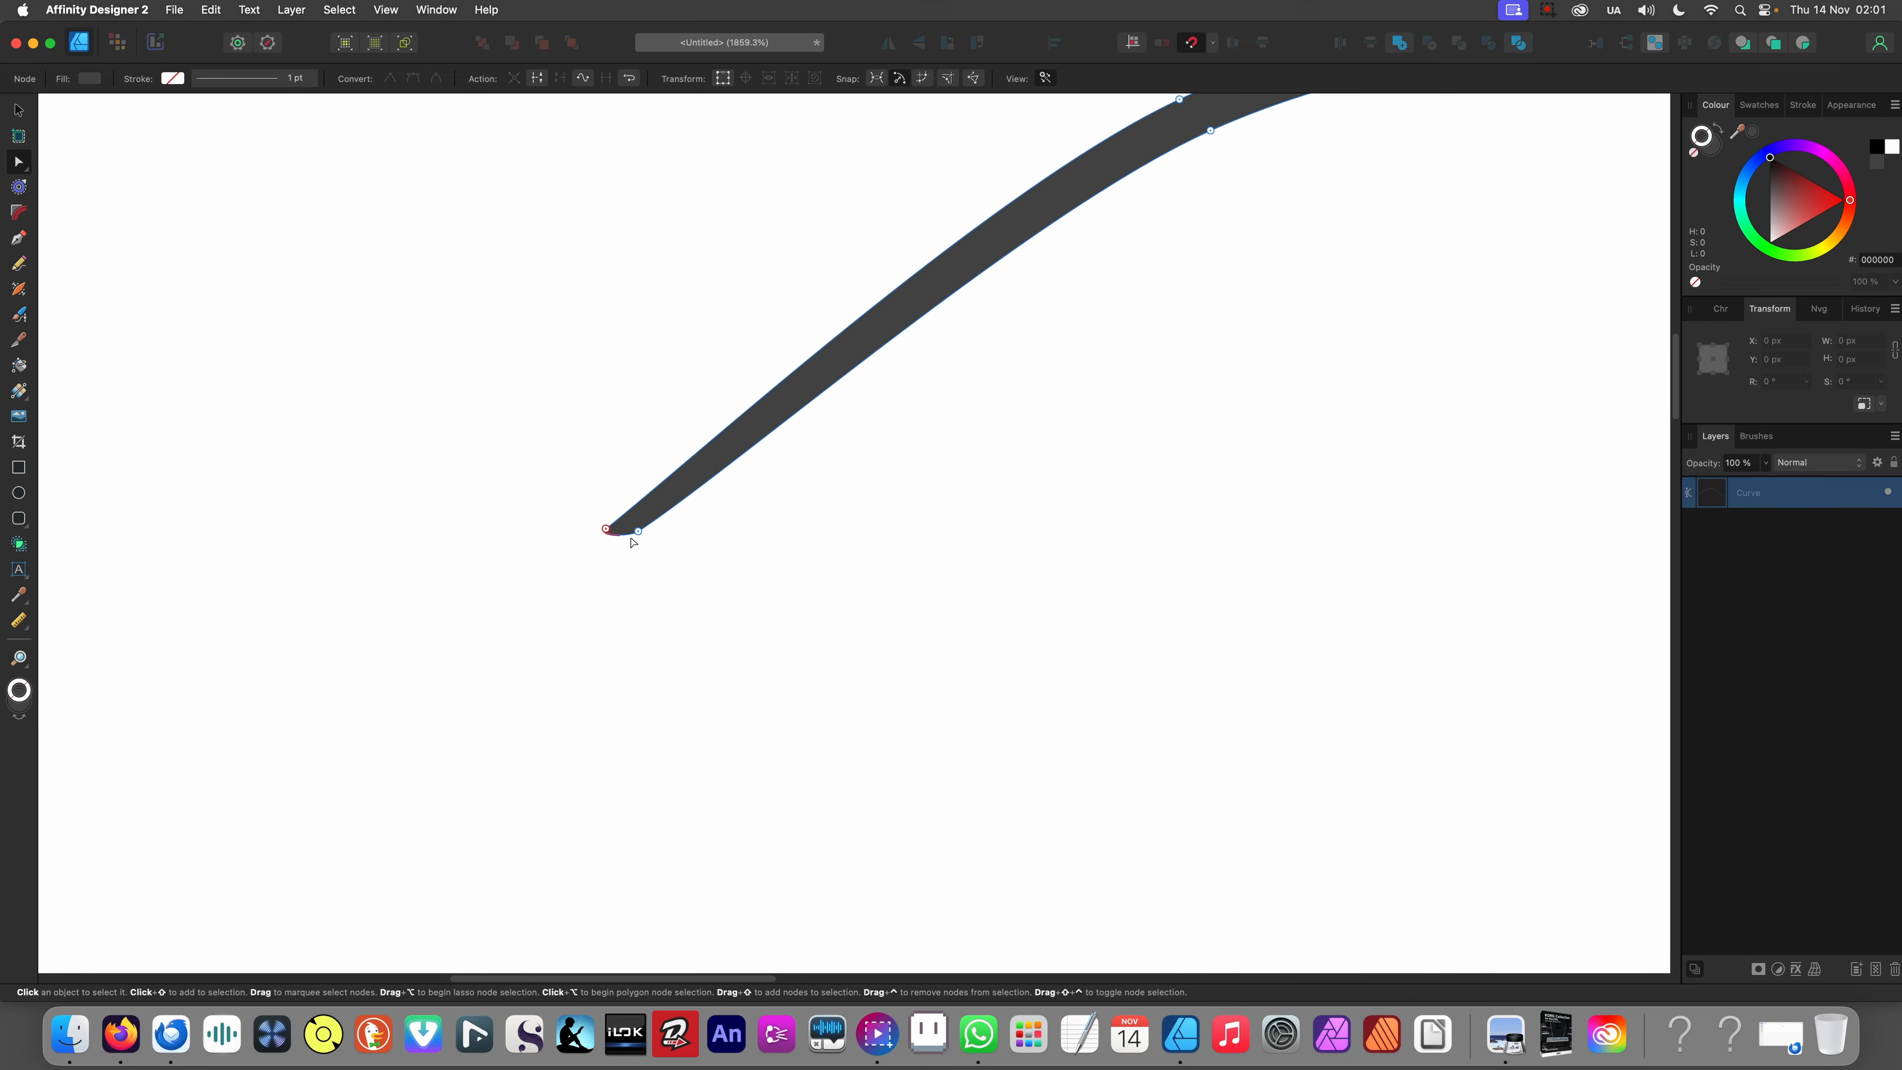
{"action": "scroll", "coordinate": [674, 539], "scroll_direction": "down", "scroll_amount": 6}
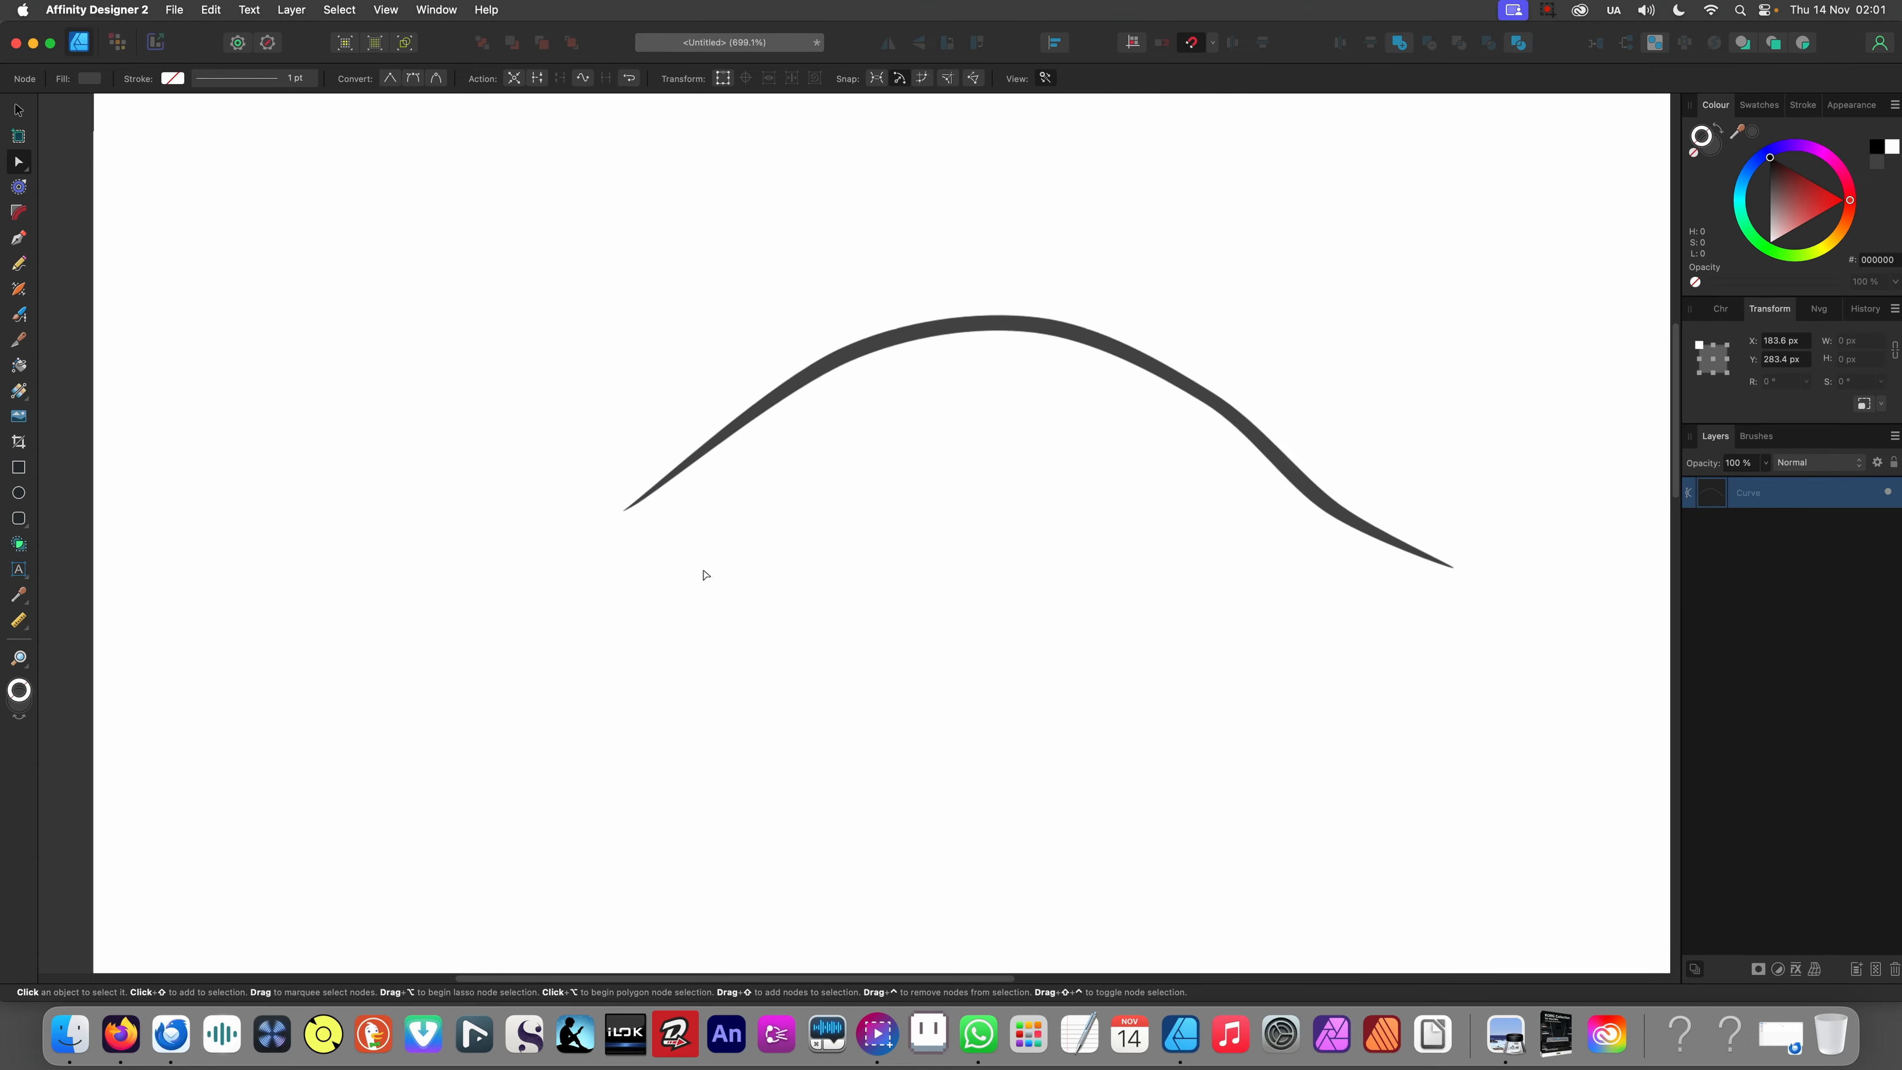
{"action": "scroll", "coordinate": [650, 531], "scroll_direction": "up", "scroll_amount": 6}
{"action": "scroll", "coordinate": [880, 520], "scroll_direction": "down", "scroll_amount": 6}
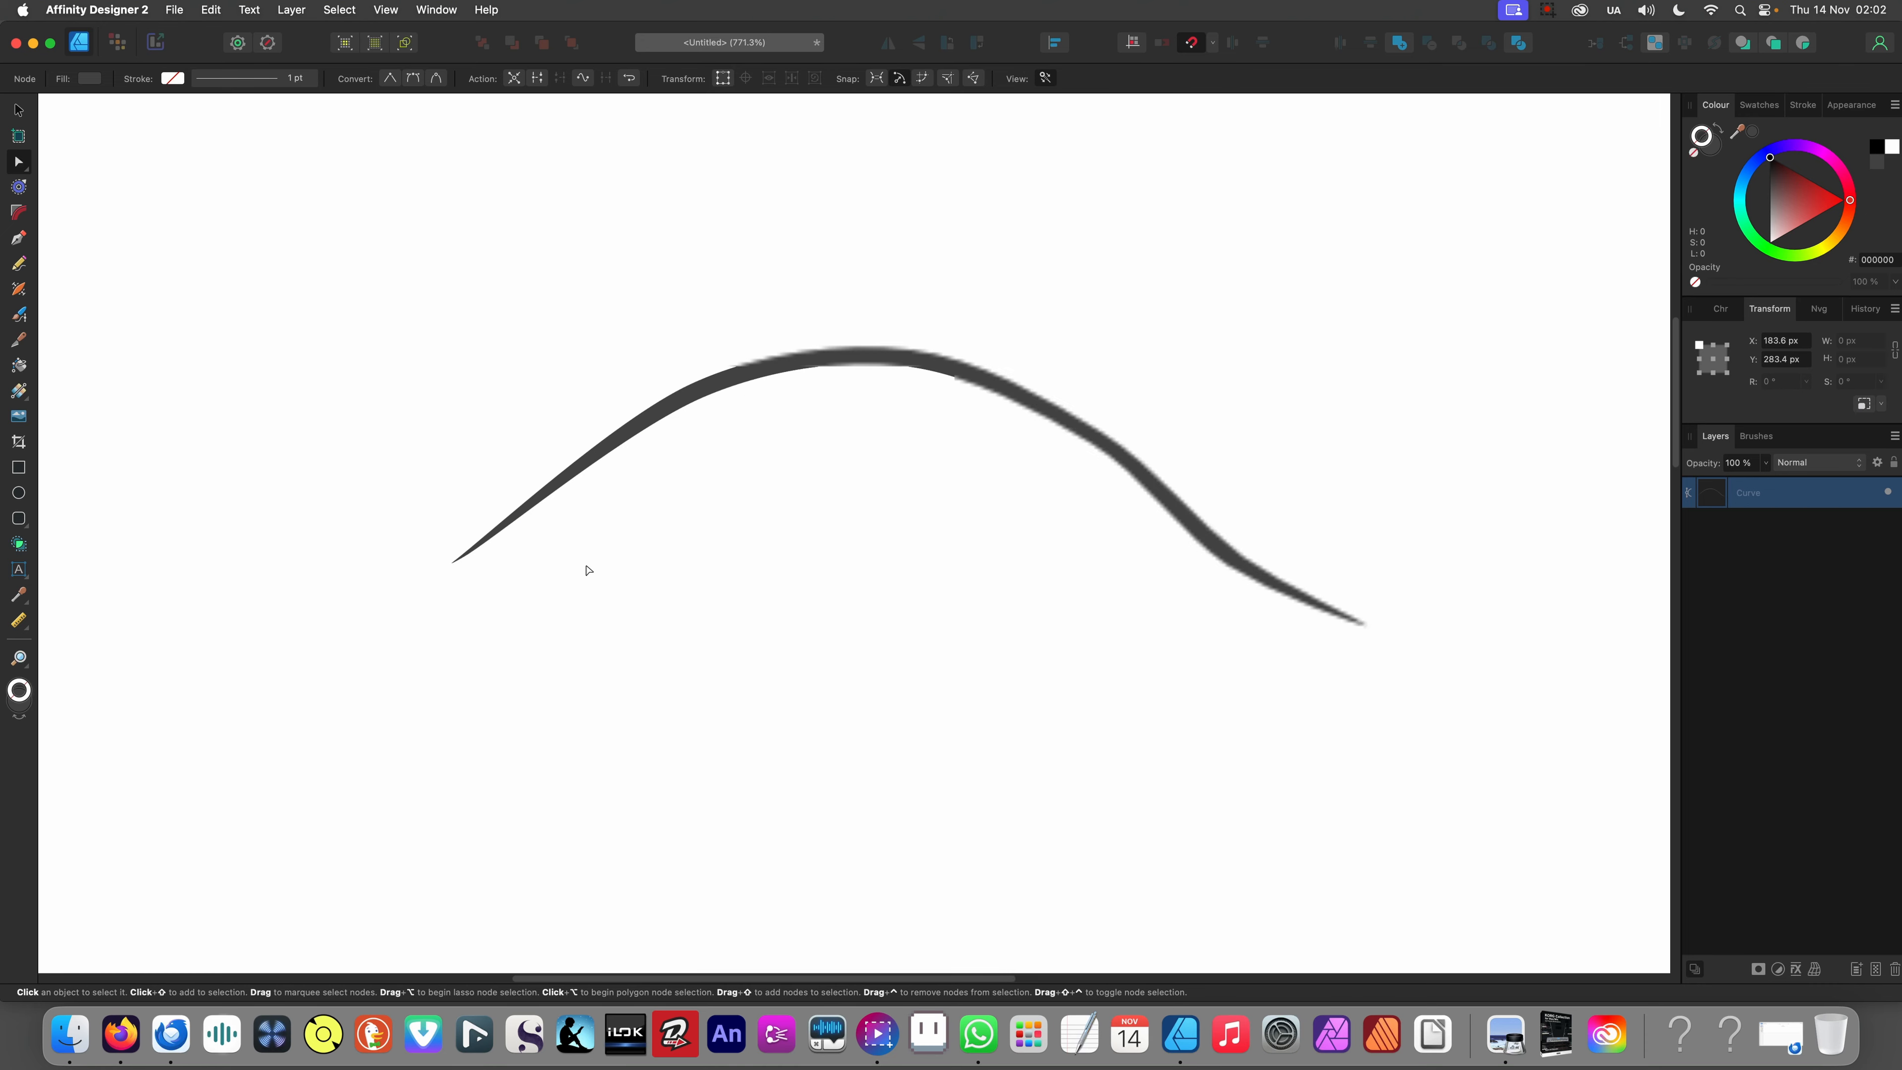
- Move the upper node near the hill line's right tail inward to make that end thinner
{"action": "scroll", "coordinate": [1235, 628], "scroll_direction": "up", "scroll_amount": 6}
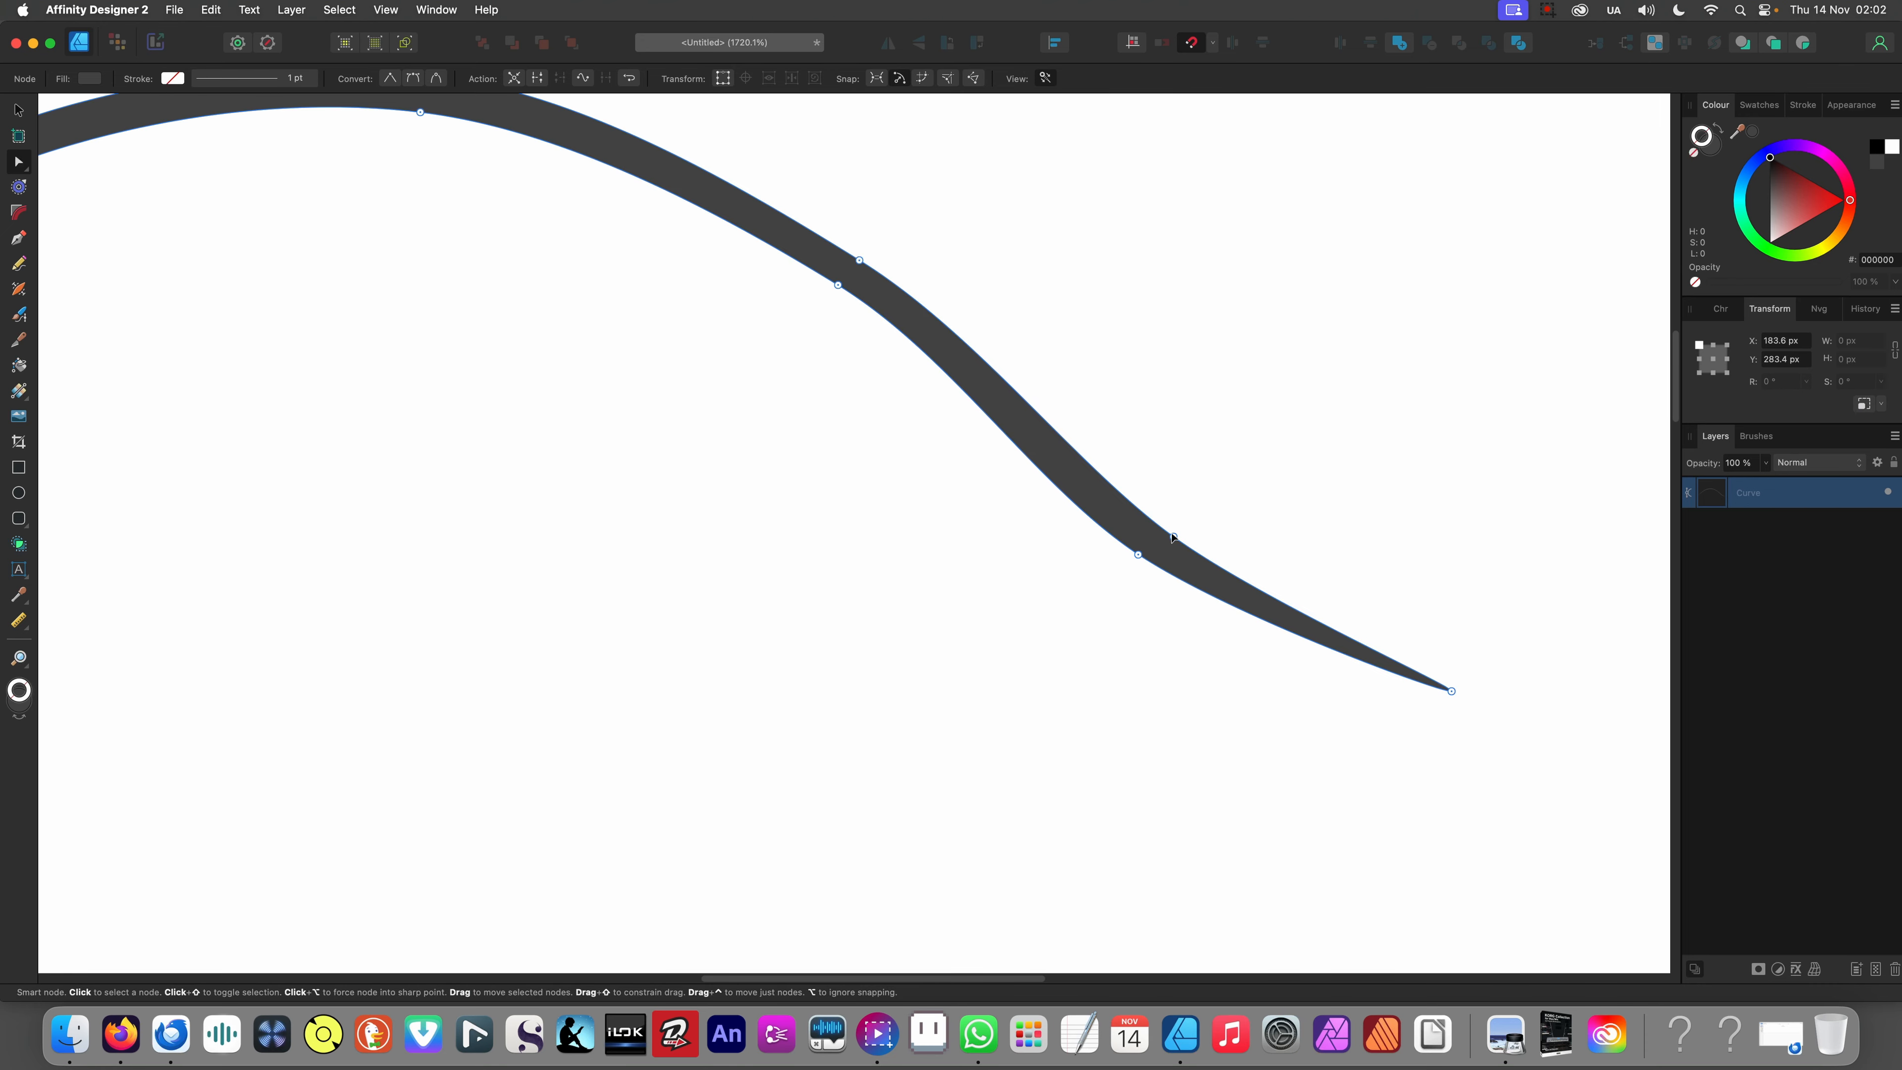
{"action": "left_click_drag", "start_coordinate": [1176, 540], "coordinate": [1155, 556]}
{"action": "scroll", "coordinate": [906, 520], "scroll_direction": "down", "scroll_amount": 6}
{"action": "scroll", "coordinate": [749, 558], "scroll_direction": "down", "scroll_amount": 3}
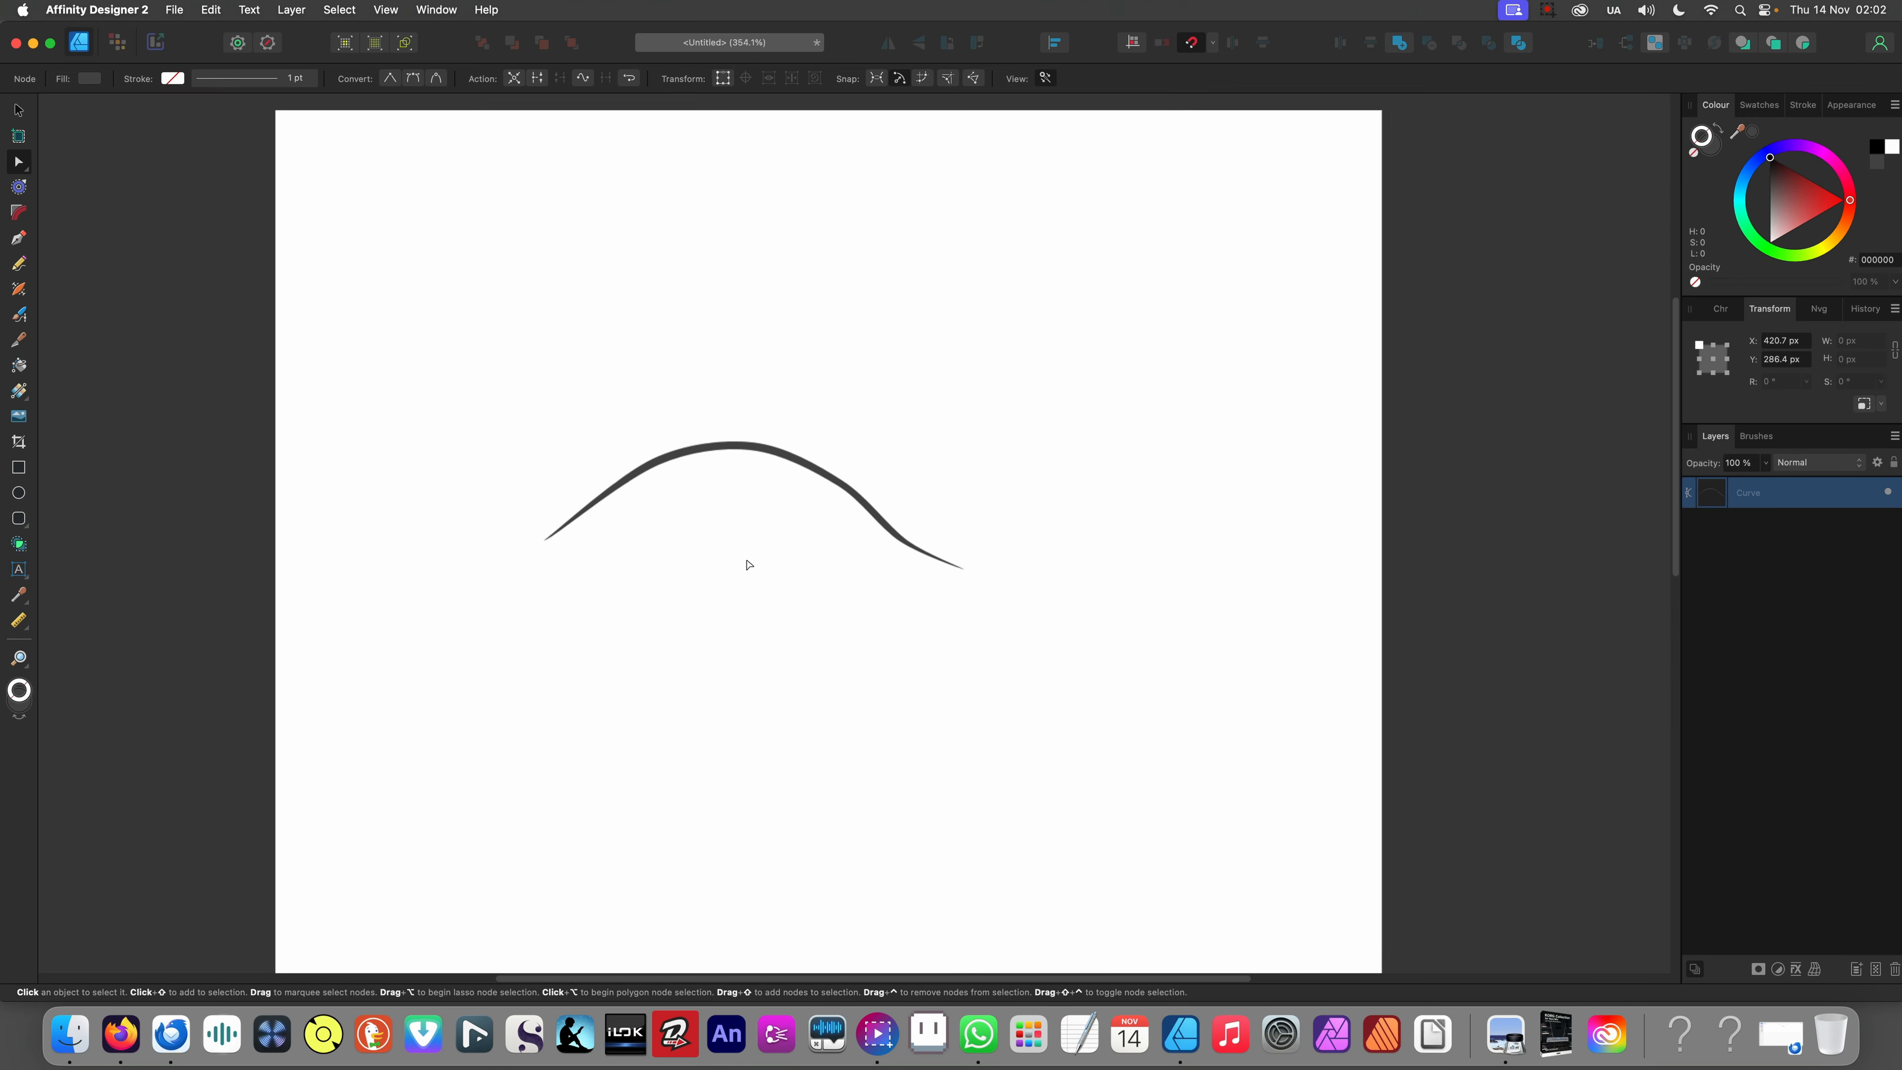
{"action": "left_click", "coordinate": [742, 566]}
{"action": "left_click_drag", "start_coordinate": [742, 566], "coordinate": [816, 556]}
- Duplicate the hill curve and place the copy below and to the right of the original
{"action": "key", "text": "v"}
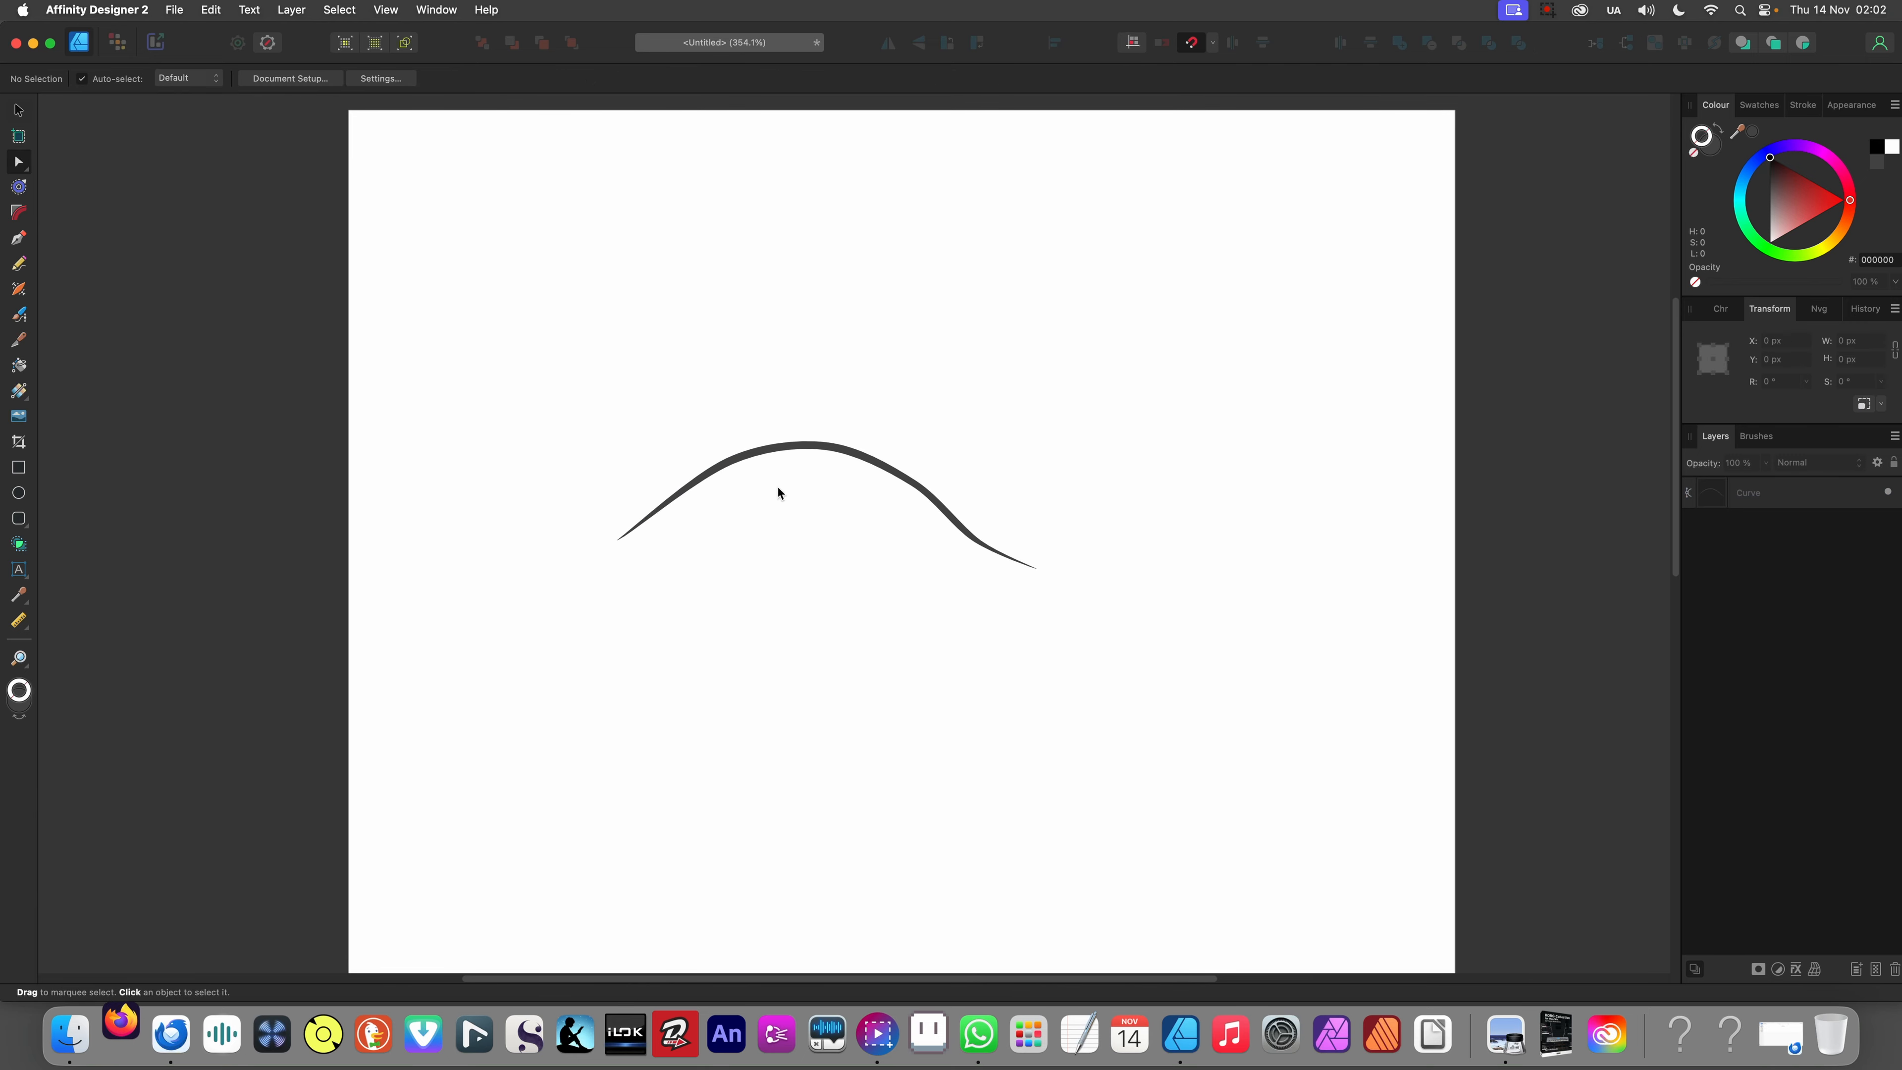
{"action": "left_click", "coordinate": [779, 446]}
{"action": "mouse_move", "coordinate": [781, 466]}
{"action": "left_mouse_down"}
{"action": "mouse_move", "coordinate": [971, 573]}
{"action": "mouse_move", "coordinate": [959, 595]}
{"action": "left_mouse_up"}
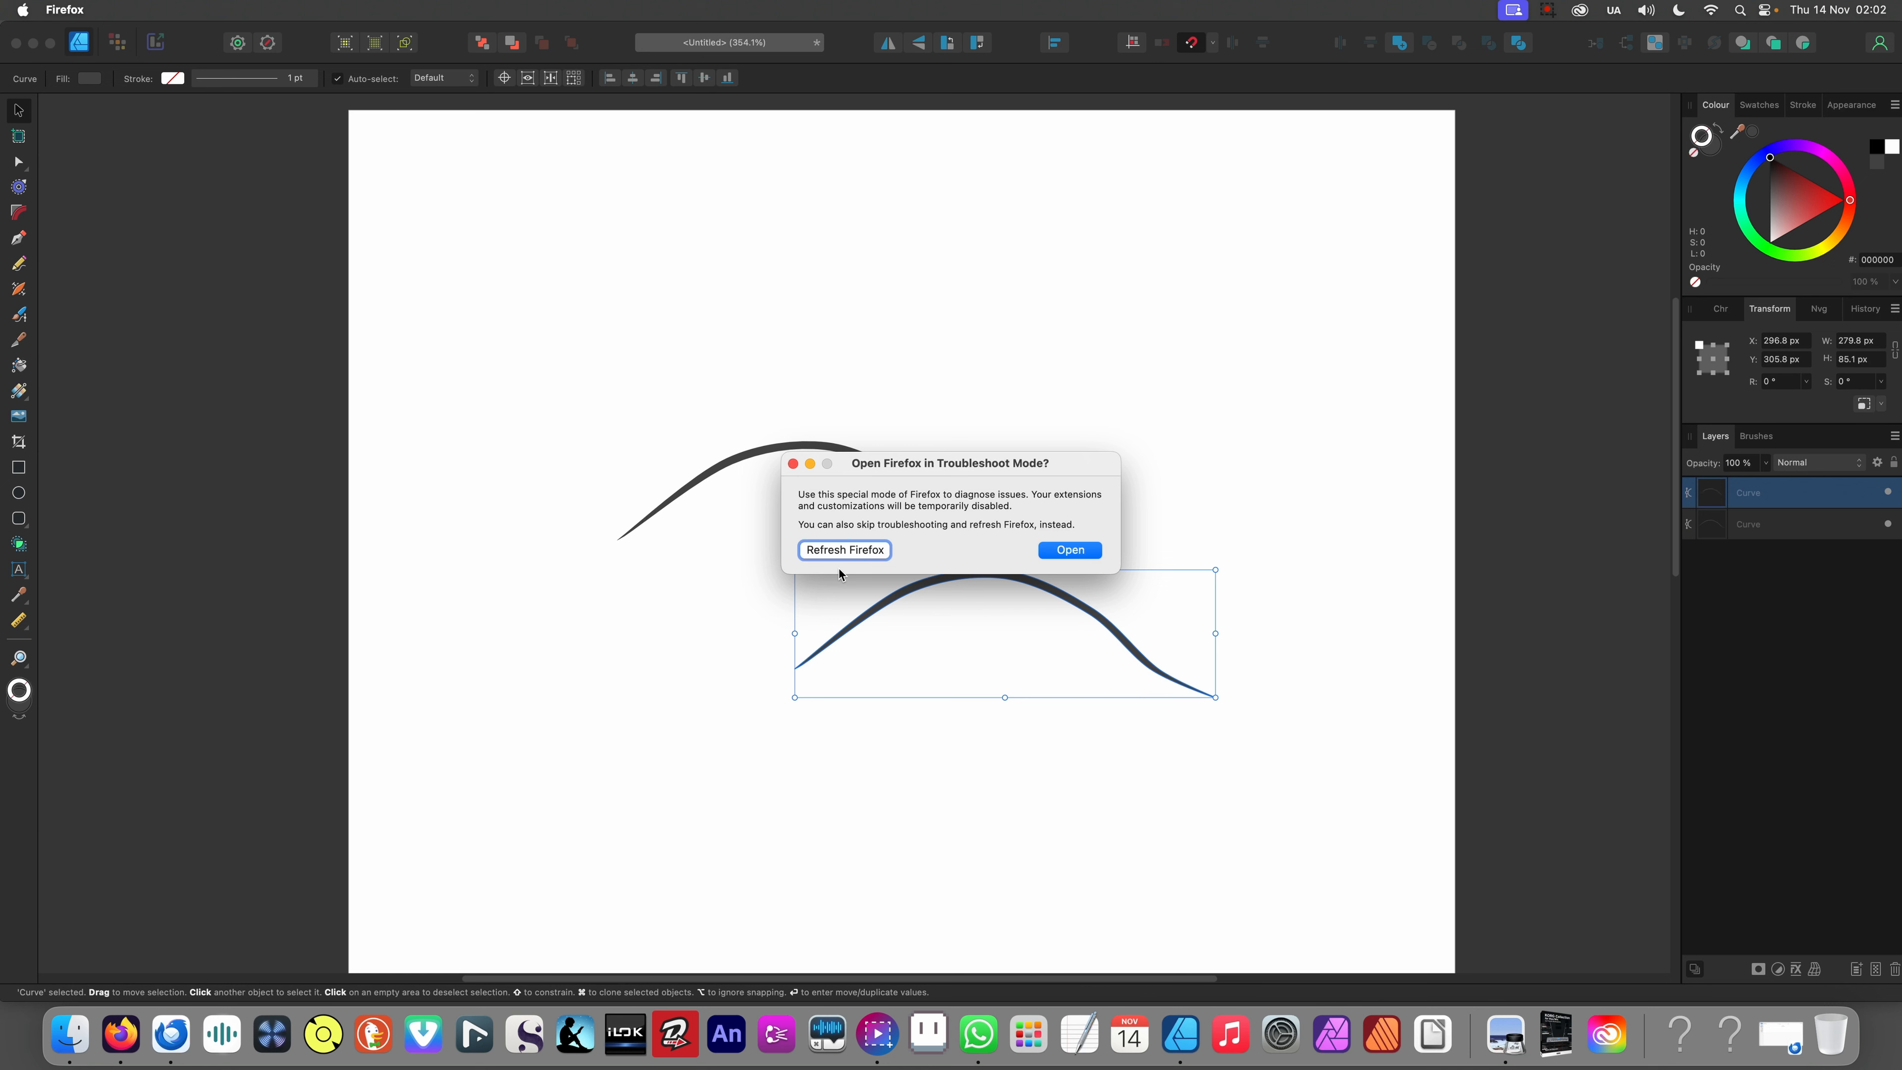
{"action": "left_click", "coordinate": [792, 465]}
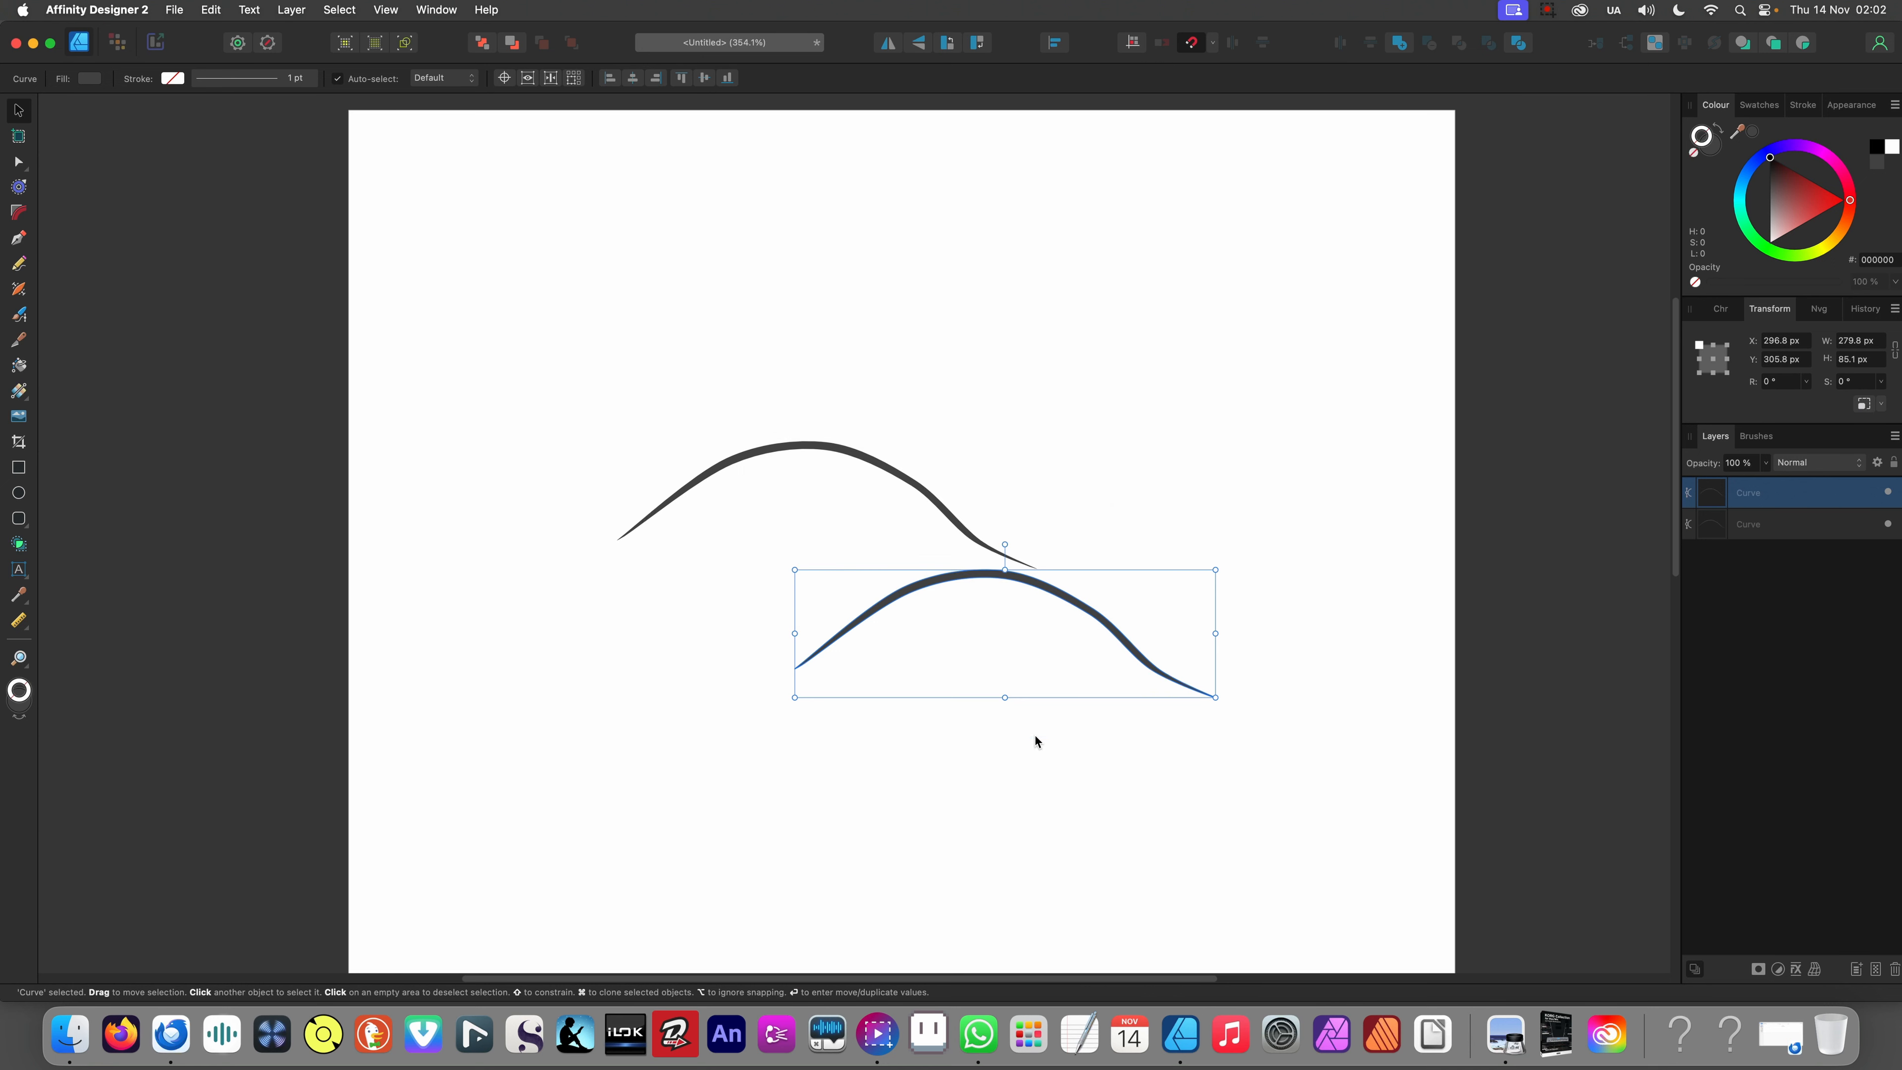
{"action": "left_click", "coordinate": [1061, 804]}
- Scale the copied curve down to about 235 × 58 px and place a duplicate of it lower left
{"action": "scroll", "coordinate": [1035, 604], "scroll_direction": "up", "scroll_amount": 3}
{"action": "left_click", "coordinate": [1064, 590]}
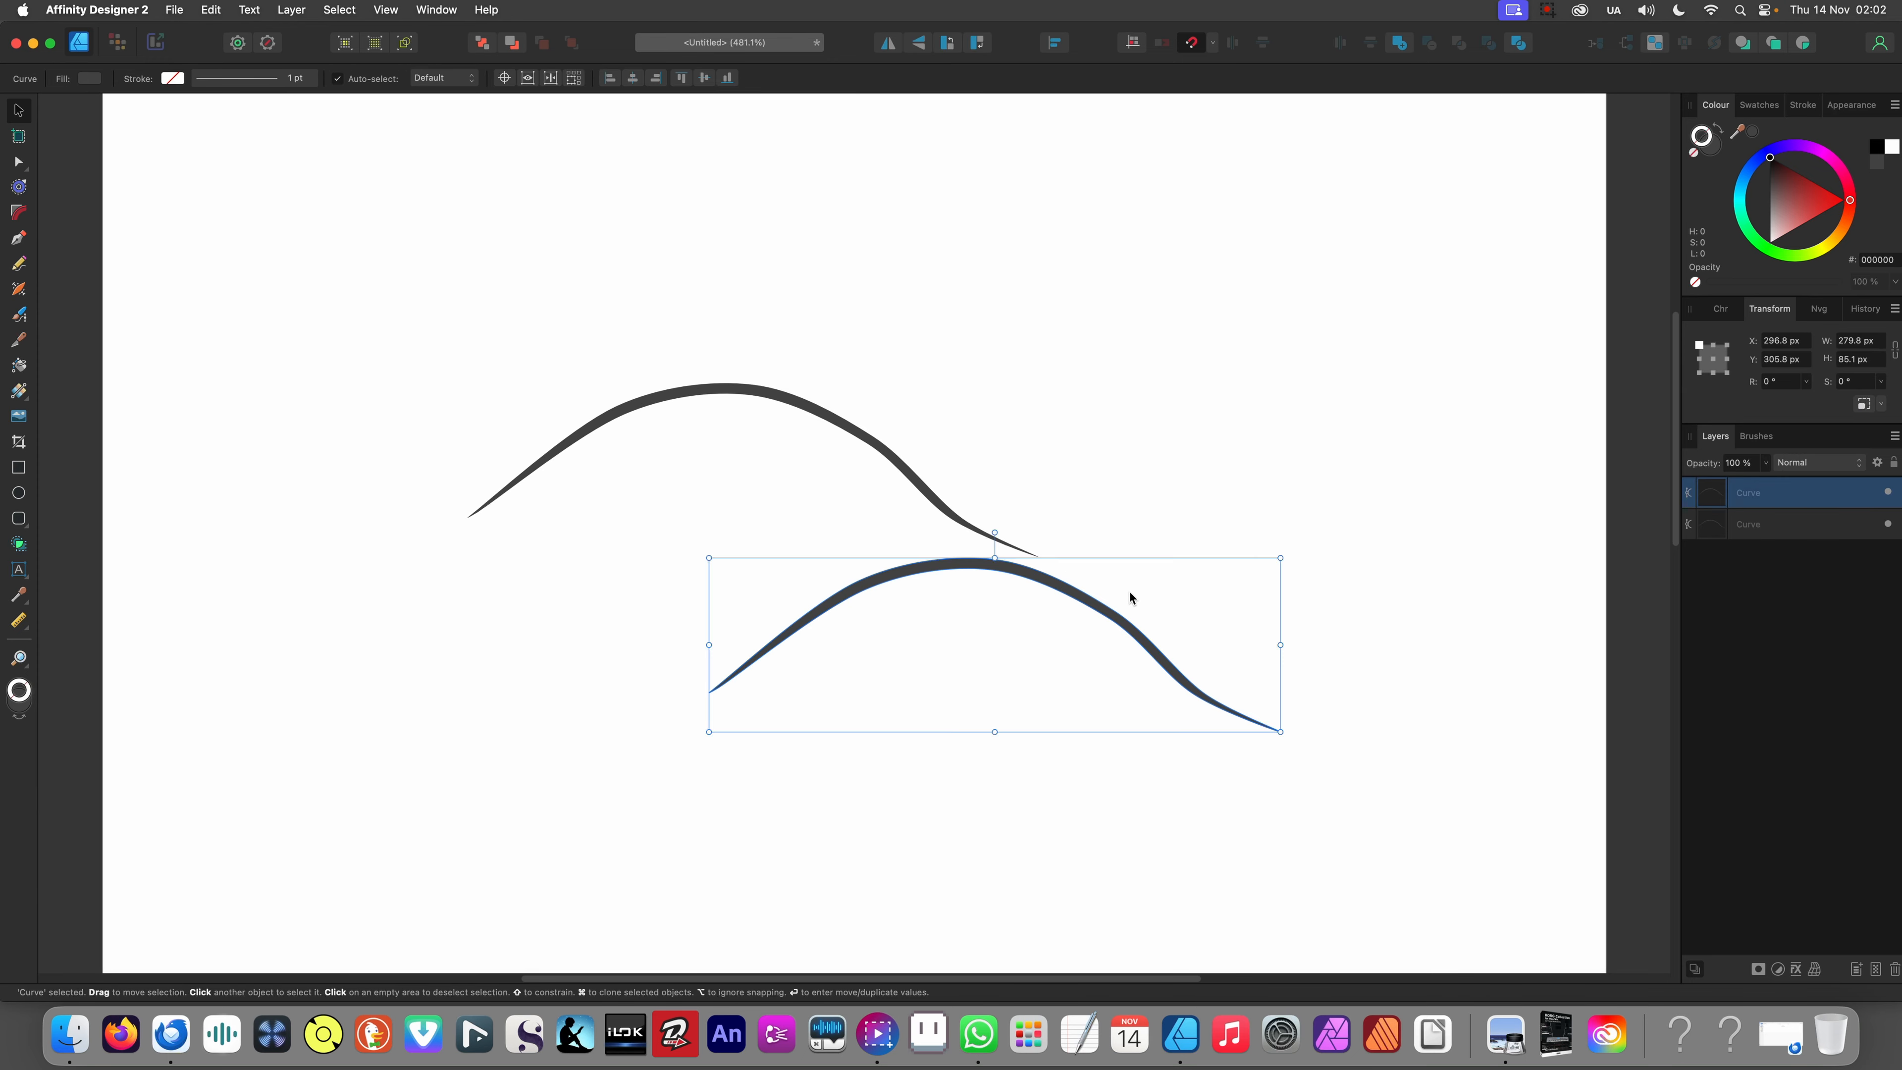
{"action": "scroll", "coordinate": [899, 513], "scroll_direction": "right", "scroll_amount": 3}
{"action": "scroll", "coordinate": [899, 513], "scroll_direction": "down", "scroll_amount": 1}
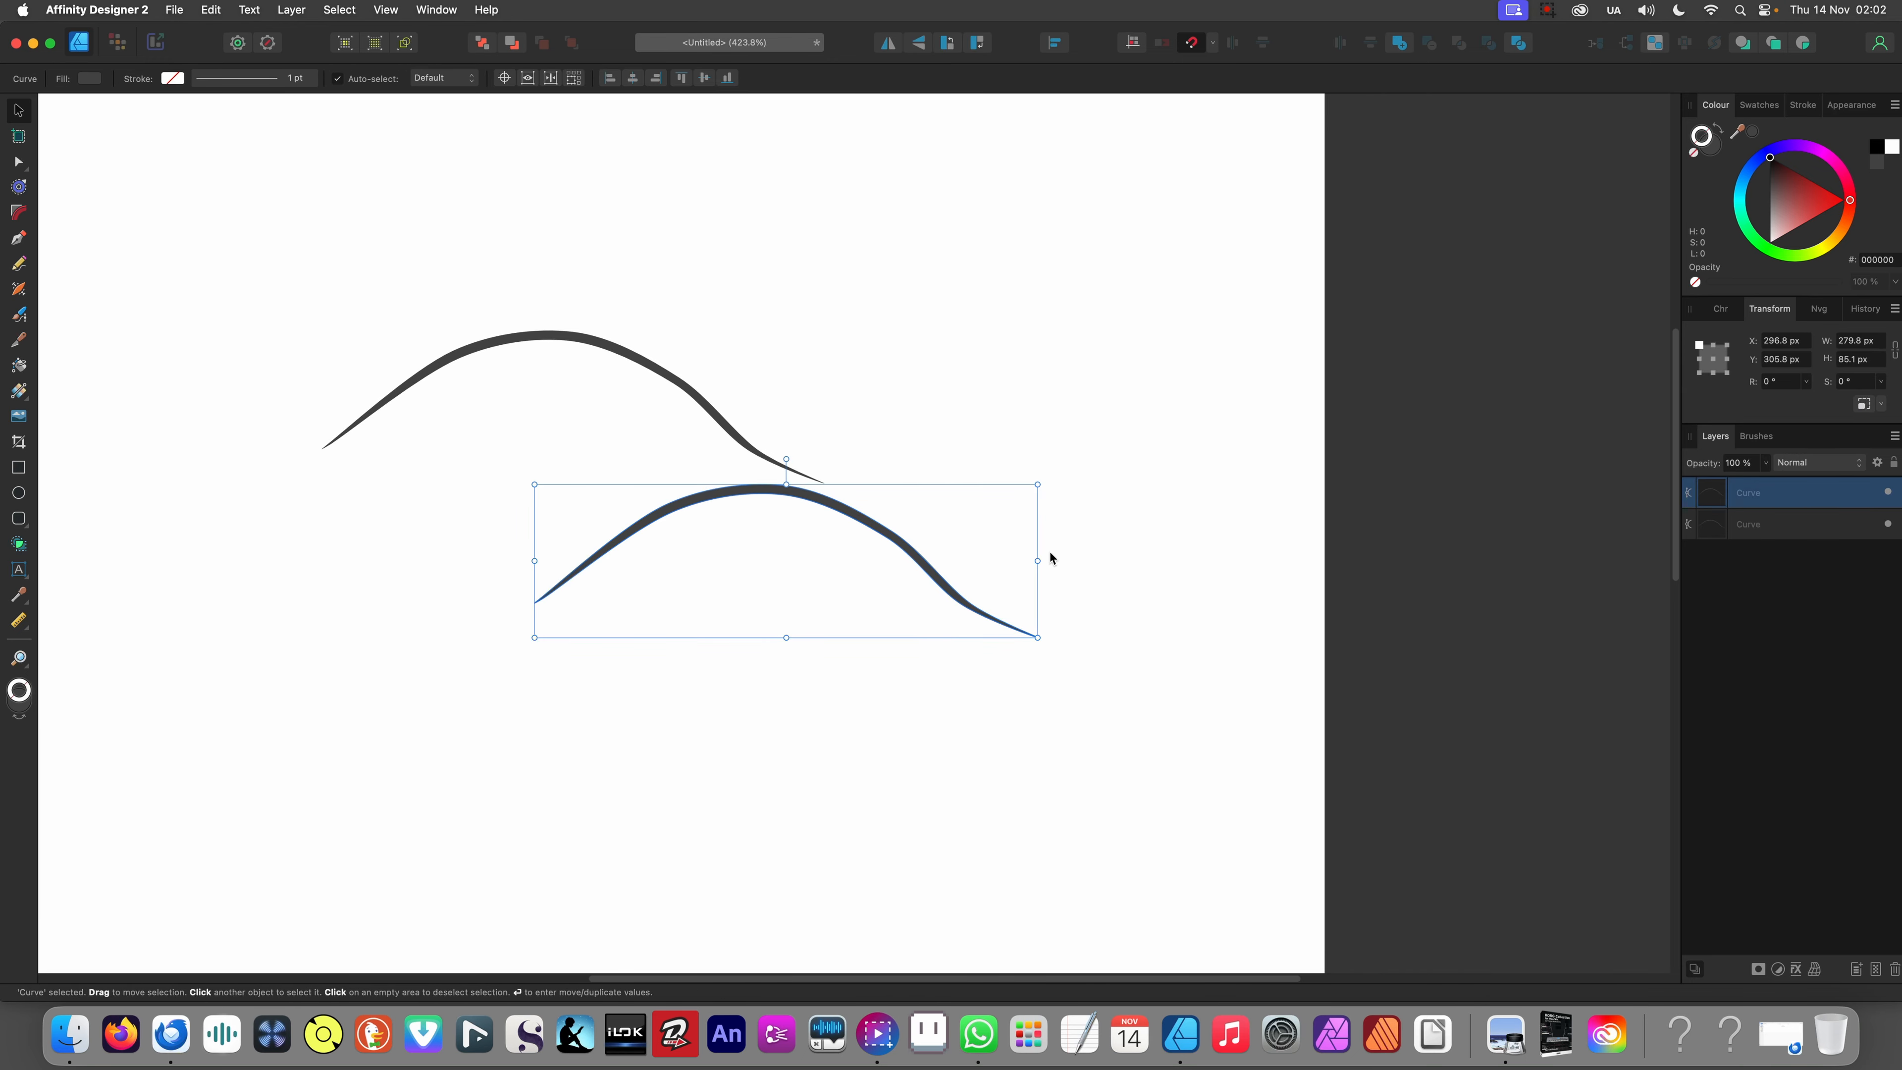
{"action": "left_click_drag", "start_coordinate": [1037, 637], "coordinate": [957, 613]}
{"action": "left_click_drag", "start_coordinate": [745, 485], "coordinate": [659, 599]}
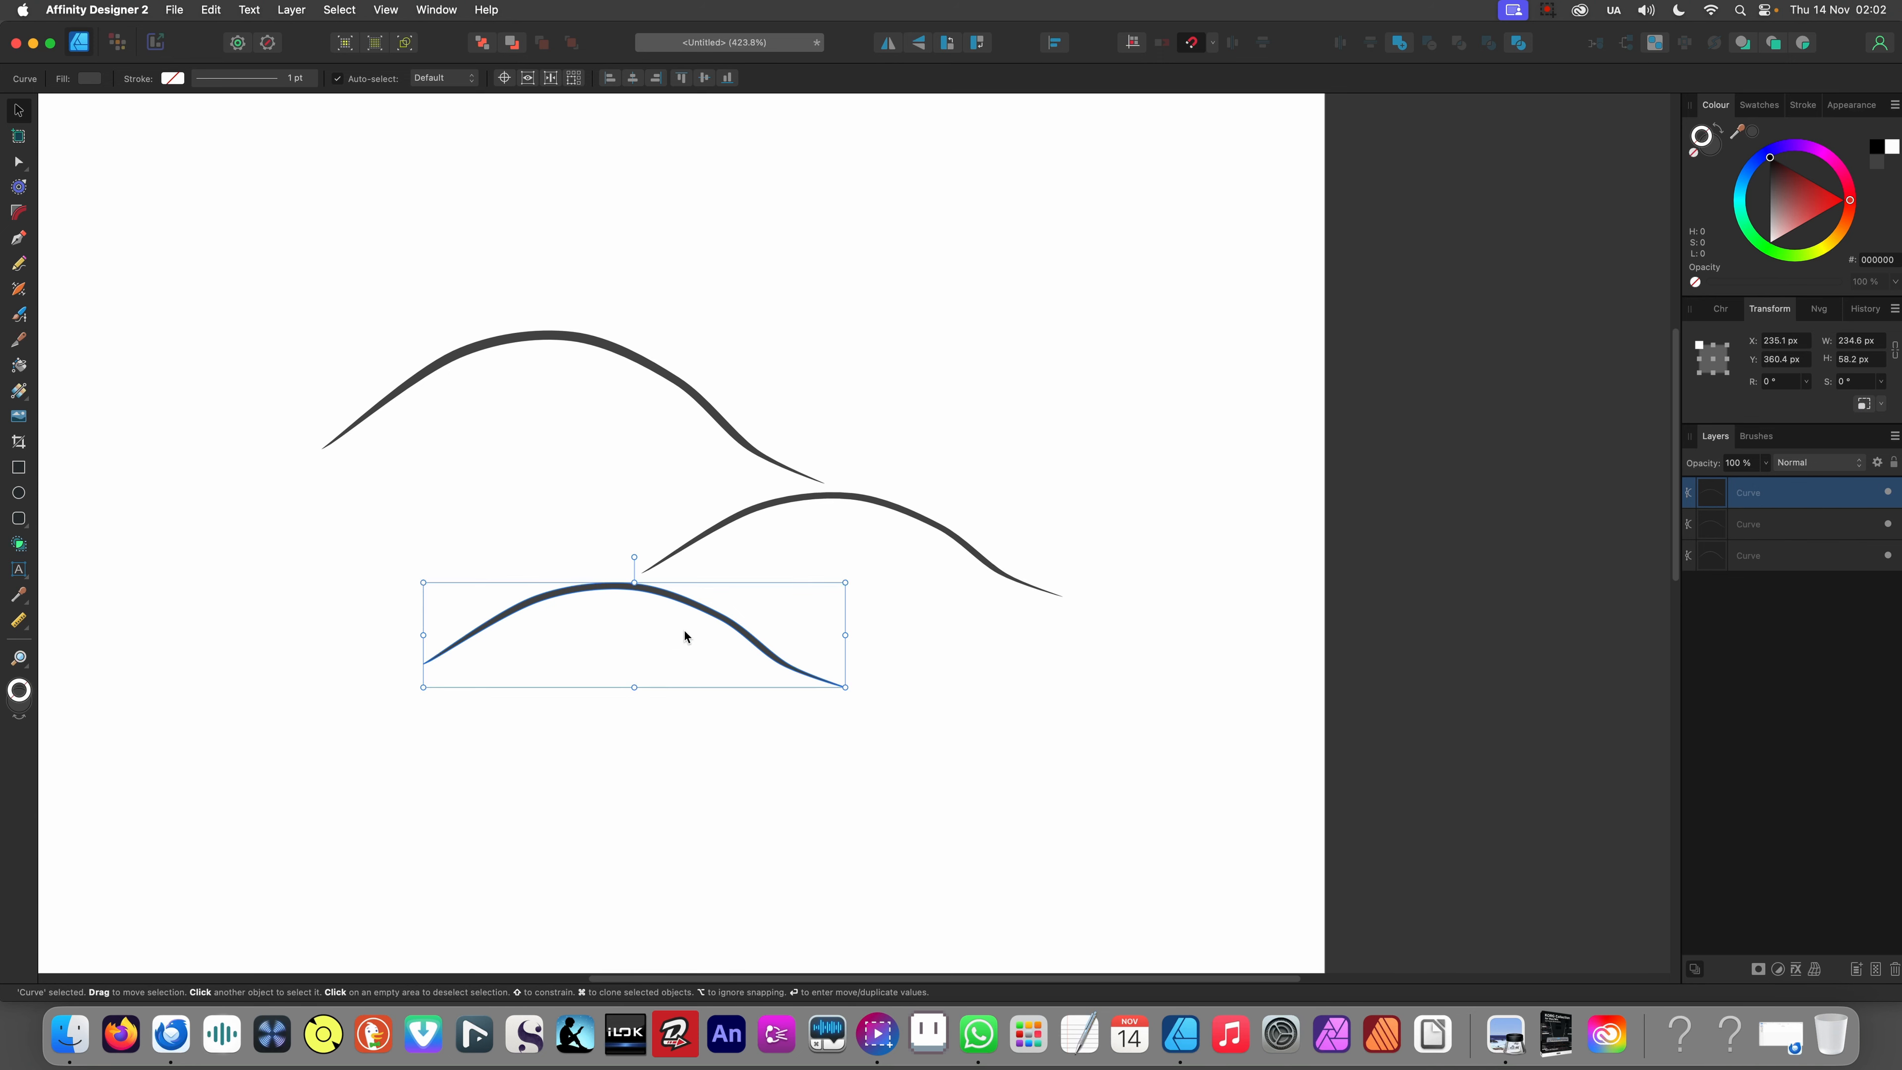
{"action": "scroll", "coordinate": [671, 601], "scroll_direction": "down", "scroll_amount": 7}
{"action": "left_click", "coordinate": [716, 654]}
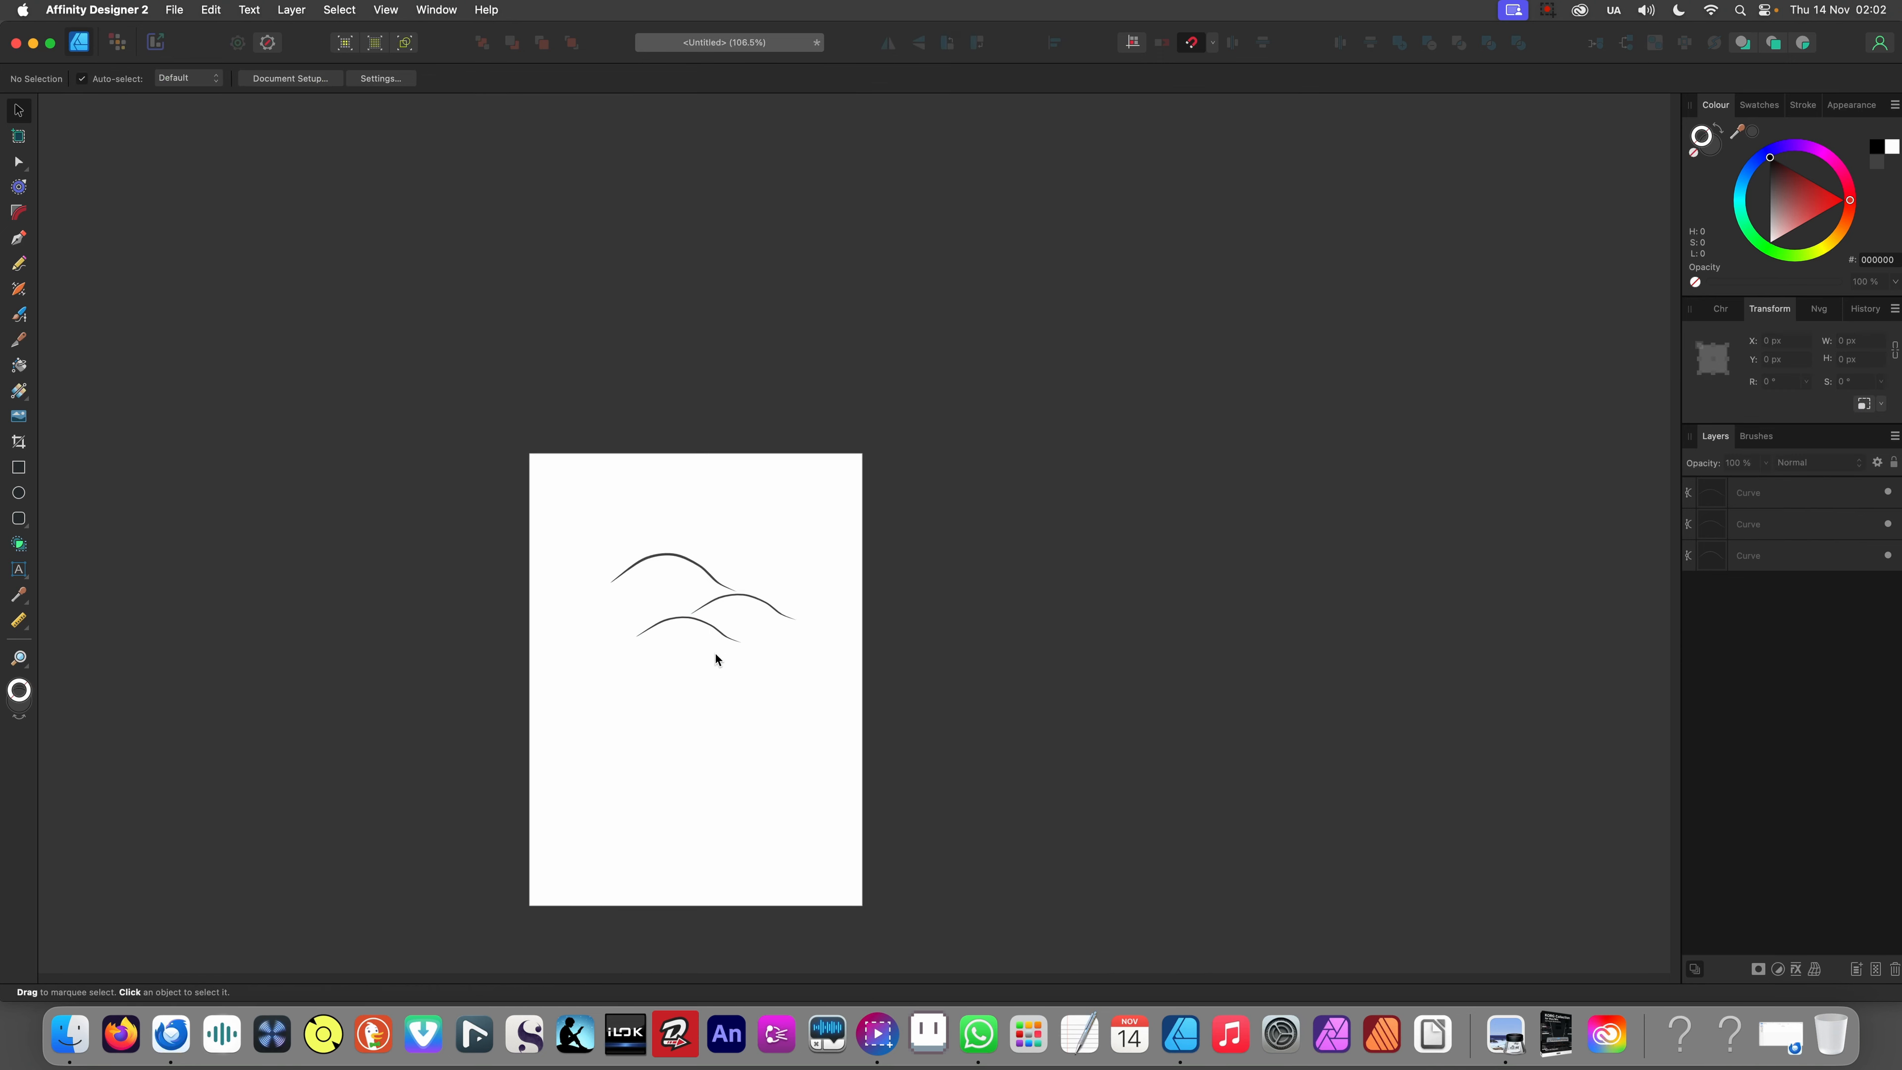
- Duplicate the large original hill curve and place the copy above and to its right
{"action": "scroll", "coordinate": [709, 564], "scroll_direction": "up", "scroll_amount": 4}
{"action": "left_click_drag", "start_coordinate": [710, 564], "coordinate": [913, 514]}
{"action": "scroll", "coordinate": [914, 513], "scroll_direction": "up", "scroll_amount": 4}
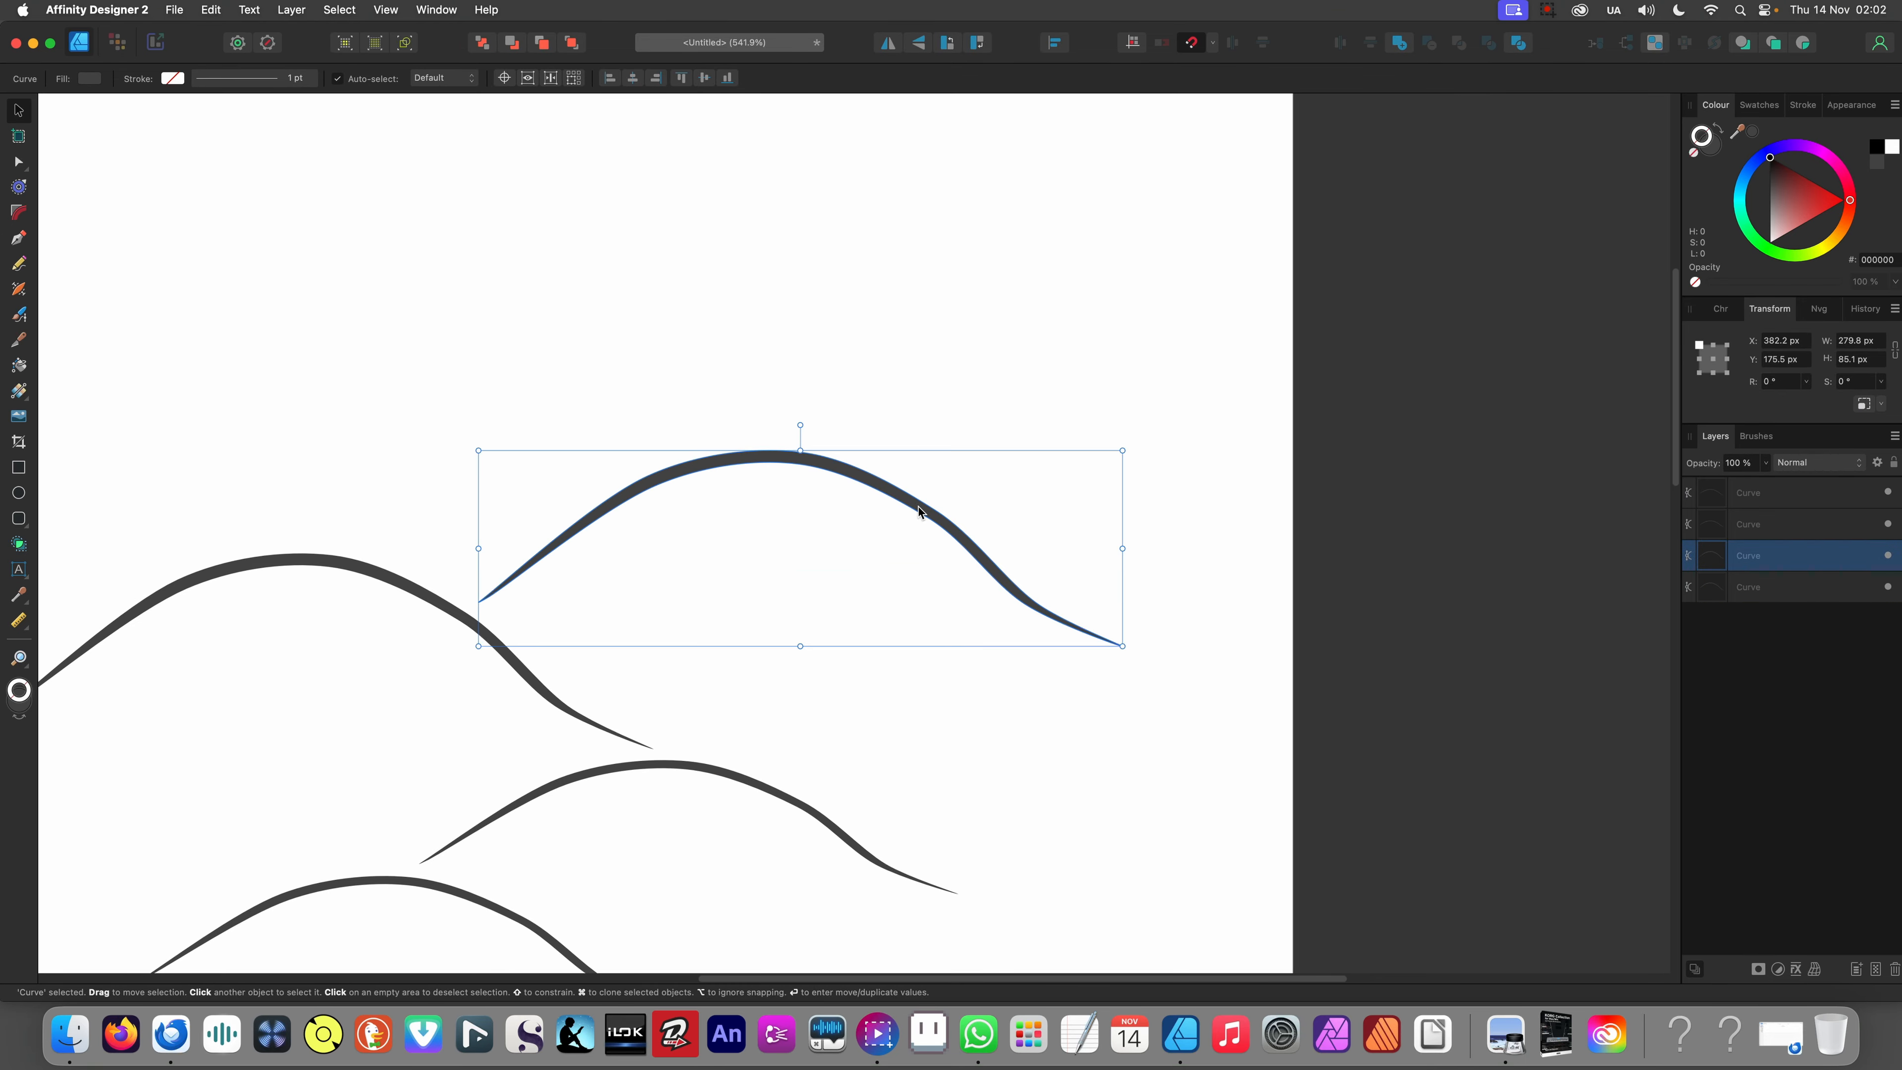
- Try deleting the nodes around the peak of the upper-right curve, then undo the deletion
{"action": "key", "text": "a"}
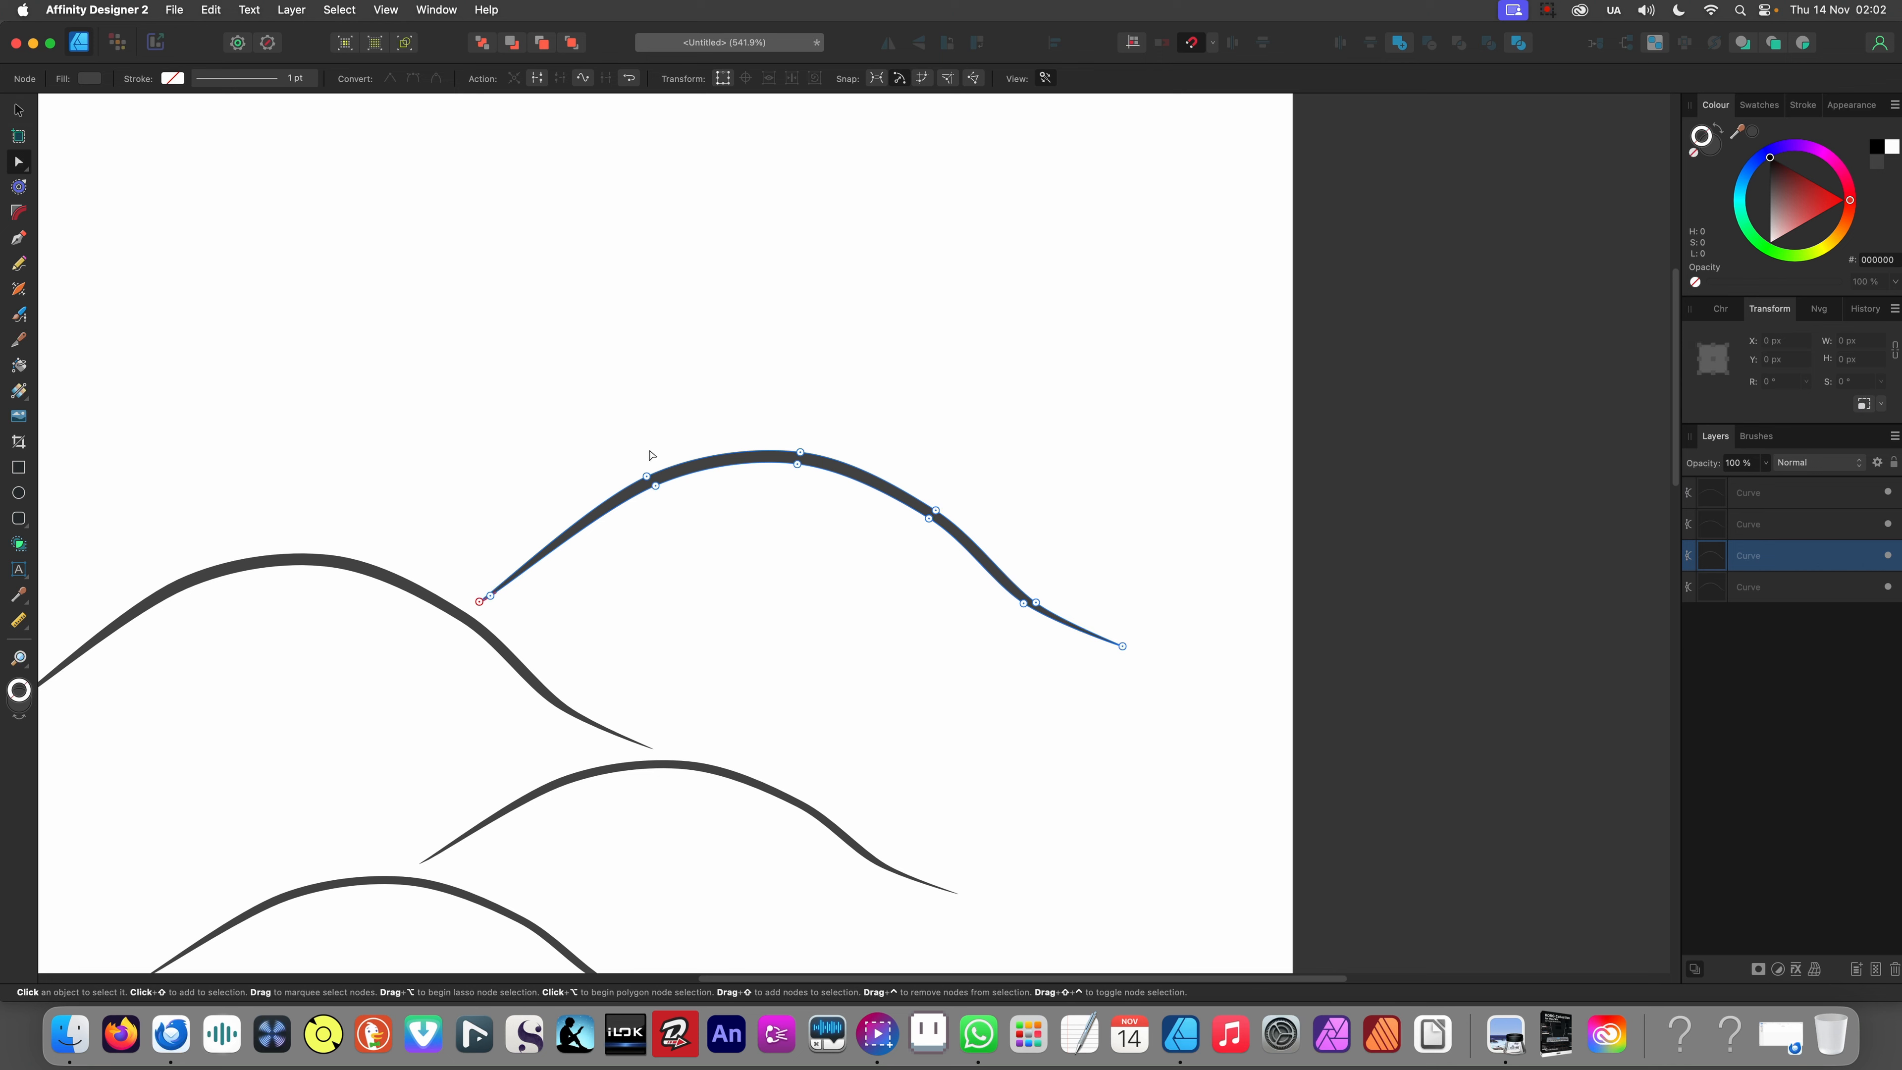
{"action": "left_click_drag", "start_coordinate": [599, 440], "coordinate": [829, 522]}
{"action": "key", "text": "BackSpace"}
{"action": "key", "text": "super+z"}
{"action": "left_click", "coordinate": [759, 441]}
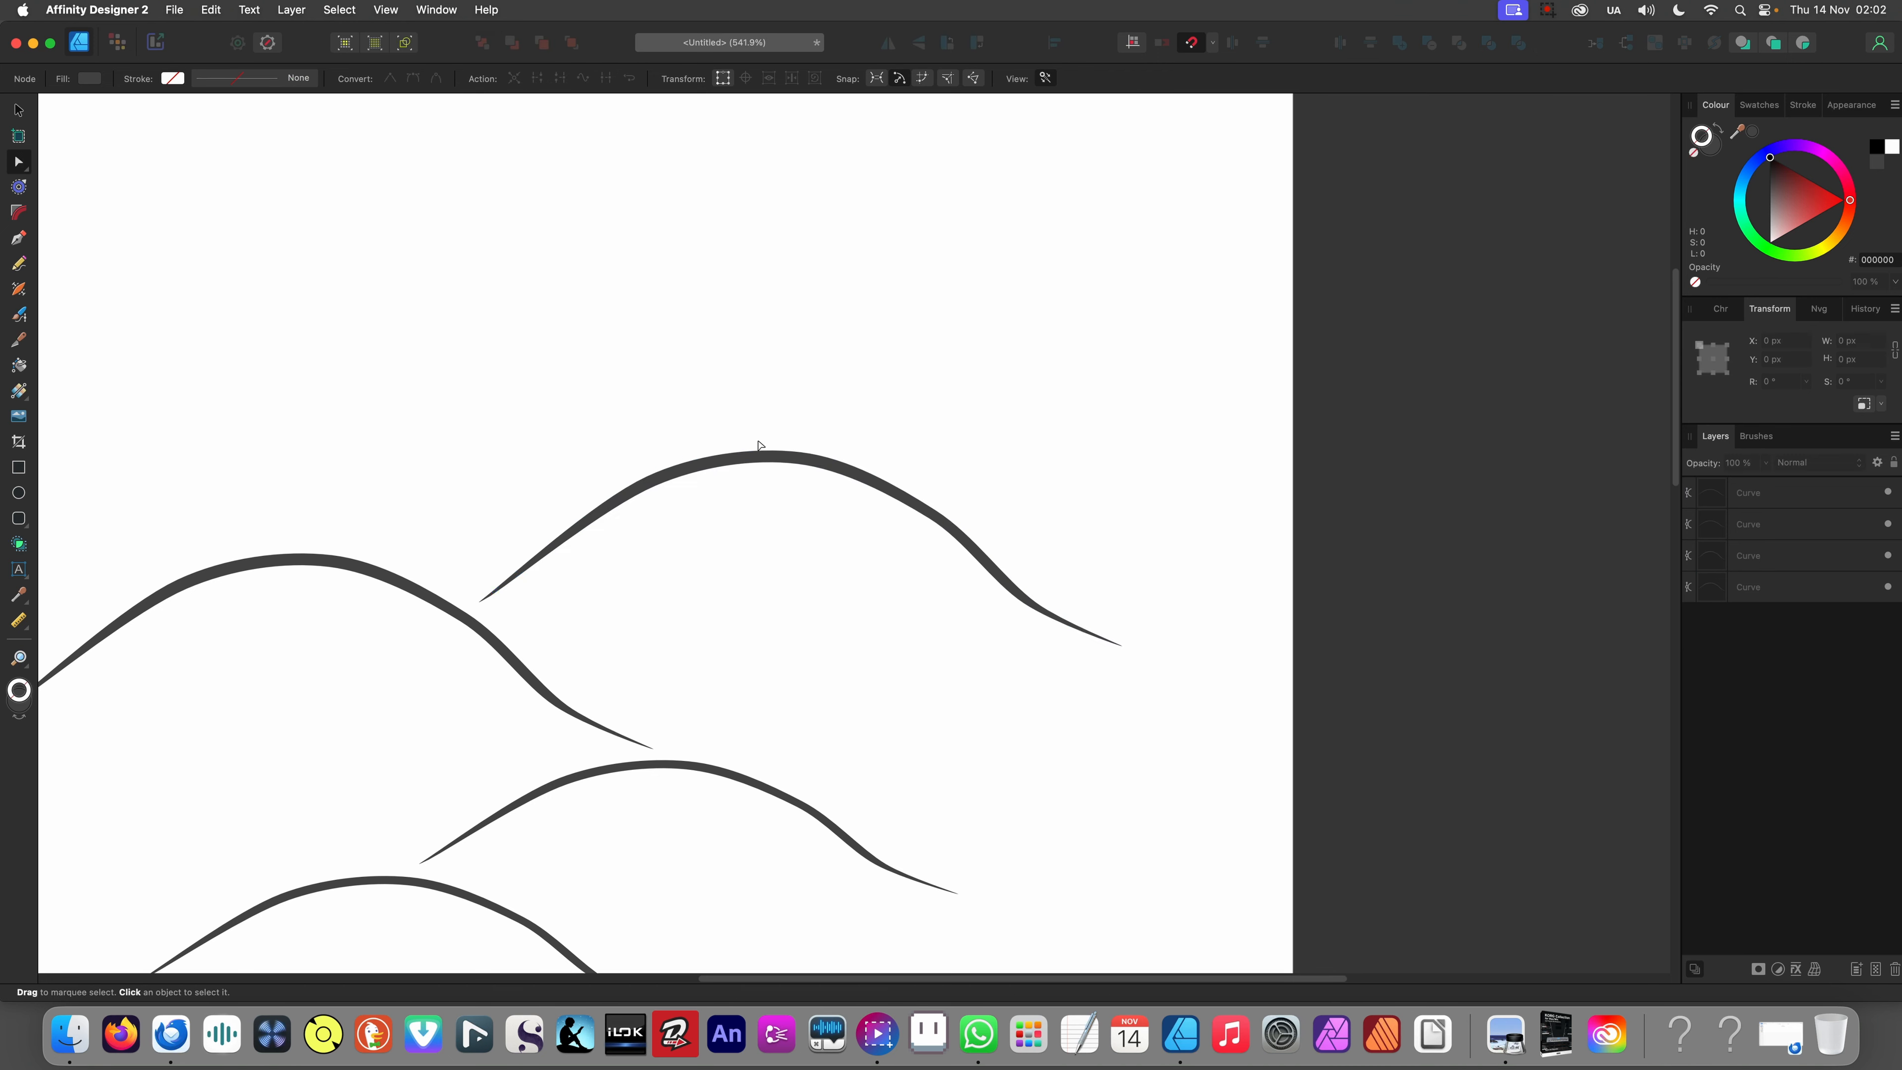
- Scale the upper-right curve down to about 194 × 59 px and set its left end against the large hill's right slope
{"action": "scroll", "coordinate": [1003, 487], "scroll_direction": "down", "scroll_amount": 6}
{"action": "scroll", "coordinate": [981, 516], "scroll_direction": "up", "scroll_amount": 3}
{"action": "key", "text": "v"}
{"action": "left_click", "coordinate": [1001, 500]}
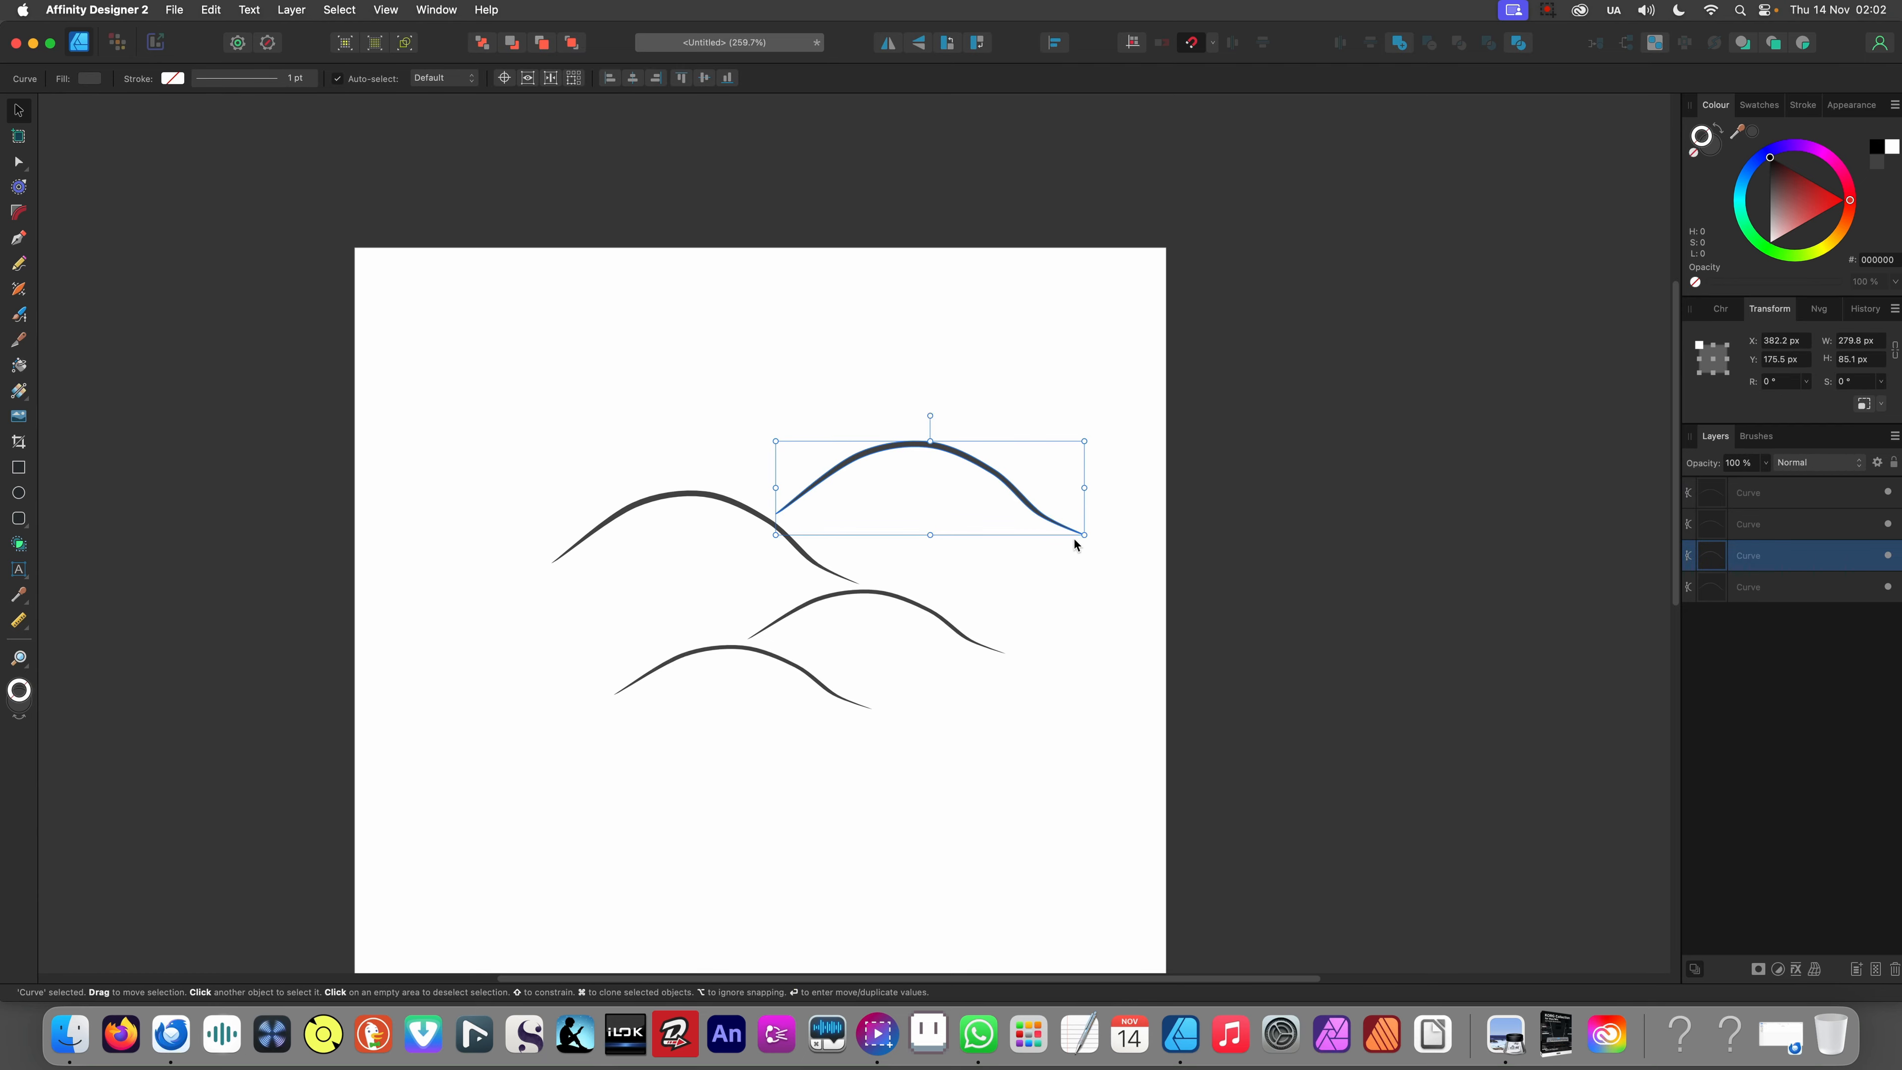
{"action": "left_click_drag", "start_coordinate": [1081, 539], "coordinate": [989, 505]}
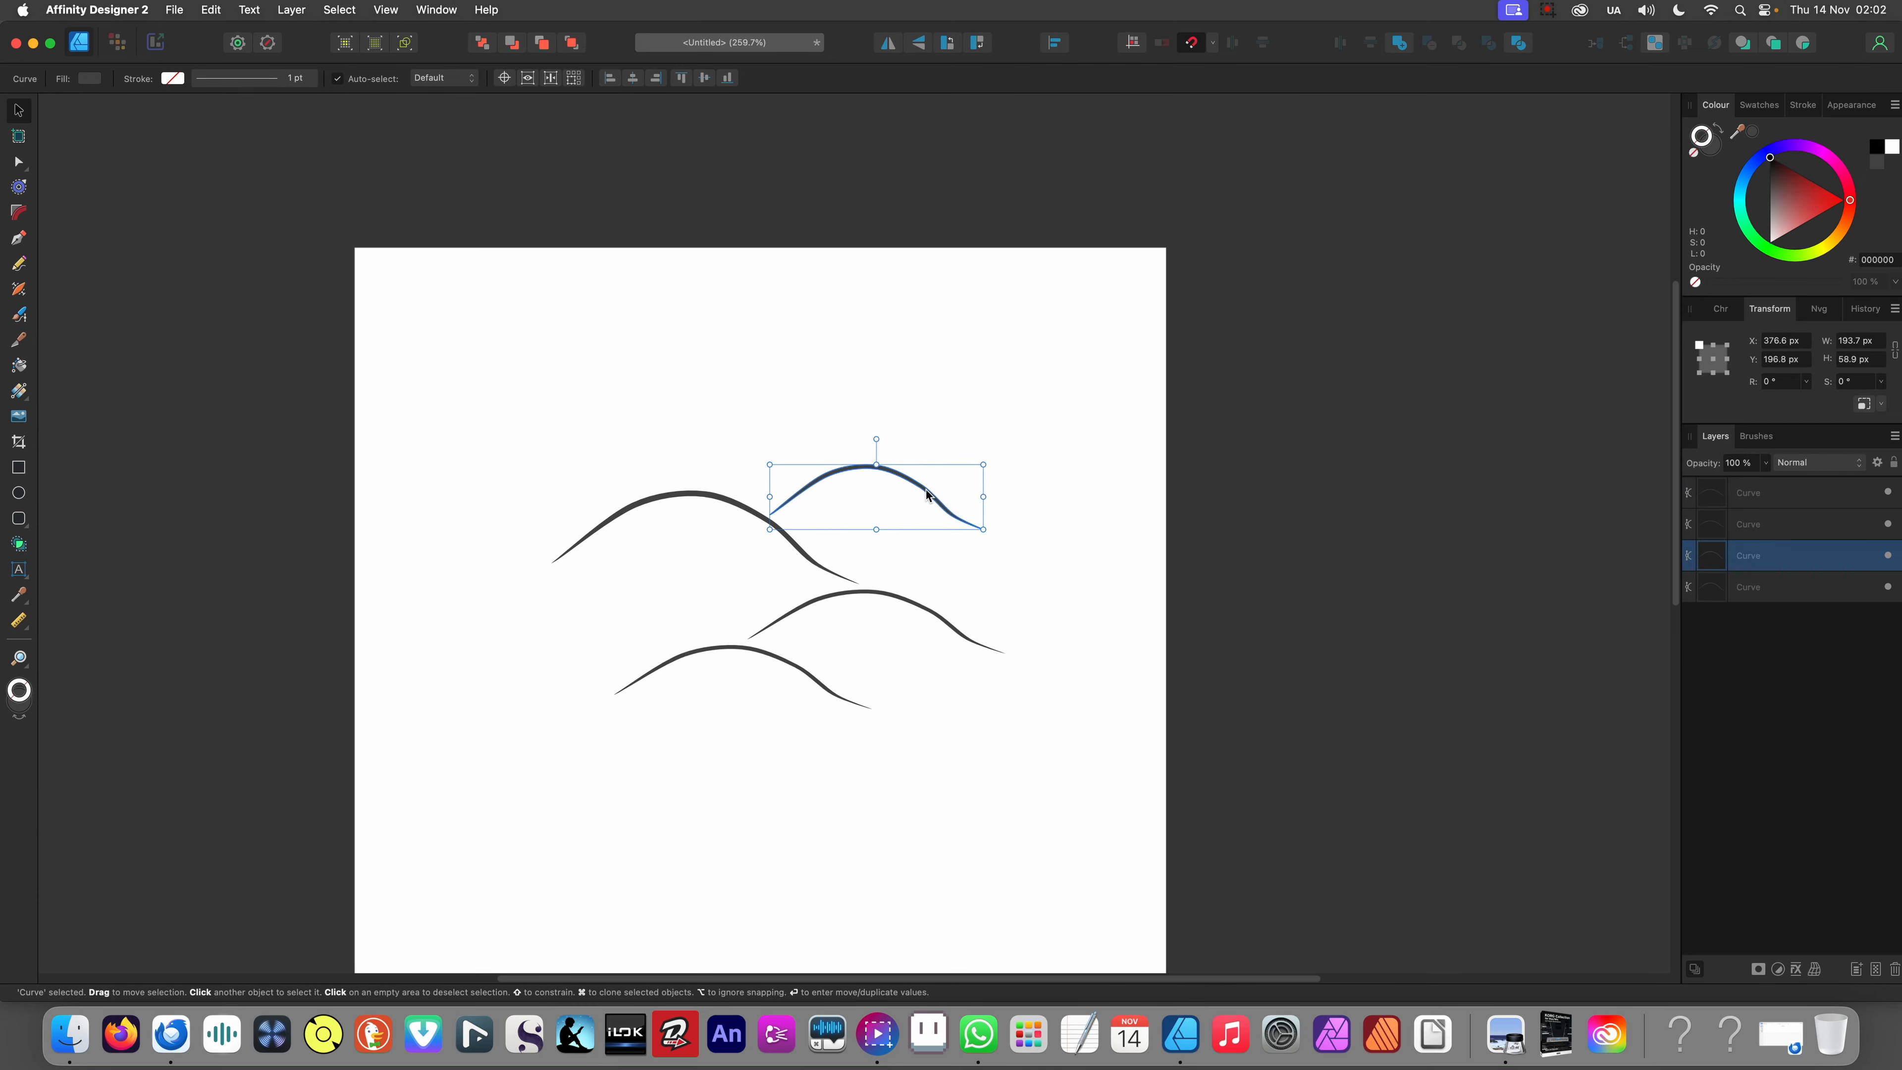
{"action": "scroll", "coordinate": [869, 532], "scroll_direction": "down", "scroll_amount": 5}
{"action": "left_click", "coordinate": [842, 592]}
{"action": "scroll", "coordinate": [843, 584], "scroll_direction": "up", "scroll_amount": 4}
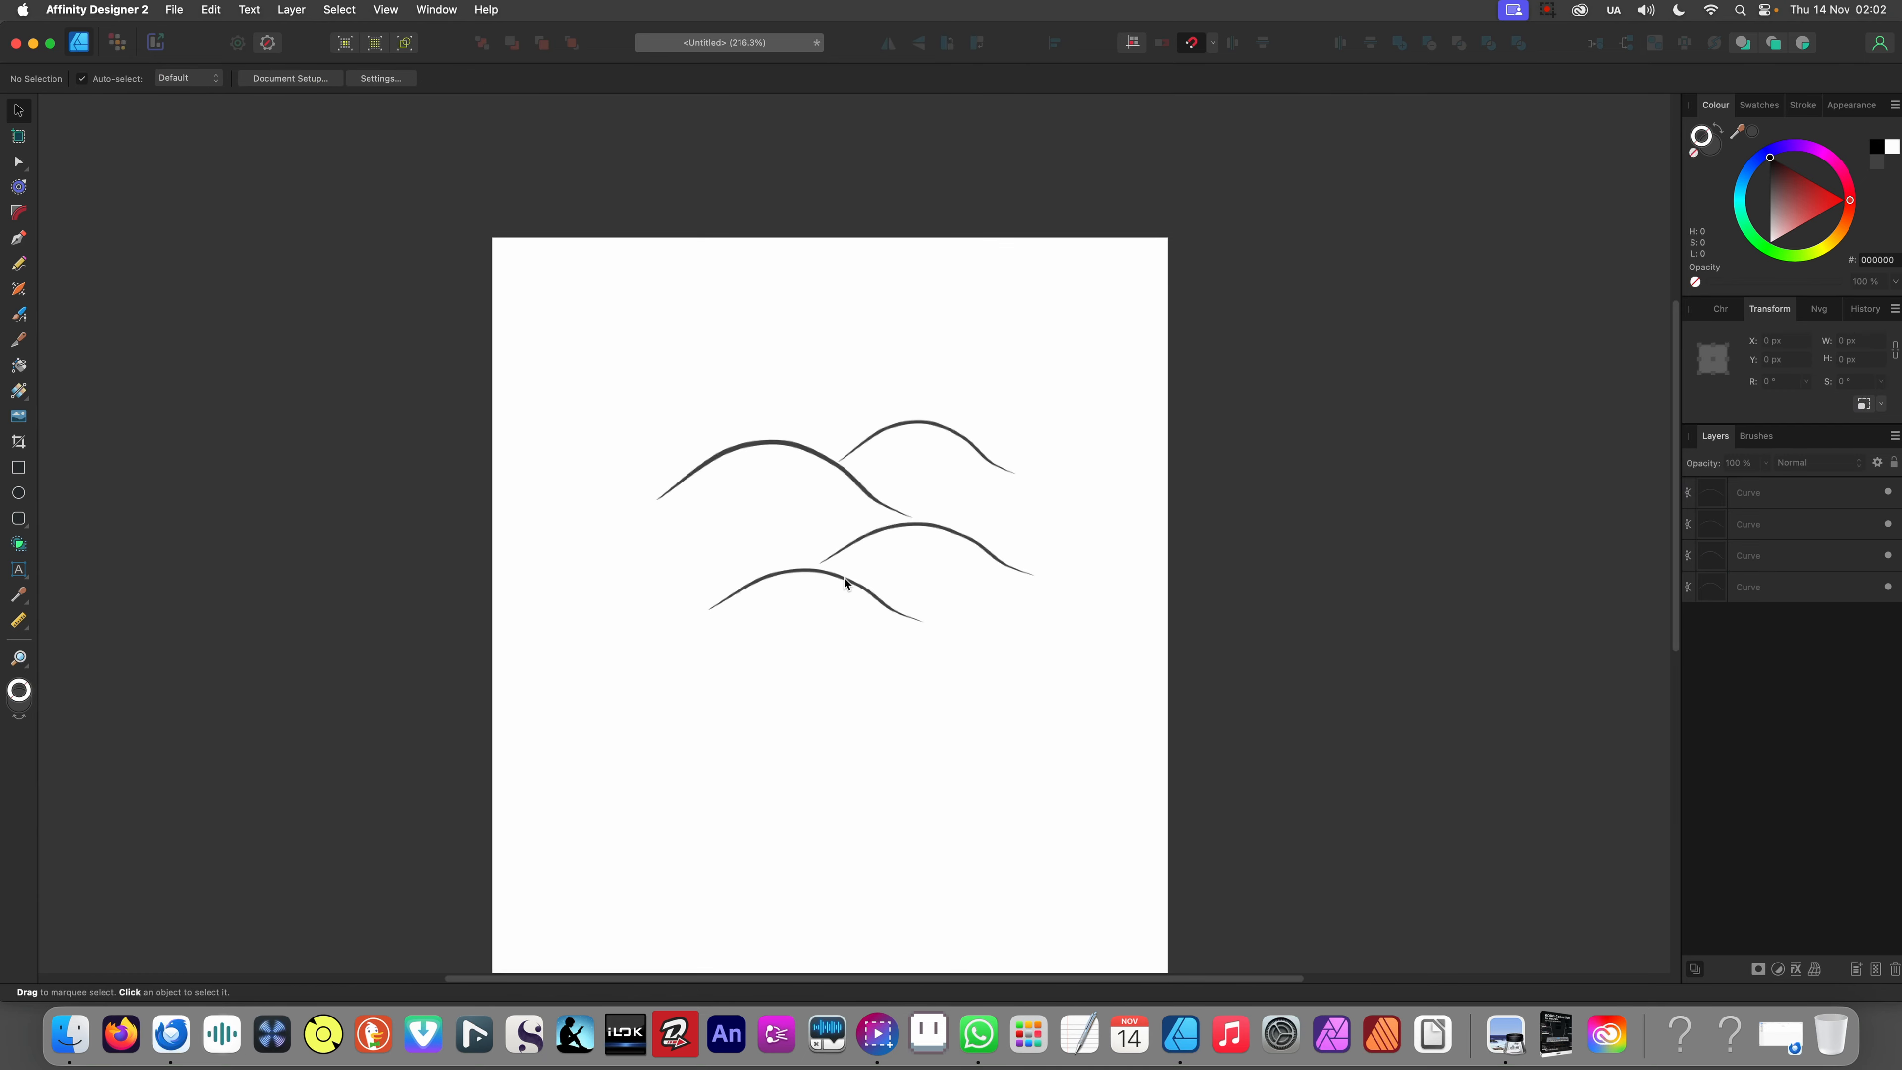
- Duplicate the lowest hill curve and place the copy below and to its right
{"action": "left_click", "coordinate": [859, 586]}
{"action": "left_click_drag", "start_coordinate": [860, 588], "coordinate": [973, 648]}
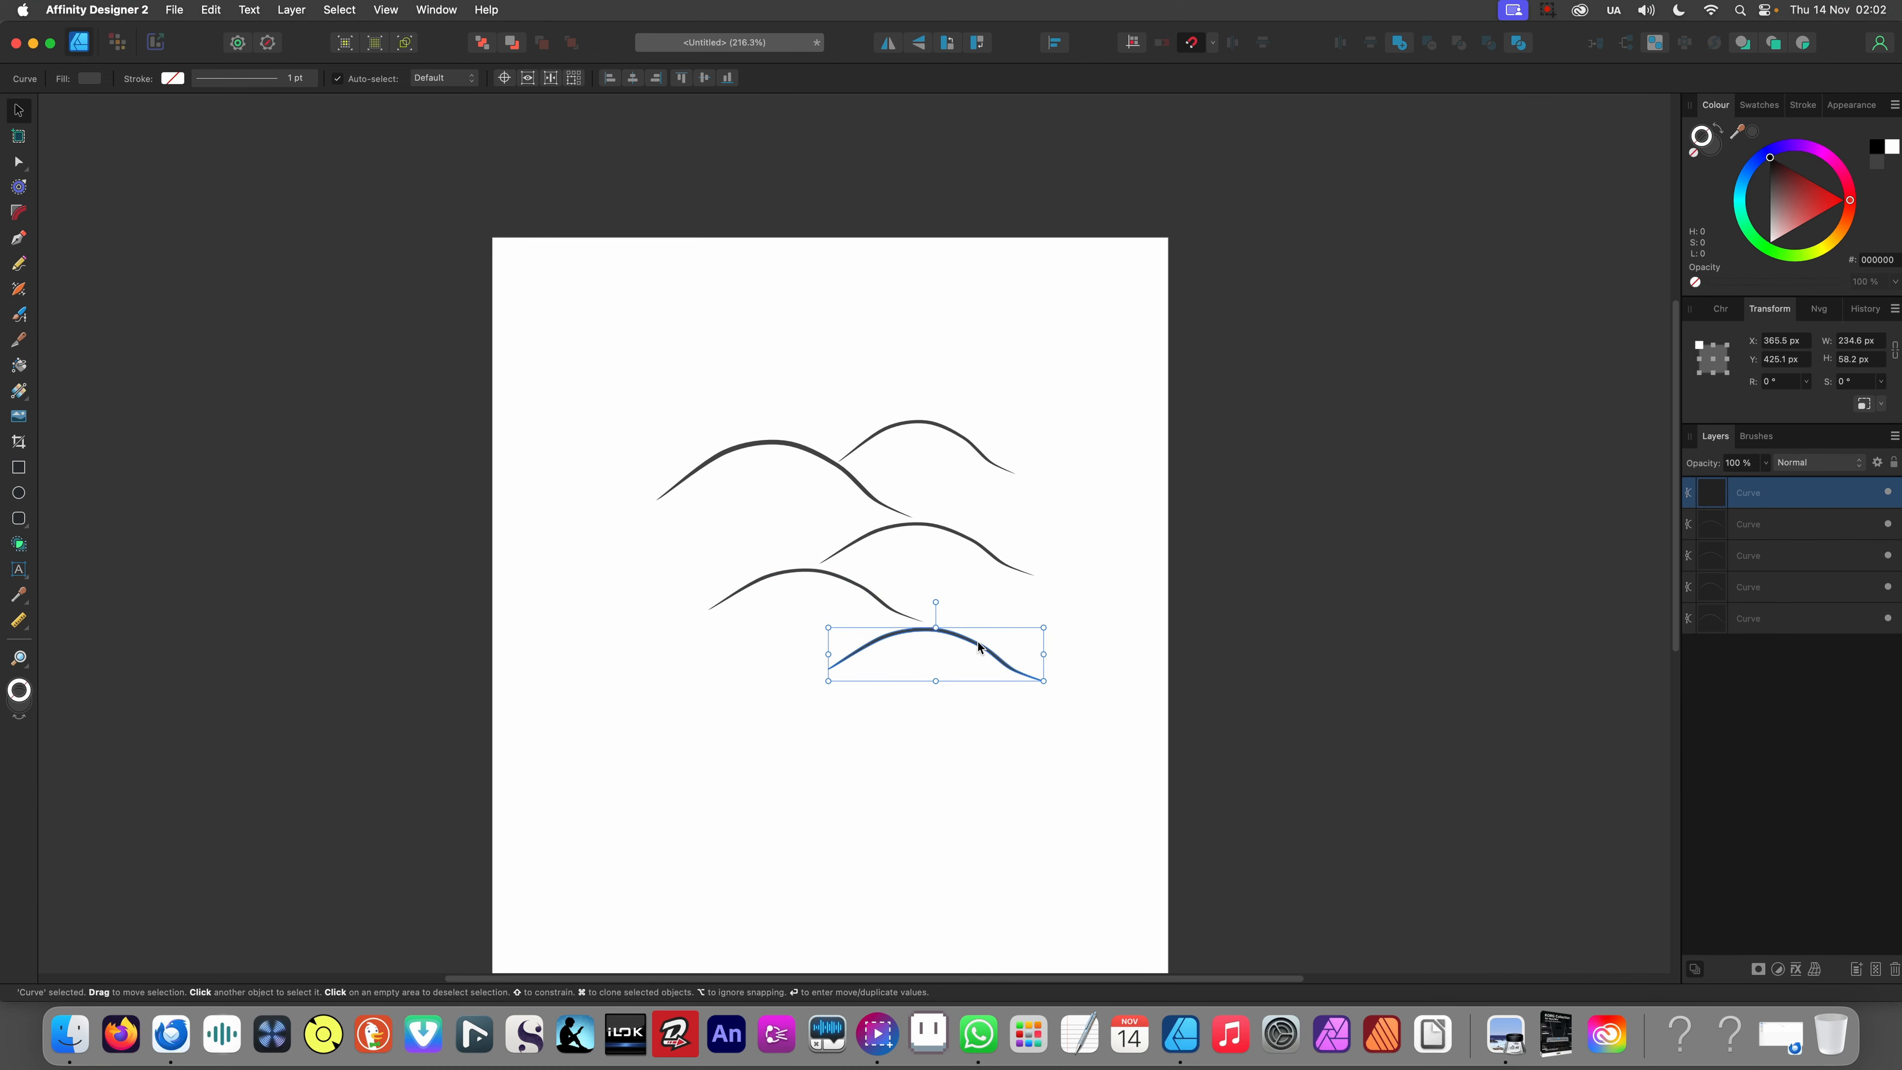
{"action": "scroll", "coordinate": [710, 565], "scroll_direction": "down", "scroll_amount": 3}
{"action": "left_click", "coordinate": [701, 539]}
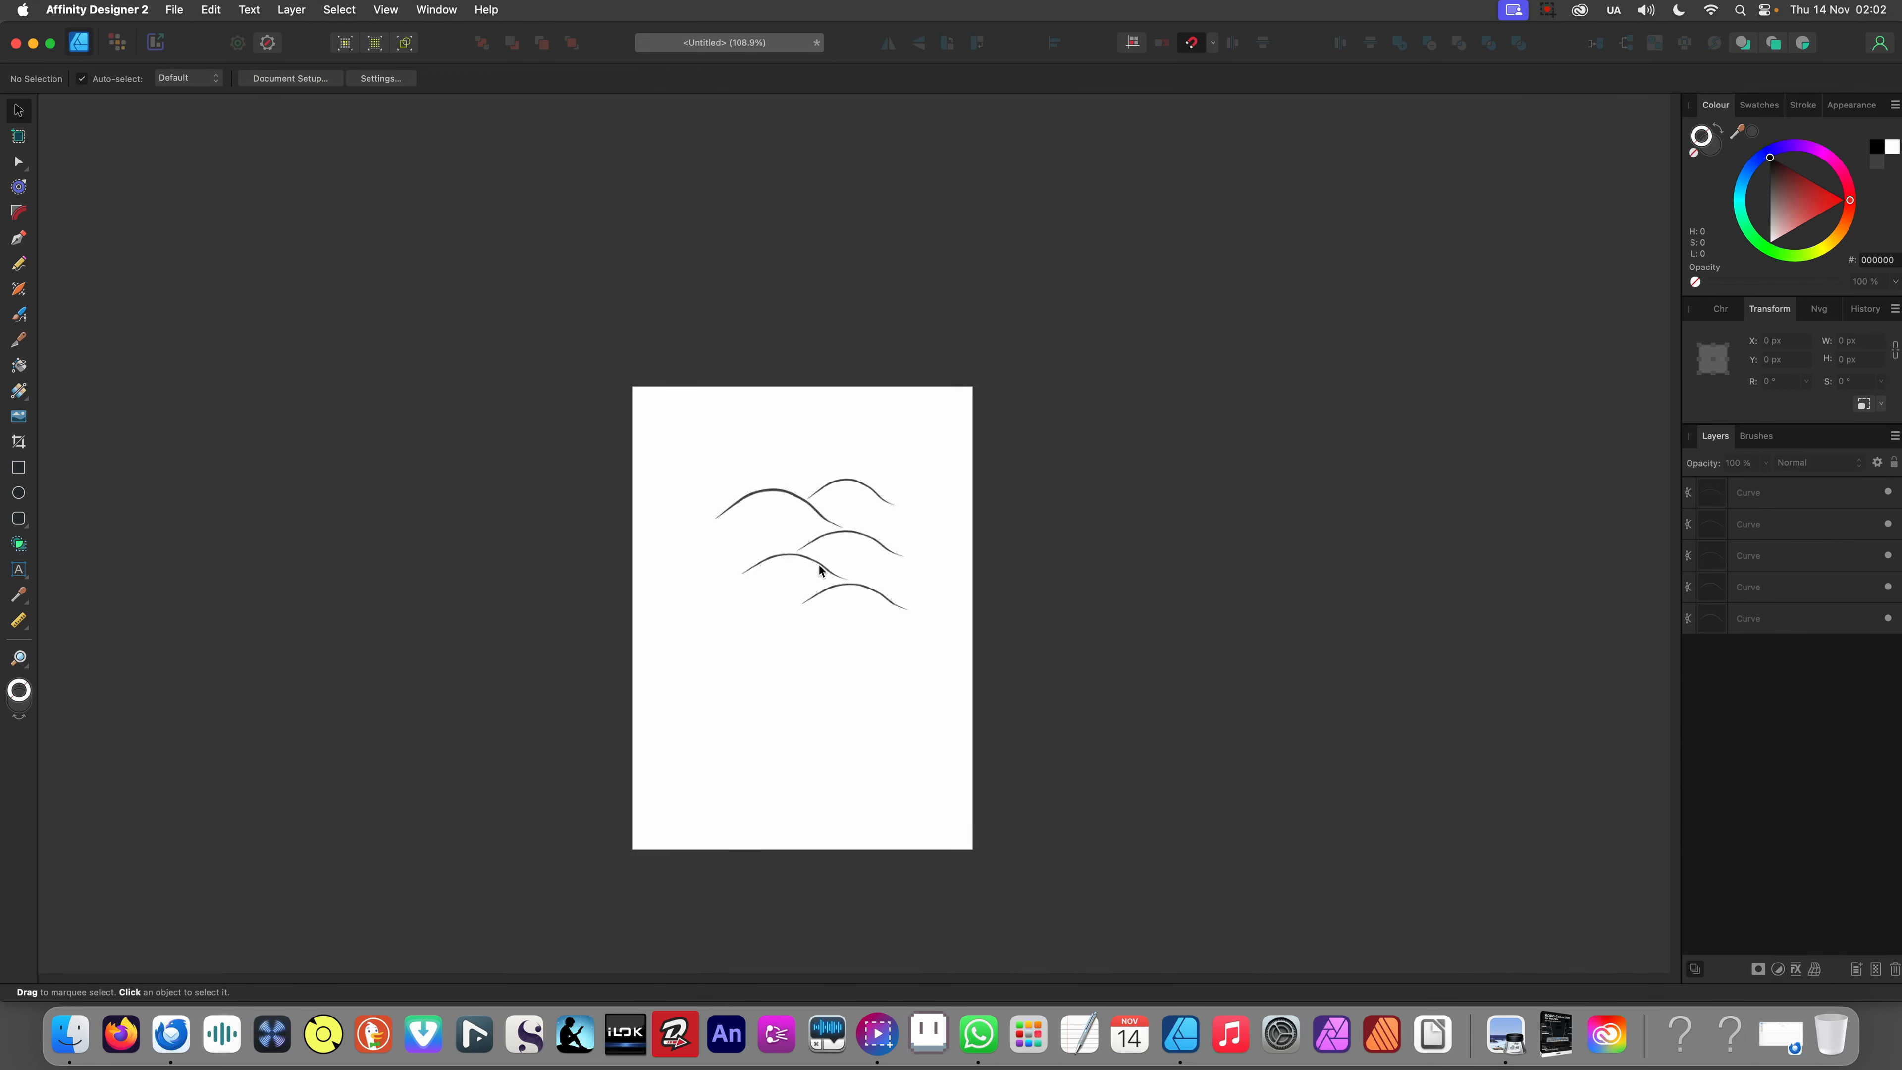
{"action": "scroll", "coordinate": [817, 566], "scroll_direction": "up", "scroll_amount": 1}
{"action": "left_click", "coordinate": [888, 602]}
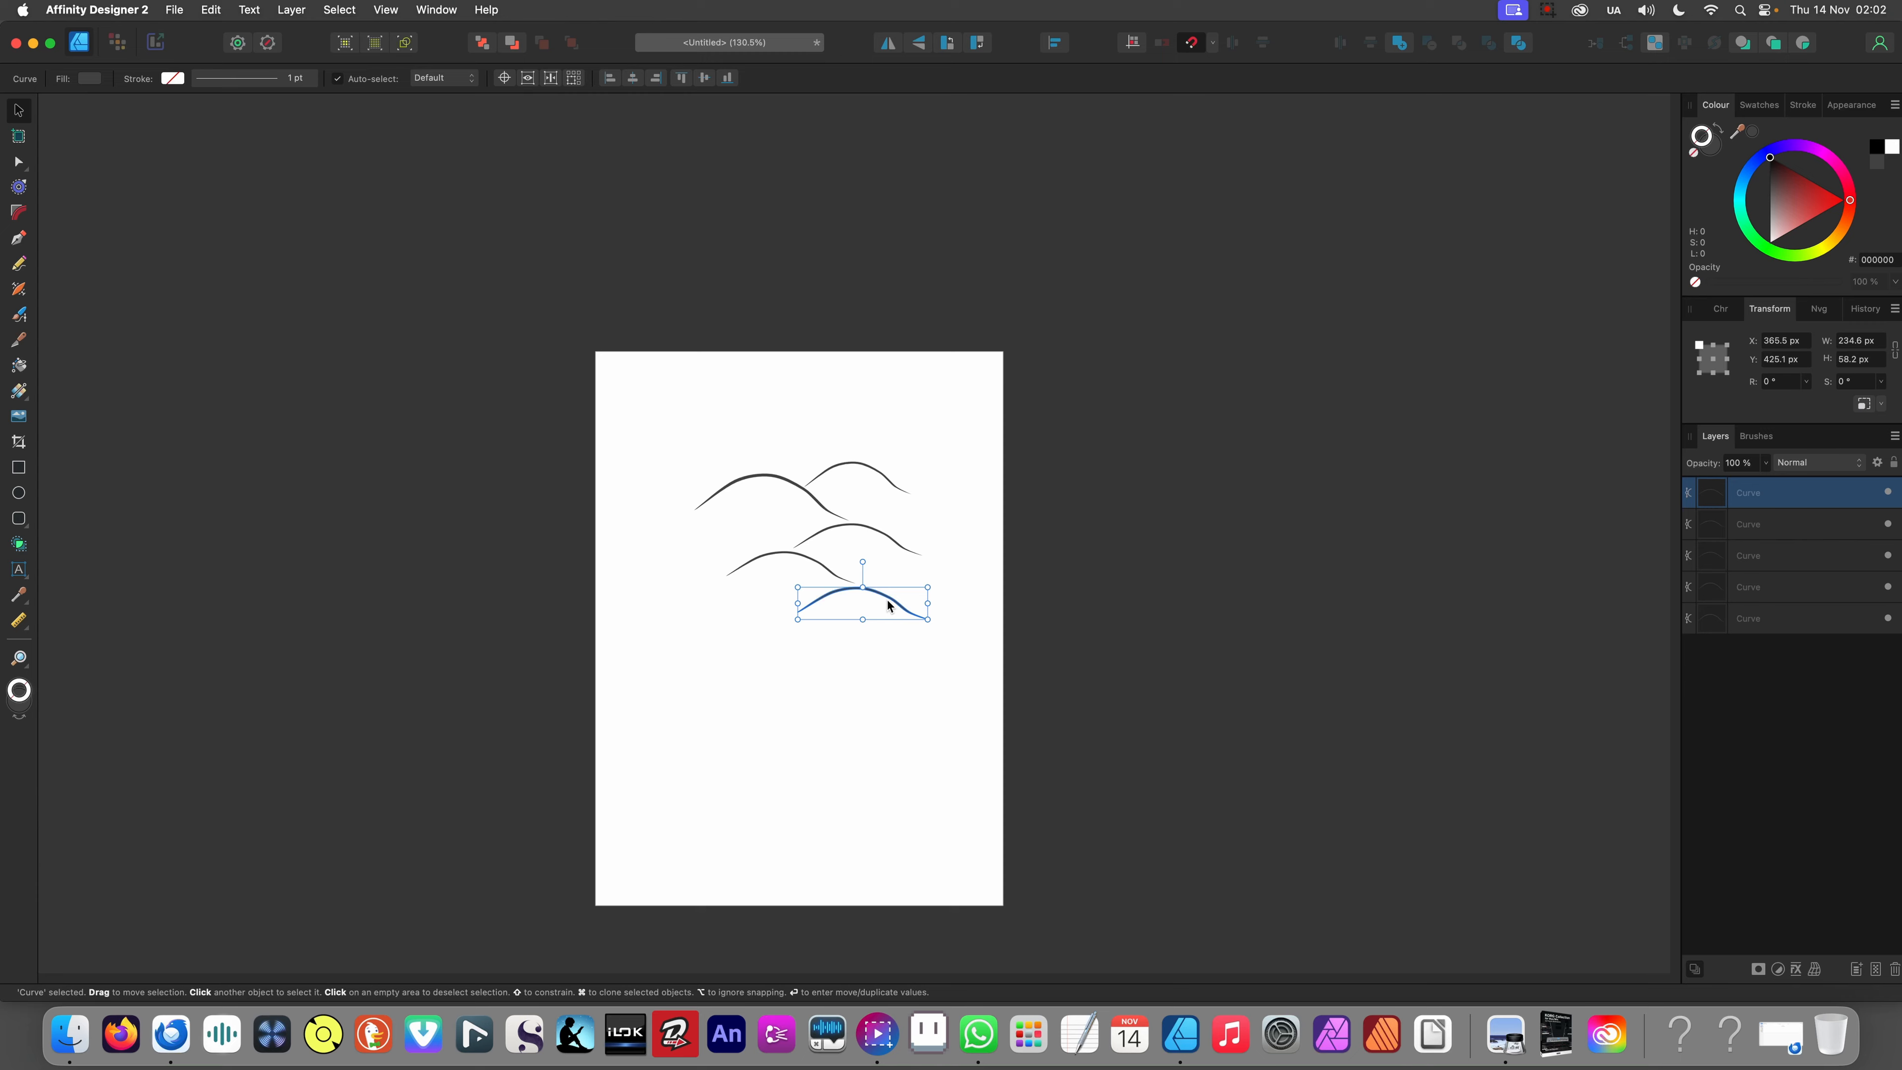
{"action": "left_click", "coordinate": [647, 647]}
{"action": "scroll", "coordinate": [742, 526], "scroll_direction": "up", "scroll_amount": 3}
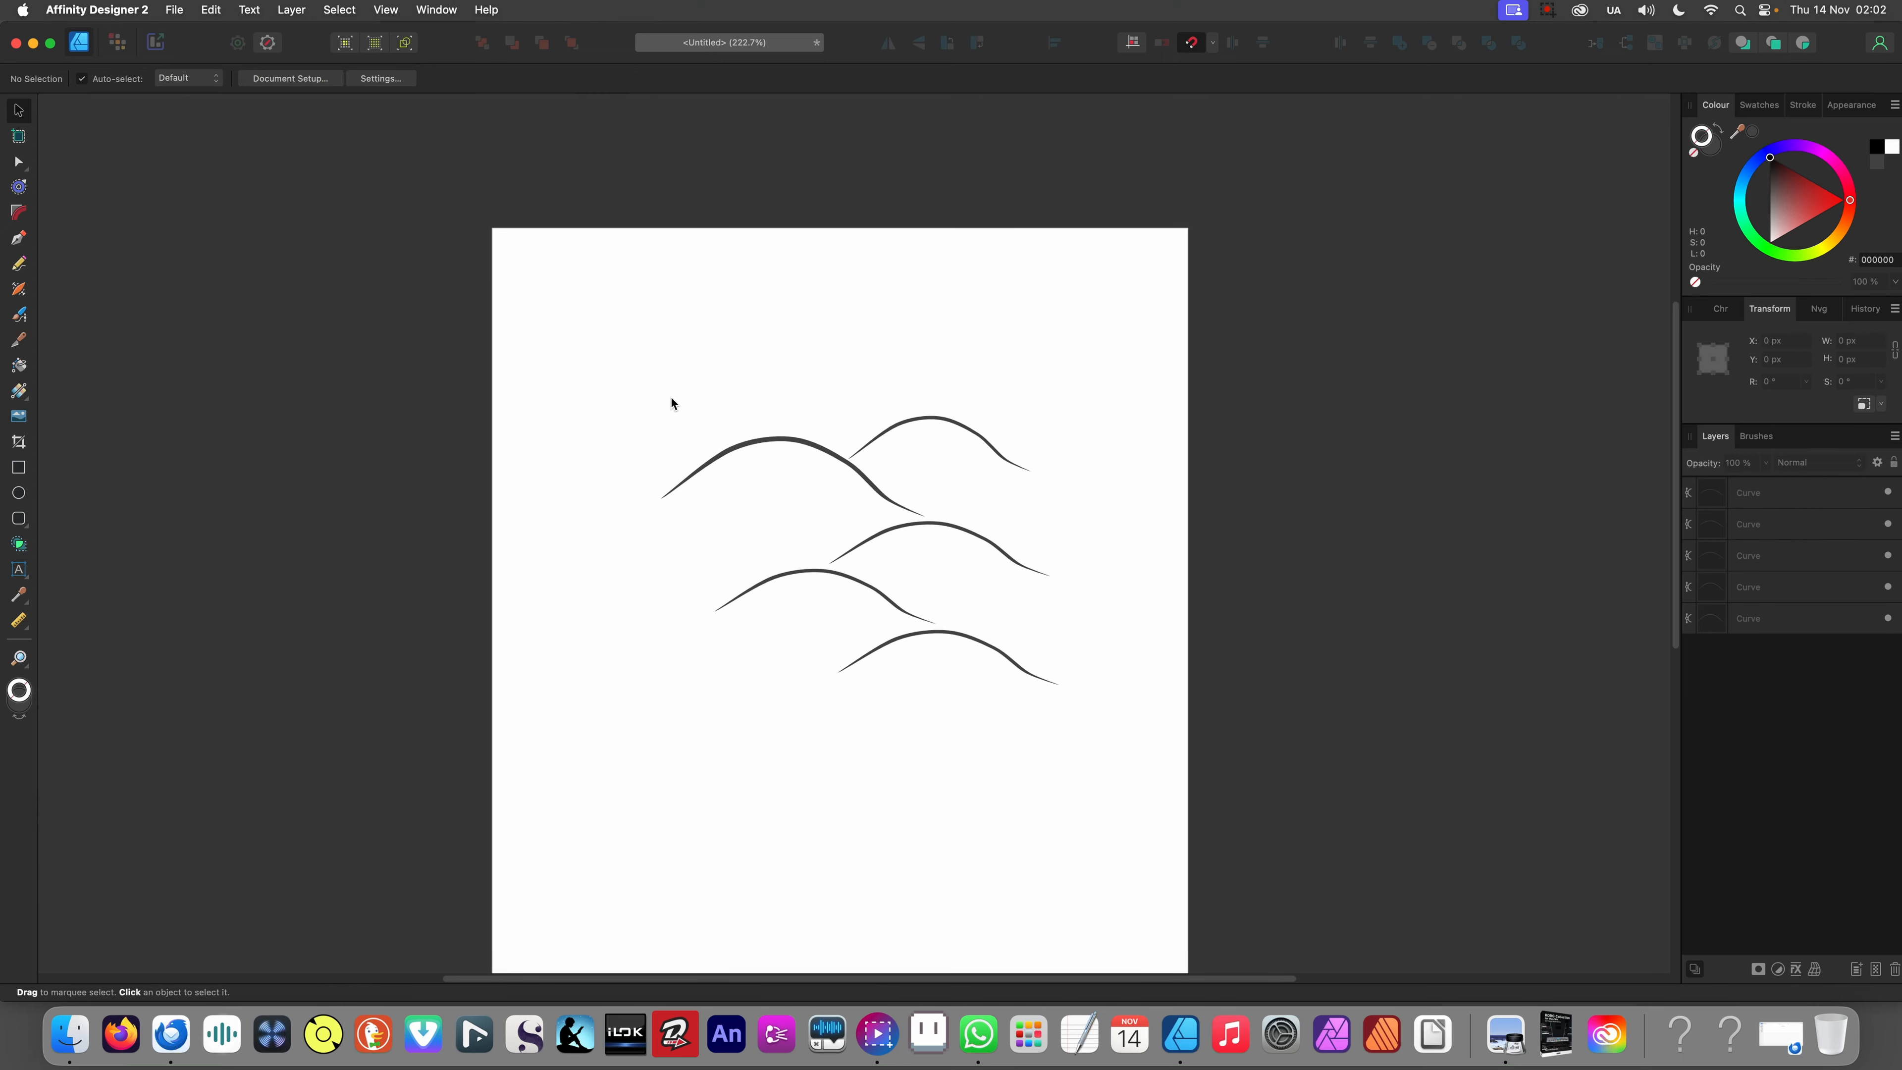
- Move all five hill curves together to the upper left of the page and place a copy of one hill well below them
{"action": "left_click_drag", "start_coordinate": [662, 399], "coordinate": [1067, 744]}
{"action": "left_click_drag", "start_coordinate": [1011, 664], "coordinate": [920, 711]}
{"action": "left_click", "coordinate": [884, 520]}
{"action": "left_click", "coordinate": [884, 497]}
{"action": "left_click", "coordinate": [910, 767]}
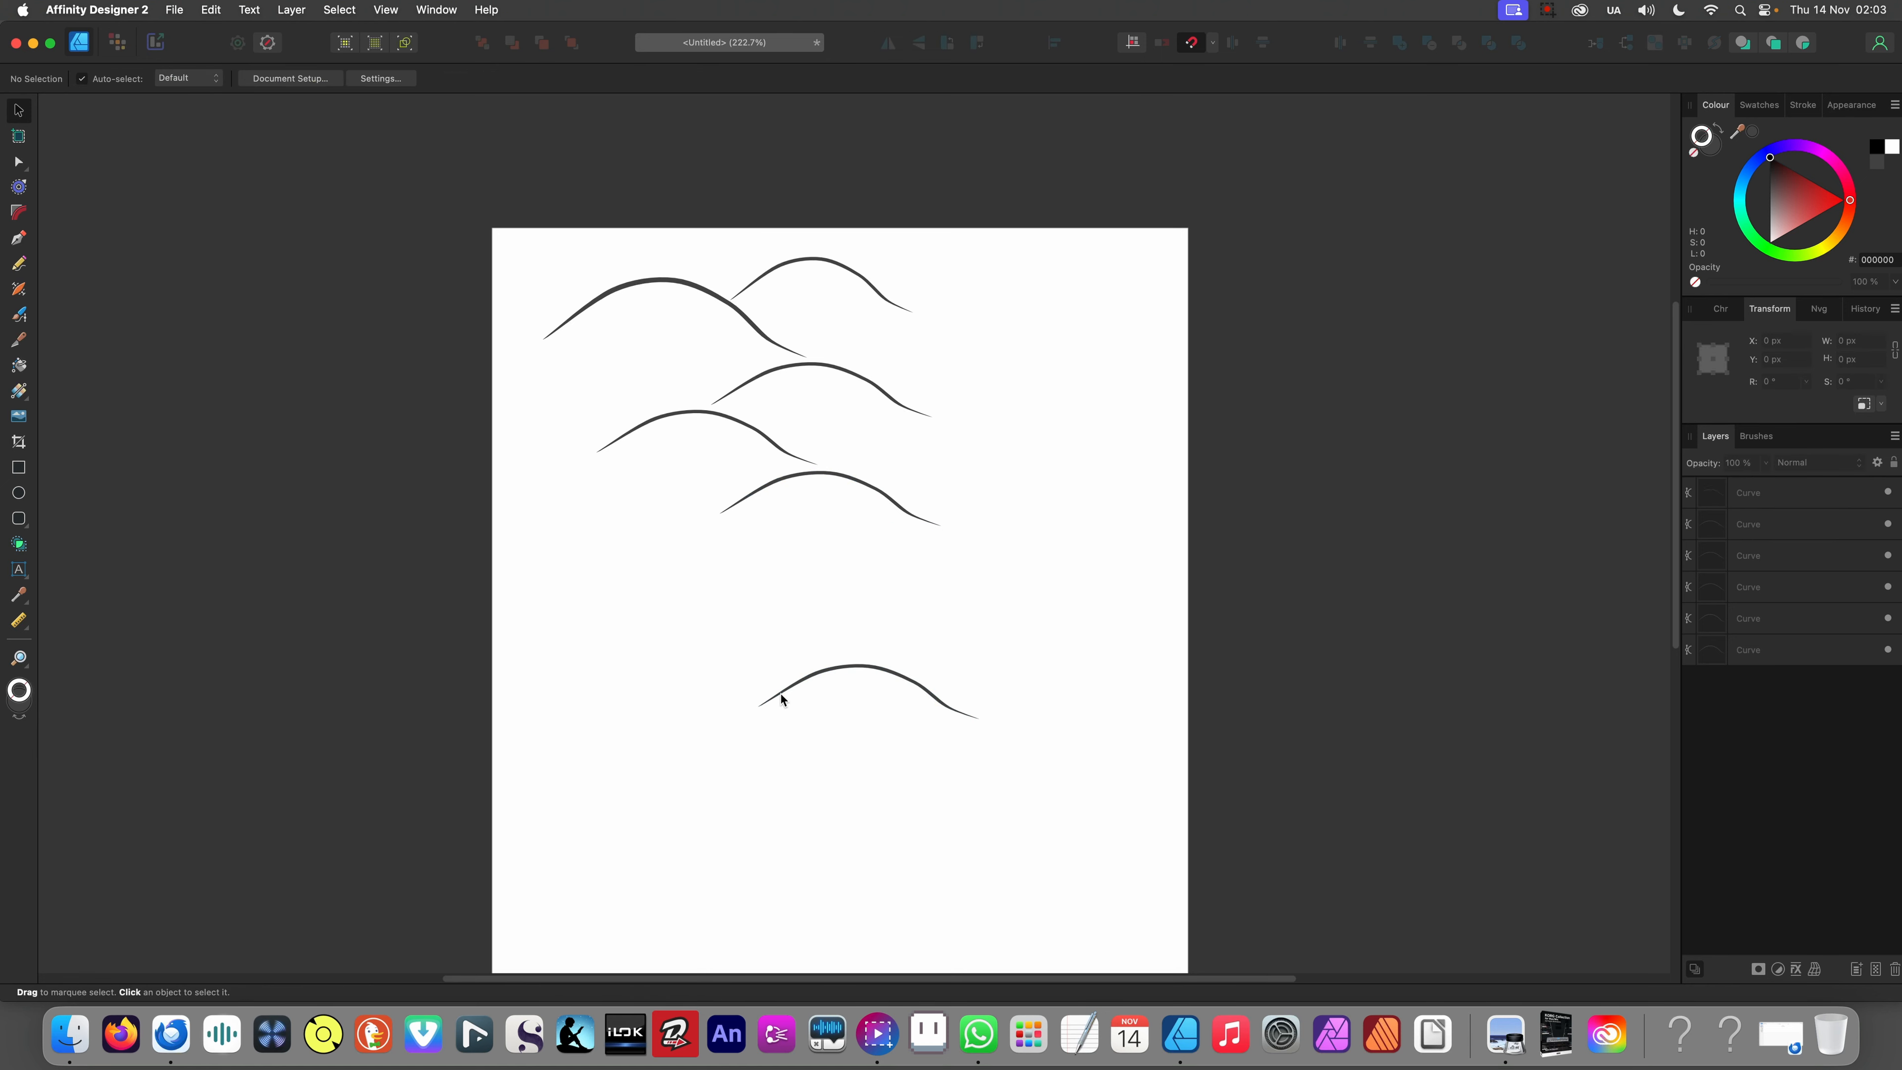
- Draw a circle about 146 px across left of the lowest hill curve and fill it with red FF0000
{"action": "left_click", "coordinate": [20, 494]}
{"action": "left_click_drag", "start_coordinate": [526, 526], "coordinate": [669, 652]}
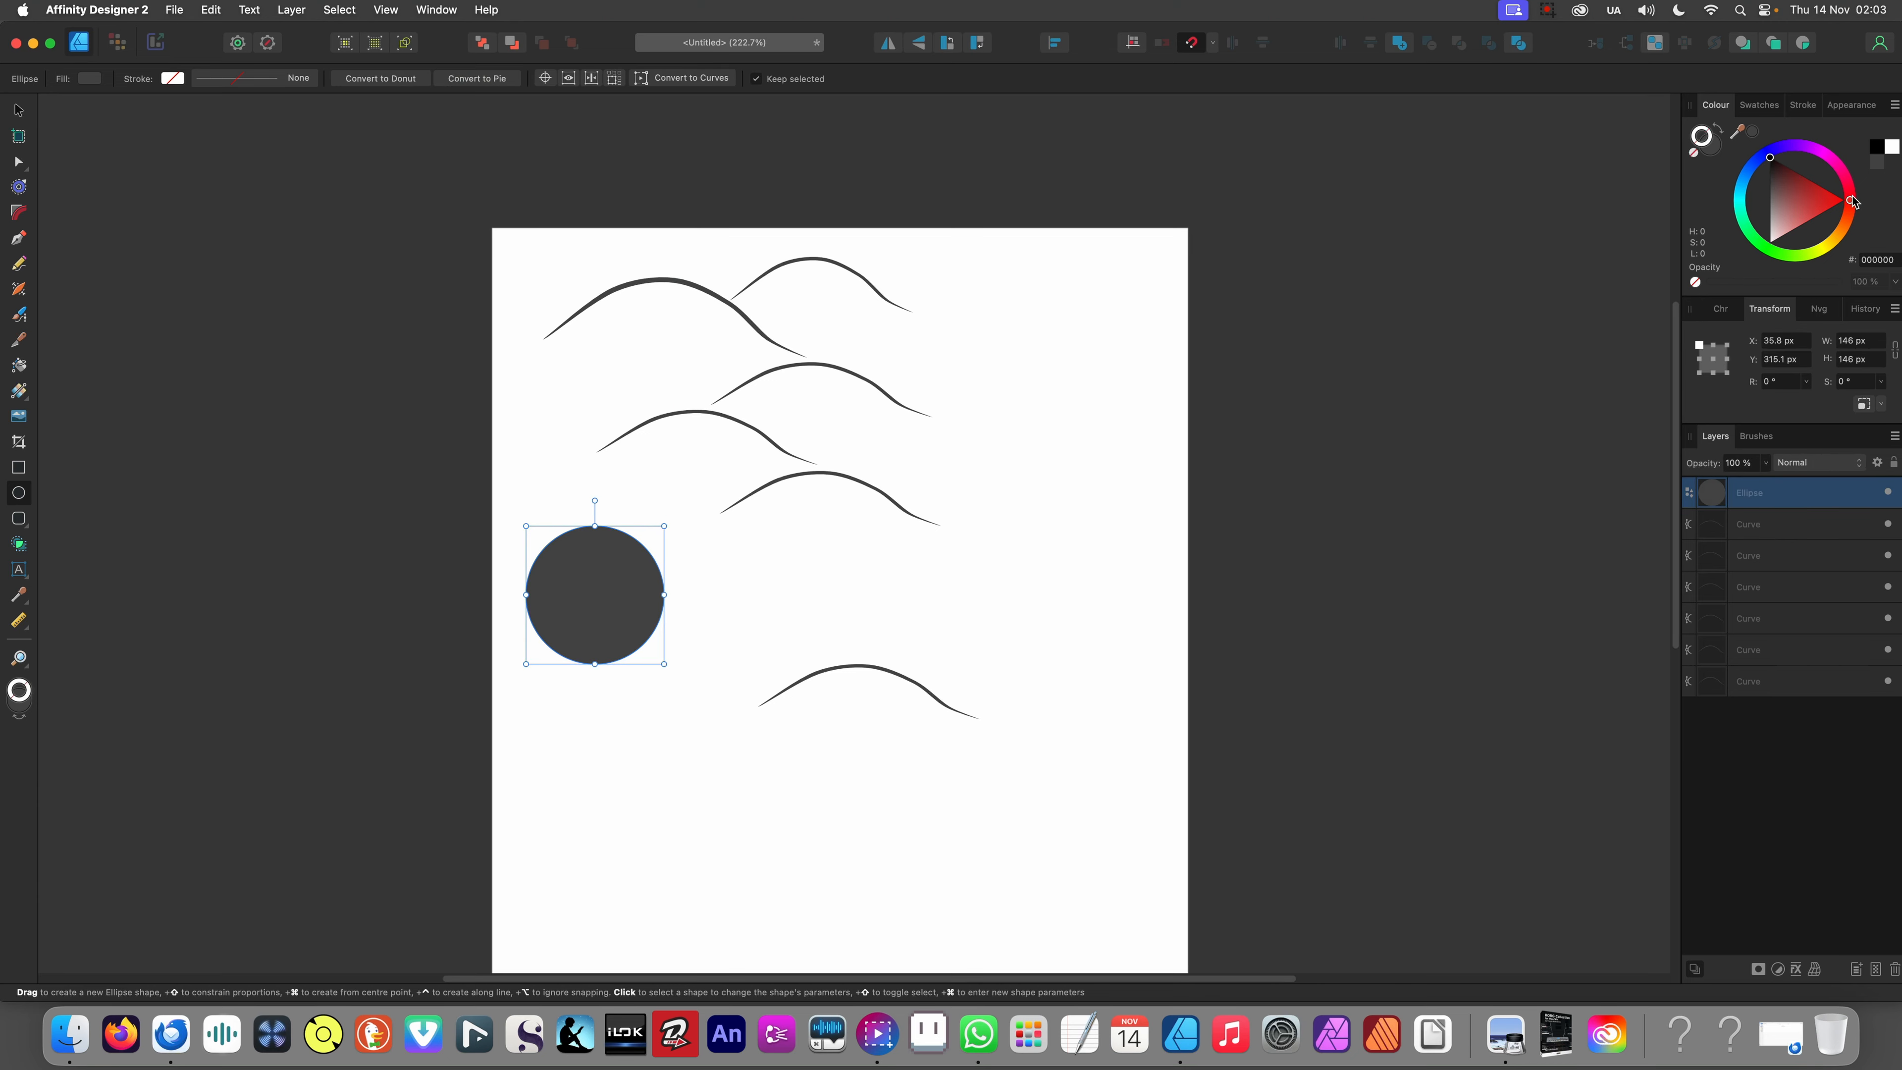
{"action": "mouse_move", "coordinate": [1853, 201]}
{"action": "left_mouse_down"}
{"action": "mouse_move", "coordinate": [1832, 244]}
{"action": "mouse_move", "coordinate": [1827, 198]}
{"action": "mouse_move", "coordinate": [1867, 186]}
{"action": "left_mouse_up"}
{"action": "left_click", "coordinate": [1694, 153]}
{"action": "left_click", "coordinate": [1709, 147]}
{"action": "key", "text": "v"}
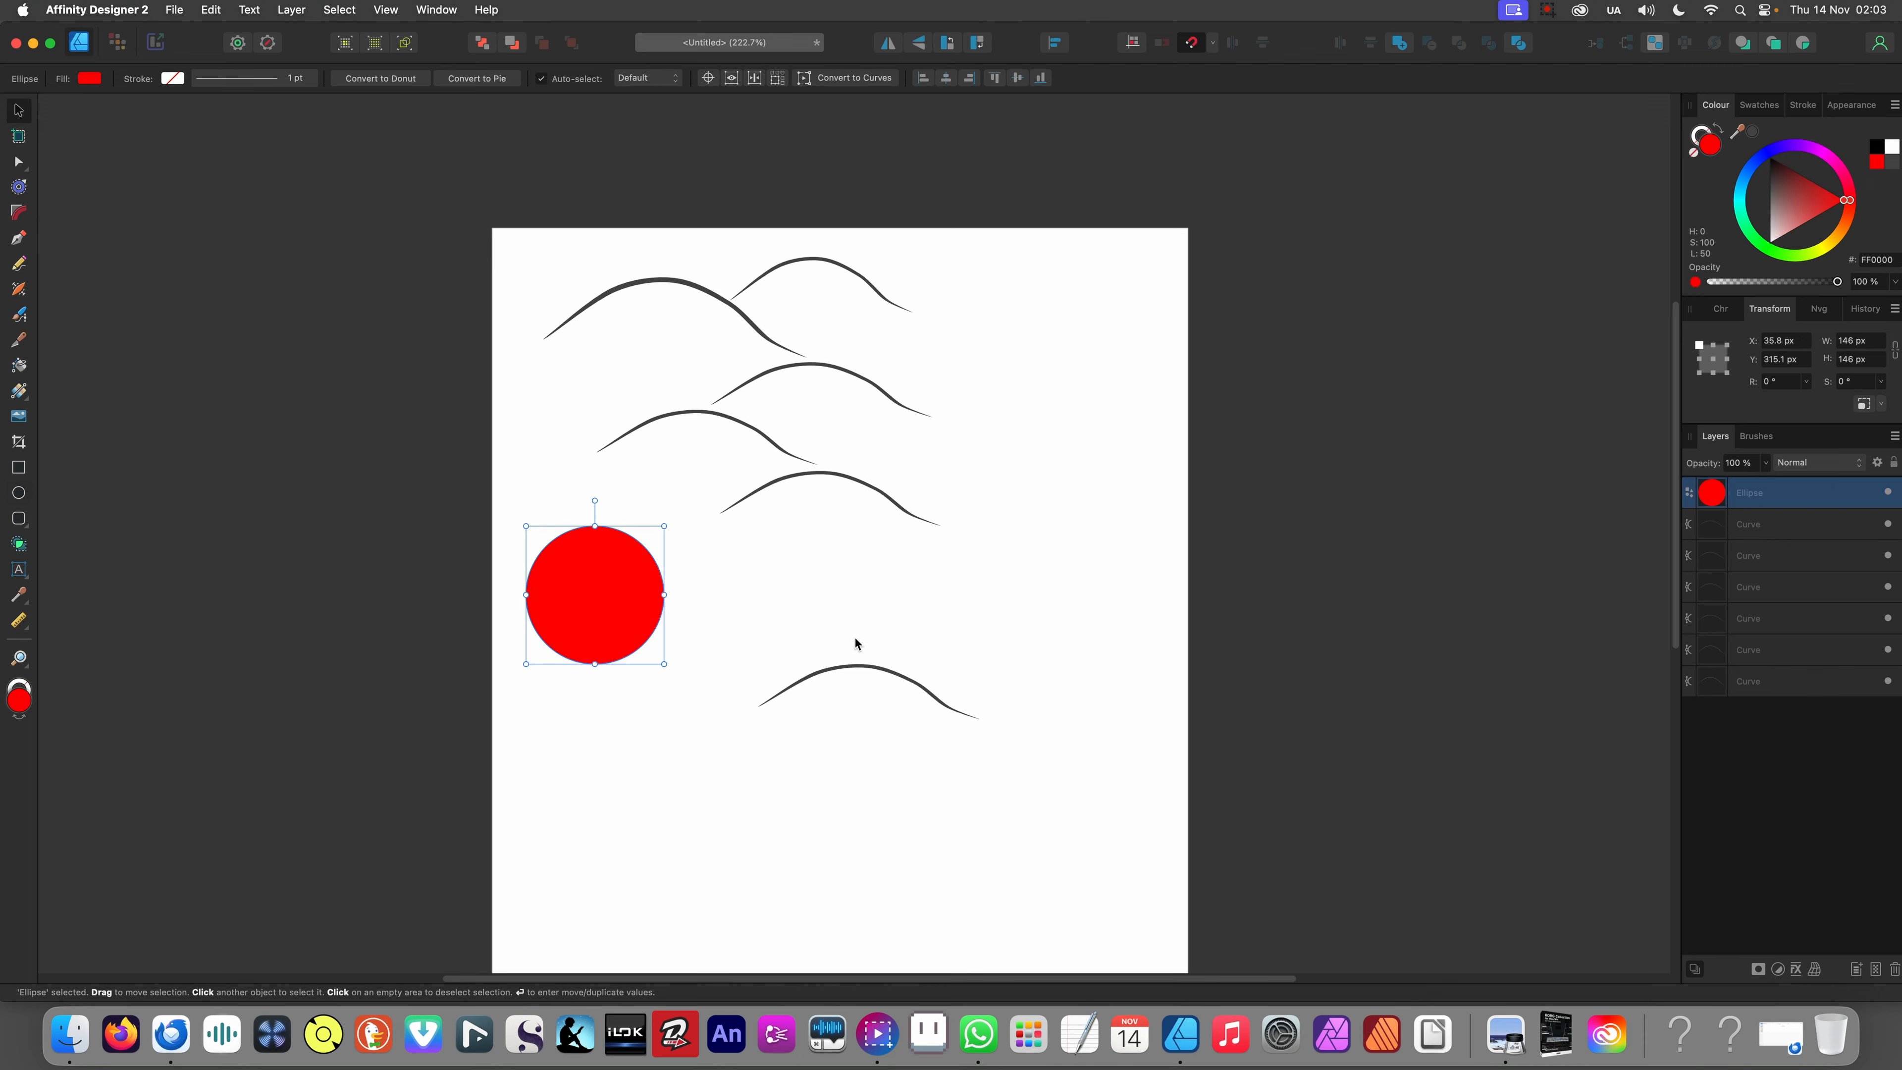
{"action": "left_click", "coordinate": [752, 638]}
- Move the lowest hill curve slightly down and to the left
{"action": "scroll", "coordinate": [754, 634], "scroll_direction": "up", "scroll_amount": 5}
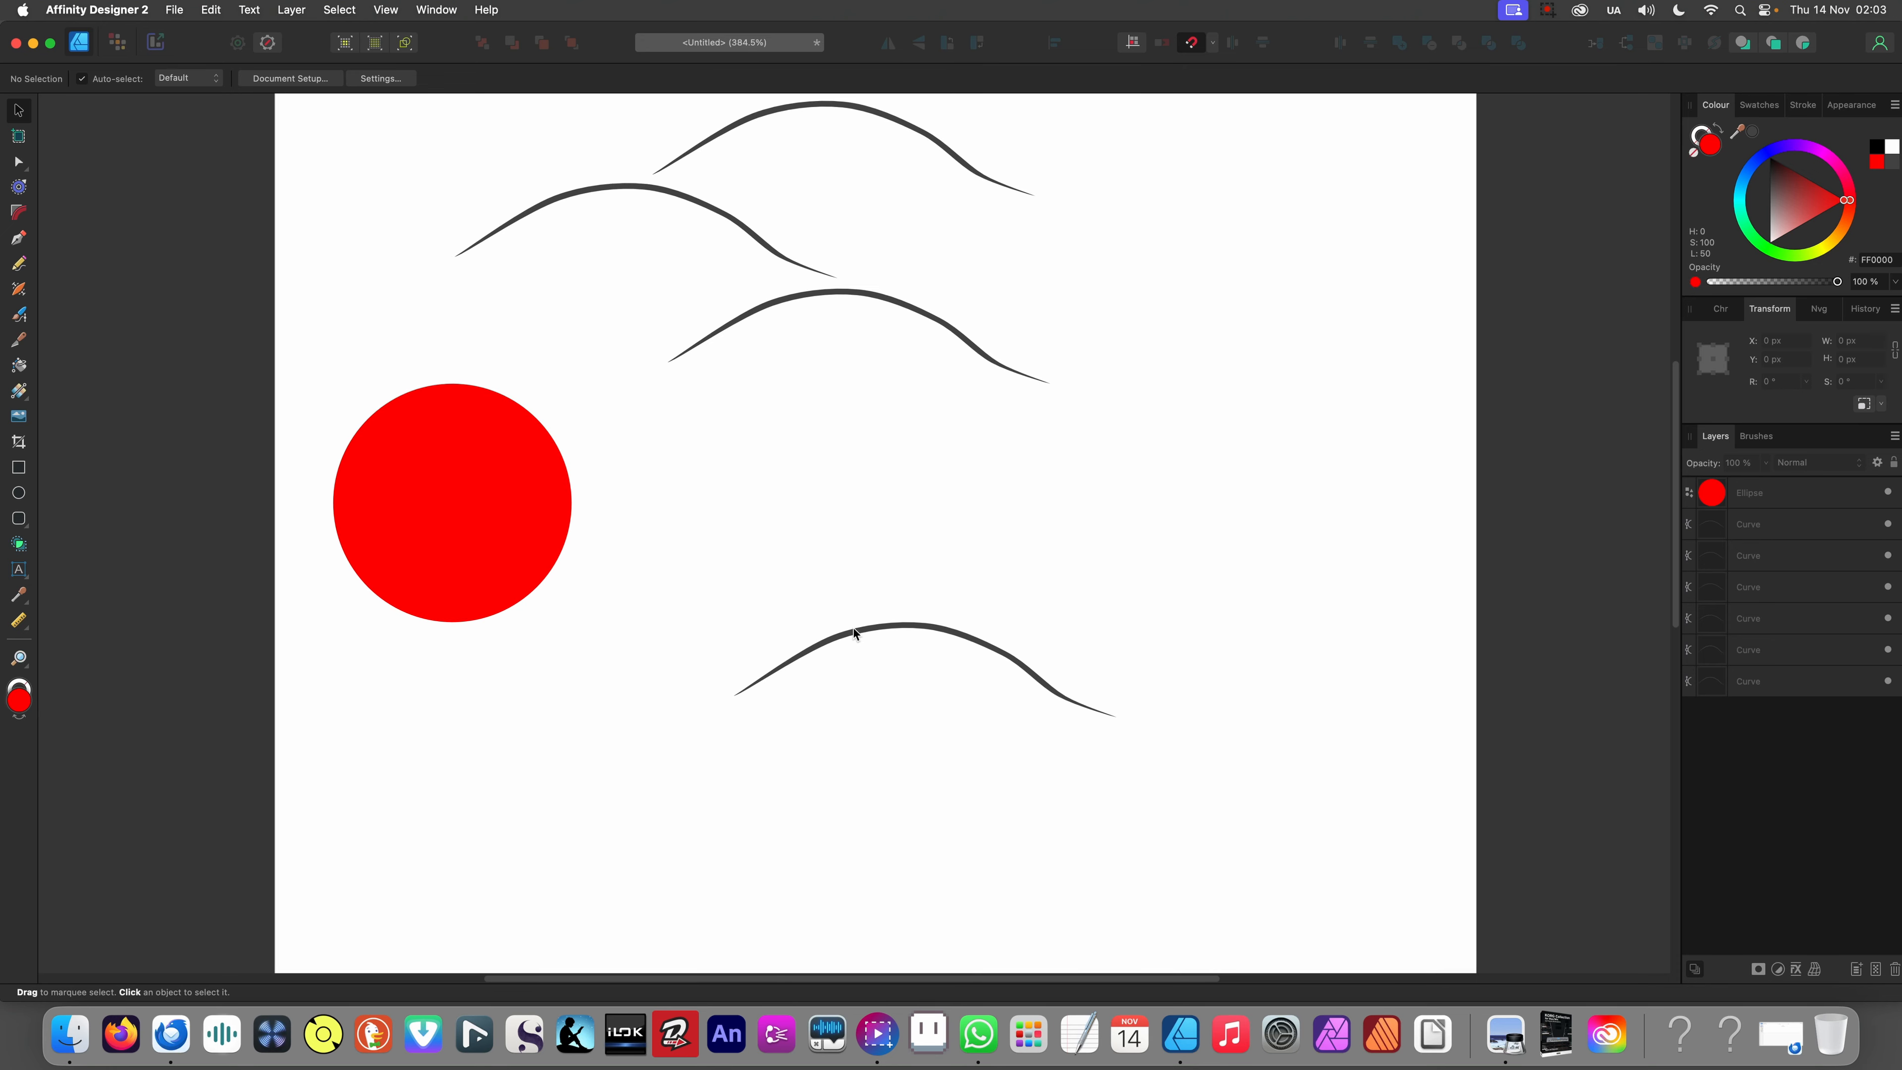
{"action": "left_click_drag", "start_coordinate": [856, 633], "coordinate": [818, 690]}
{"action": "scroll", "coordinate": [854, 565], "scroll_direction": "down", "scroll_amount": 3}
{"action": "left_click", "coordinate": [624, 591]}
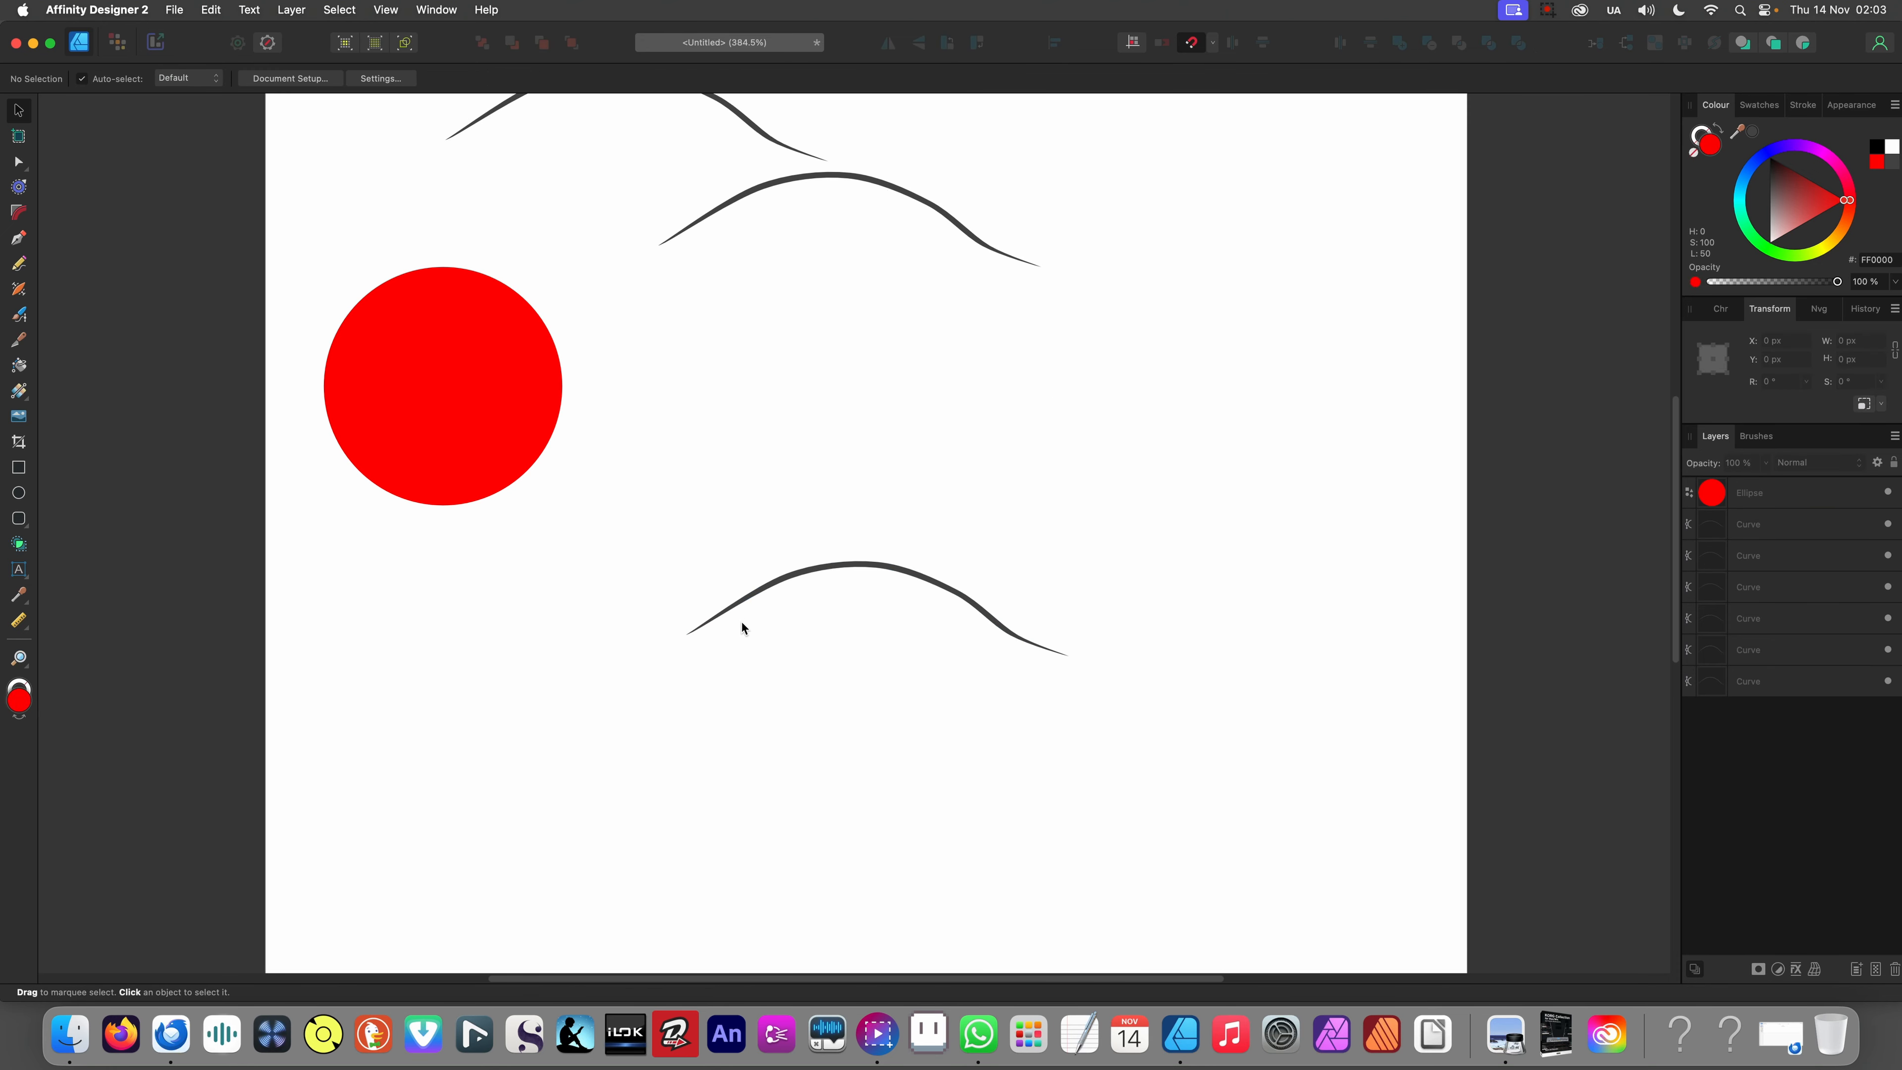
- Set the fill colour to grey 7D7D7D and draw a closed Pen shape about 158 × 54 px beneath the lowest hill's right slope
{"action": "scroll", "coordinate": [743, 628], "scroll_direction": "up", "scroll_amount": 3}
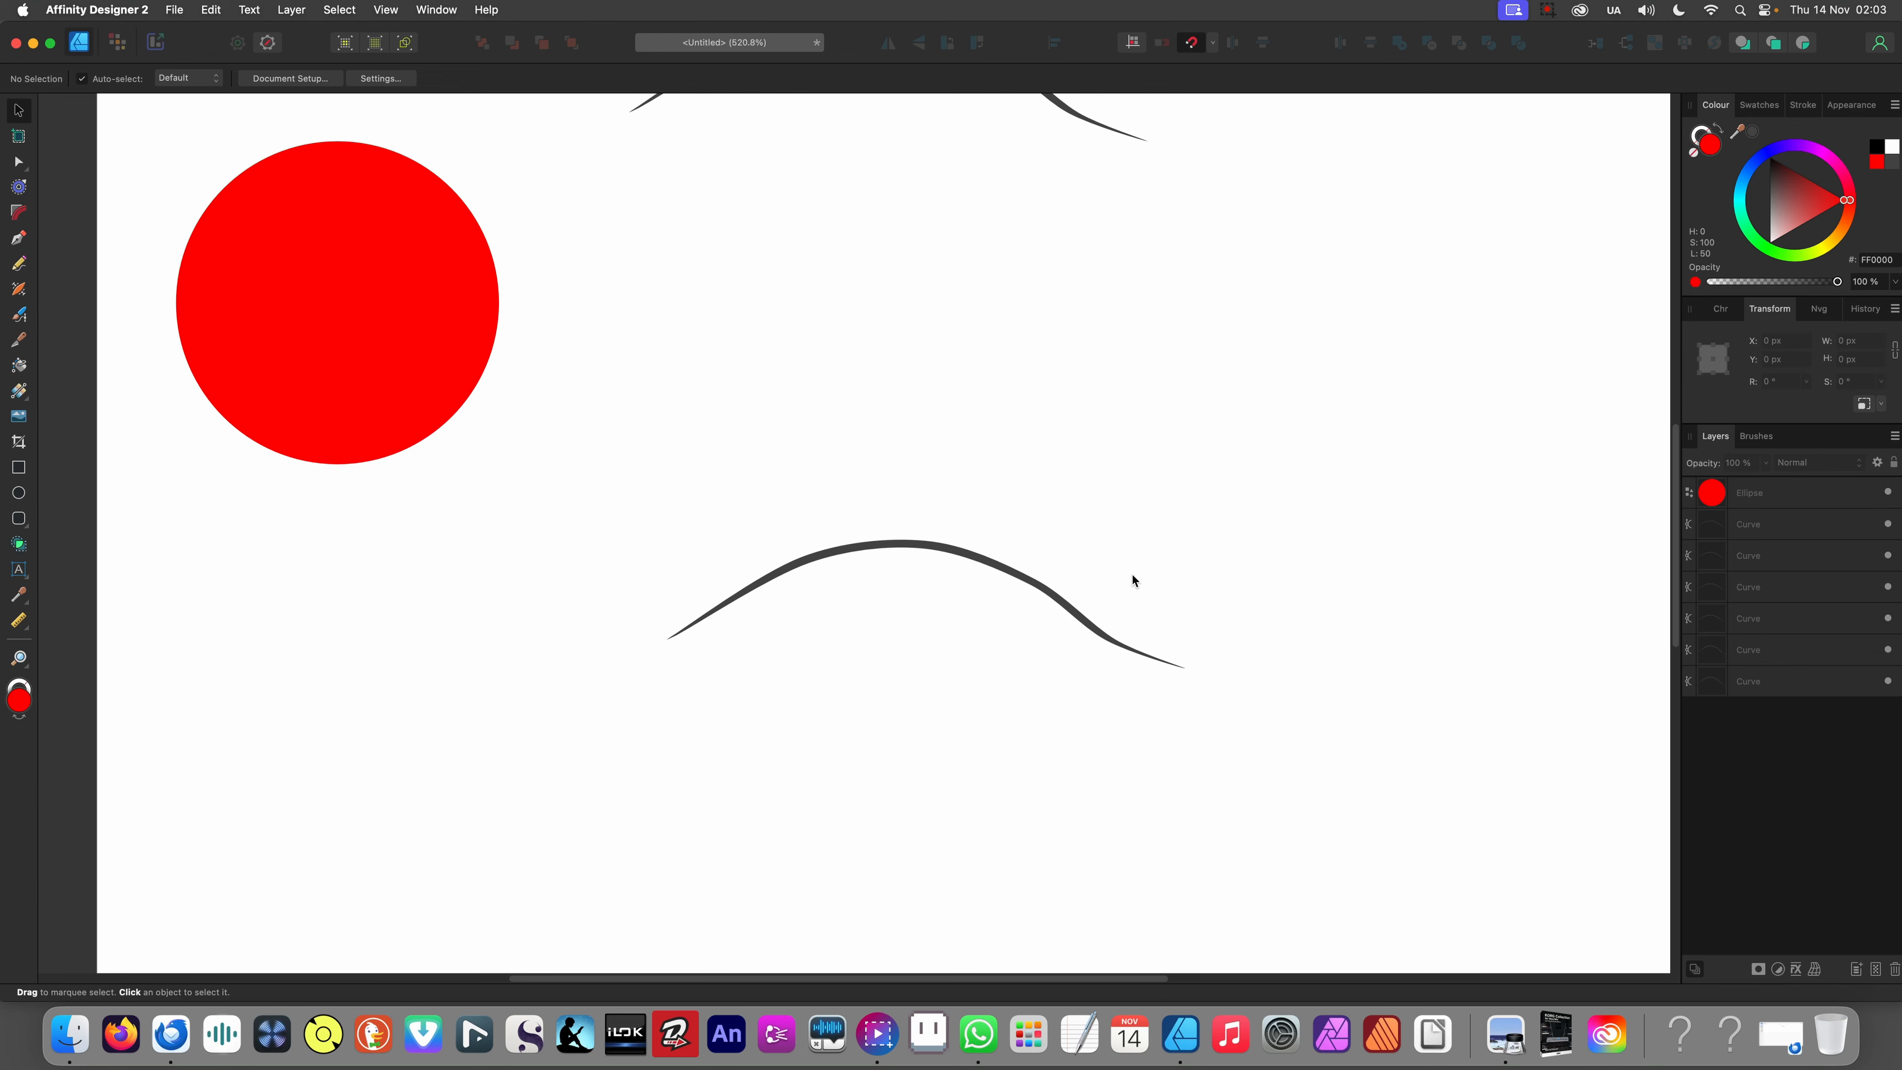
{"action": "left_click_drag", "start_coordinate": [1765, 190], "coordinate": [1766, 204]}
{"action": "scroll", "coordinate": [935, 597], "scroll_direction": "up", "scroll_amount": 3}
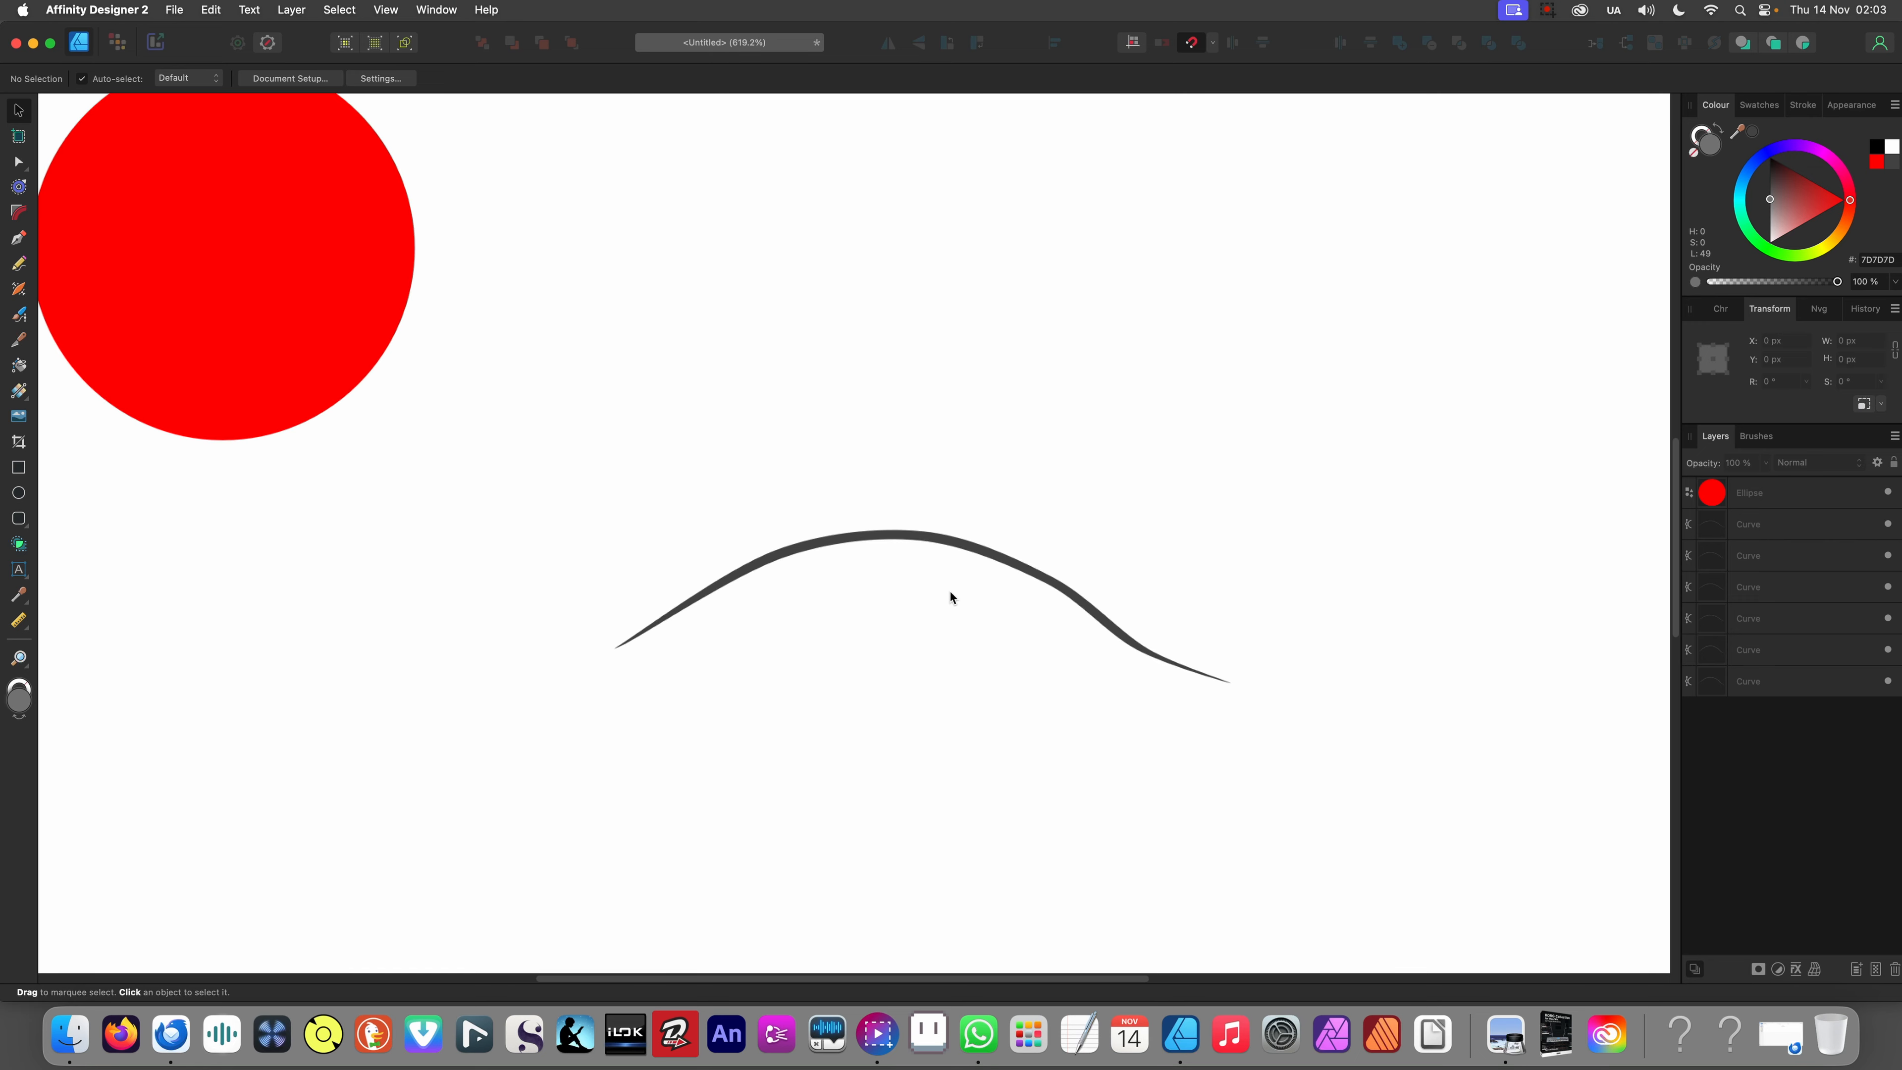
{"action": "key", "text": "p"}
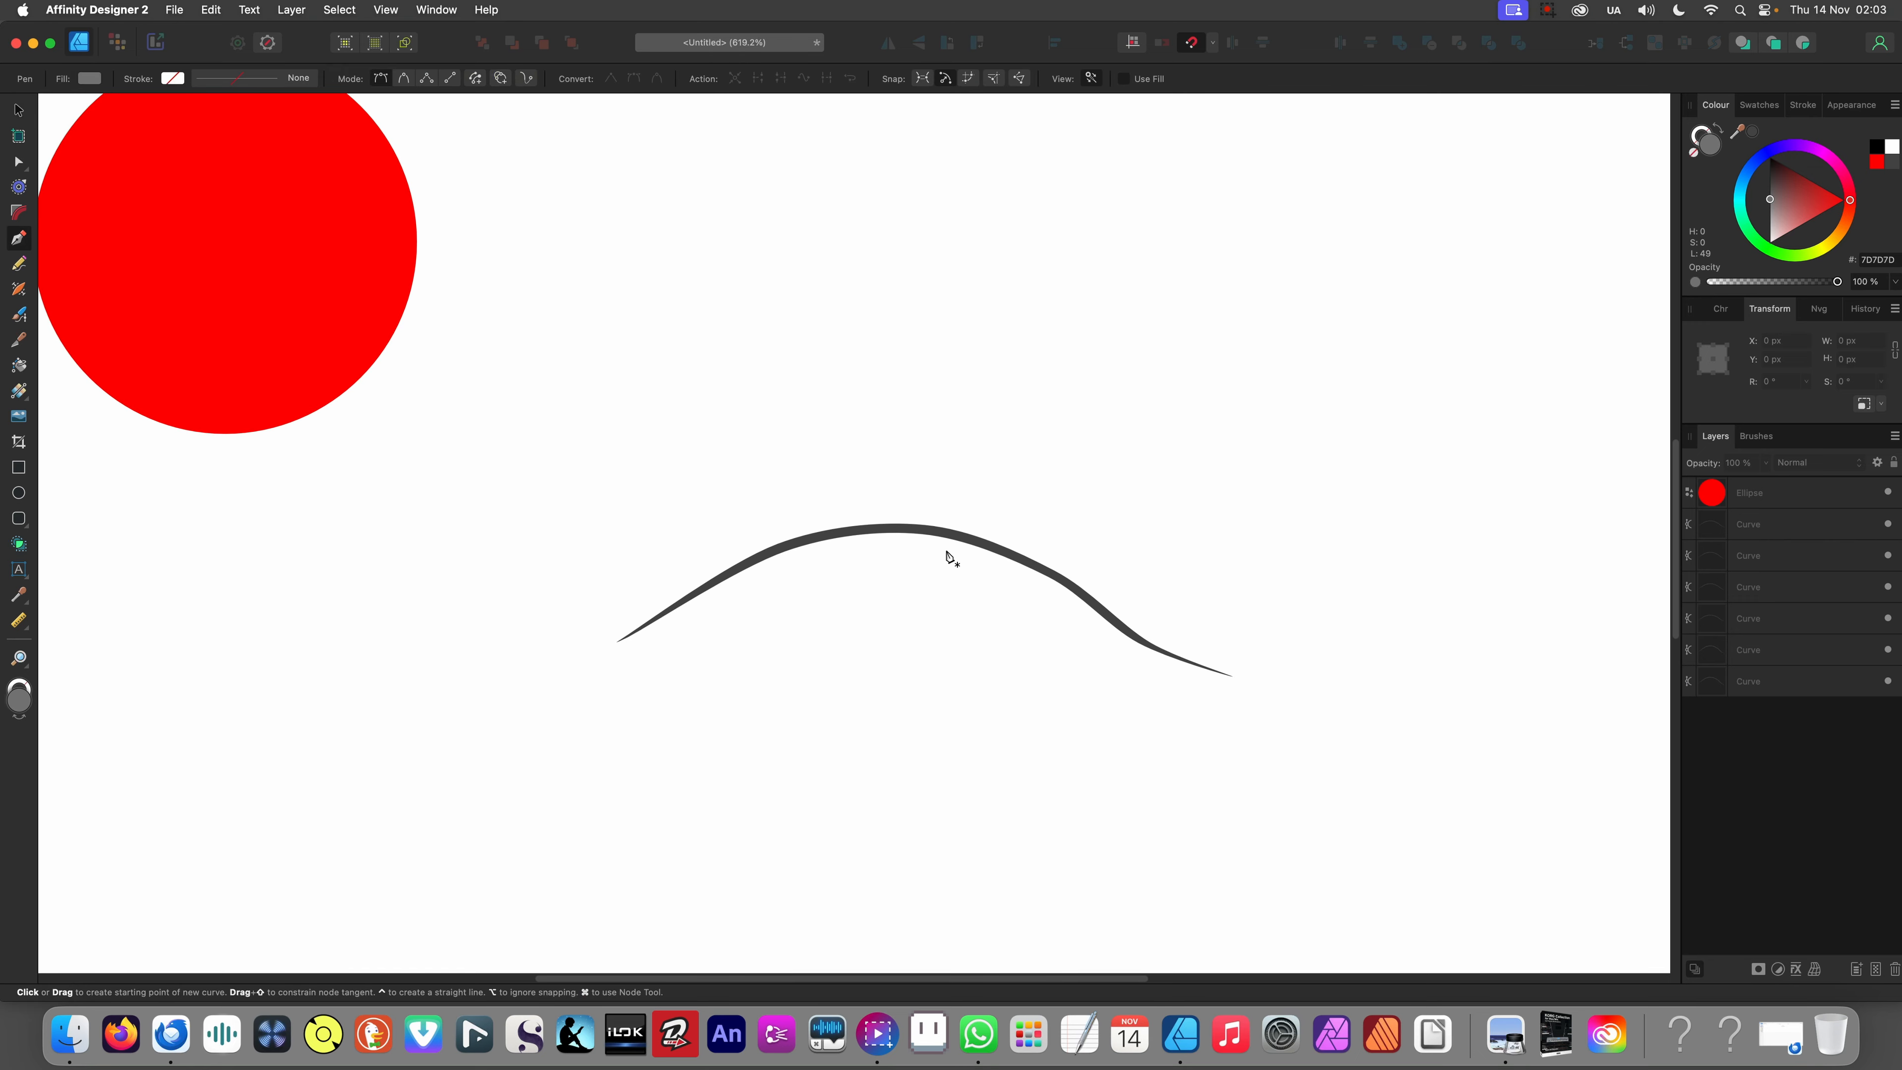
{"action": "left_click", "coordinate": [935, 609]}
{"action": "left_click", "coordinate": [872, 634]}
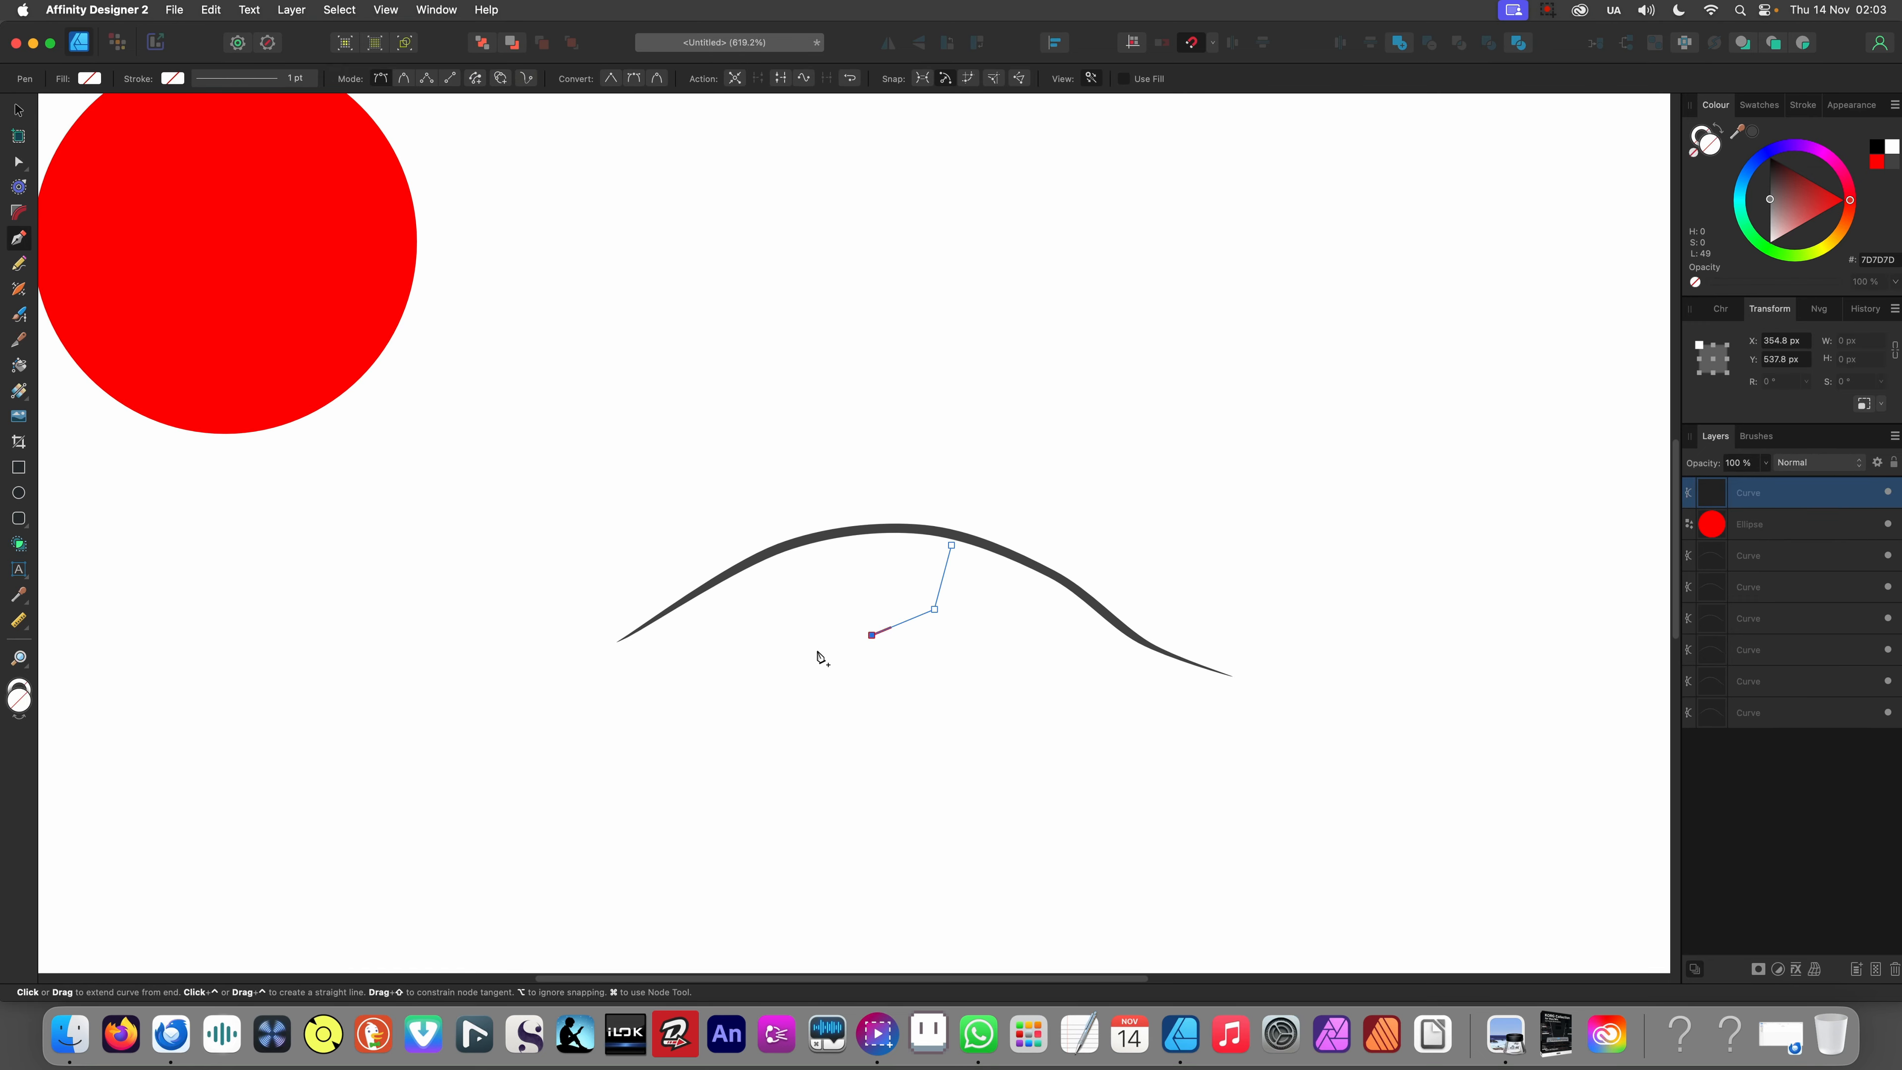
{"action": "left_click", "coordinate": [794, 667]}
{"action": "left_click", "coordinate": [907, 676]}
{"action": "left_click", "coordinate": [1087, 665]}
{"action": "left_click", "coordinate": [1210, 677]}
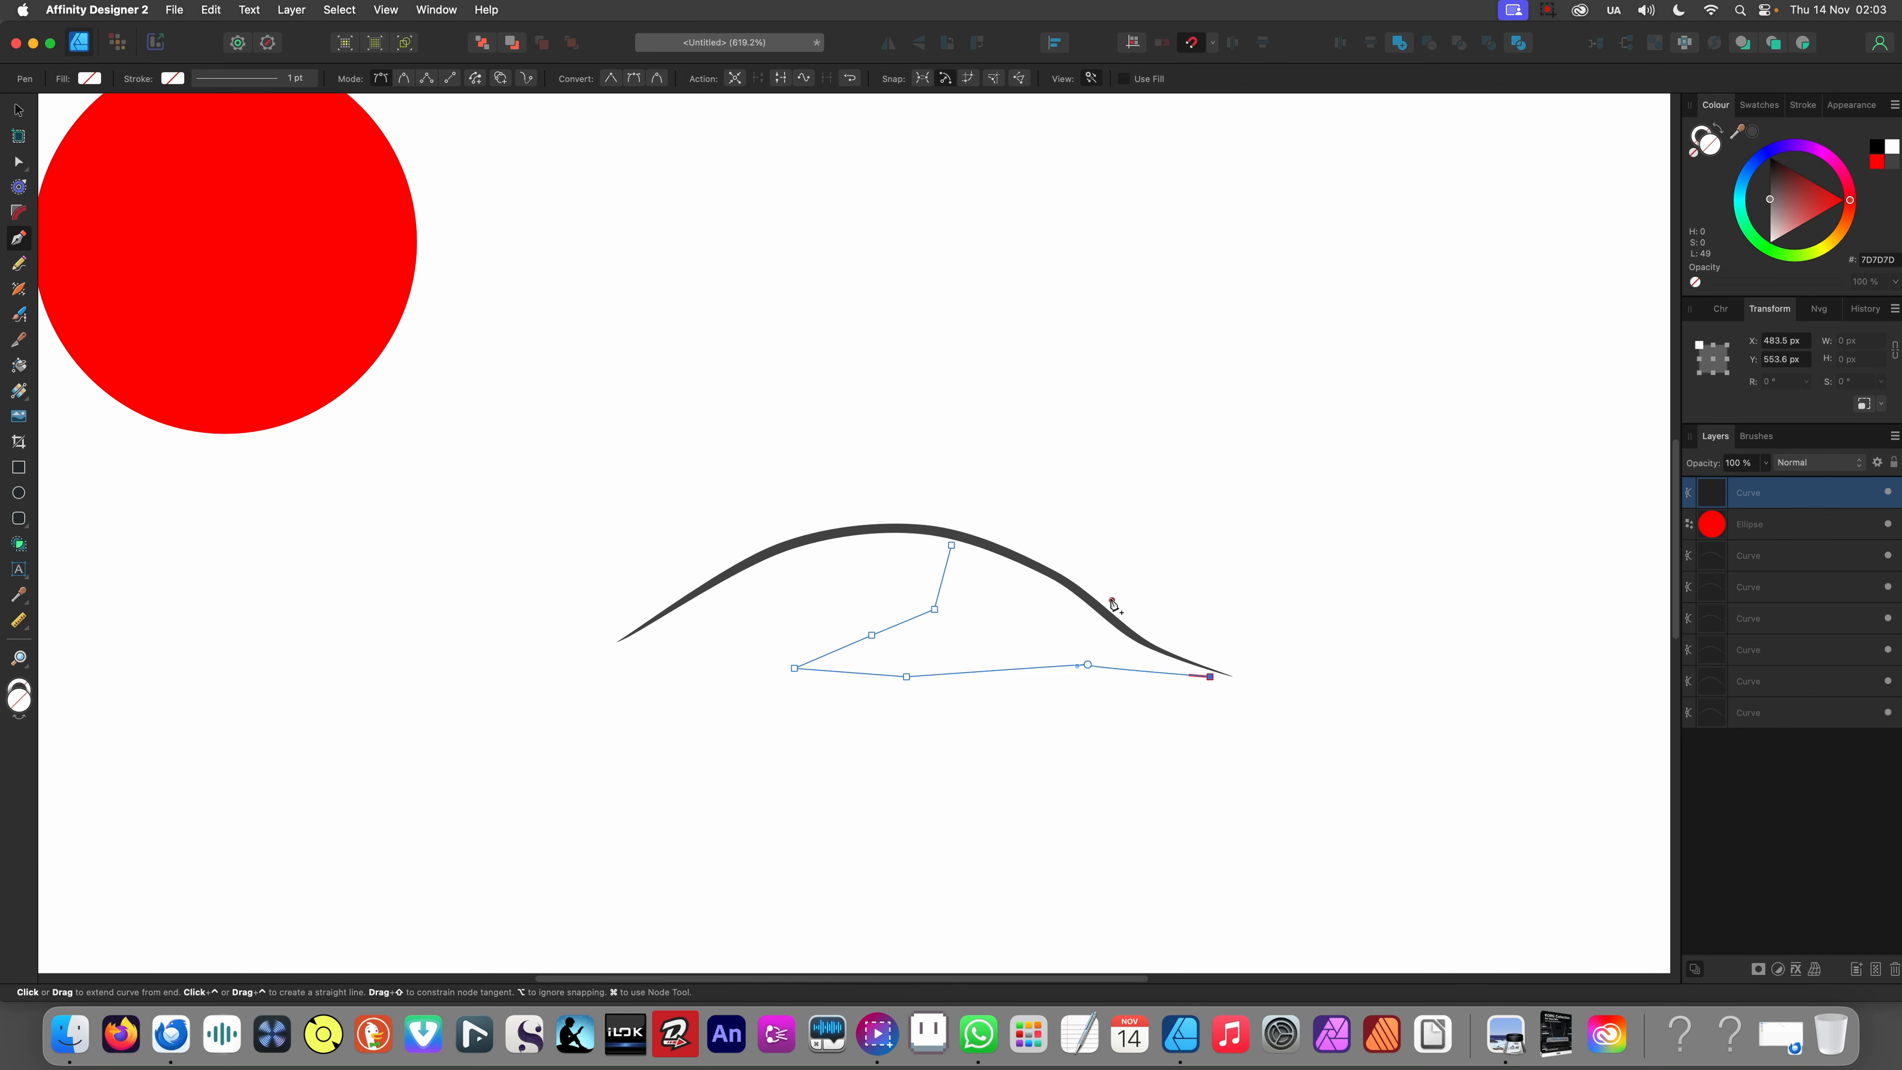
{"action": "left_click", "coordinate": [1091, 599]}
{"action": "left_click", "coordinate": [999, 551]}
{"action": "left_click", "coordinate": [955, 536]}
{"action": "left_click", "coordinate": [951, 545]}
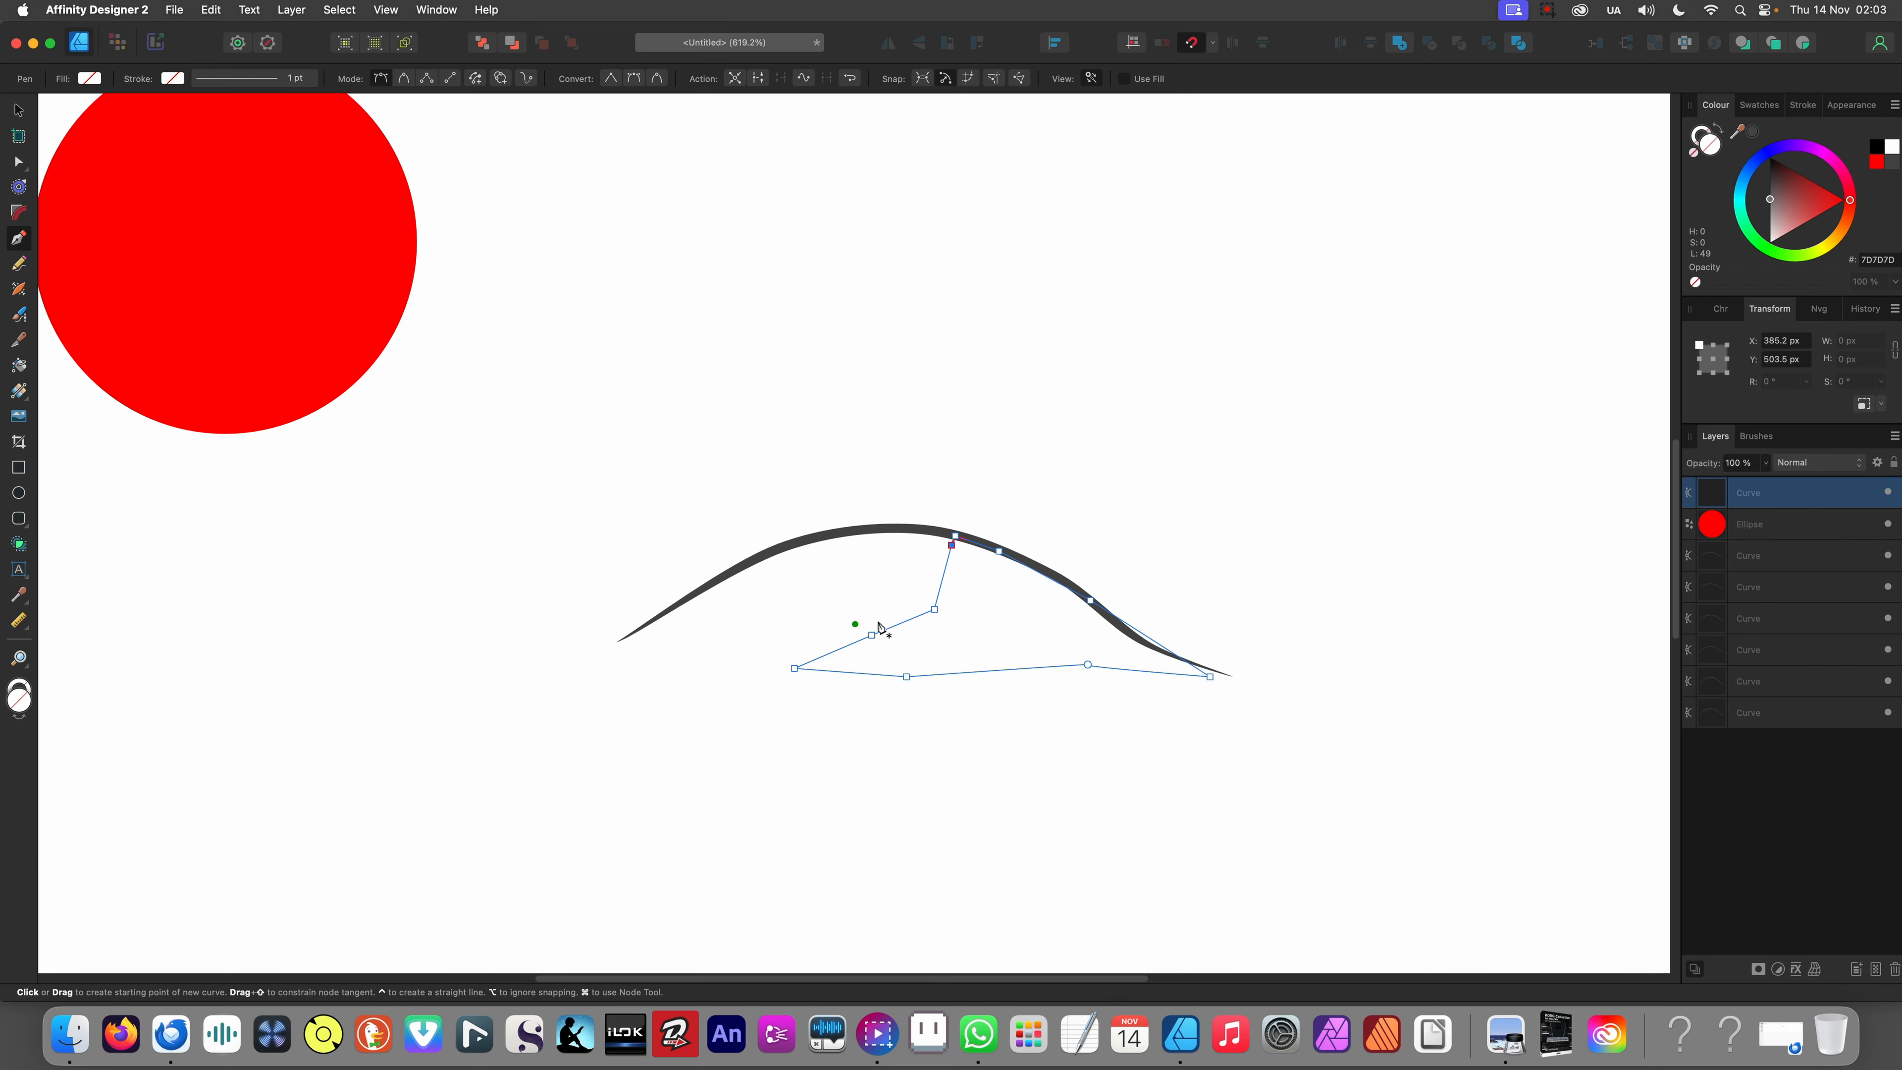
{"action": "key", "text": "v"}
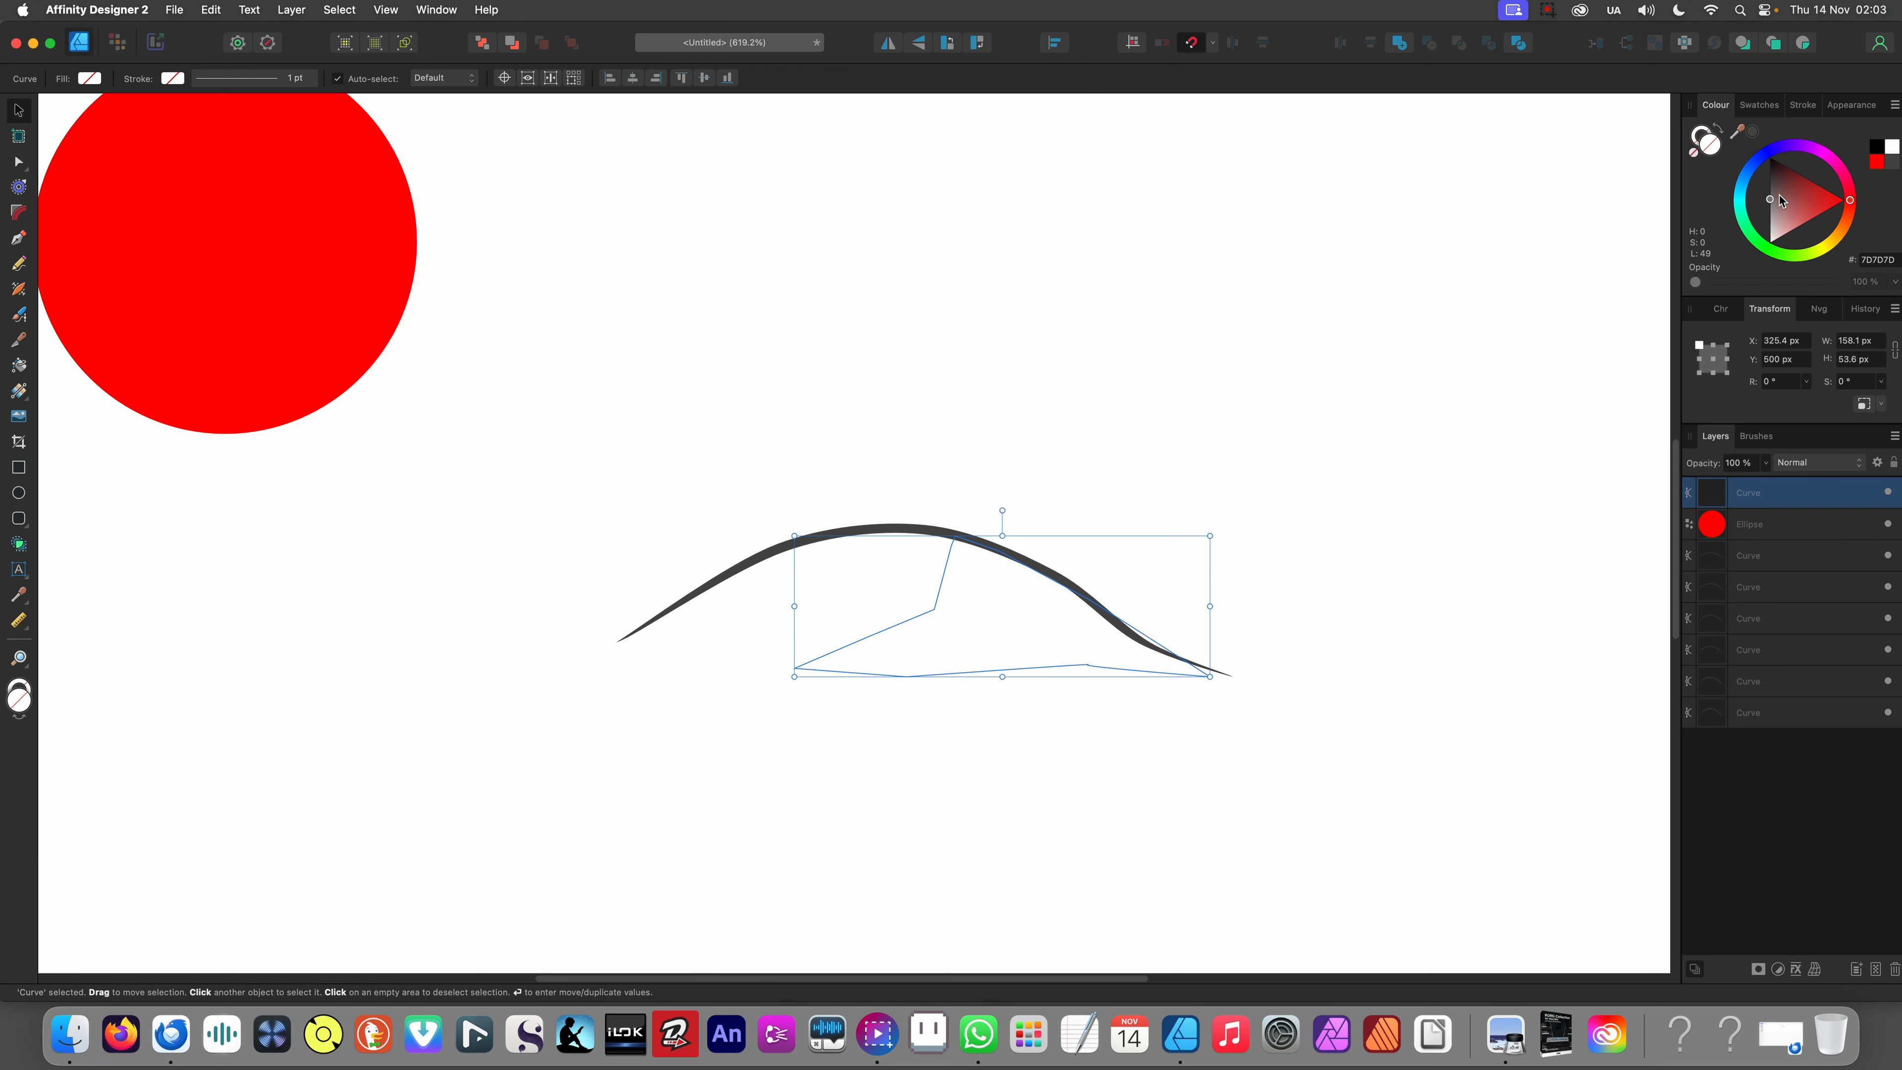
- Fill the new shading shape with light grey E8E8E8 and send it to the back, behind the hill line
{"action": "left_click", "coordinate": [1774, 197]}
{"action": "left_click_drag", "start_coordinate": [1763, 199], "coordinate": [1747, 239]}
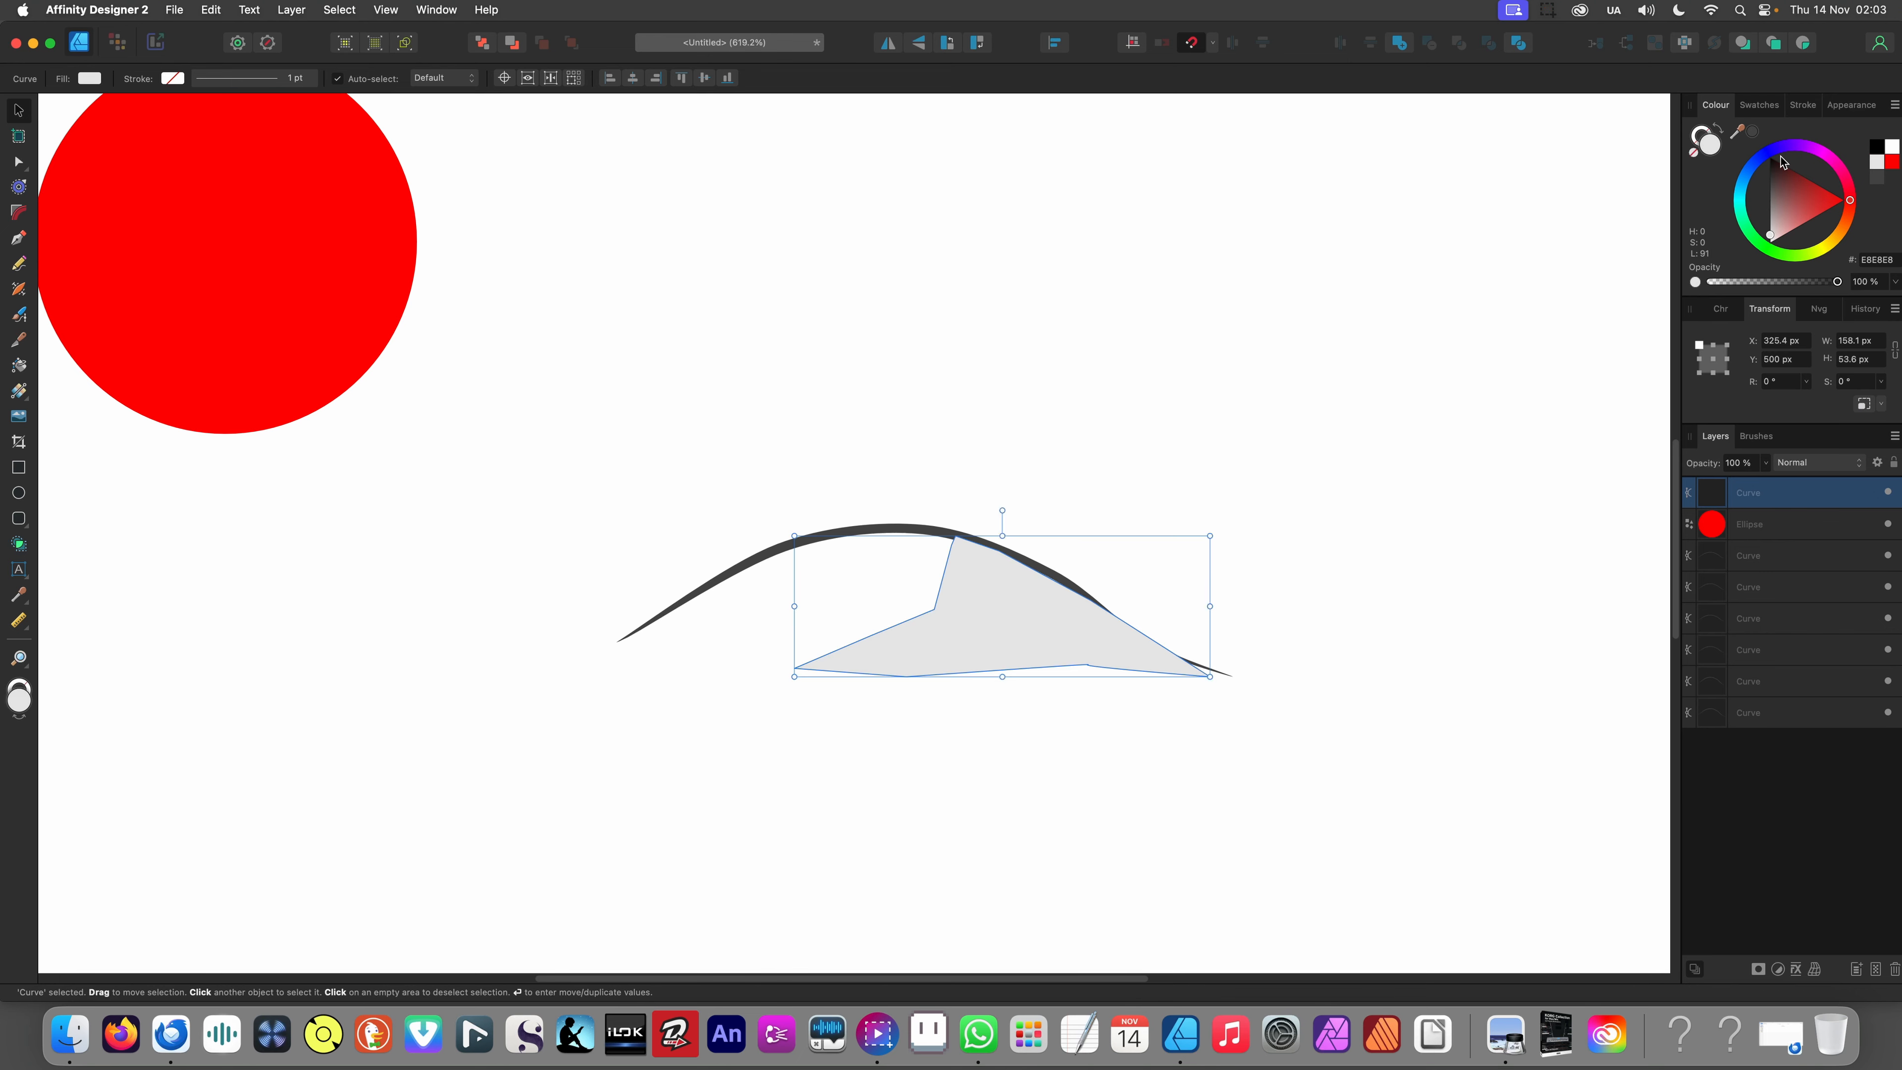
{"action": "left_click", "coordinate": [828, 502]}
{"action": "left_click", "coordinate": [973, 600]}
{"action": "left_click", "coordinate": [484, 45]}
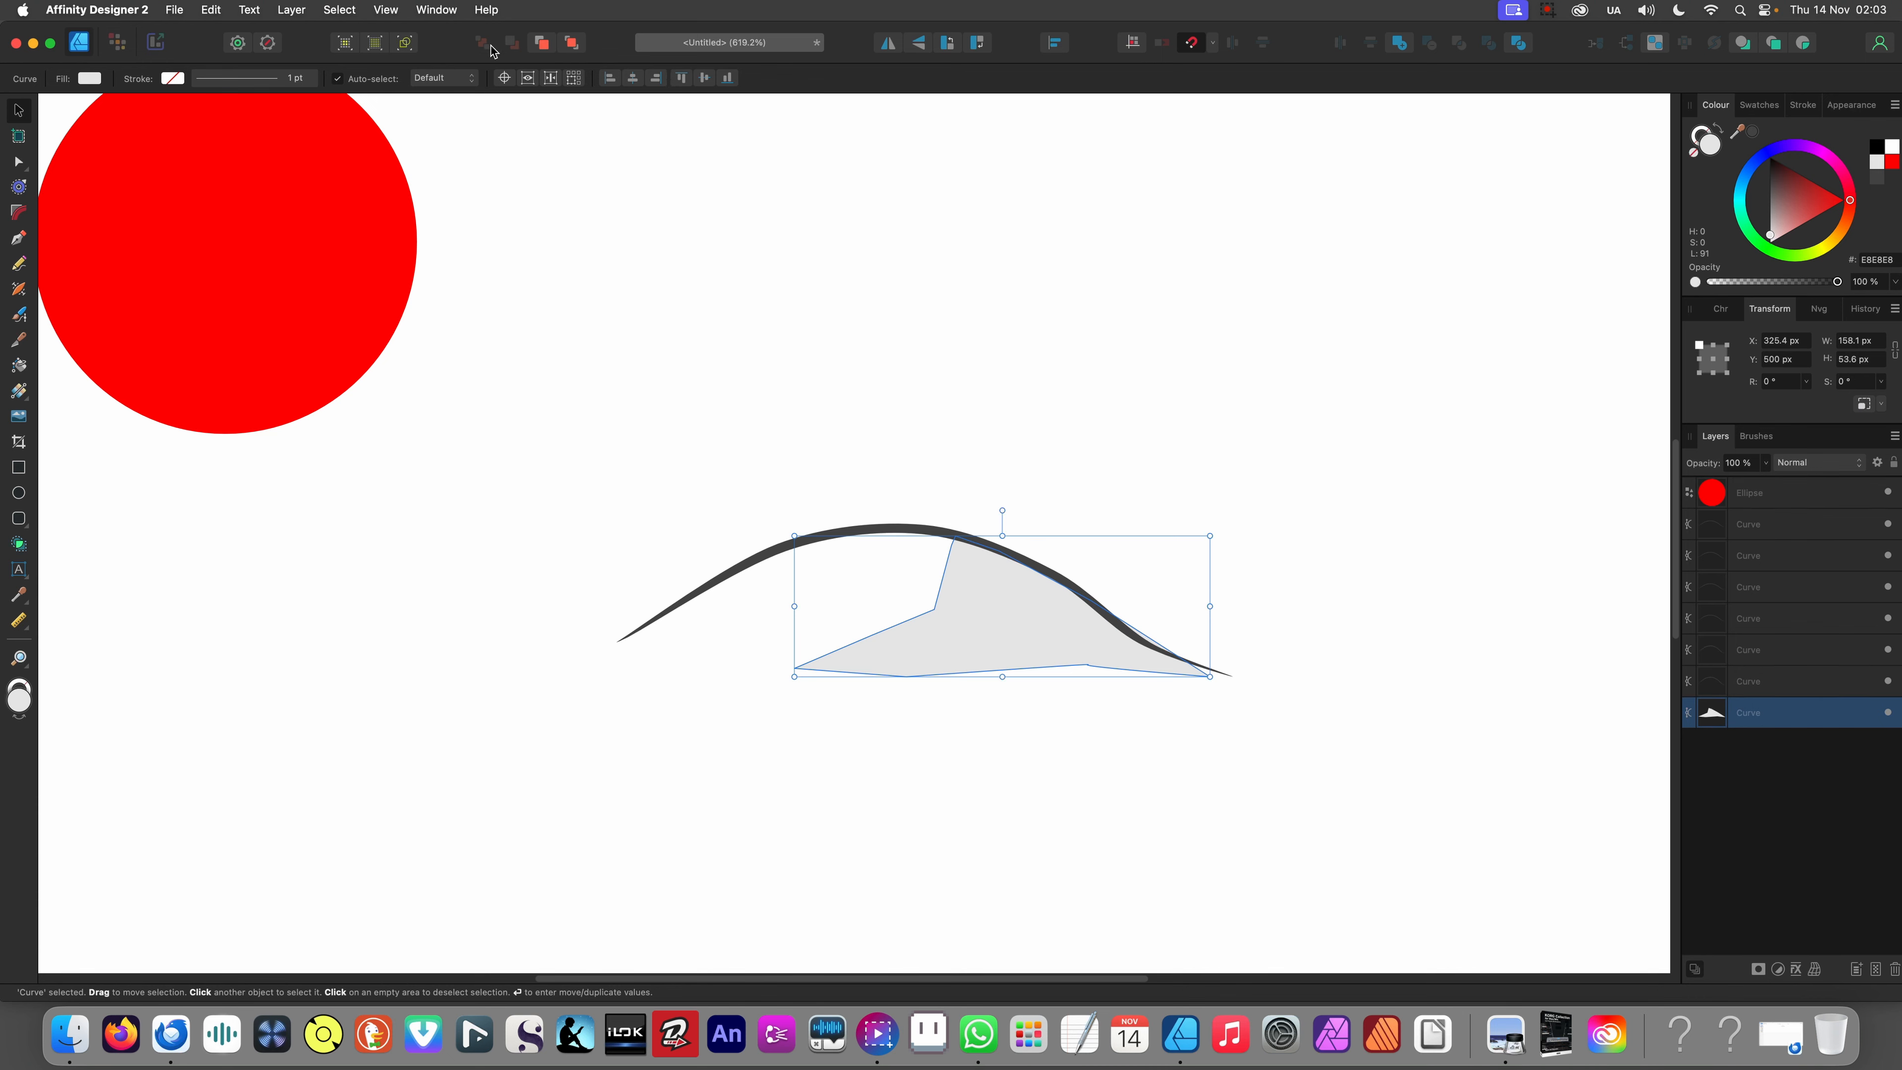
{"action": "left_click", "coordinate": [778, 264]}
- Move the shading shape's right corner node onto the hill line's tip and bend its upper edge to follow the lower right slope
{"action": "scroll", "coordinate": [1046, 563], "scroll_direction": "up", "scroll_amount": 3}
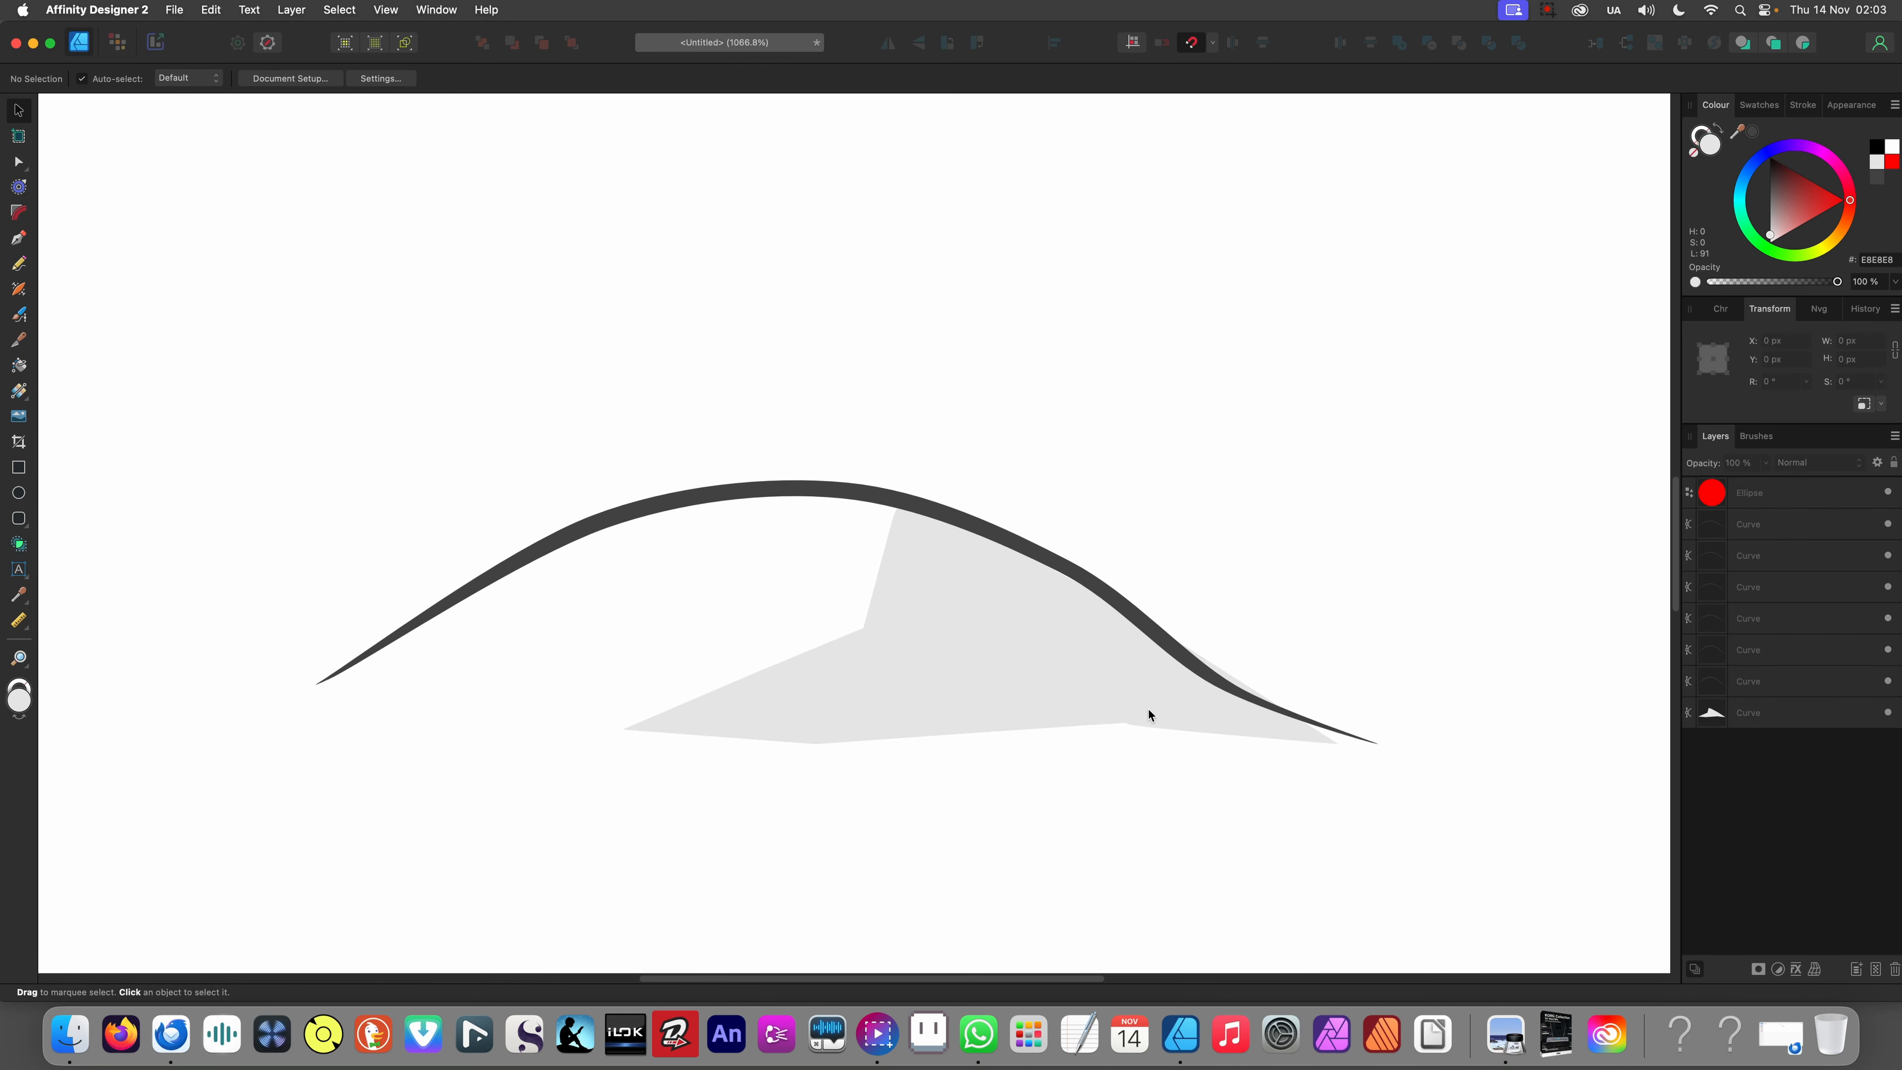
{"action": "scroll", "coordinate": [1034, 708], "scroll_direction": "up", "scroll_amount": 3}
{"action": "double_click", "coordinate": [1009, 696]}
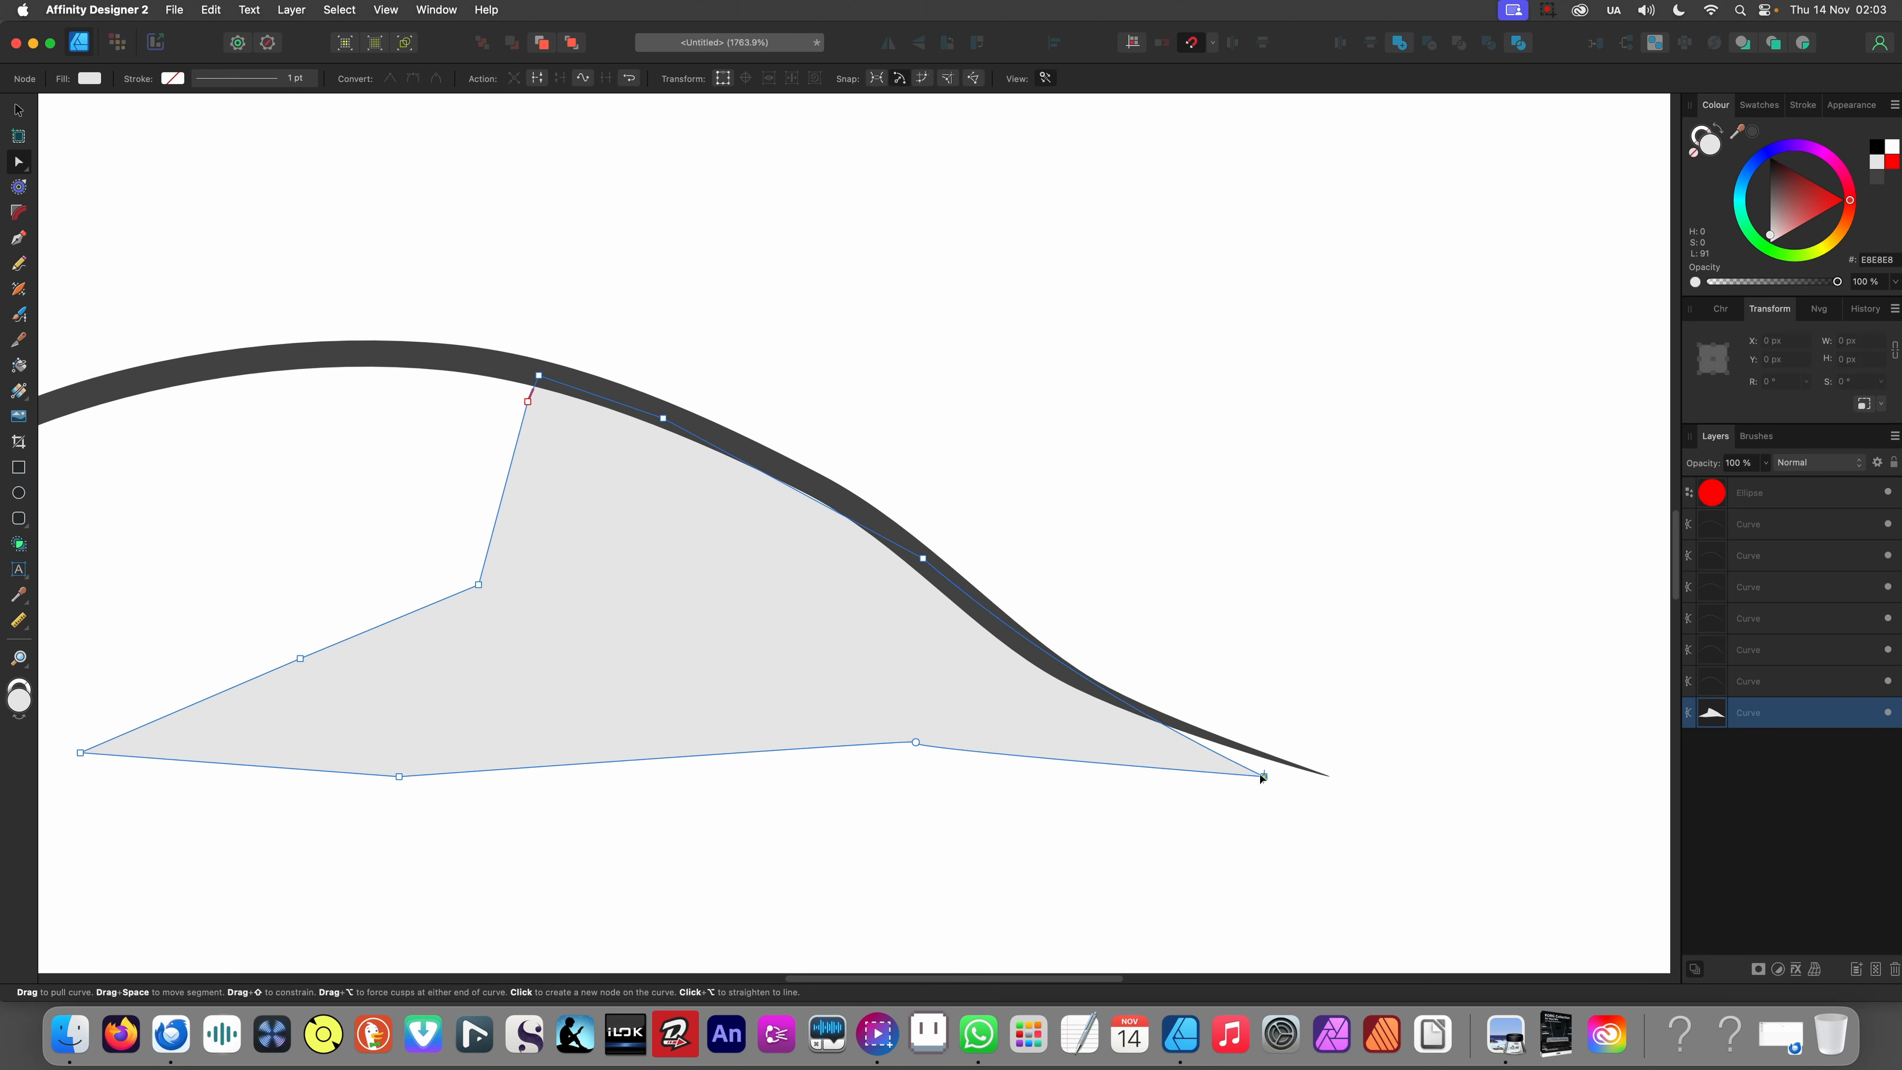
{"action": "left_click_drag", "start_coordinate": [1264, 776], "coordinate": [1289, 764]}
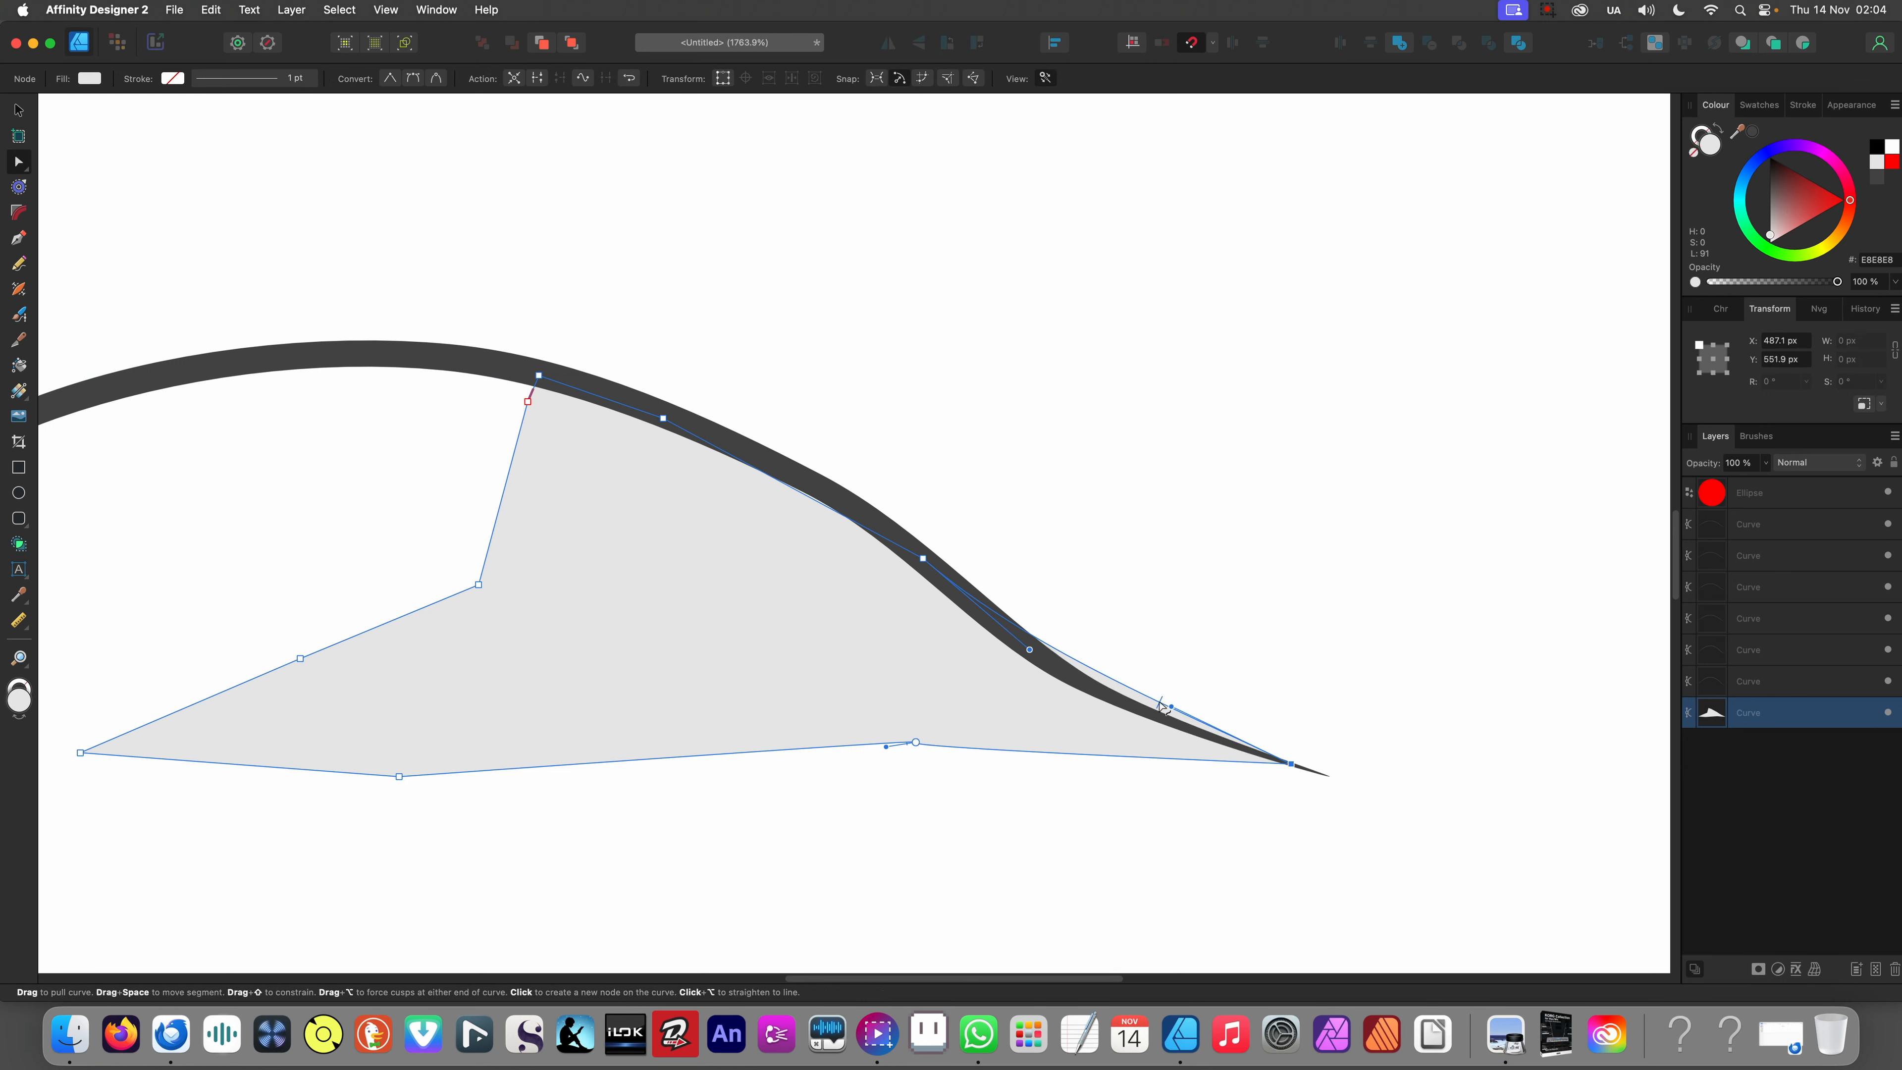
{"action": "left_click_drag", "start_coordinate": [1171, 706], "coordinate": [1153, 720]}
{"action": "scroll", "coordinate": [1121, 653], "scroll_direction": "down", "scroll_amount": 5}
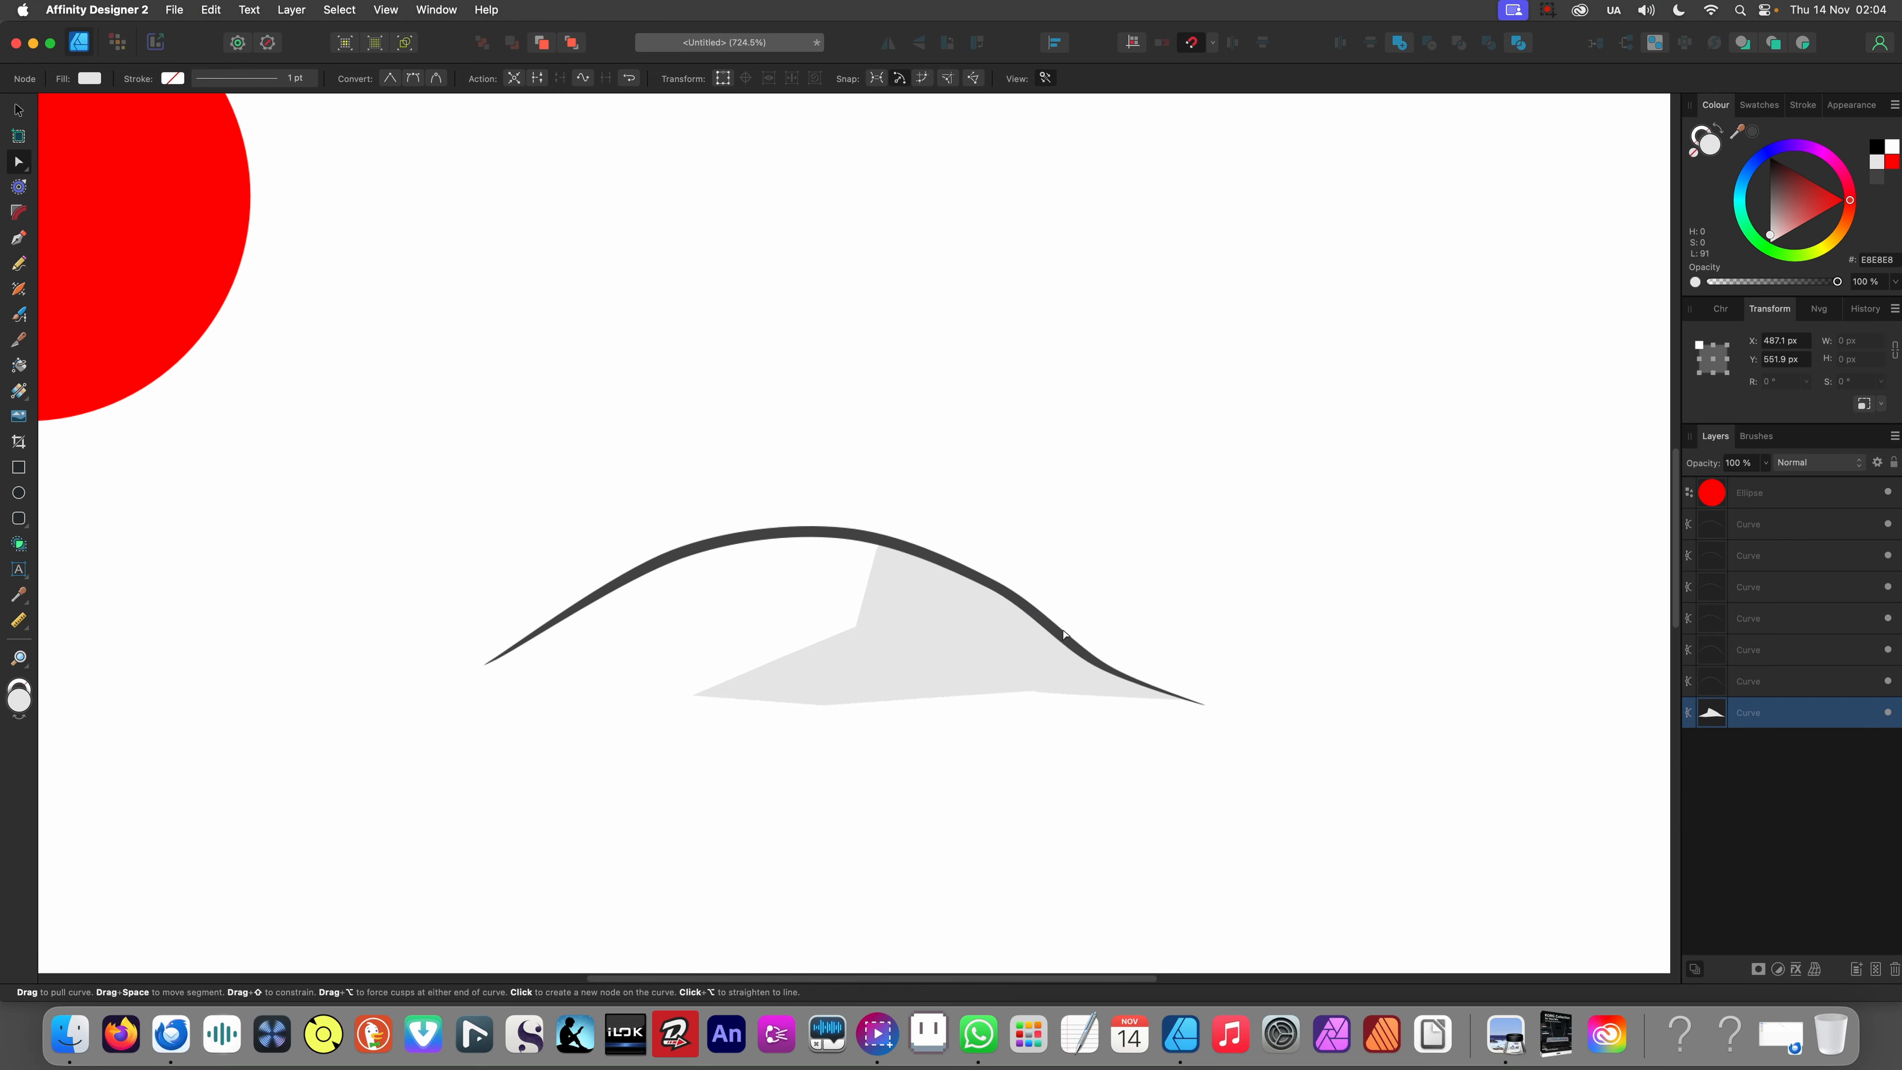
{"action": "scroll", "coordinate": [989, 577], "scroll_direction": "up", "scroll_amount": 5}
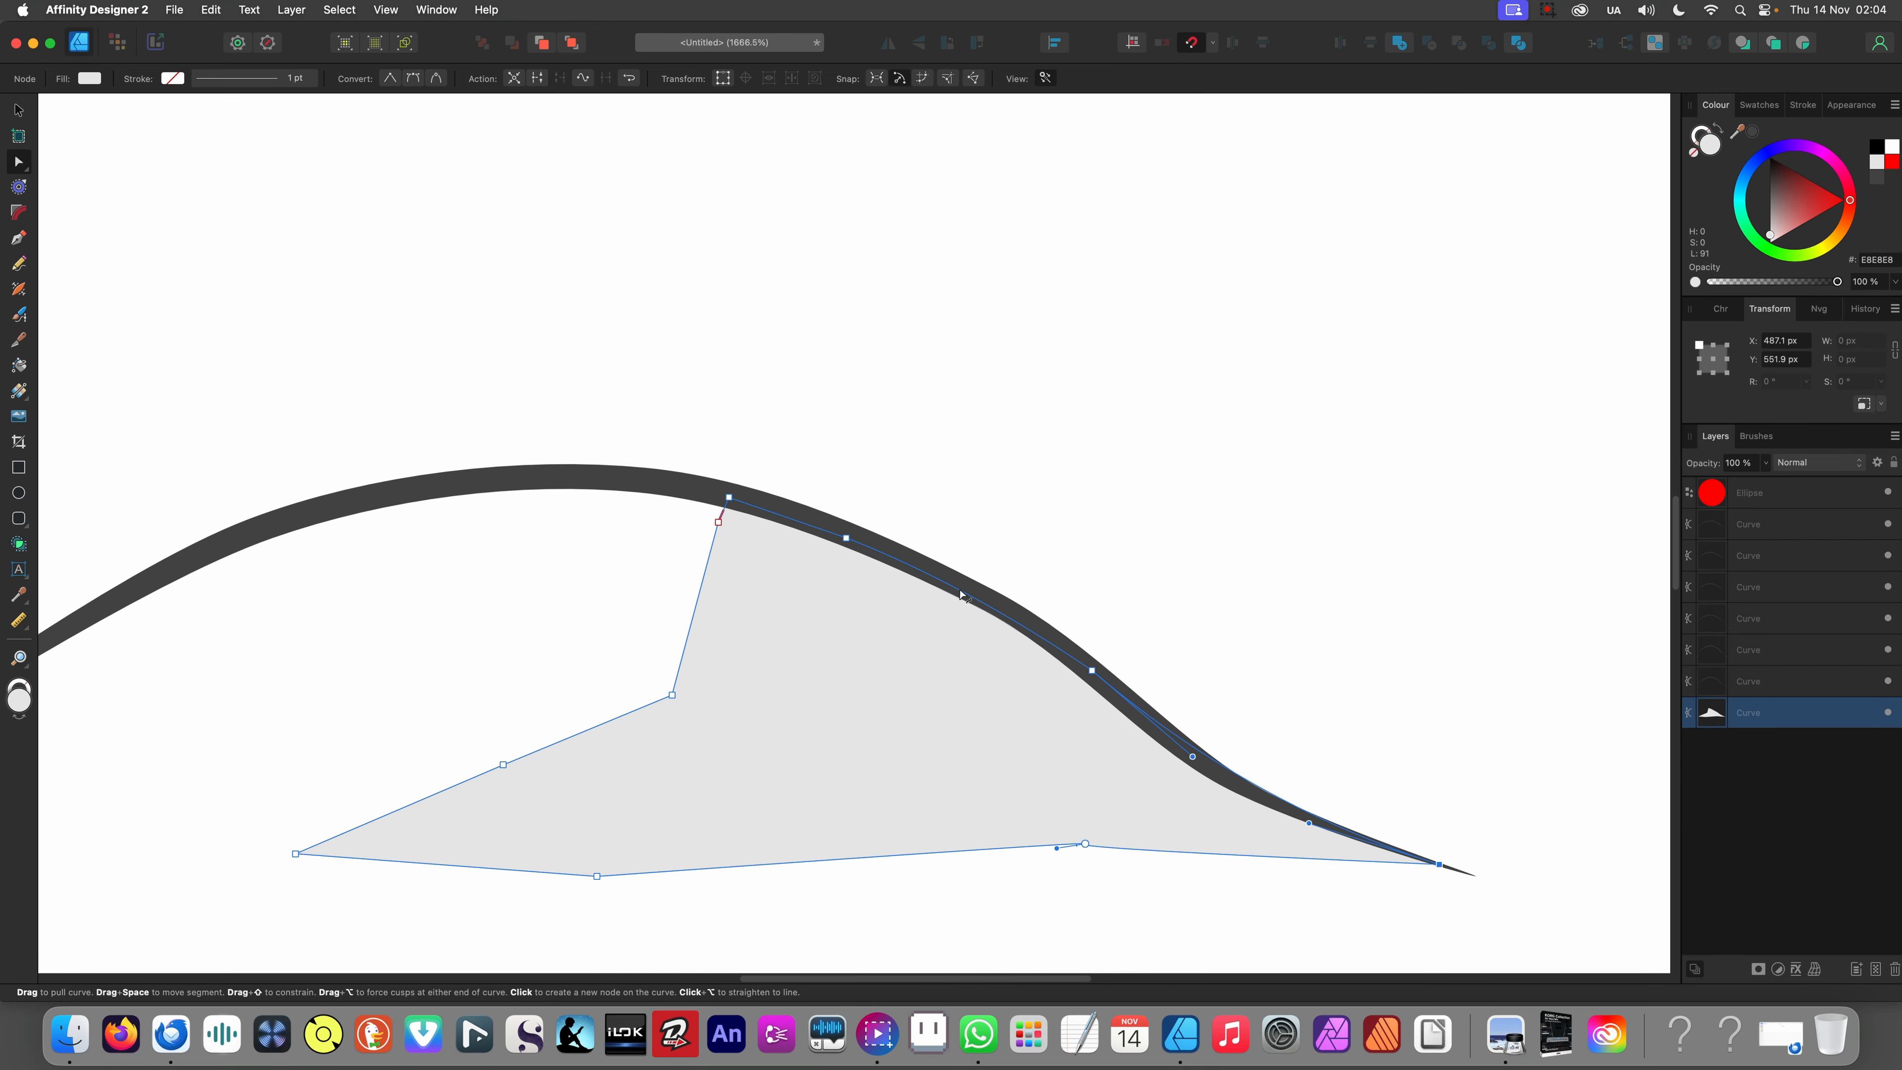
{"action": "scroll", "coordinate": [900, 560], "scroll_direction": "down", "scroll_amount": 5}
{"action": "scroll", "coordinate": [795, 534], "scroll_direction": "up", "scroll_amount": 4}
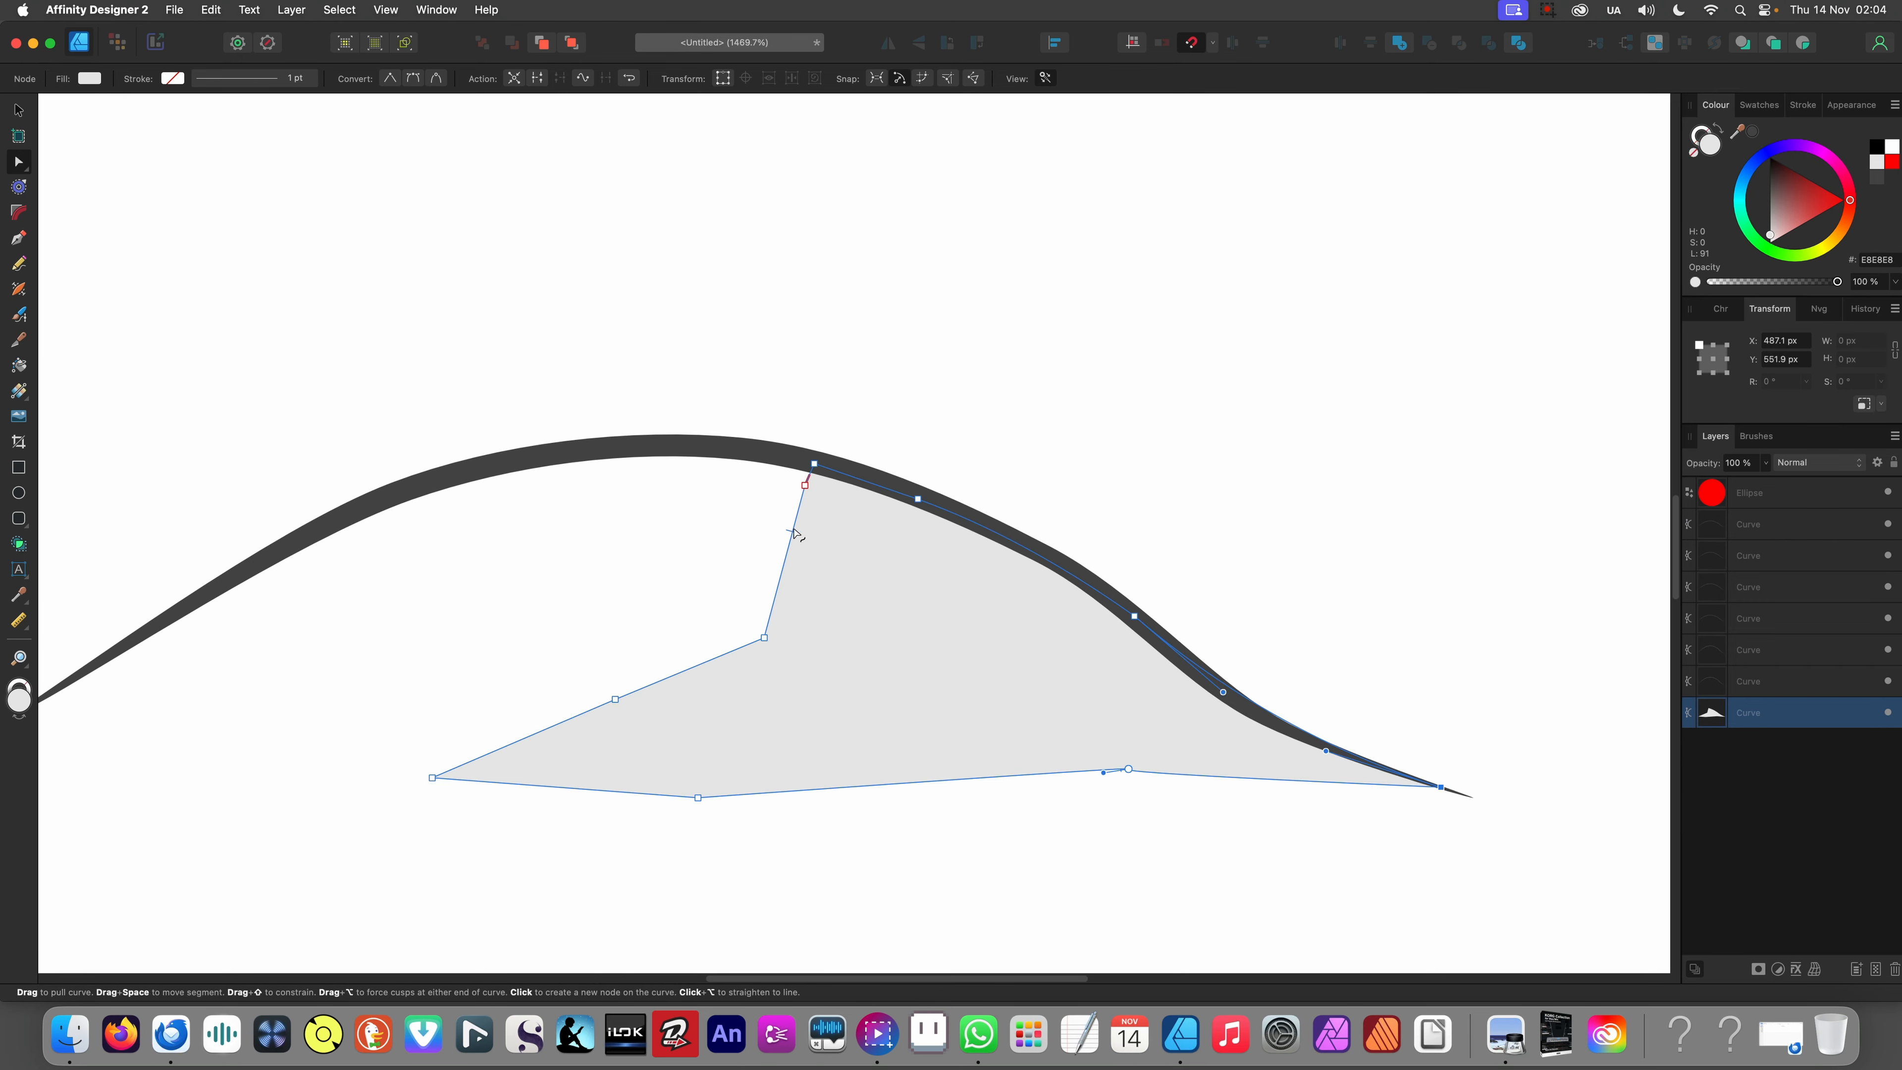
- Remove the extra nodes near the top and middle of the shading's left edge, and bend that edge into a smooth inward curve
{"action": "left_click", "coordinate": [805, 485]}
{"action": "key", "text": "Delete"}
{"action": "left_click_drag", "start_coordinate": [801, 520], "coordinate": [824, 556]}
{"action": "scroll", "coordinate": [824, 557], "scroll_direction": "left", "scroll_amount": 5}
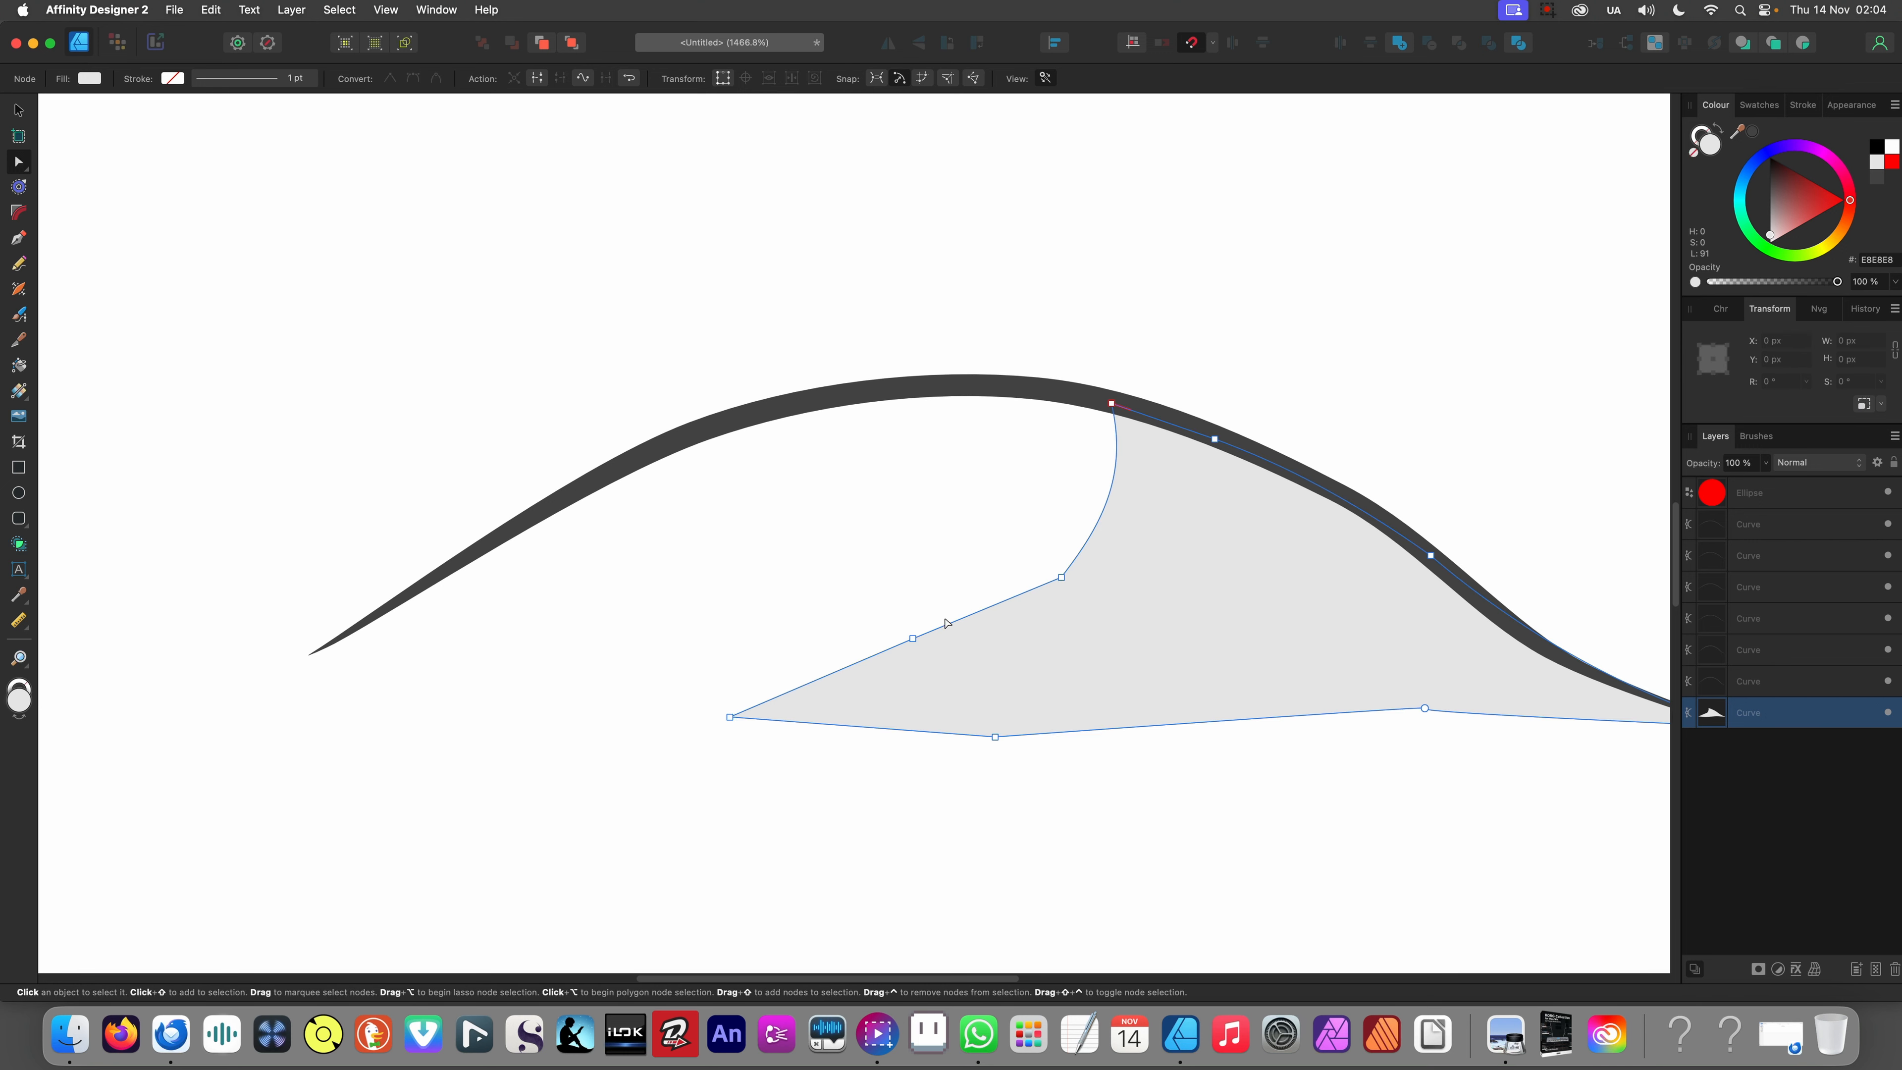
{"action": "left_click_drag", "start_coordinate": [930, 608], "coordinate": [917, 671]}
{"action": "key", "text": "Delete"}
{"action": "scroll", "coordinate": [853, 641], "scroll_direction": "down", "scroll_amount": 5}
{"action": "scroll", "coordinate": [853, 751], "scroll_direction": "down", "scroll_amount": 10}
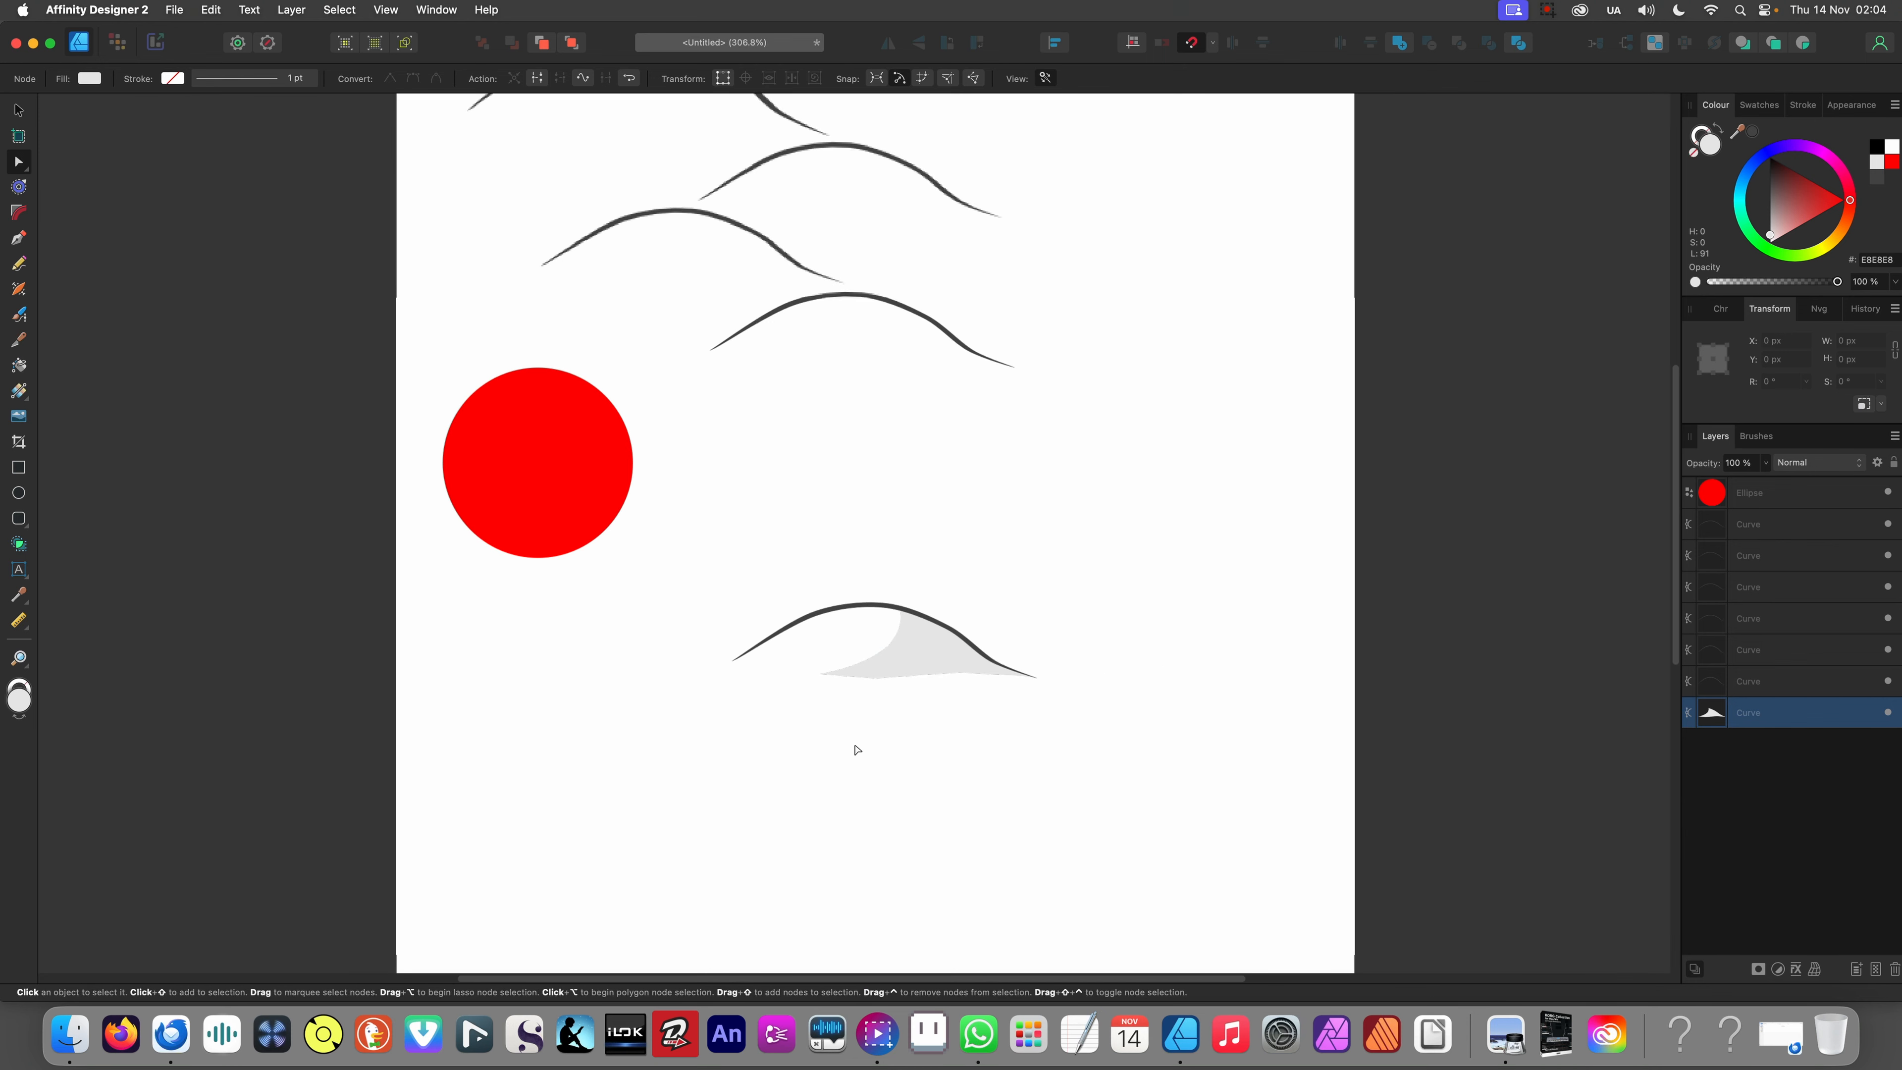
{"action": "left_click", "coordinate": [855, 767]}
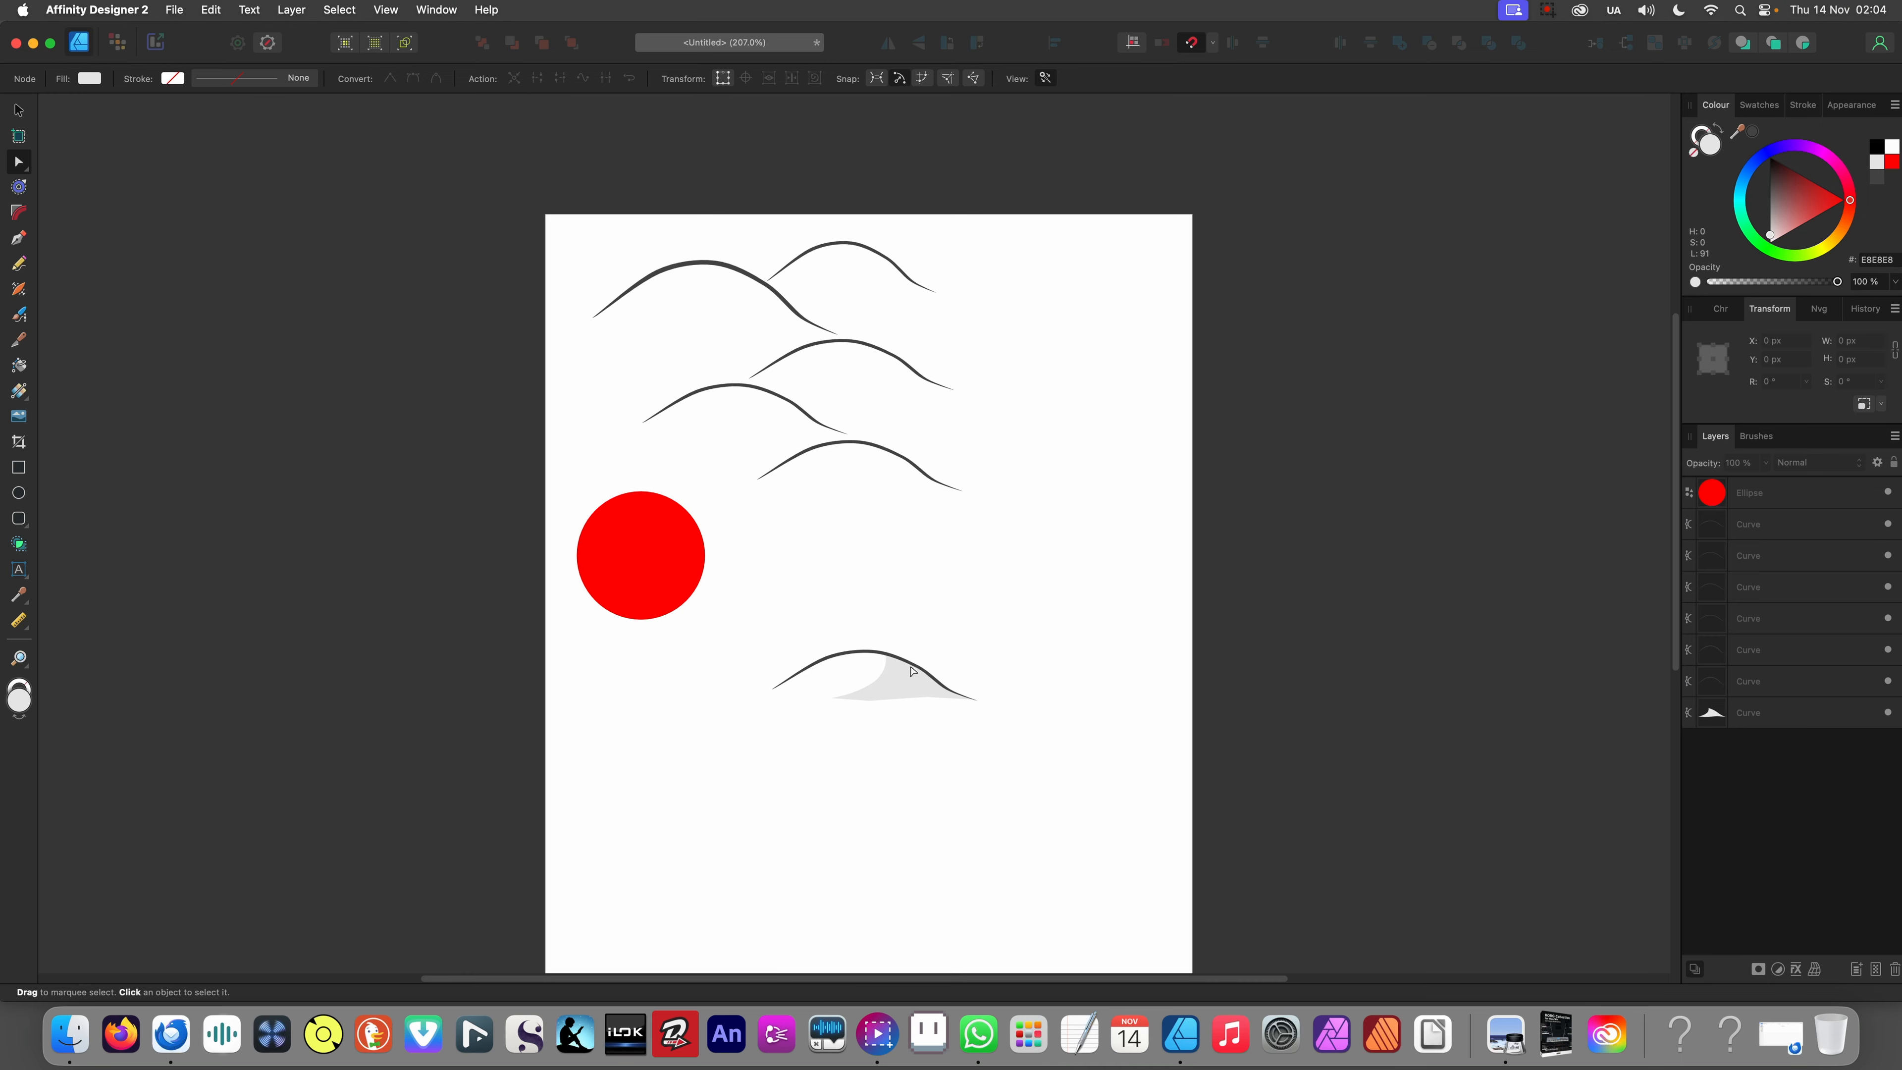
- Delete the left node on the shading shape's bottom edge and pull the edge downward into a rounded curve
{"action": "scroll", "coordinate": [811, 688], "scroll_direction": "up", "scroll_amount": 3}
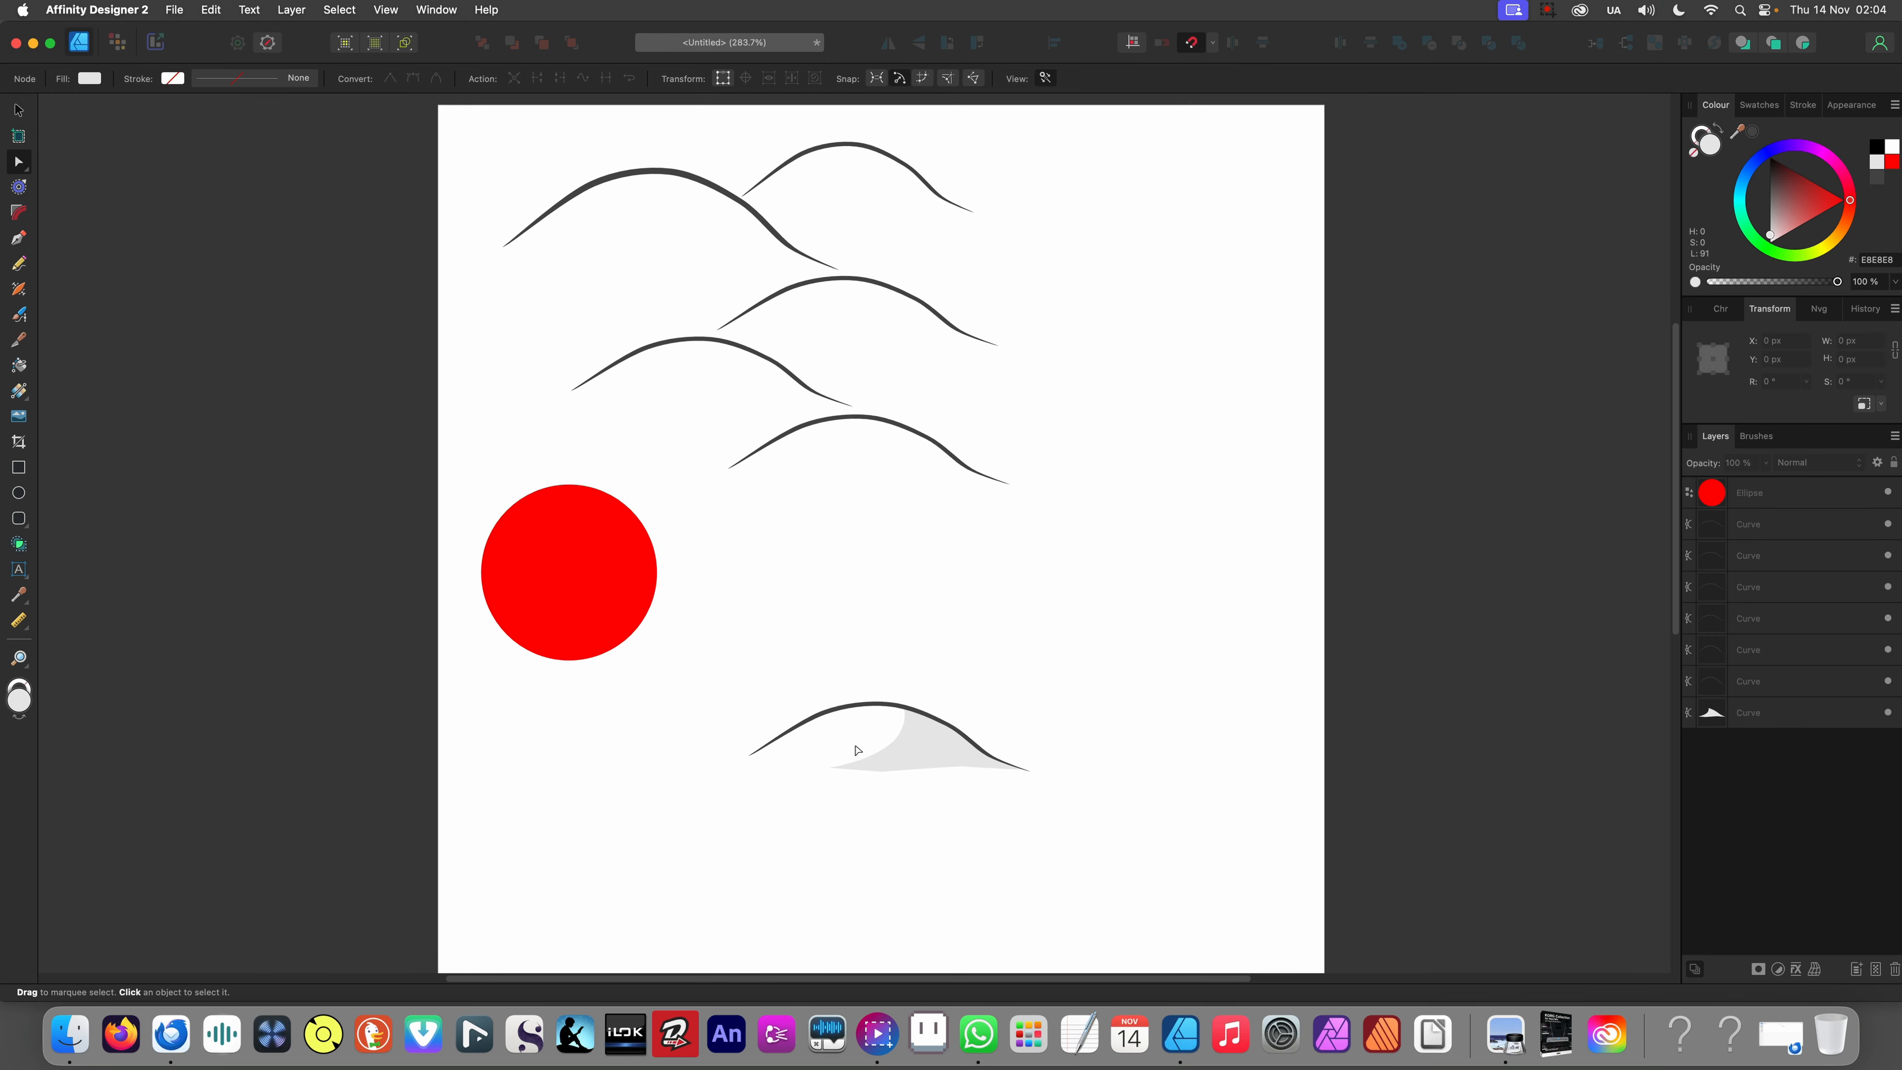
{"action": "left_click", "coordinate": [906, 787]}
{"action": "left_click", "coordinate": [948, 868]}
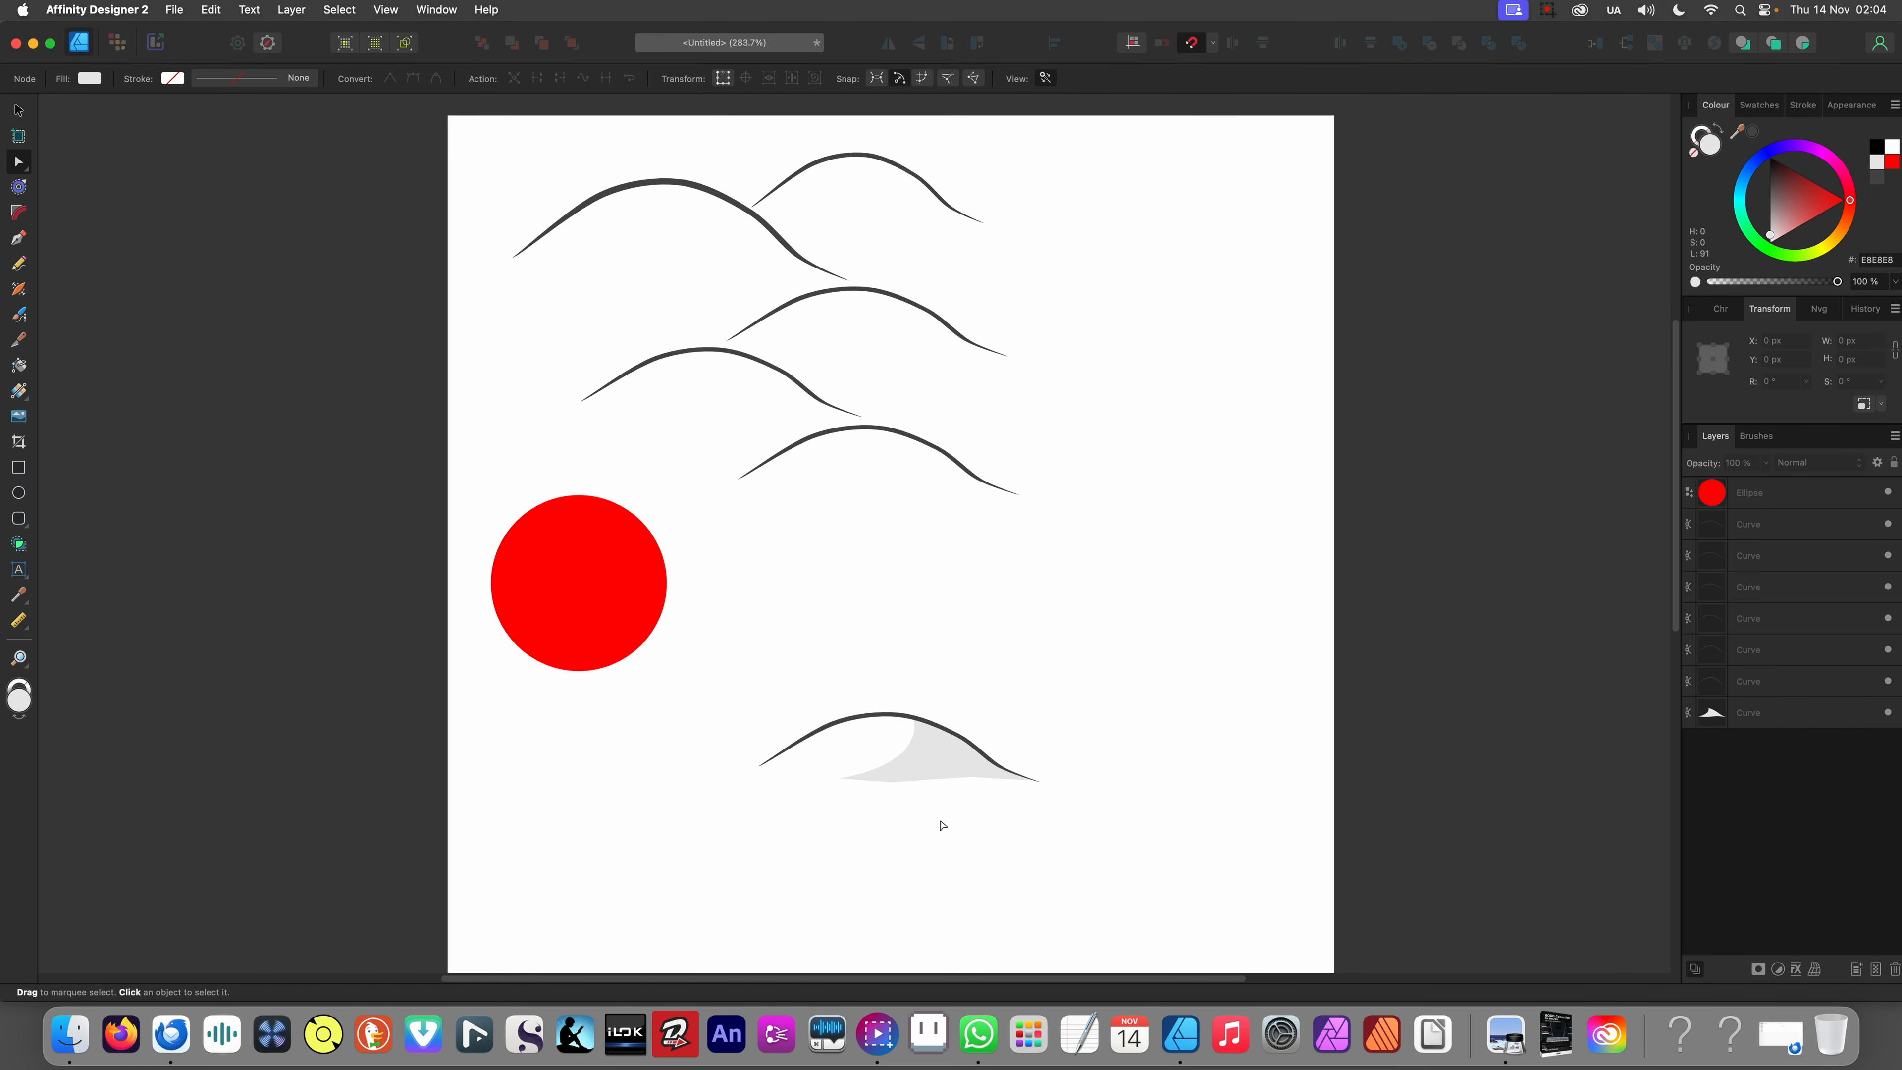
{"action": "scroll", "coordinate": [937, 819], "scroll_direction": "up", "scroll_amount": 1}
{"action": "scroll", "coordinate": [937, 819], "scroll_direction": "up", "scroll_amount": 2}
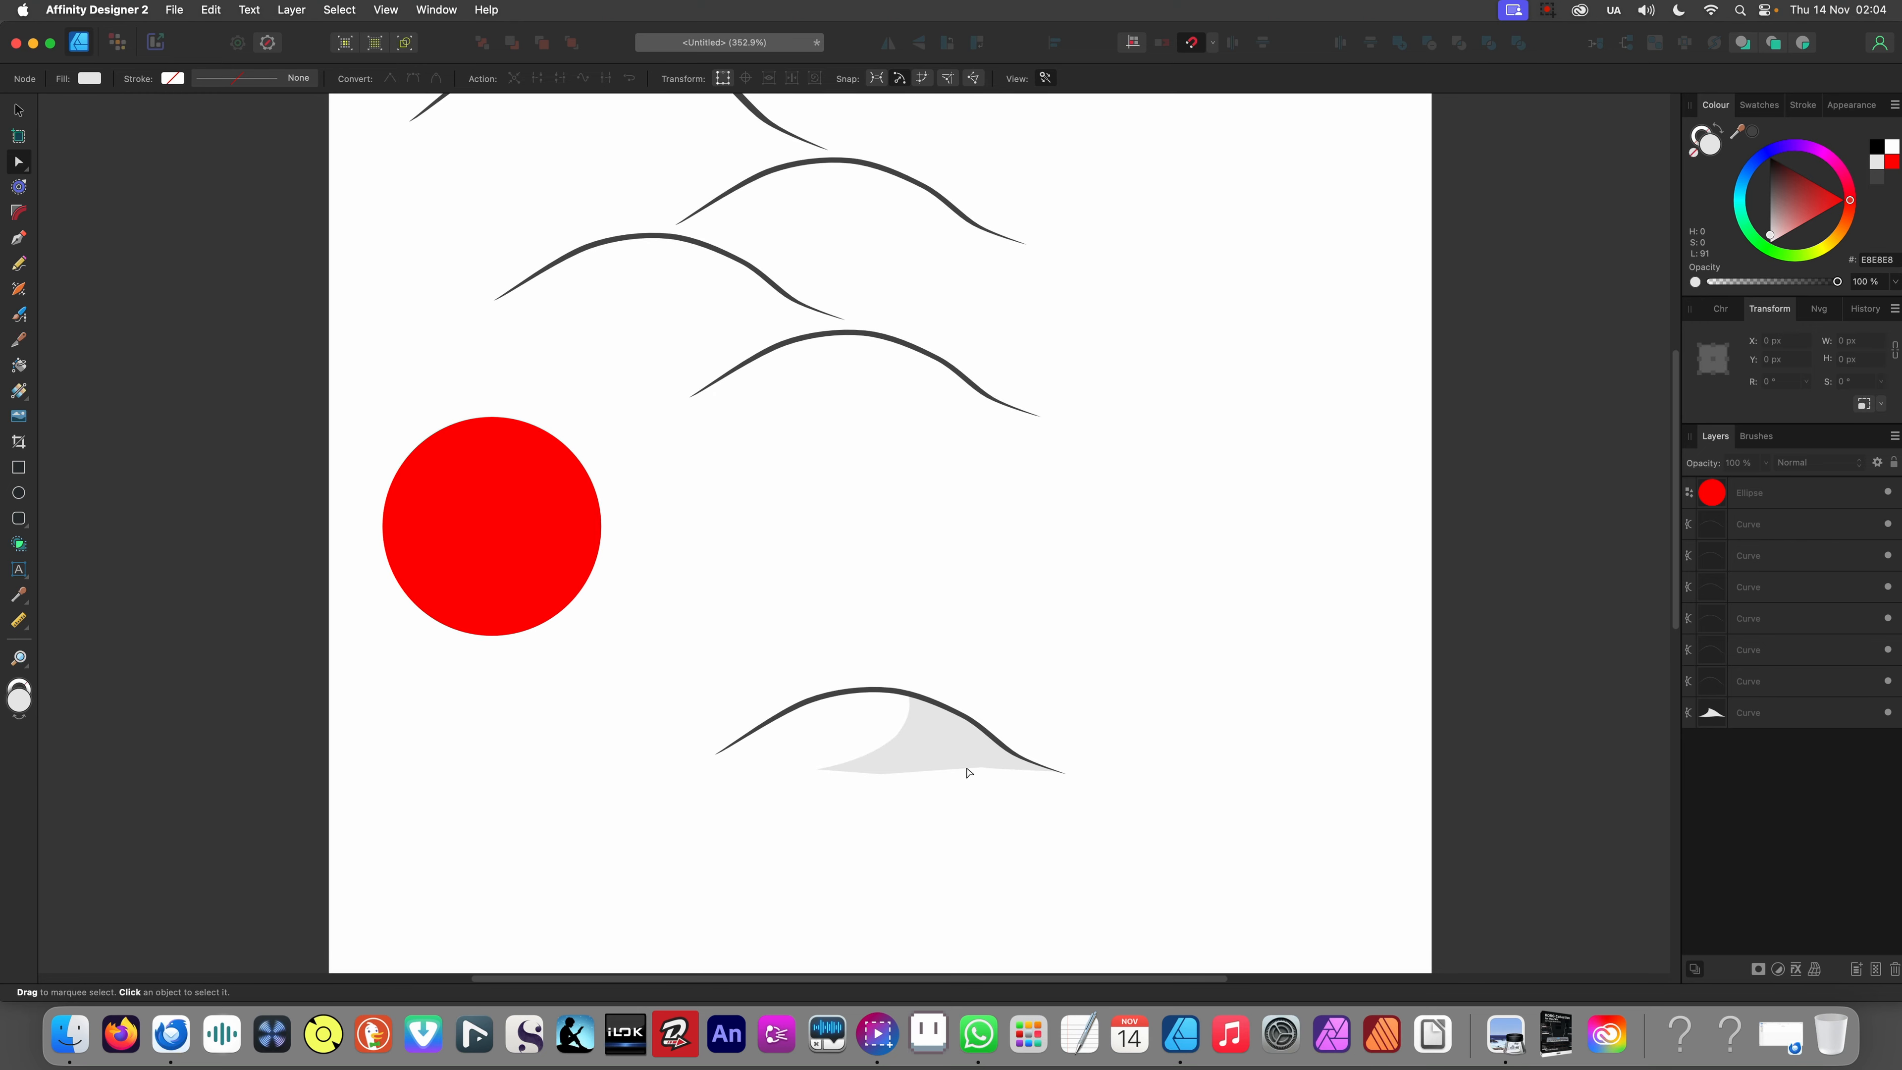
{"action": "scroll", "coordinate": [968, 772], "scroll_direction": "up", "scroll_amount": 4}
{"action": "left_click", "coordinate": [832, 772]}
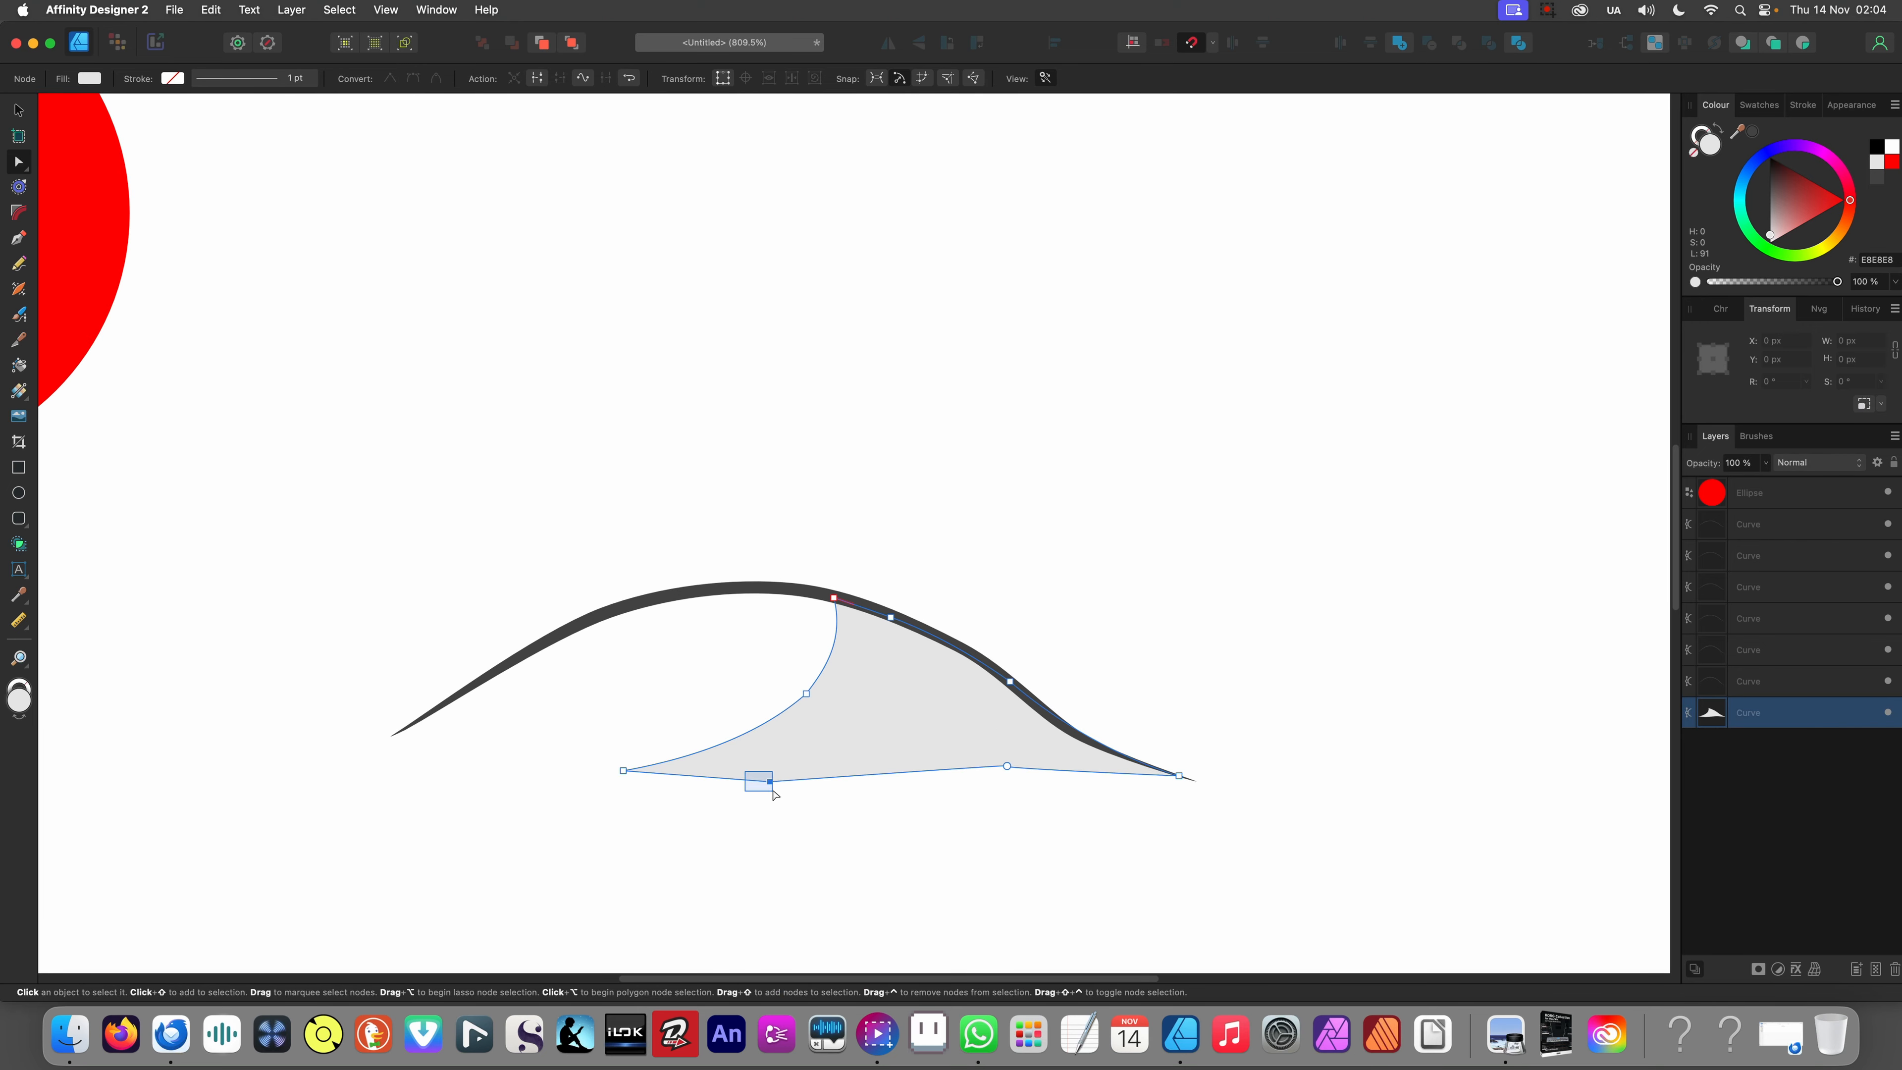
{"action": "key", "text": "BackSpace"}
{"action": "left_click_drag", "start_coordinate": [1007, 766], "coordinate": [816, 835]}
{"action": "key", "text": "super+0"}
{"action": "left_click", "coordinate": [891, 761]}
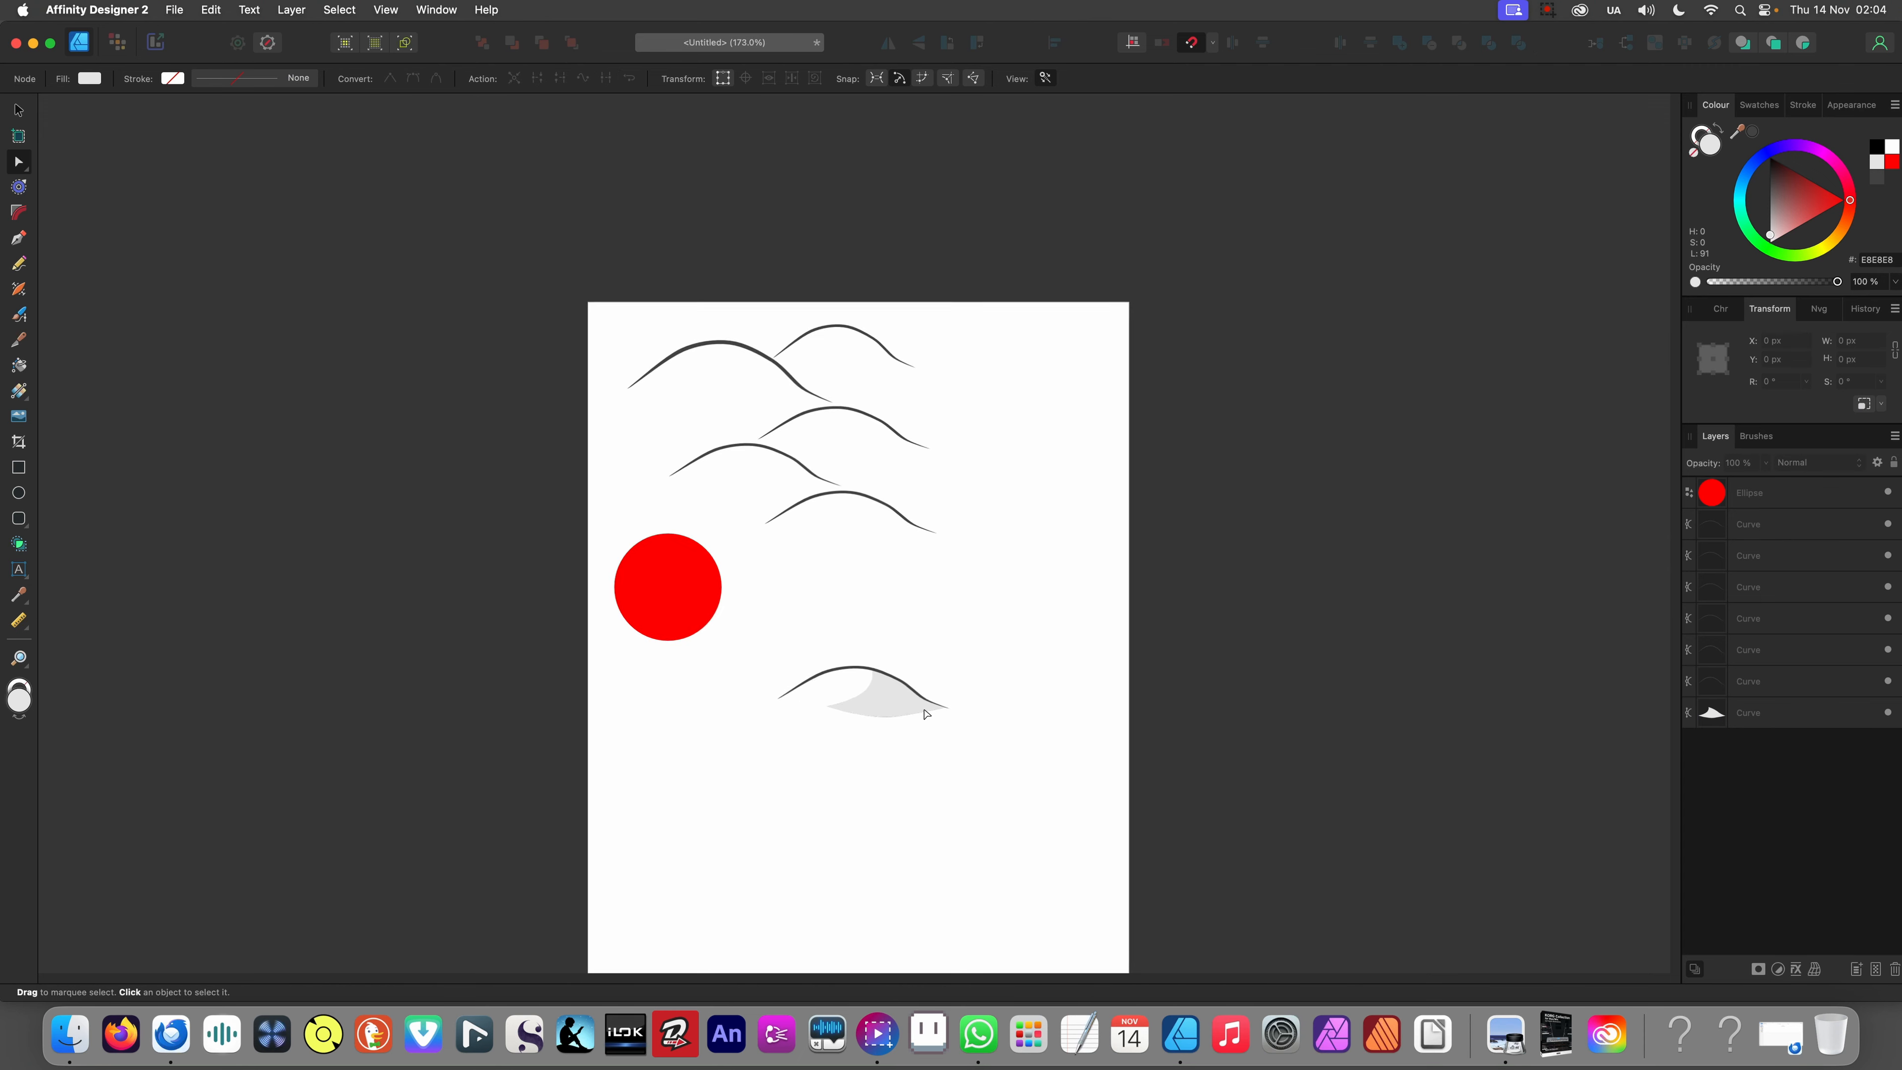
- Draw a small tapered light-grey sliver with the Pencil tool under the hill line, just left of the shading
{"action": "scroll", "coordinate": [859, 686], "scroll_direction": "up", "scroll_amount": 5}
{"action": "scroll", "coordinate": [882, 688], "scroll_direction": "left", "scroll_amount": 3}
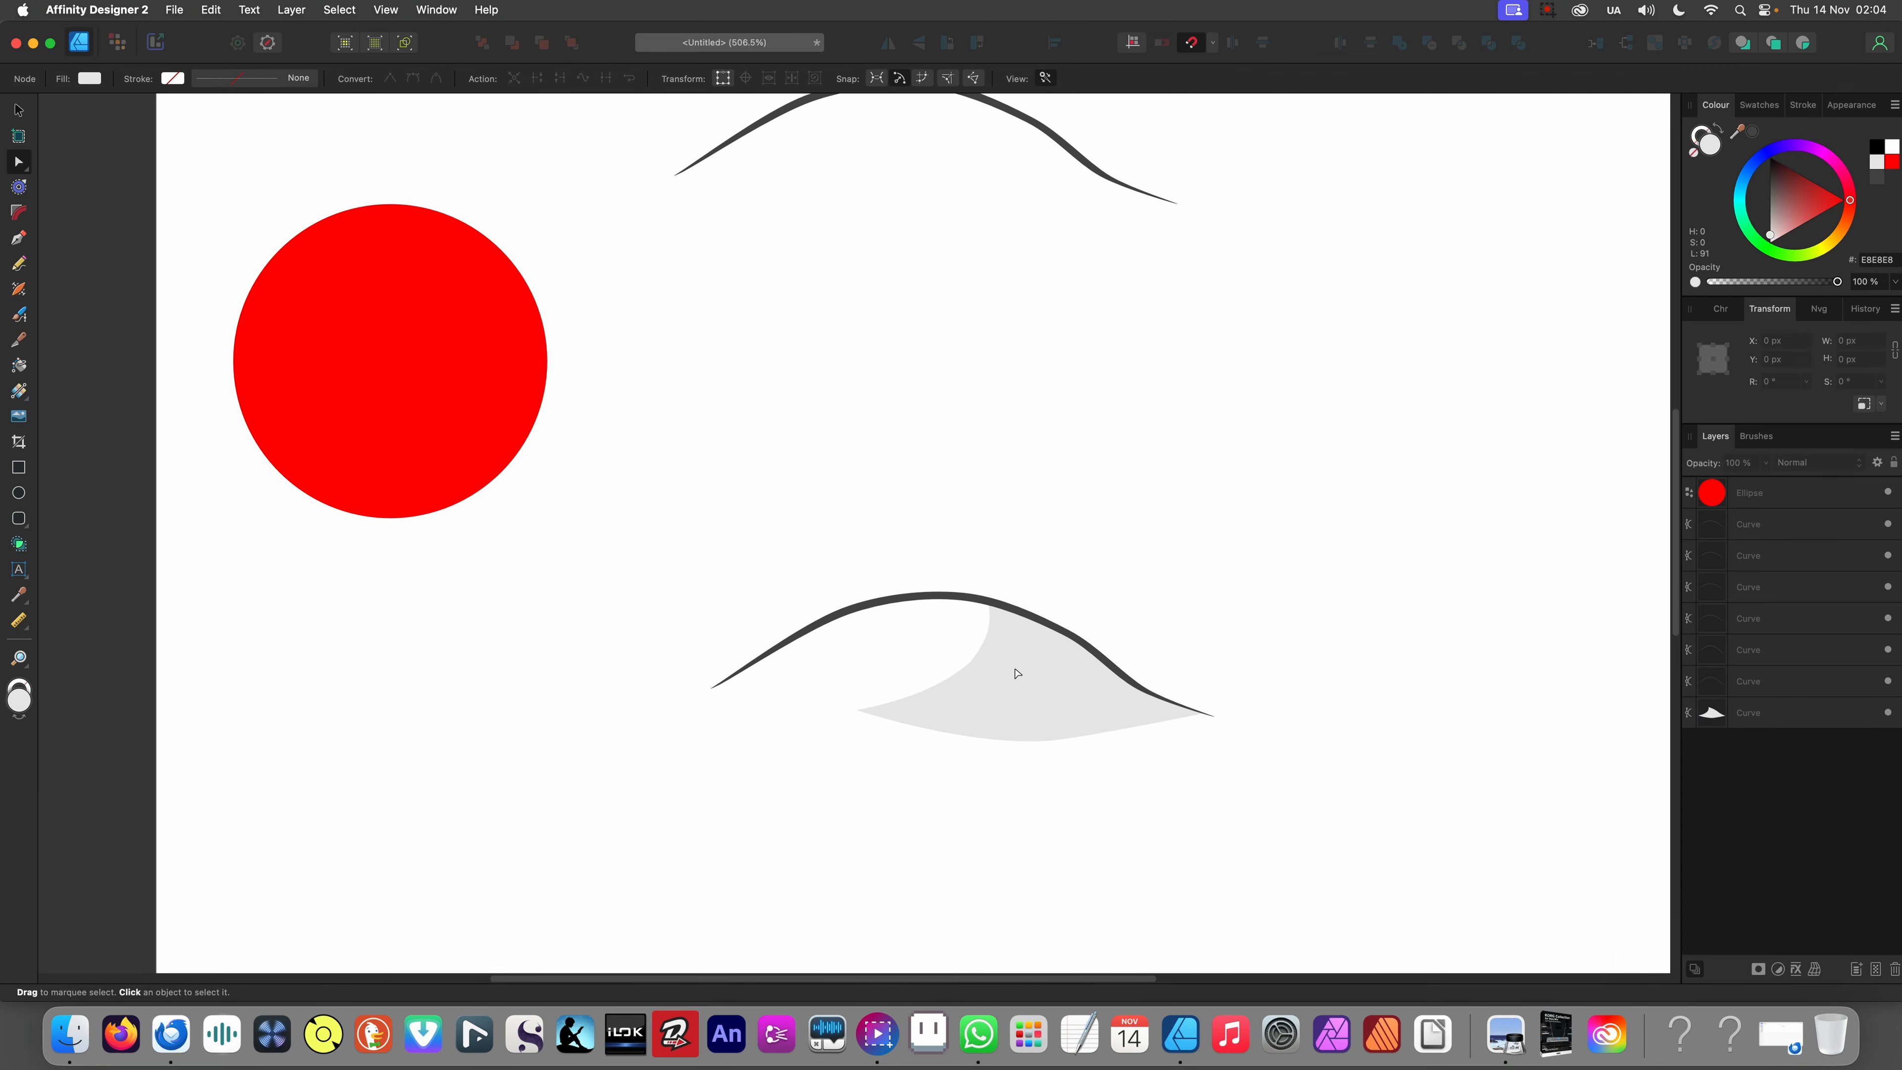
{"action": "scroll", "coordinate": [1016, 673], "scroll_direction": "up", "scroll_amount": 5}
{"action": "scroll", "coordinate": [853, 687], "scroll_direction": "up", "scroll_amount": 3}
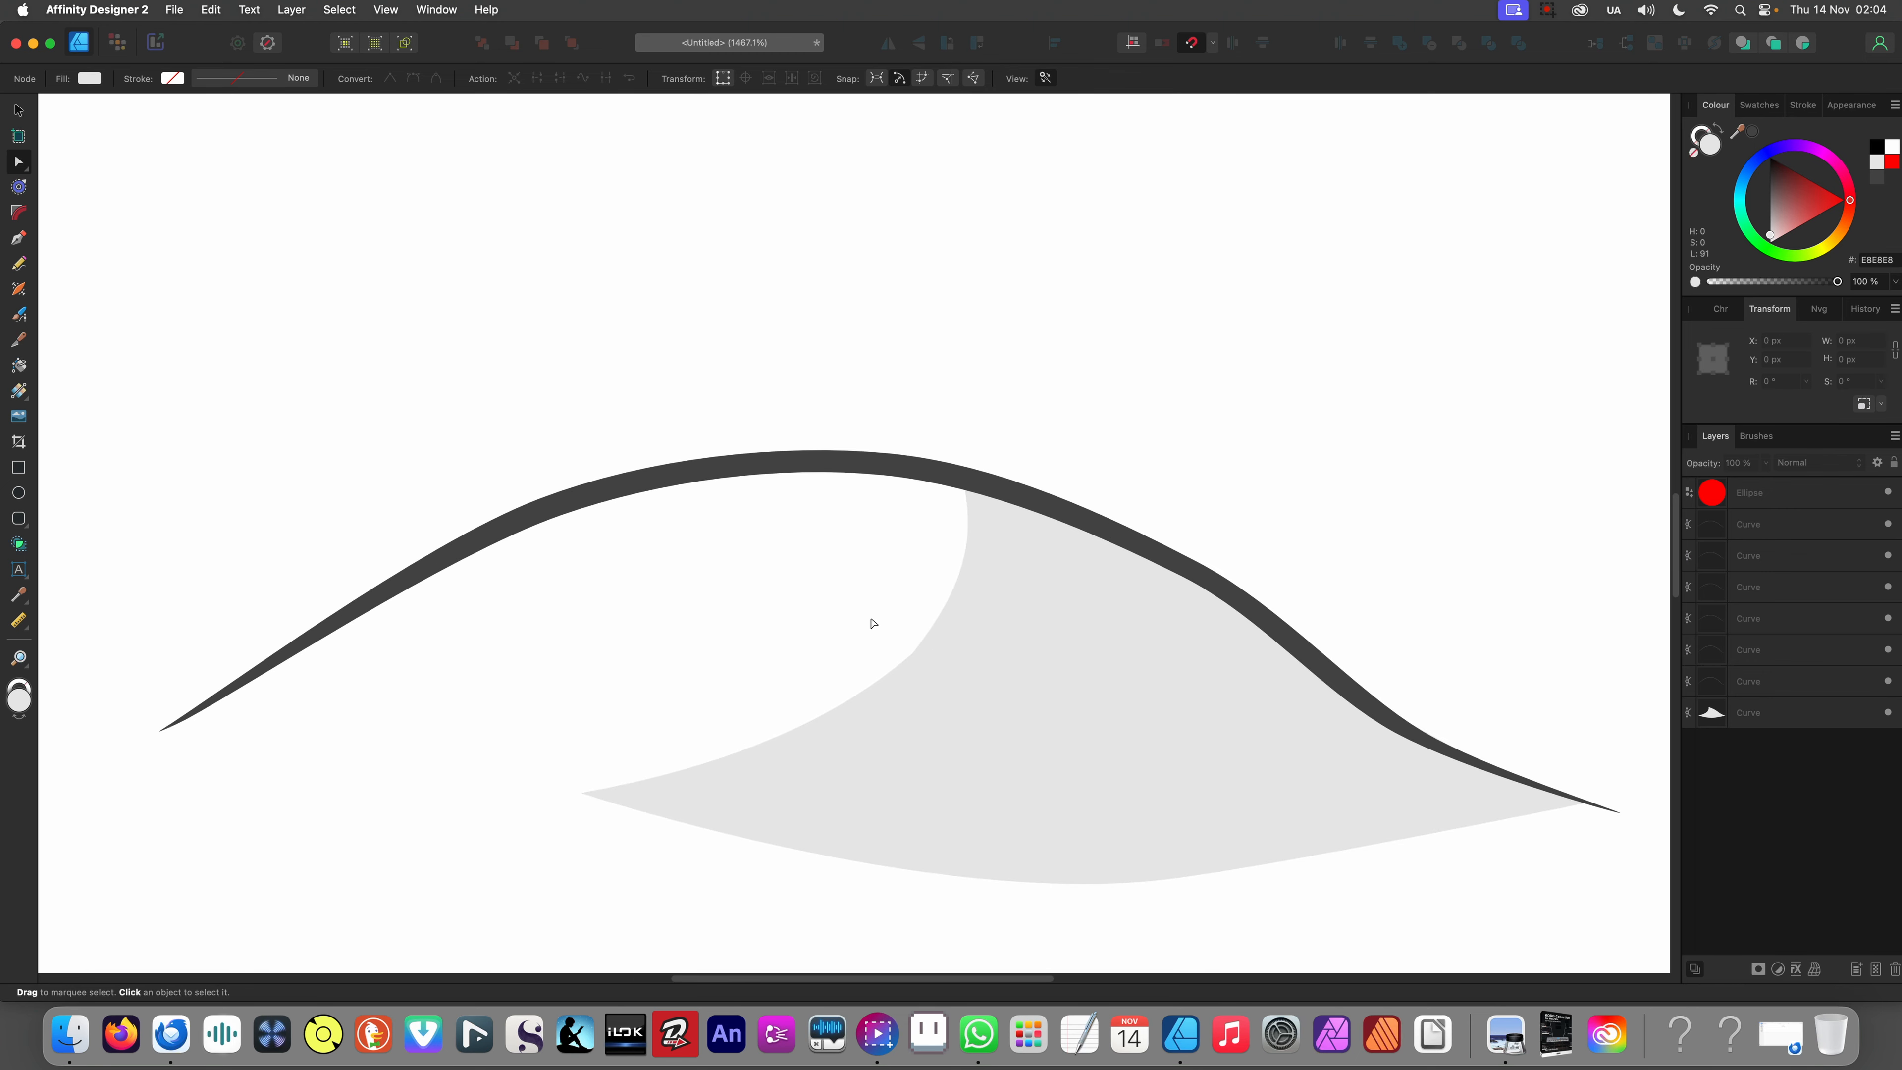
{"action": "key", "text": "n"}
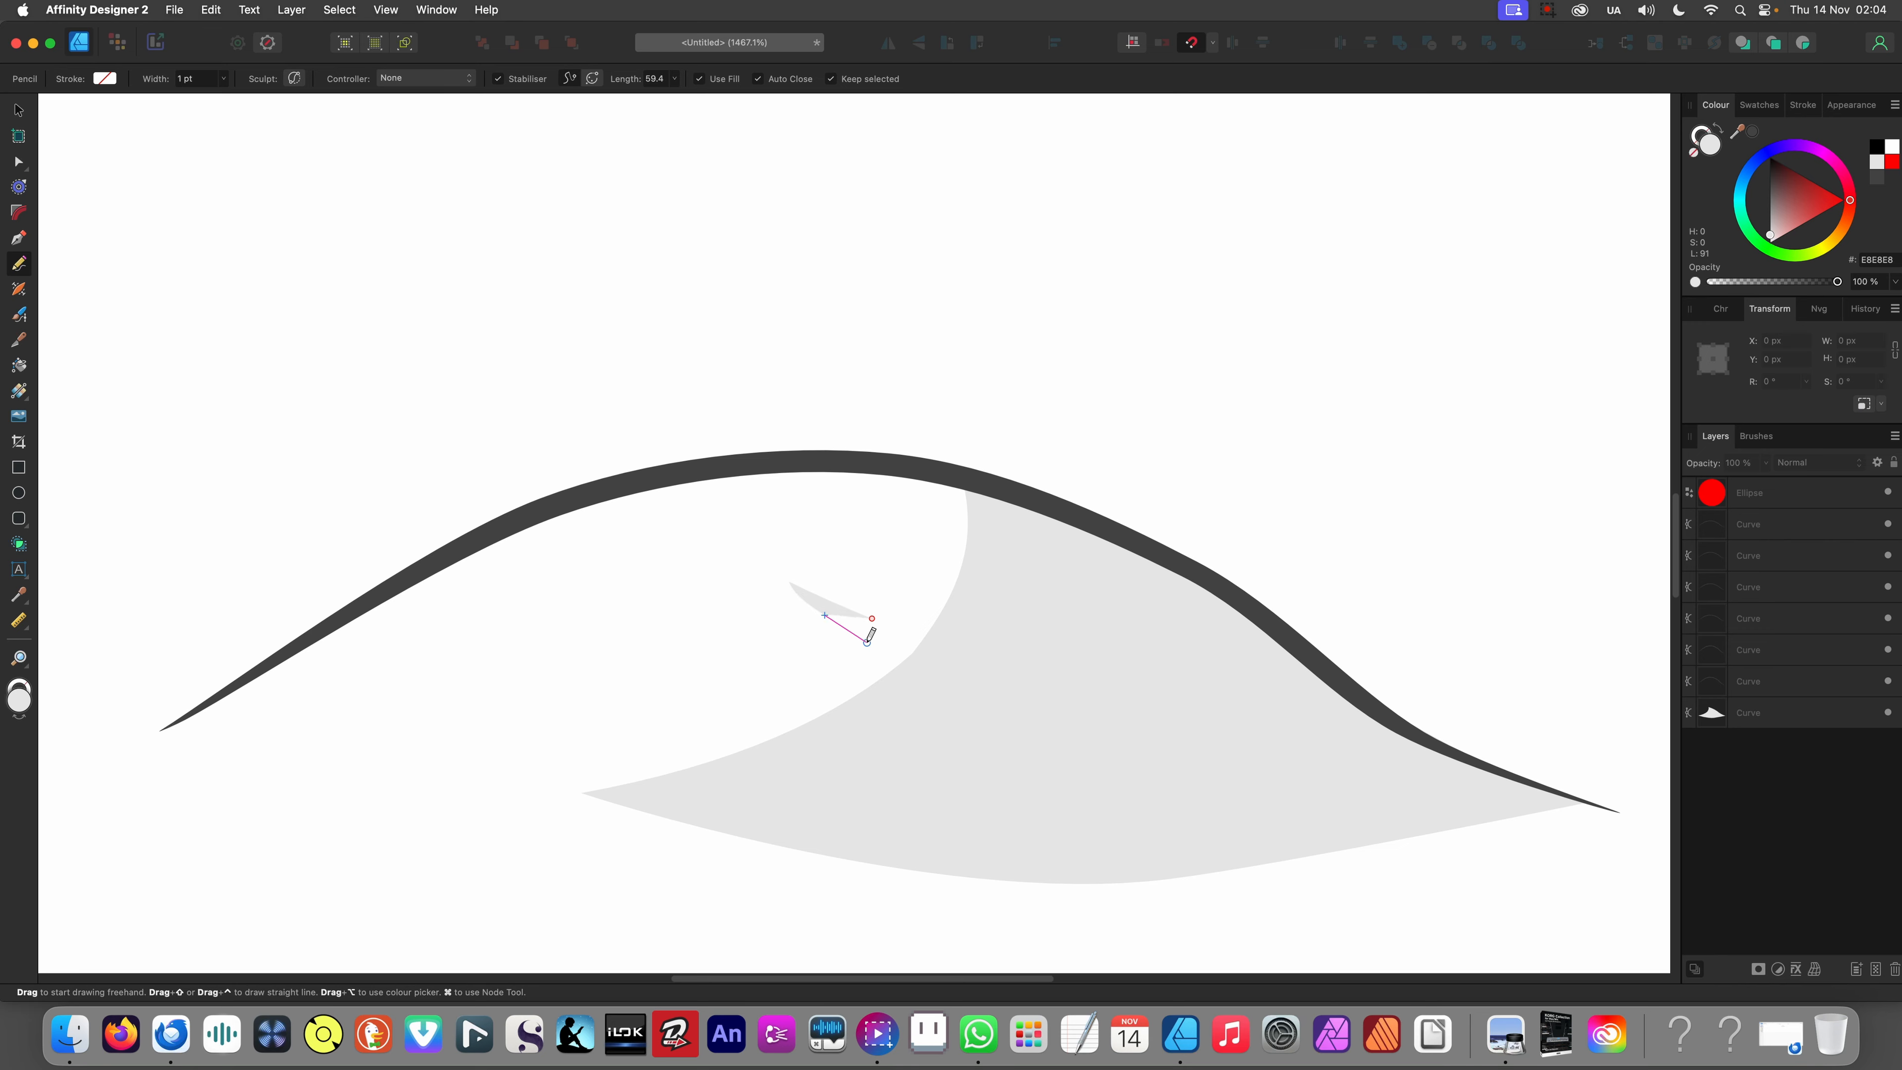
- Move the light-grey sliver to the top of the shading's left edge, just under the hill line, rotated about 14°
{"action": "key", "text": "v"}
{"action": "mouse_move", "coordinate": [904, 580]}
{"action": "left_mouse_down"}
{"action": "mouse_move", "coordinate": [887, 608]}
{"action": "mouse_move", "coordinate": [1134, 487]}
{"action": "mouse_move", "coordinate": [1193, 405]}
{"action": "mouse_move", "coordinate": [1255, 404]}
{"action": "mouse_move", "coordinate": [1235, 387]}
{"action": "mouse_move", "coordinate": [1197, 369]}
{"action": "mouse_move", "coordinate": [1138, 520]}
{"action": "mouse_move", "coordinate": [1194, 561]}
{"action": "mouse_move", "coordinate": [1122, 570]}
{"action": "mouse_move", "coordinate": [1138, 570]}
{"action": "mouse_move", "coordinate": [1098, 637]}
{"action": "left_mouse_up"}
{"action": "scroll", "coordinate": [832, 624], "scroll_direction": "up", "scroll_amount": 4}
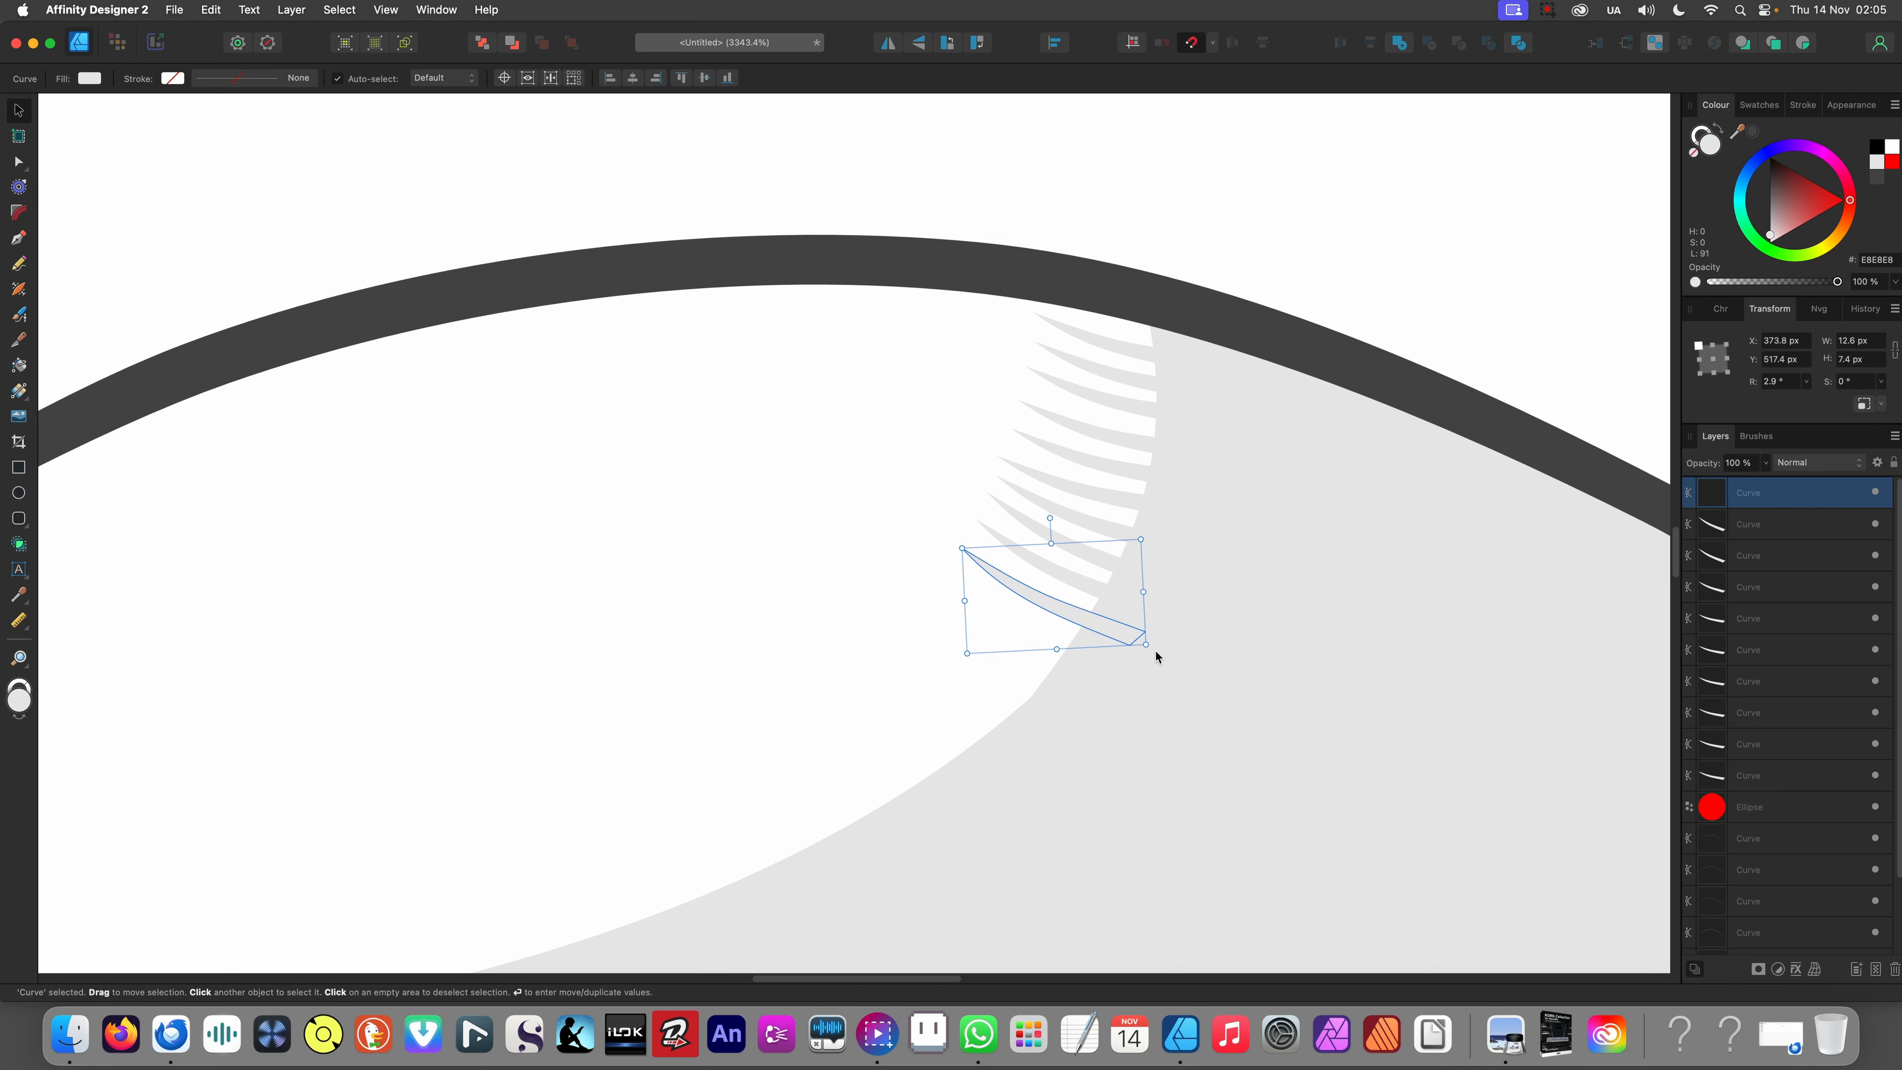
- Try duplicating the sliver down the upper part of the shading's left edge, rotating the lower copies to about -10.6°
{"action": "left_click_drag", "start_coordinate": [1050, 518], "coordinate": [1057, 518]}
{"action": "mouse_move", "coordinate": [1093, 630]}
{"action": "left_mouse_down"}
{"action": "mouse_move", "coordinate": [1080, 659]}
{"action": "mouse_move", "coordinate": [1105, 731]}
{"action": "left_mouse_up"}
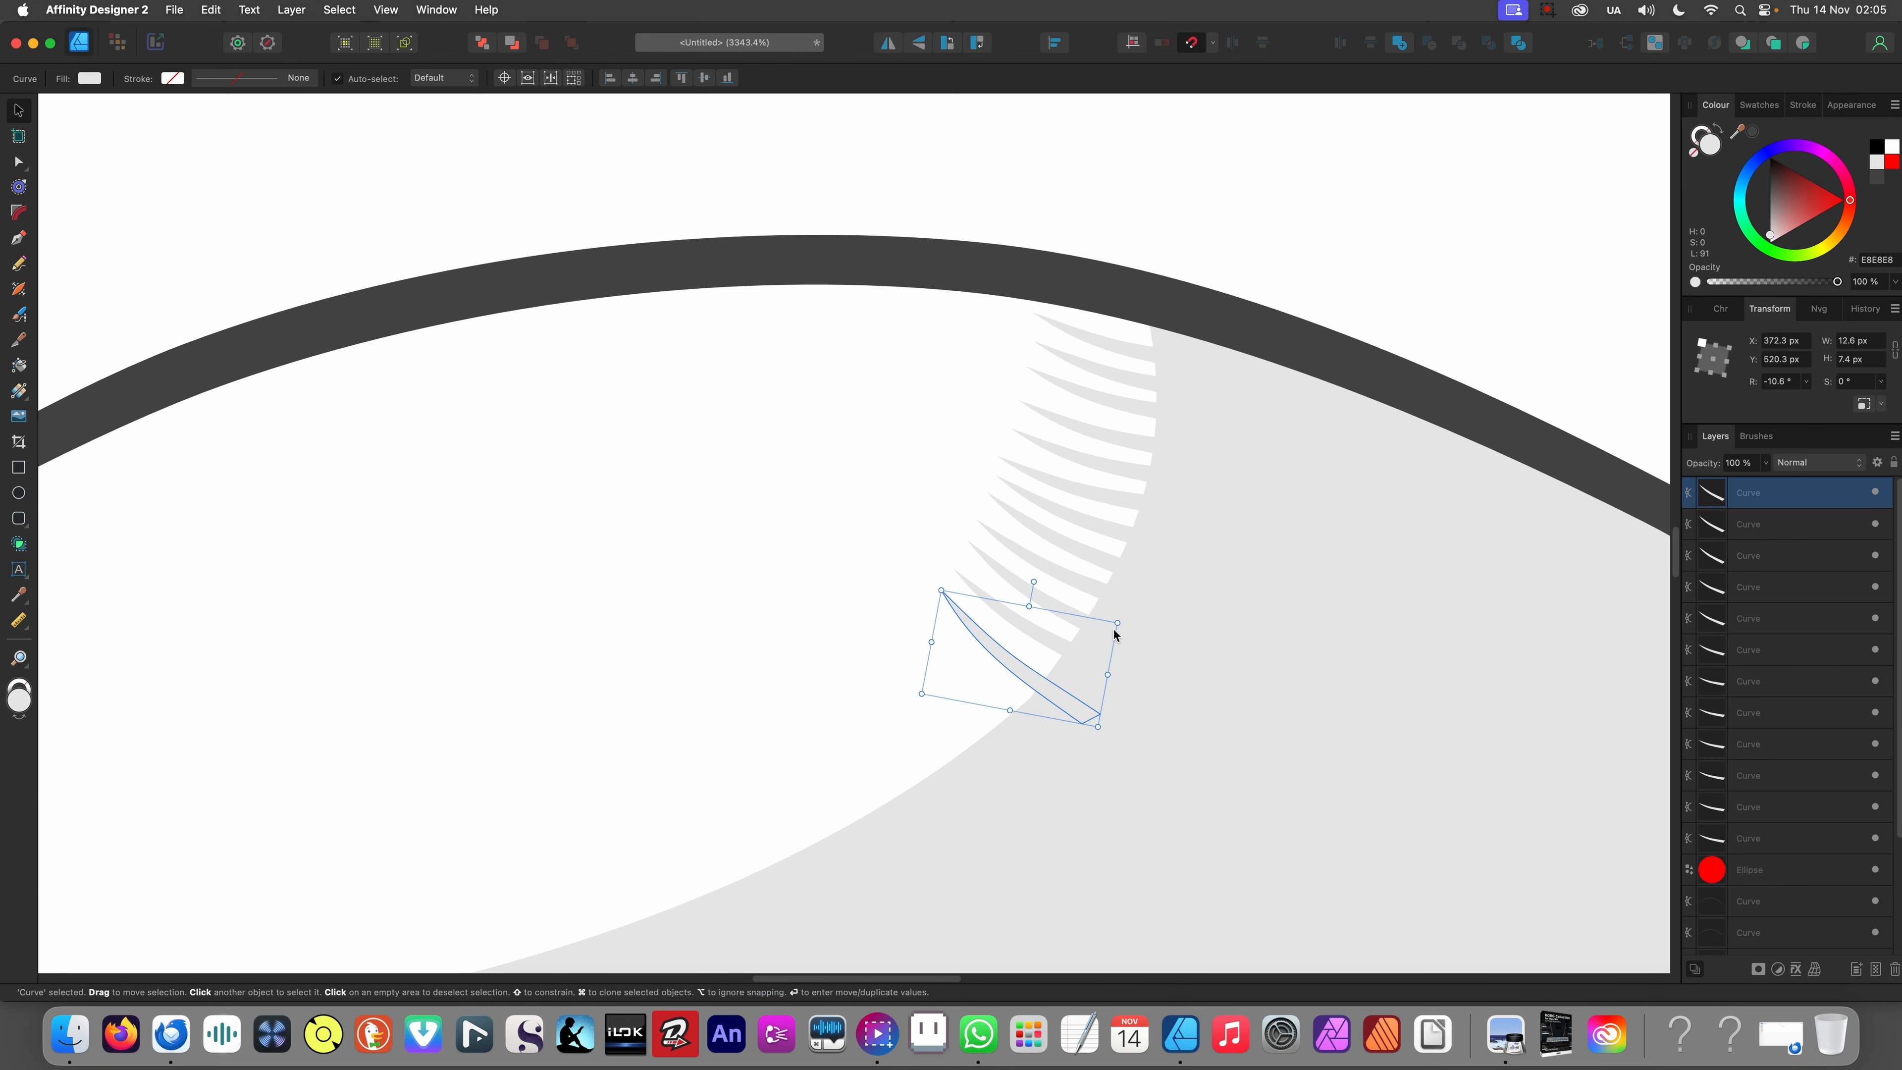
{"action": "scroll", "coordinate": [1101, 585], "scroll_direction": "down", "scroll_amount": 10}
{"action": "left_click", "coordinate": [946, 607]}
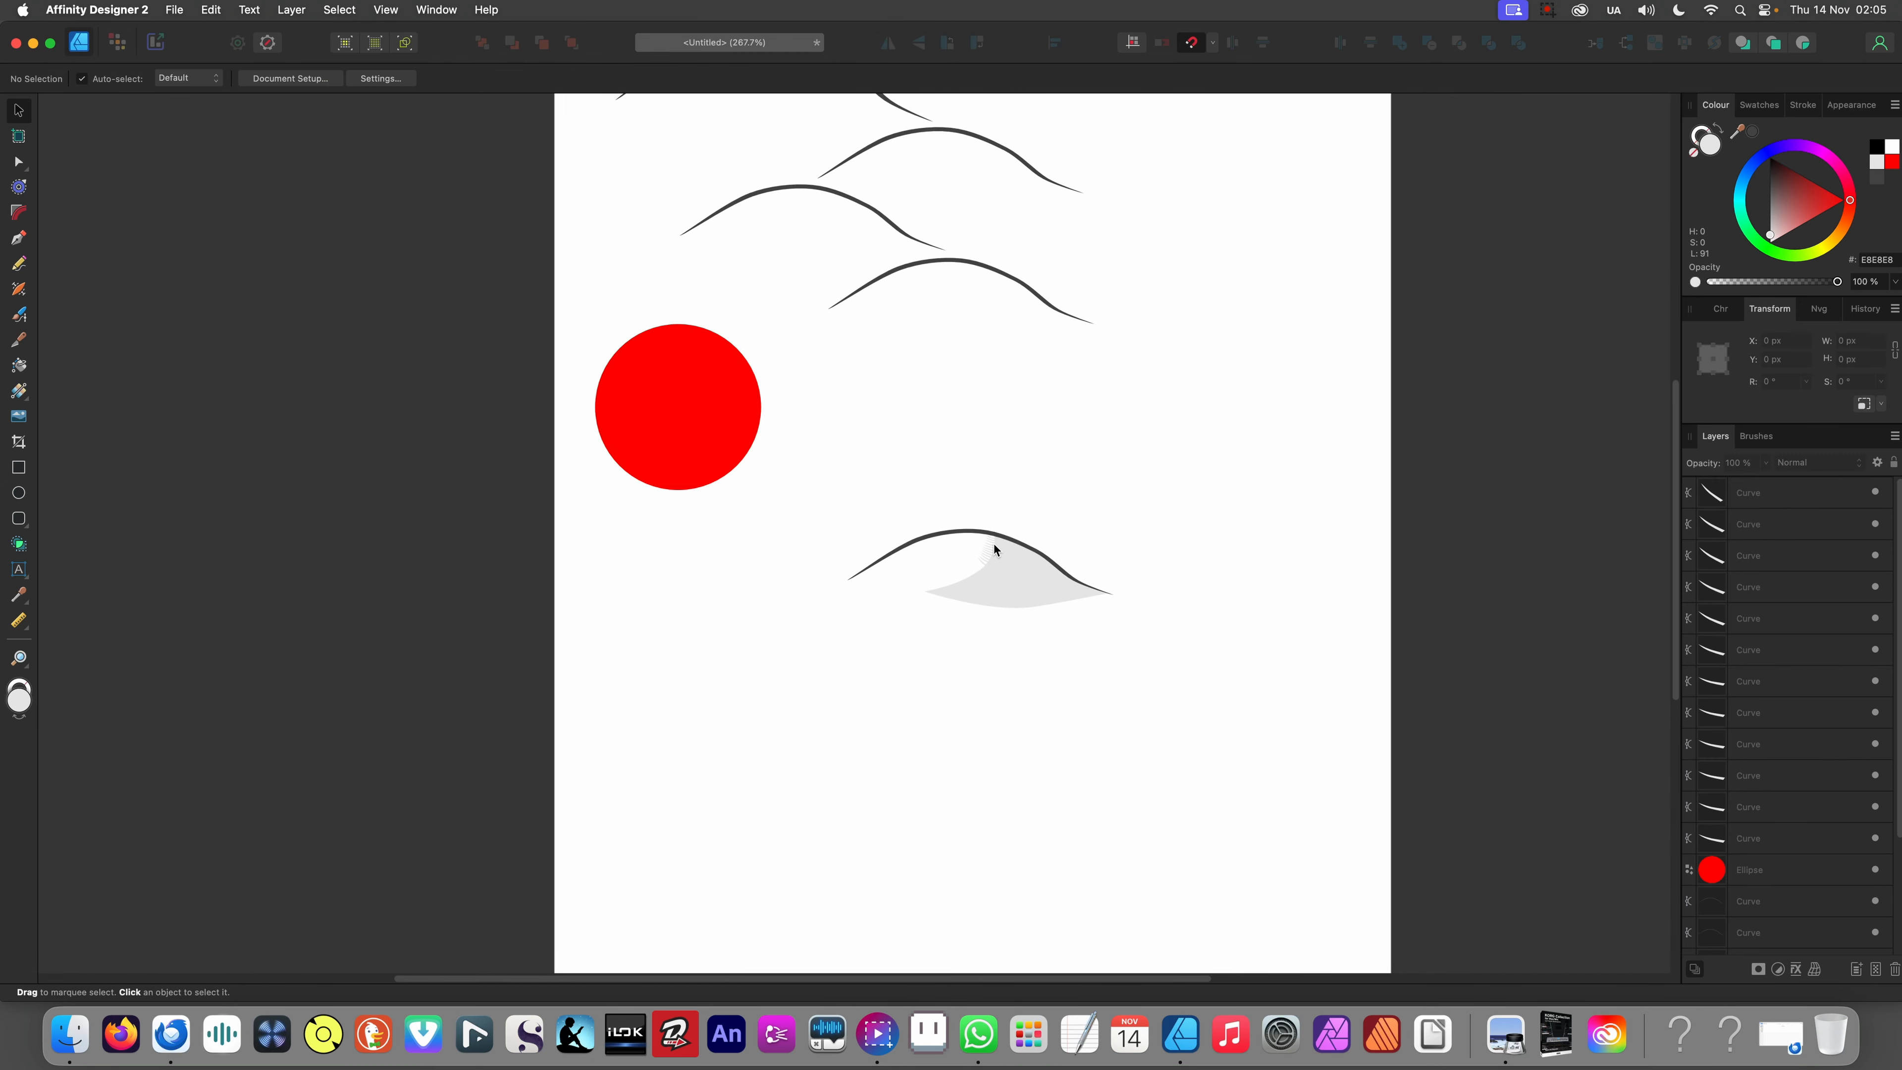
{"action": "scroll", "coordinate": [995, 543], "scroll_direction": "up", "scroll_amount": 10}
{"action": "scroll", "coordinate": [926, 629], "scroll_direction": "down", "scroll_amount": 3}
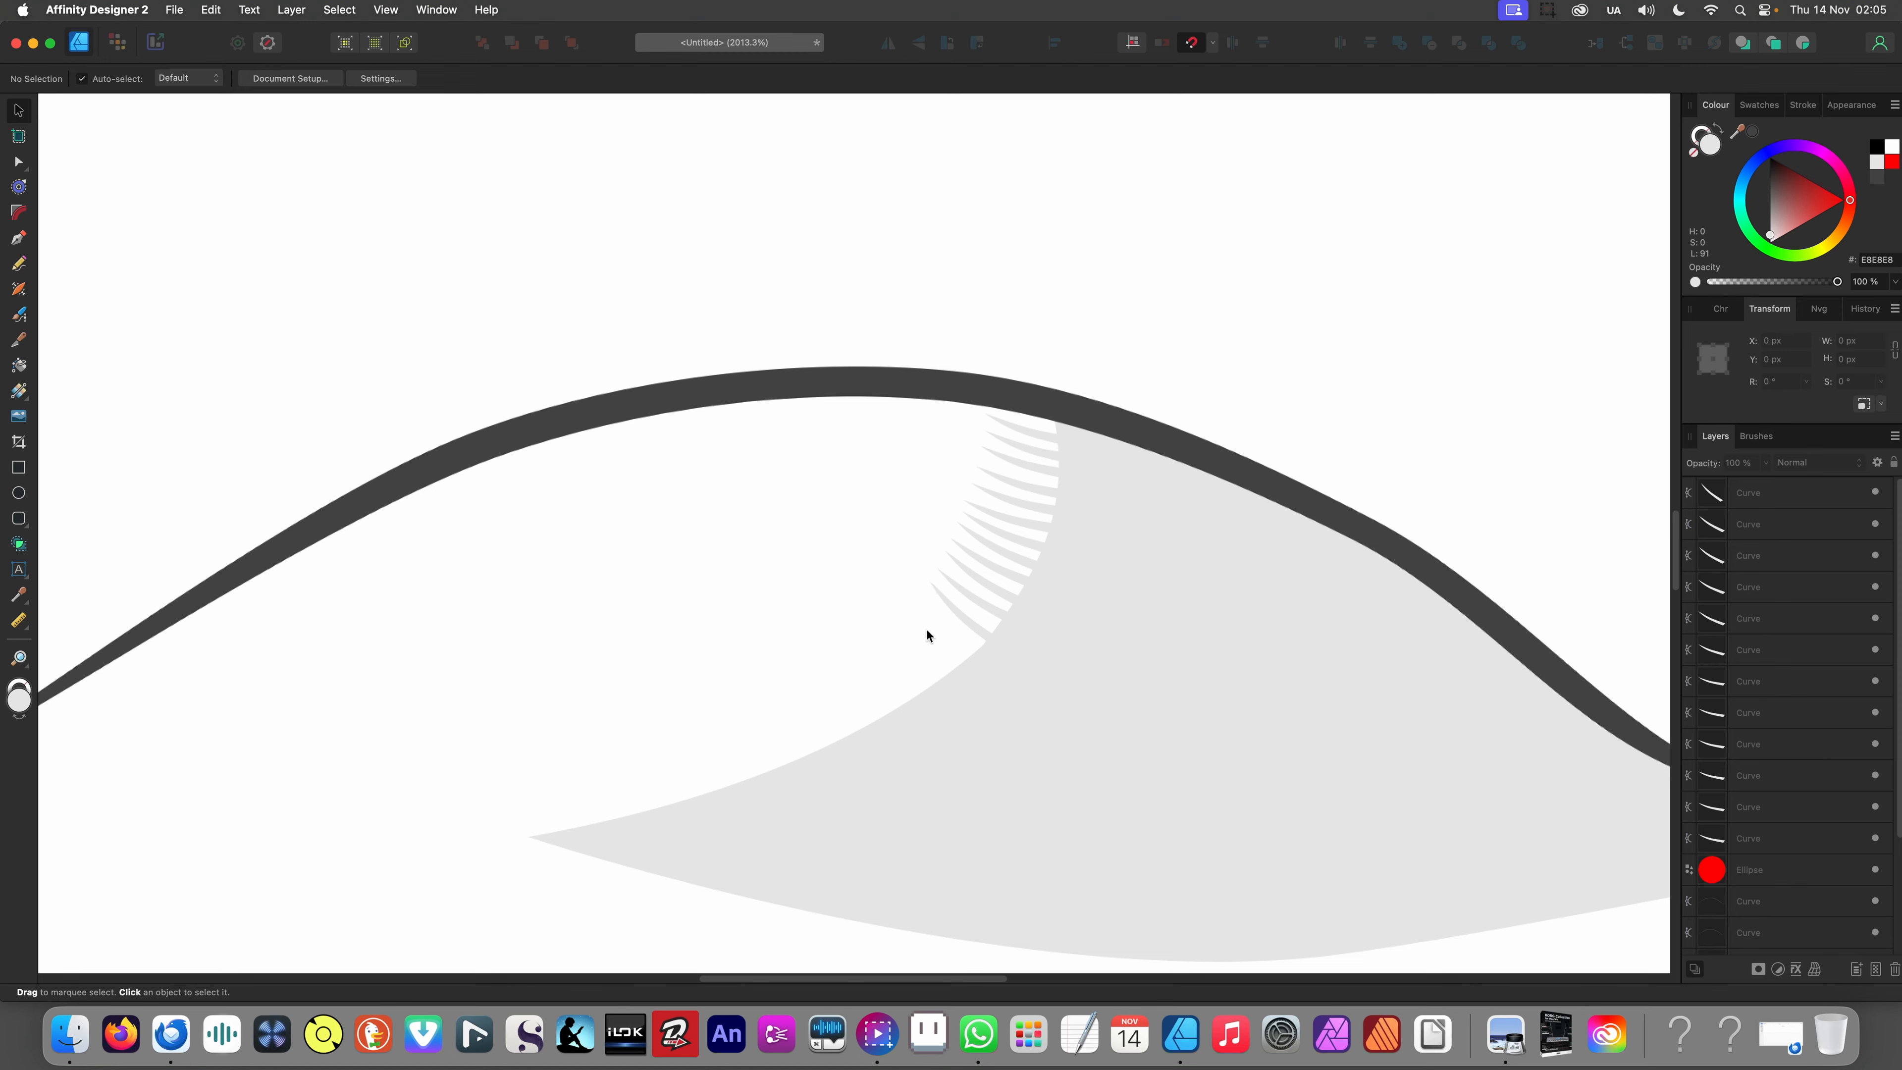
- Try extending the row of sliver copies along the lower stretch of the shading's left edge toward its pointed tip
{"action": "left_click", "coordinate": [972, 639]}
{"action": "left_click_drag", "start_coordinate": [953, 654], "coordinate": [832, 783]}
{"action": "left_click", "coordinate": [902, 718]}
{"action": "left_click", "coordinate": [858, 717]}
{"action": "left_click", "coordinate": [896, 703]}
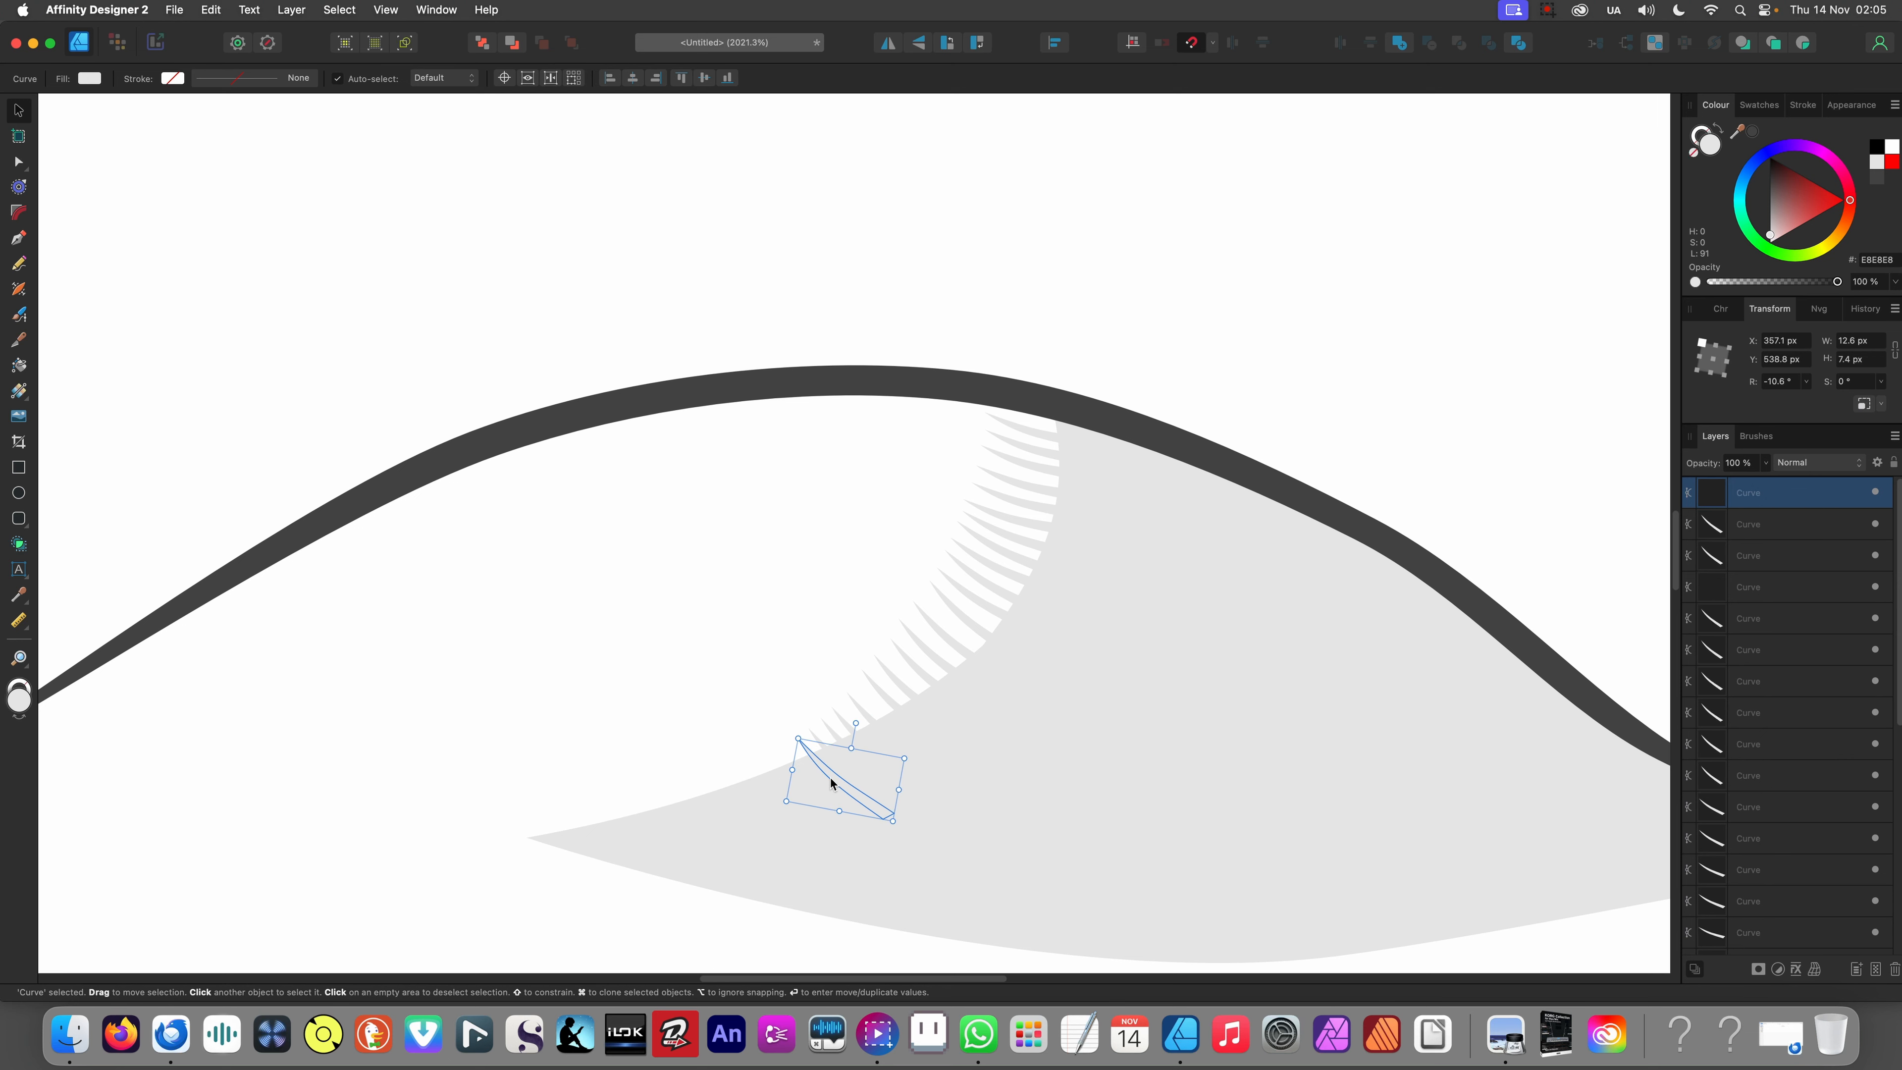
{"action": "scroll", "coordinate": [836, 778], "scroll_direction": "down", "scroll_amount": 8}
{"action": "left_click", "coordinate": [819, 693]}
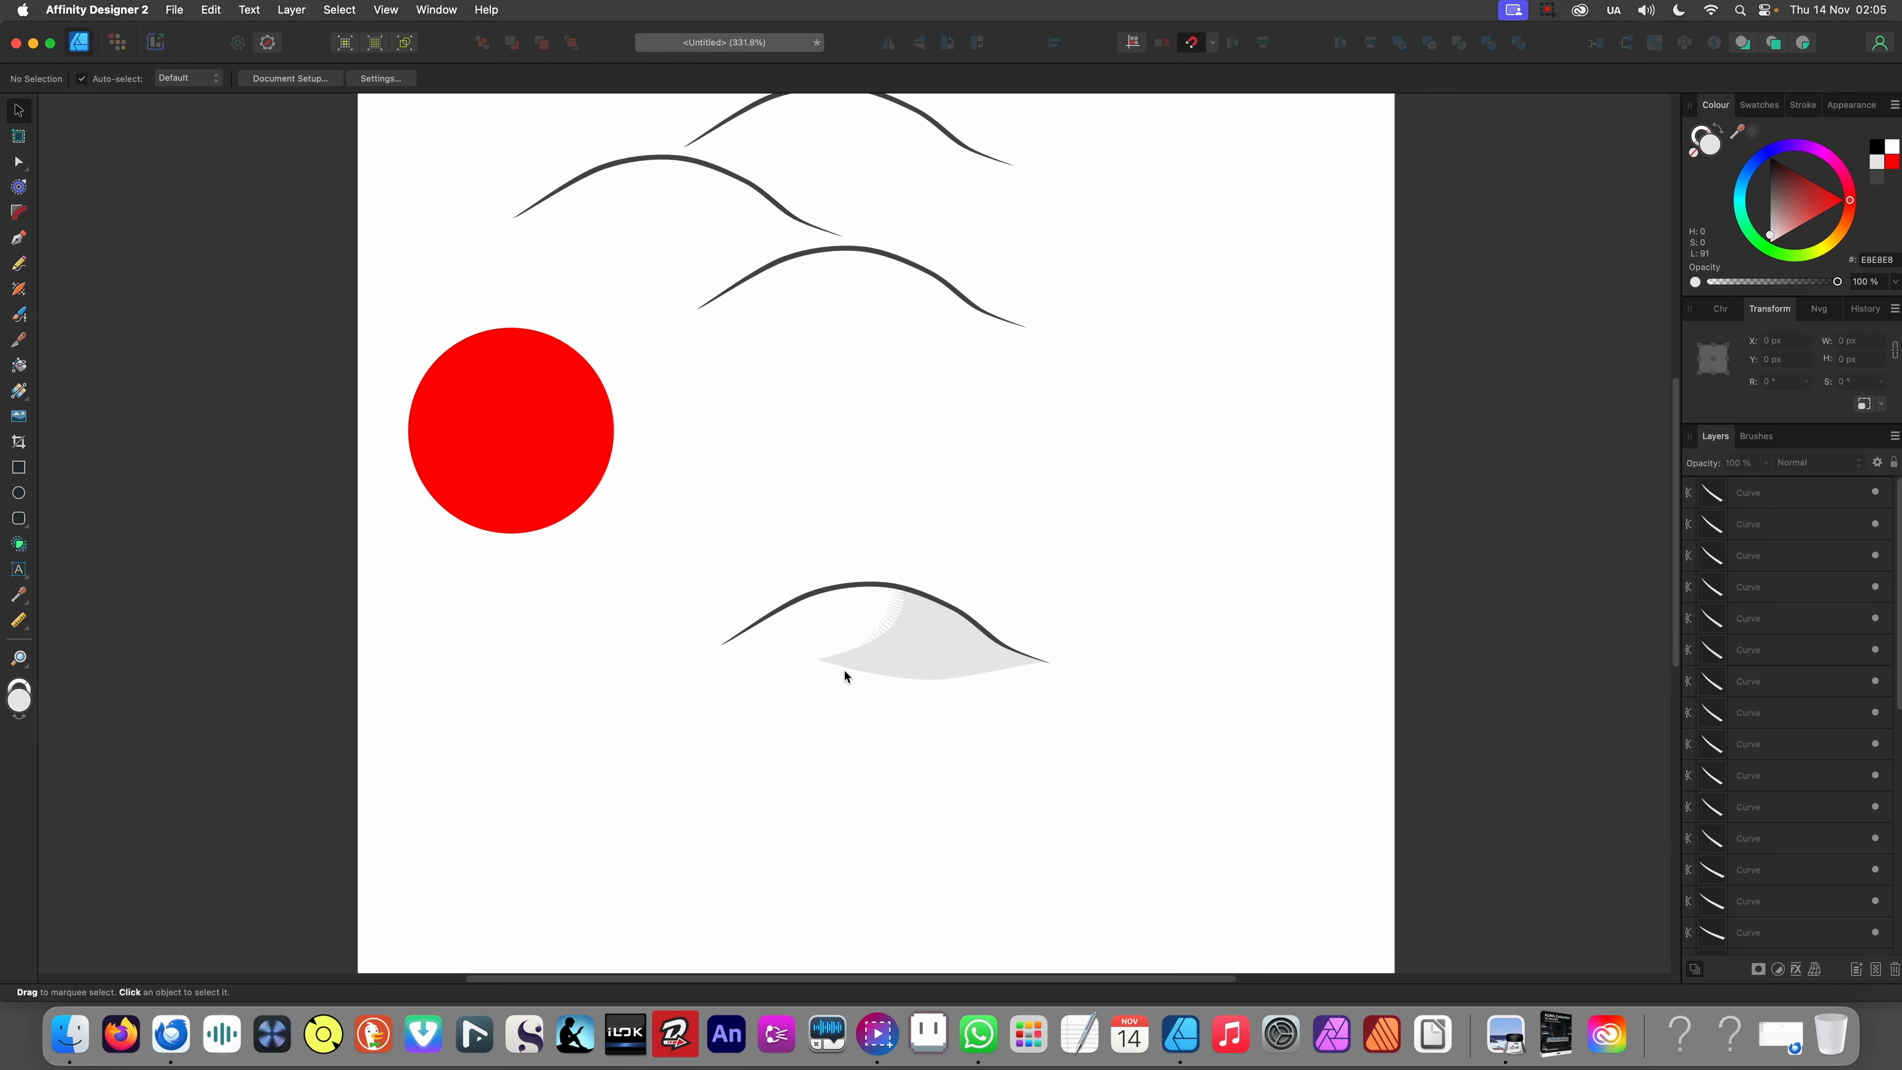
- Undo the sliver duplicates along the shading's edge, back to the single sliver under the hill line
{"action": "scroll", "coordinate": [846, 662], "scroll_direction": "up", "scroll_amount": 5}
{"action": "key", "text": "super+z"}
{"action": "key", "text": "super+z"}
{"action": "key", "text": "super+z"}
{"action": "key", "text": "super+z"}
{"action": "key", "text": "super+z"}
{"action": "key", "text": "super+z"}
{"action": "key", "text": "super+z"}
{"action": "key", "text": "super+z"}
{"action": "key", "text": "super+z"}
{"action": "key", "text": "super+z"}
{"action": "key", "text": "super+z"}
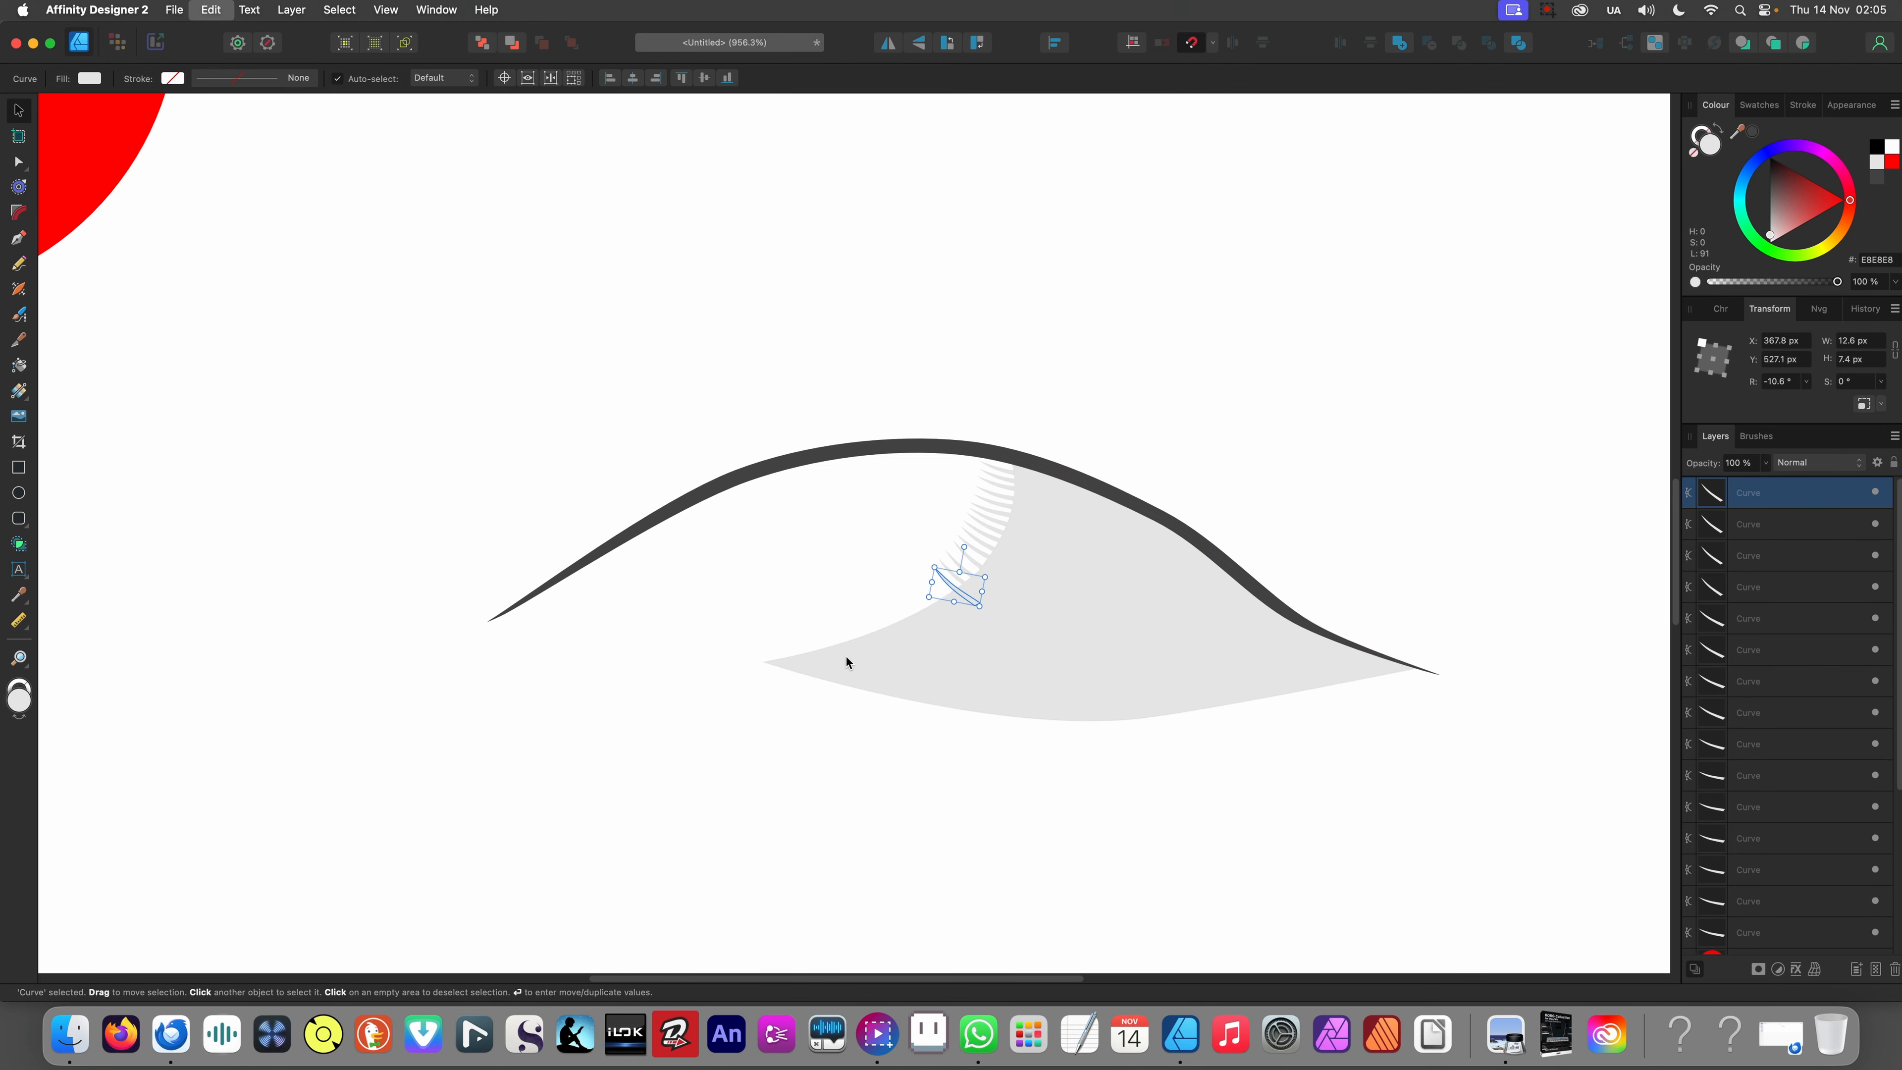
{"action": "key", "text": "super+z"}
{"action": "key", "text": "super+z"}
{"action": "key", "text": "super+z"}
{"action": "key", "text": "super+z"}
{"action": "key", "text": "super+z"}
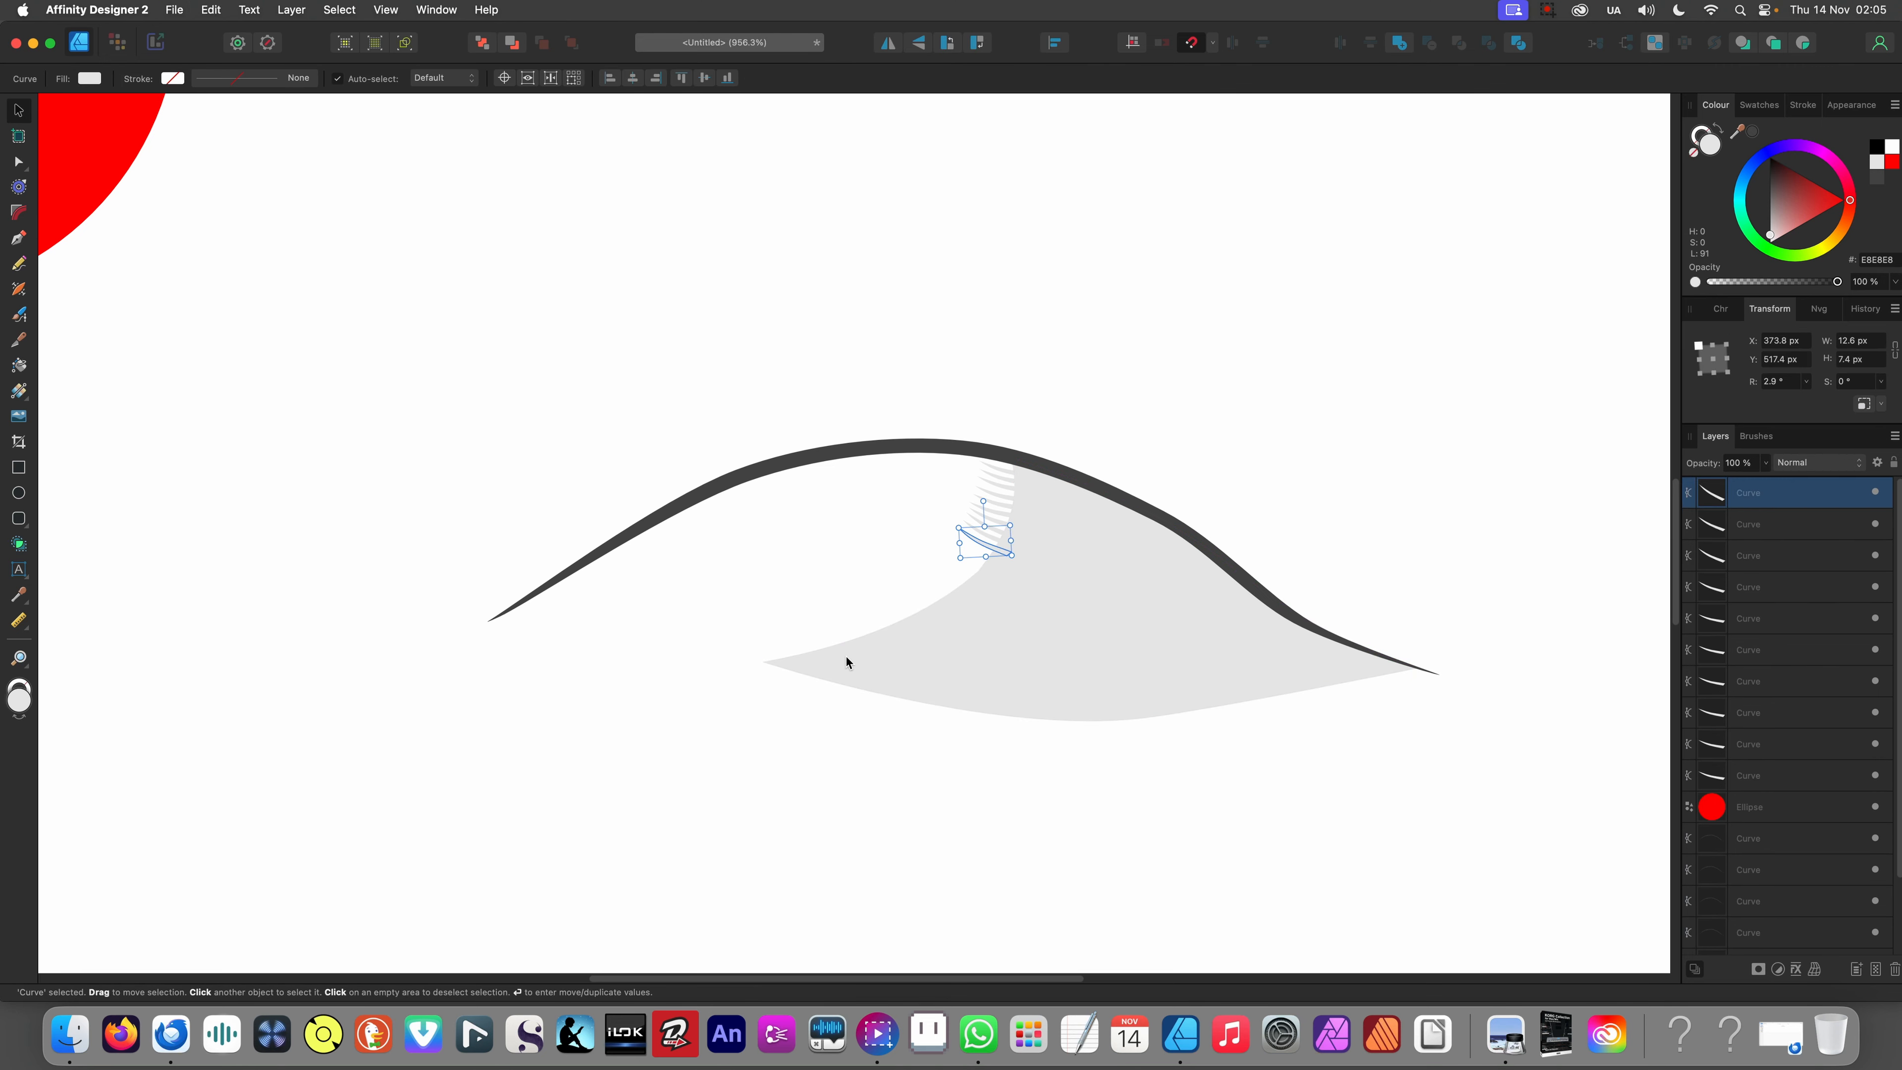
{"action": "key", "text": "super+z"}
{"action": "key", "text": "super+z"}
{"action": "key", "text": "super+z"}
{"action": "key", "text": "super+z"}
{"action": "key", "text": "super+z"}
{"action": "key", "text": "super+z"}
- Pull down the lower corner node at the sliver's blunt end to widen the shape to 9 px high
{"action": "scroll", "coordinate": [846, 656], "scroll_direction": "up", "scroll_amount": 5}
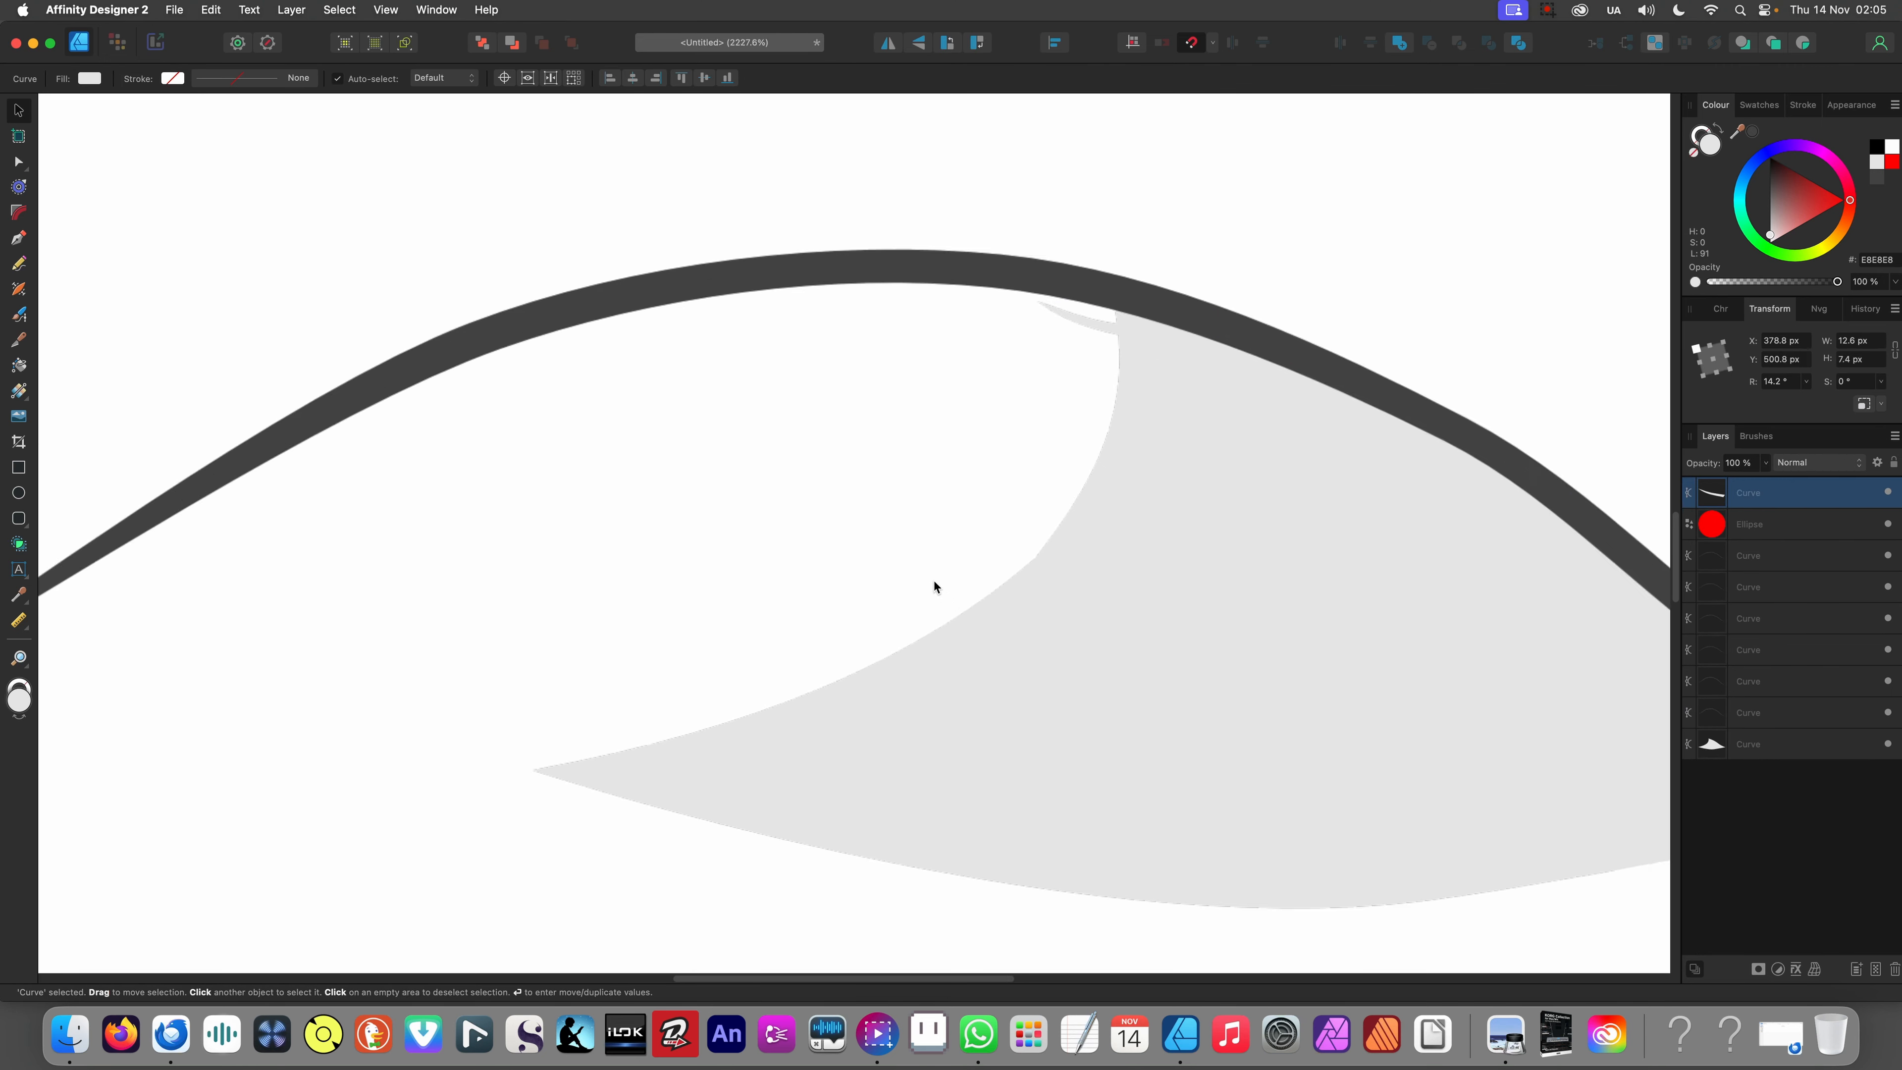
{"action": "scroll", "coordinate": [710, 630], "scroll_direction": "up", "scroll_amount": 2}
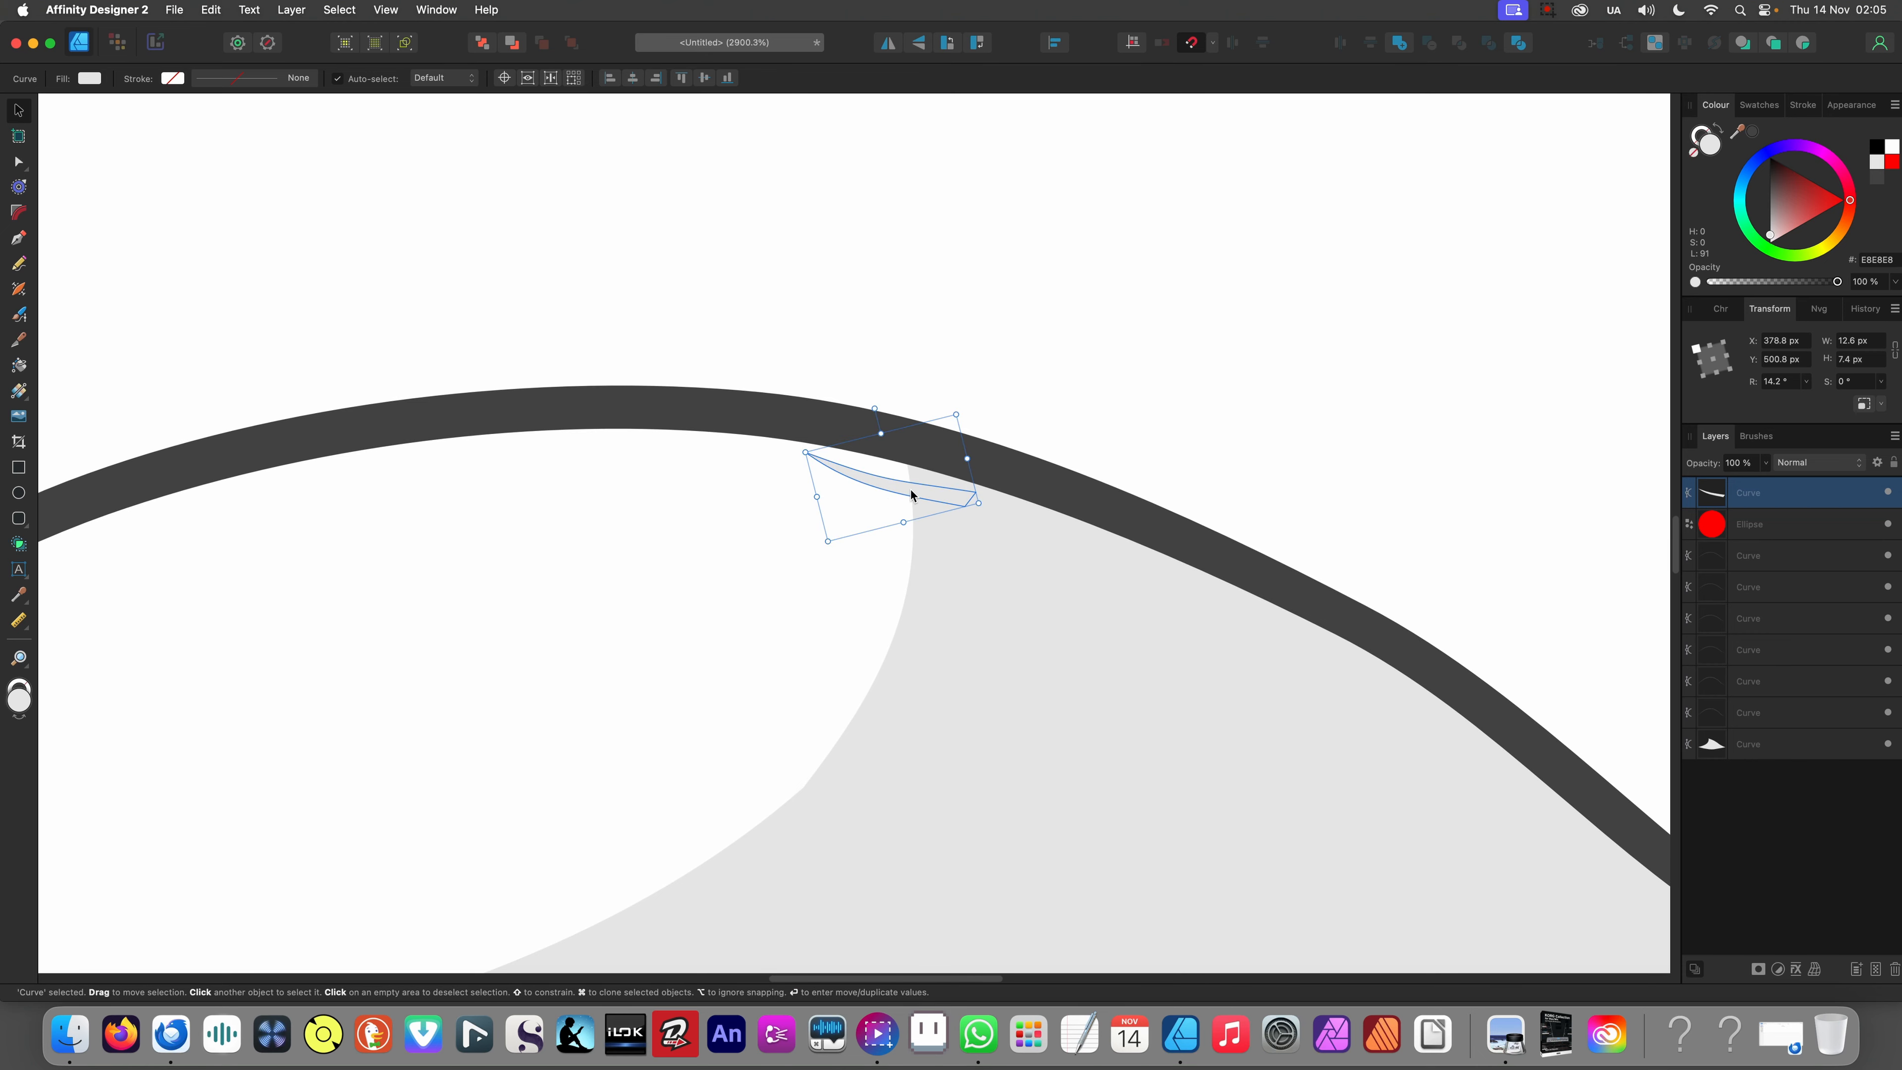
{"action": "key", "text": "a"}
{"action": "scroll", "coordinate": [956, 499], "scroll_direction": "up", "scroll_amount": 3}
{"action": "left_click_drag", "start_coordinate": [963, 516], "coordinate": [955, 563]}
{"action": "key", "text": "super+z"}
{"action": "key", "text": "v"}
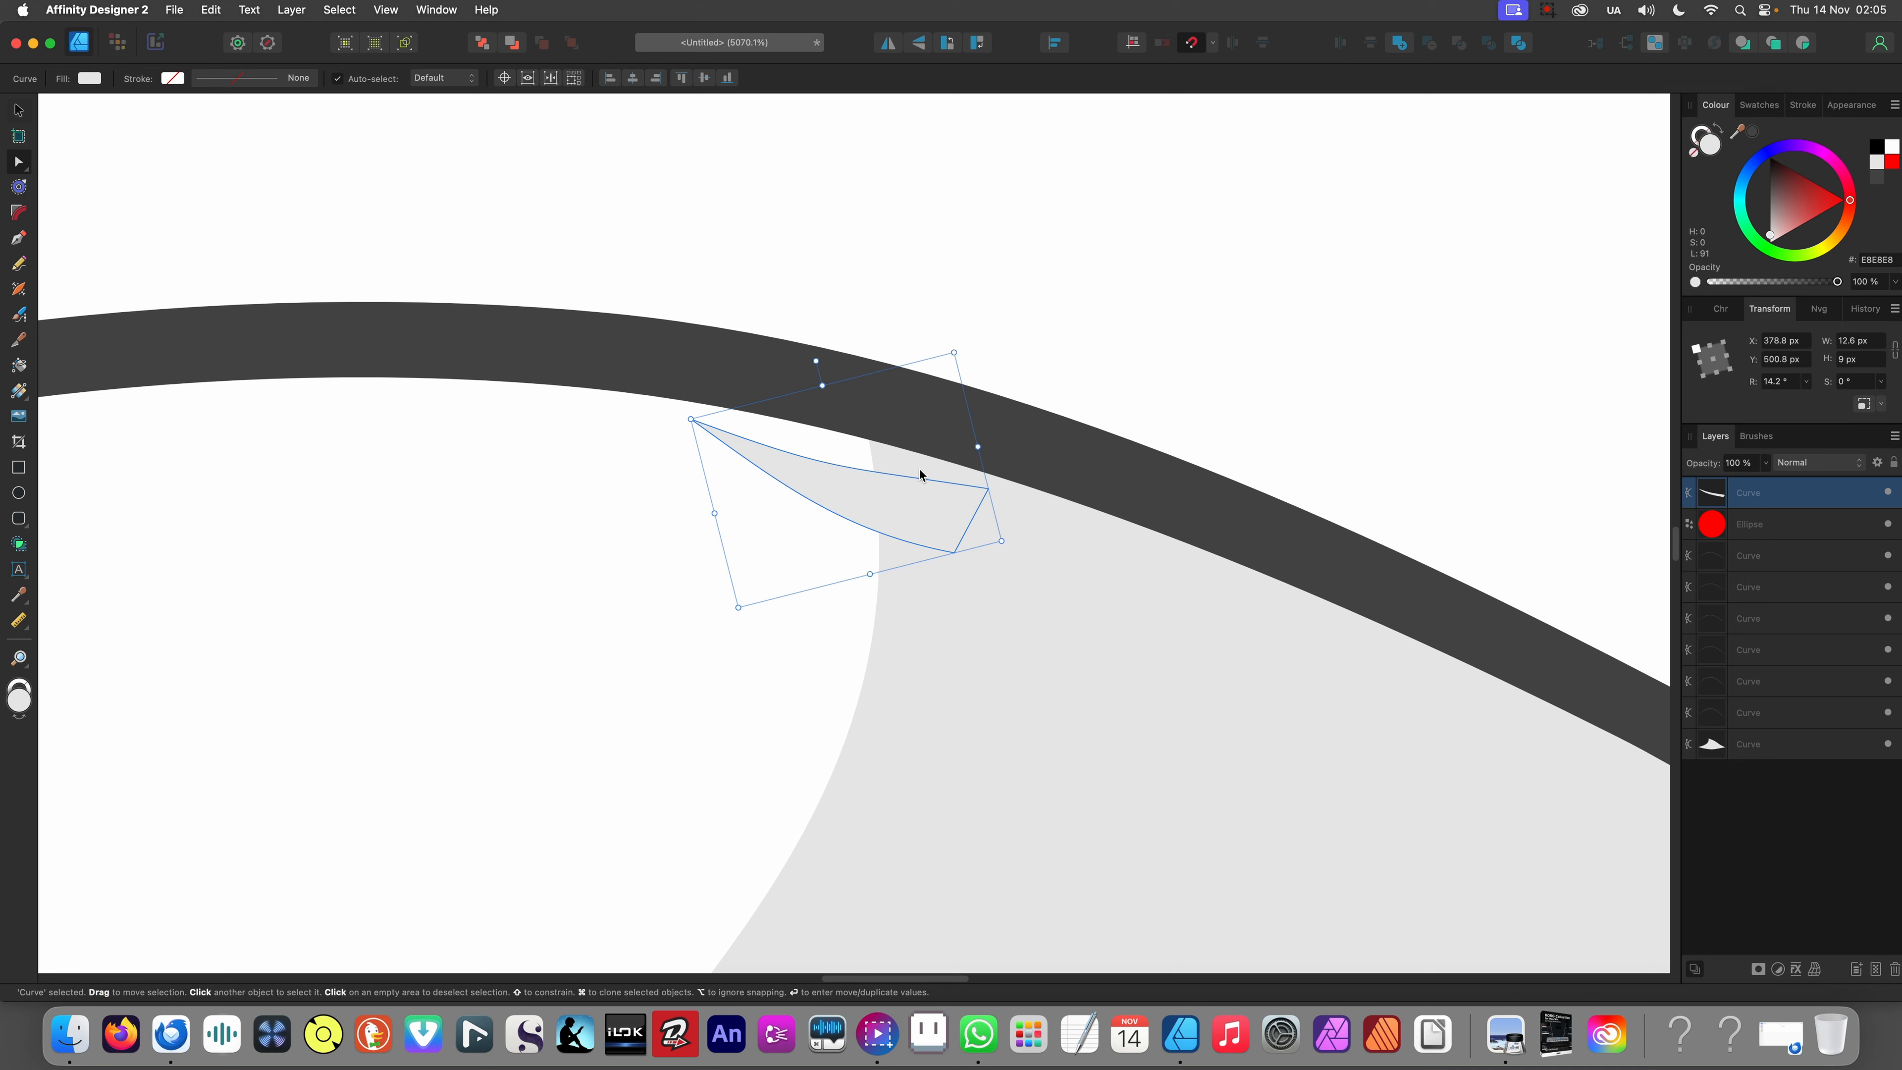
- Flip the sliver horizontally, rotate it to about -33.7° and move it right so it straddles the shading's left edge
{"action": "left_click", "coordinate": [888, 43]}
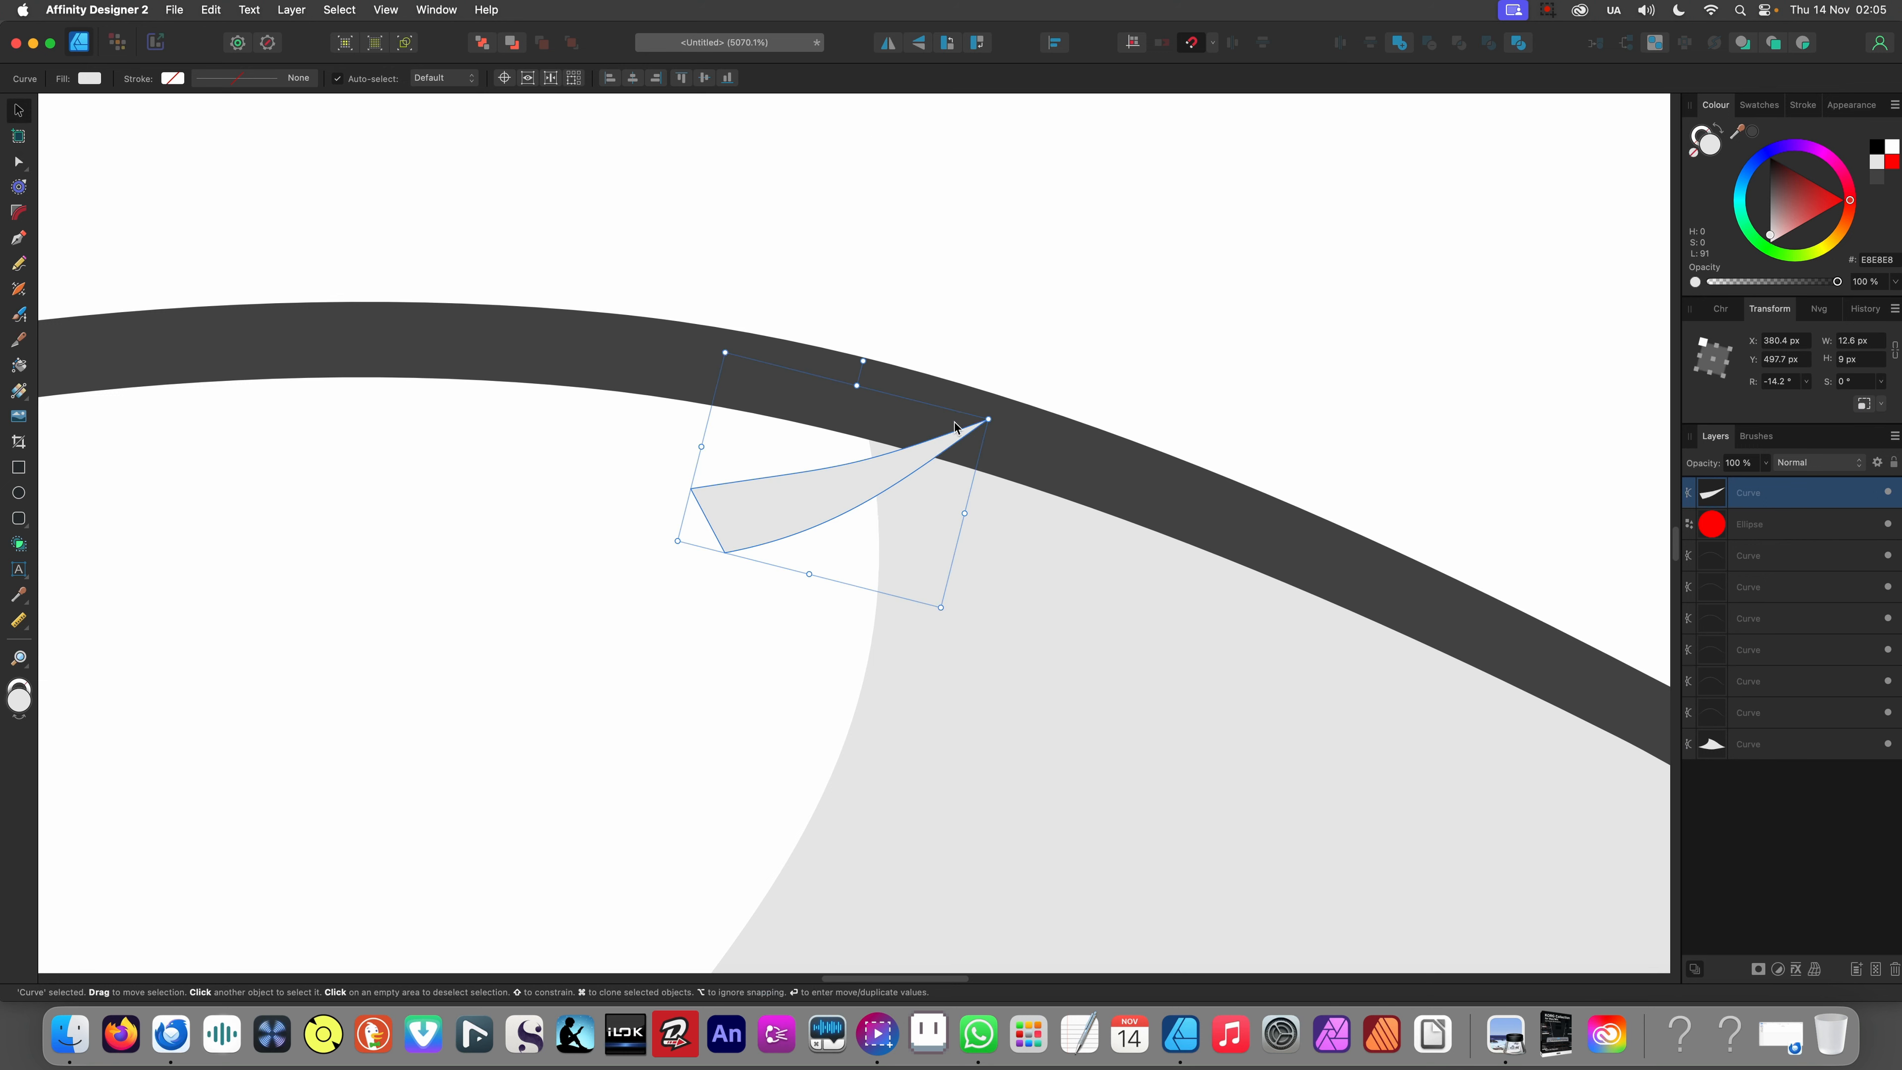
{"action": "left_click_drag", "start_coordinate": [953, 608], "coordinate": [893, 638]}
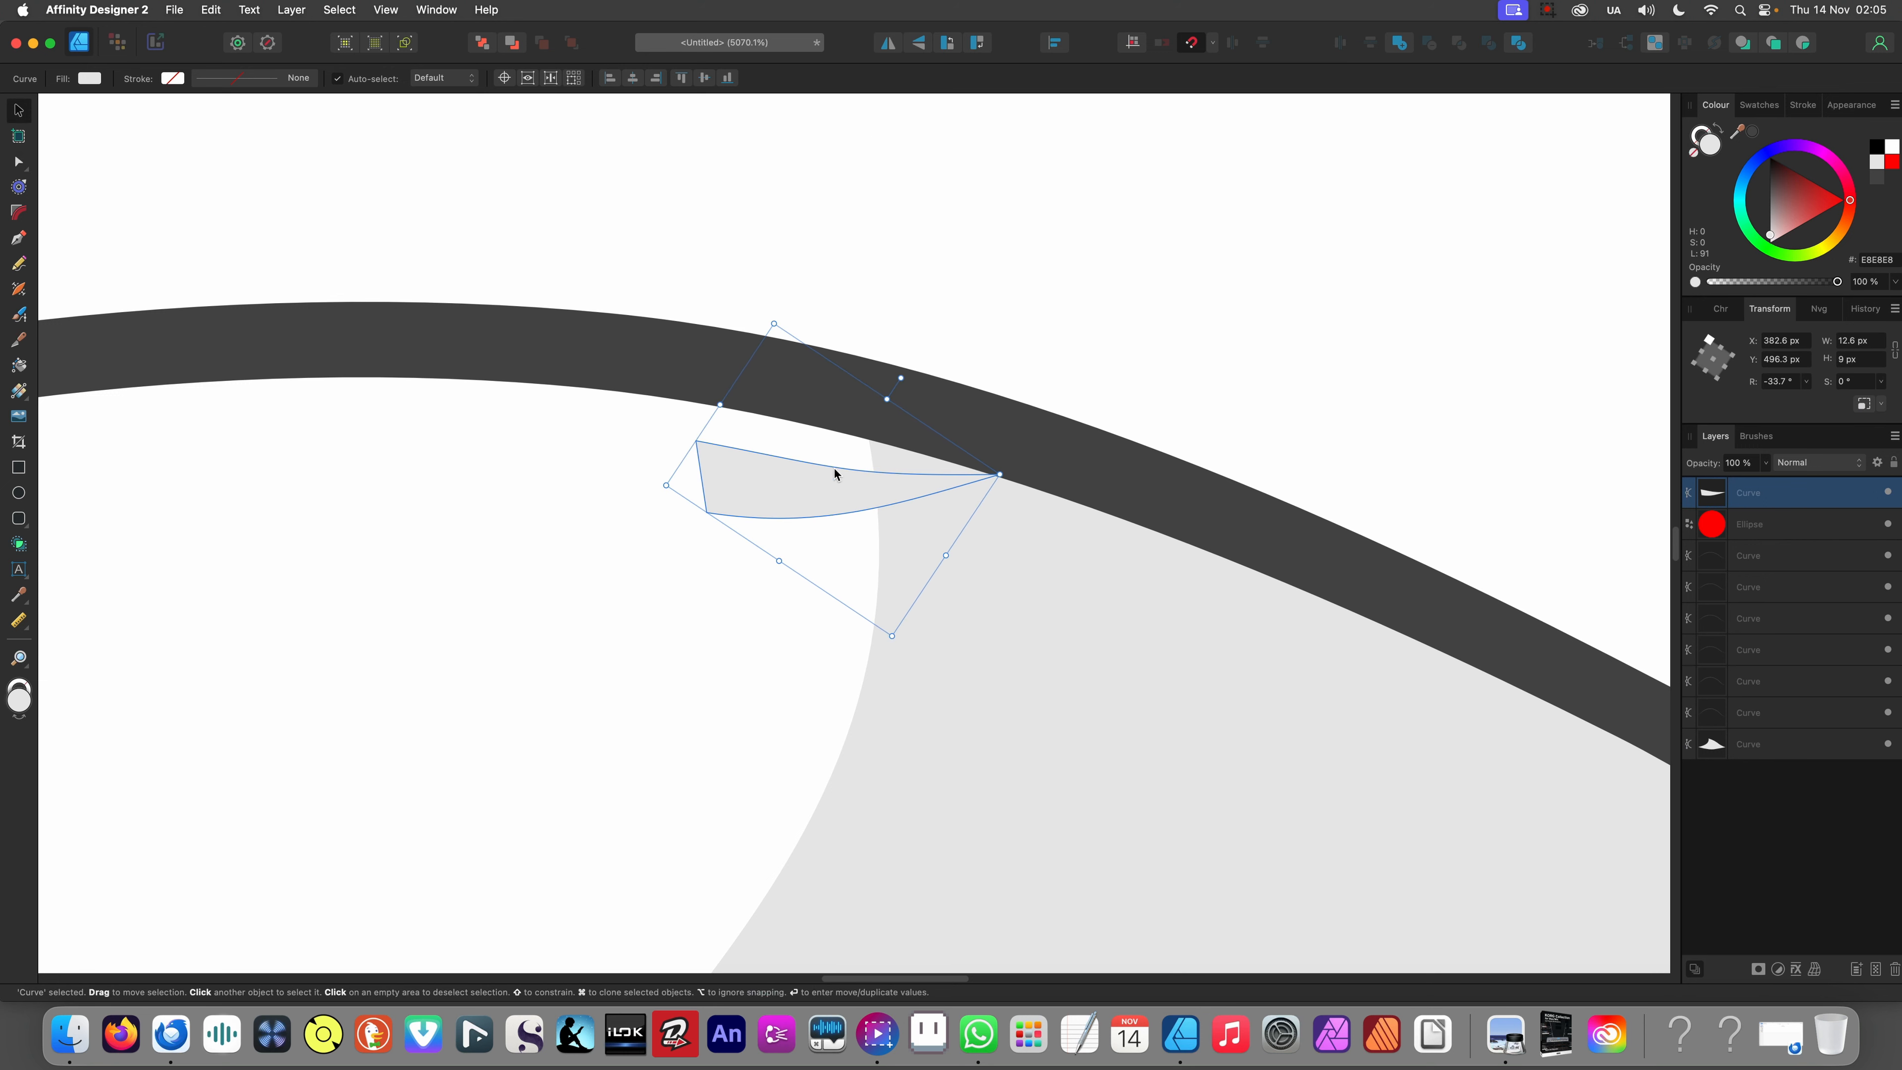
{"action": "mouse_move", "coordinate": [834, 469]}
{"action": "left_mouse_down"}
{"action": "mouse_move", "coordinate": [805, 585]}
{"action": "mouse_move", "coordinate": [867, 471]}
{"action": "left_mouse_up"}
- Fill the sliver with white sampled from the background and rotate it to about -43.9° along the hill line
{"action": "key", "text": "i"}
{"action": "left_click", "coordinate": [757, 586]}
{"action": "key", "text": "v"}
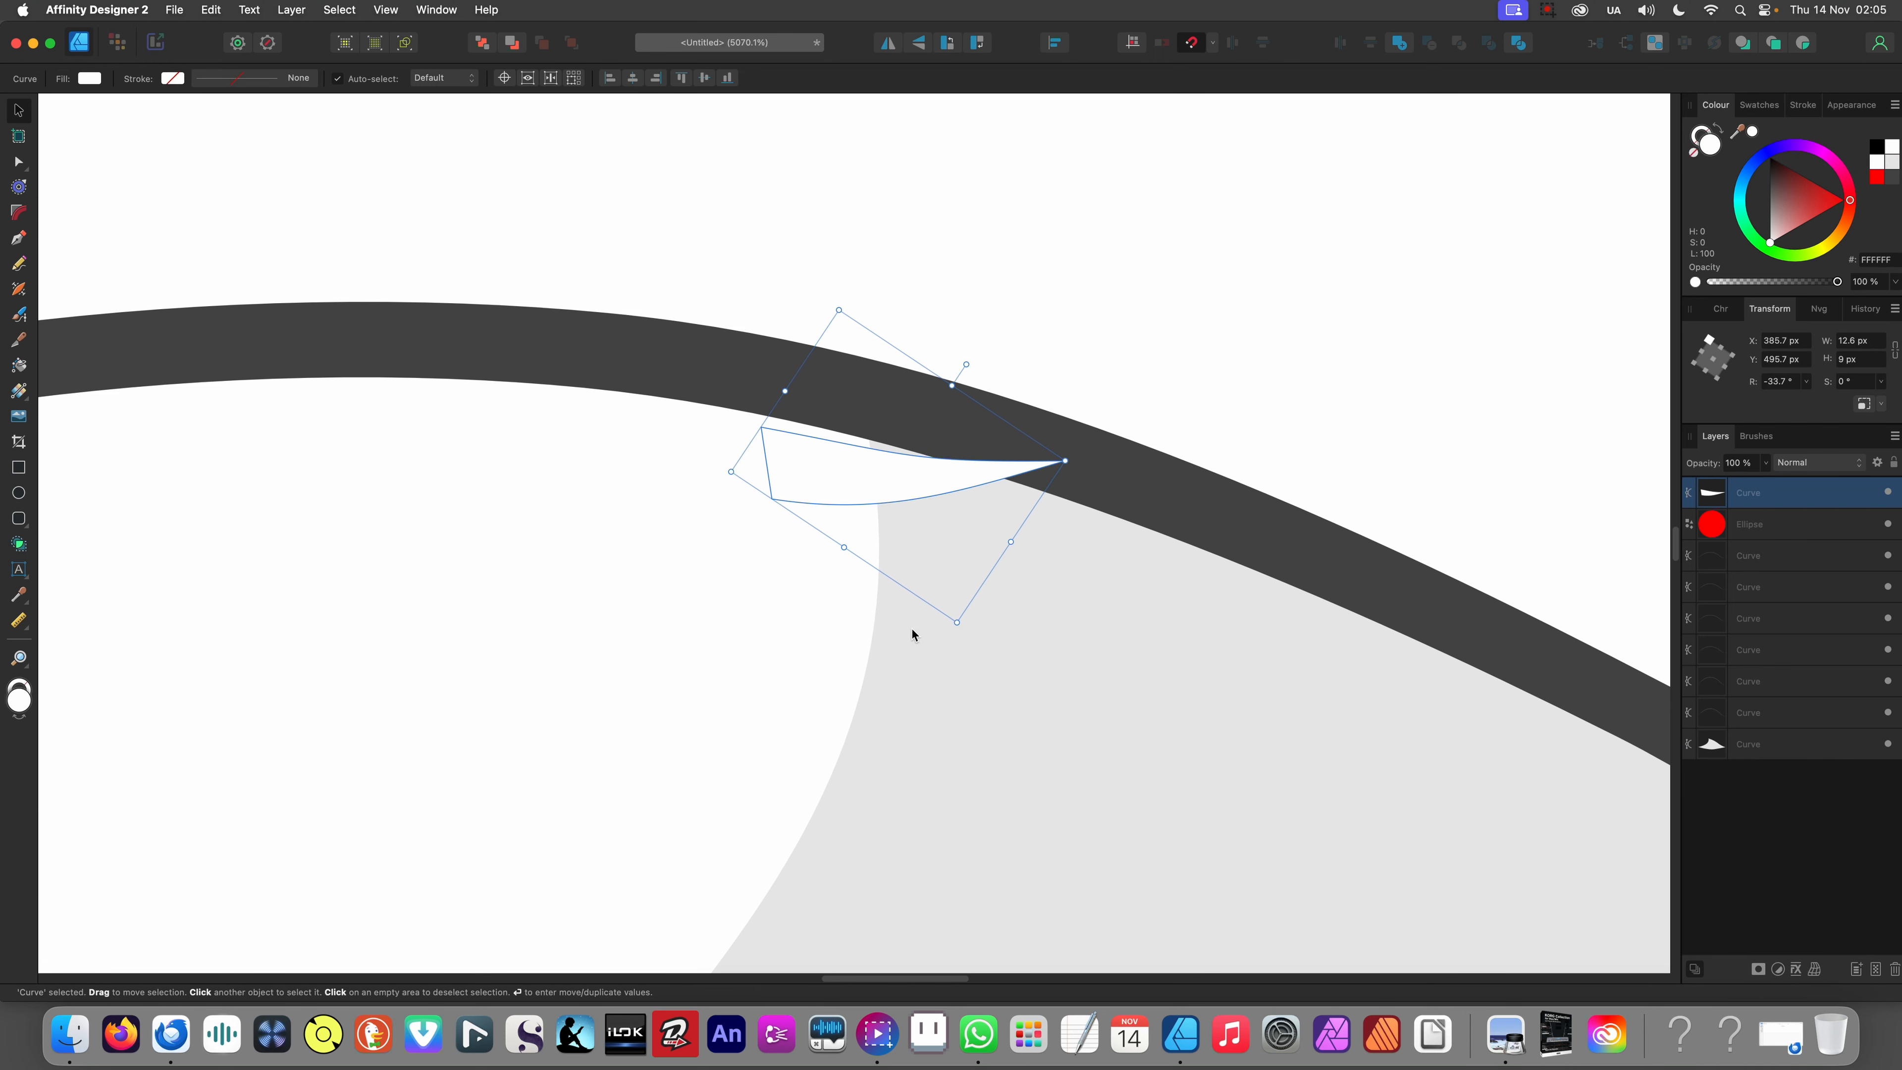
{"action": "left_click_drag", "start_coordinate": [959, 629], "coordinate": [926, 634]}
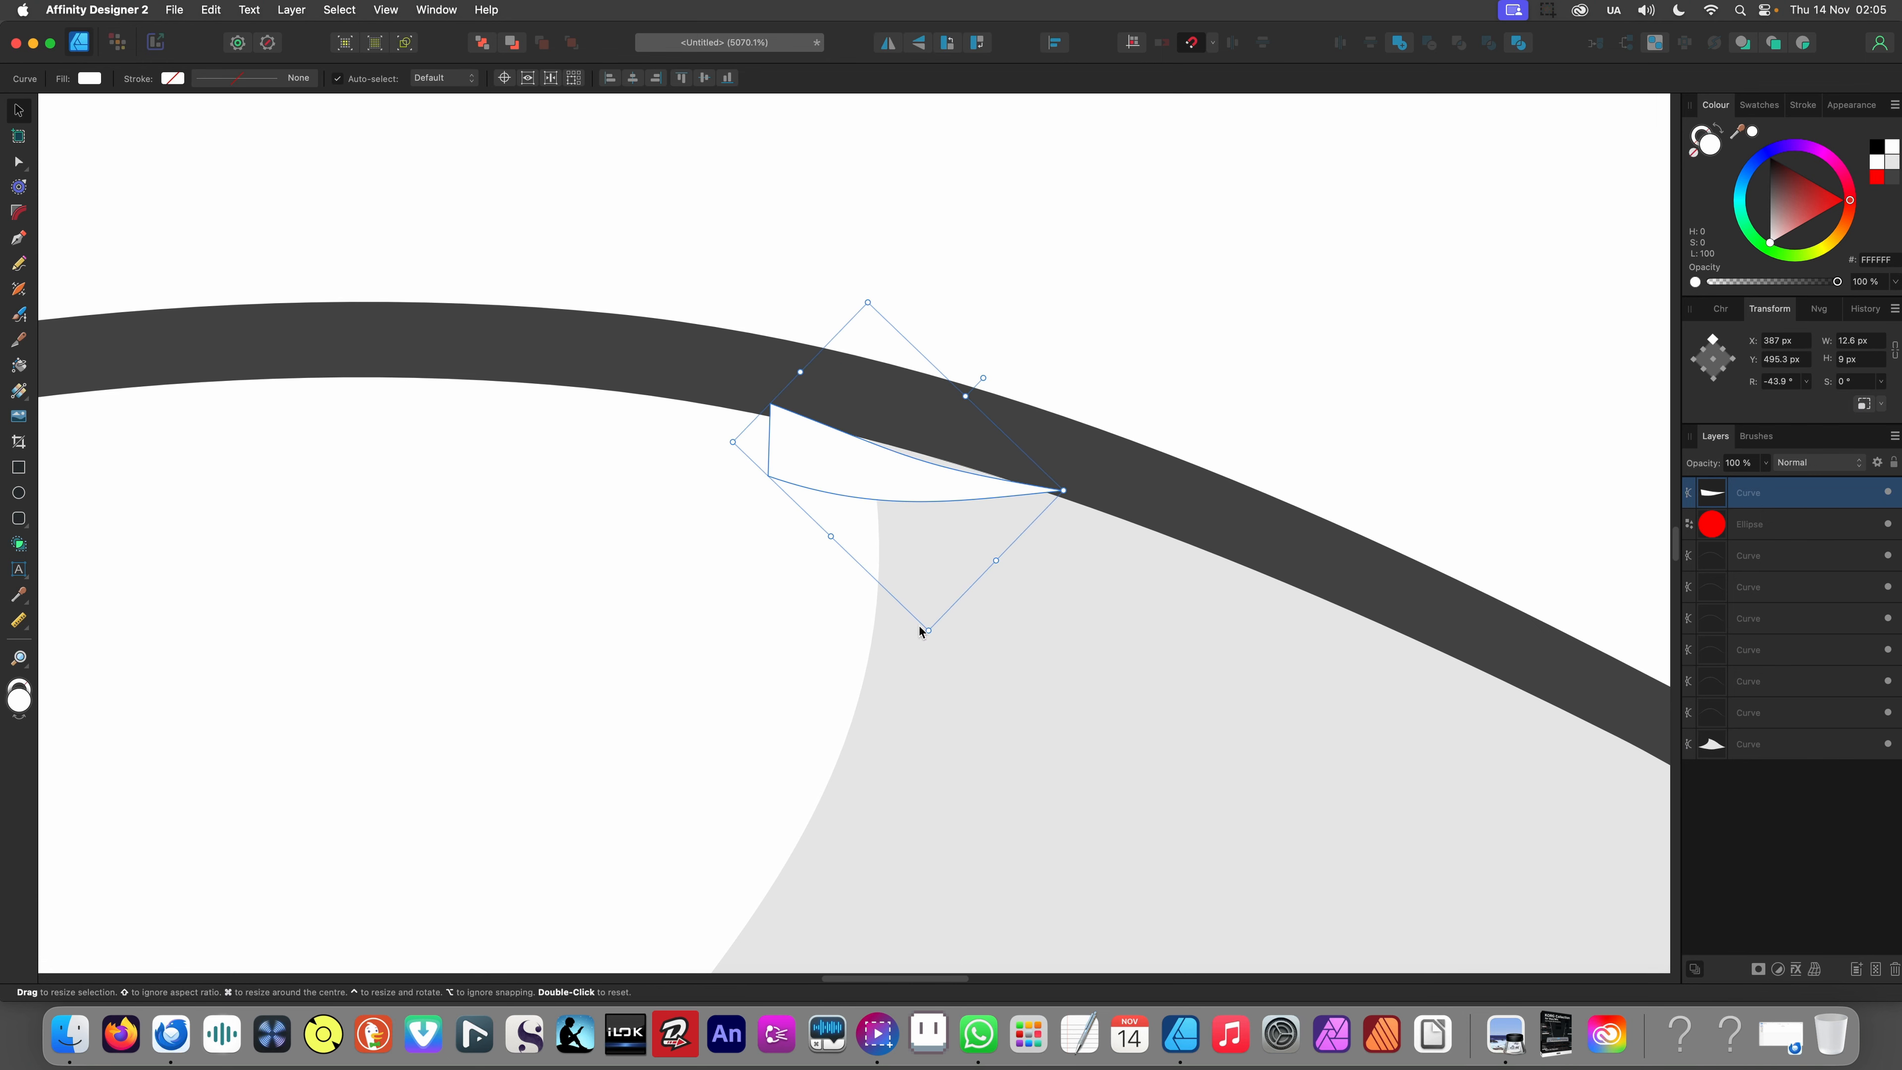
- Flip the white sliver vertically and place rotated copies along the shading's whole left edge to cut it into a jagged hatched fringe
{"action": "left_click", "coordinate": [919, 42]}
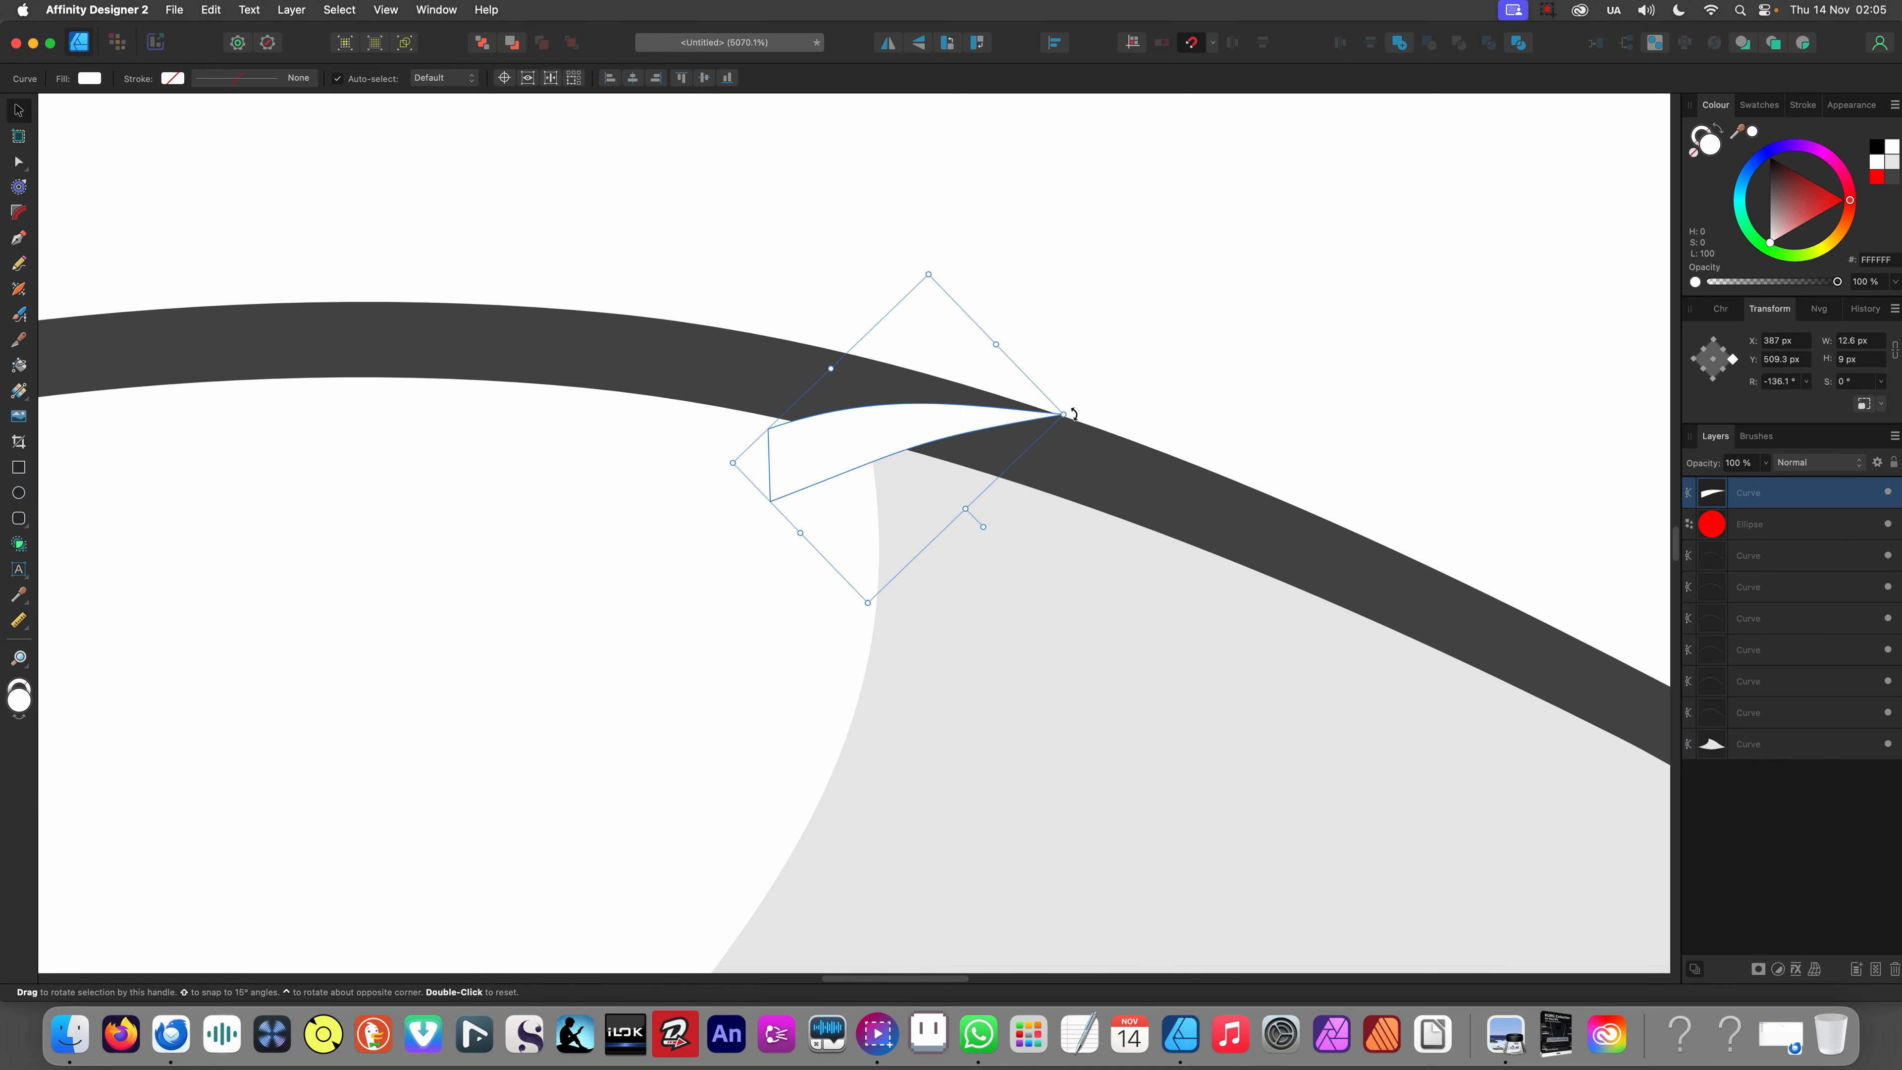
{"action": "mouse_move", "coordinate": [1062, 416]}
{"action": "left_mouse_down"}
{"action": "mouse_move", "coordinate": [1062, 455]}
{"action": "mouse_move", "coordinate": [993, 488]}
{"action": "mouse_move", "coordinate": [999, 506]}
{"action": "mouse_move", "coordinate": [960, 489]}
{"action": "mouse_move", "coordinate": [951, 557]}
{"action": "mouse_move", "coordinate": [849, 746]}
{"action": "mouse_move", "coordinate": [752, 795]}
{"action": "left_mouse_up"}
{"action": "scroll", "coordinate": [997, 421], "scroll_direction": "down", "scroll_amount": 3}
{"action": "mouse_move", "coordinate": [875, 705]}
{"action": "left_mouse_down"}
{"action": "mouse_move", "coordinate": [822, 778]}
{"action": "mouse_move", "coordinate": [1034, 665]}
{"action": "mouse_move", "coordinate": [1106, 519]}
{"action": "mouse_move", "coordinate": [891, 617]}
{"action": "mouse_move", "coordinate": [588, 667]}
{"action": "left_mouse_up"}
{"action": "left_click", "coordinate": [968, 560], "text": "super"}
{"action": "scroll", "coordinate": [816, 577], "scroll_direction": "down", "scroll_amount": 10}
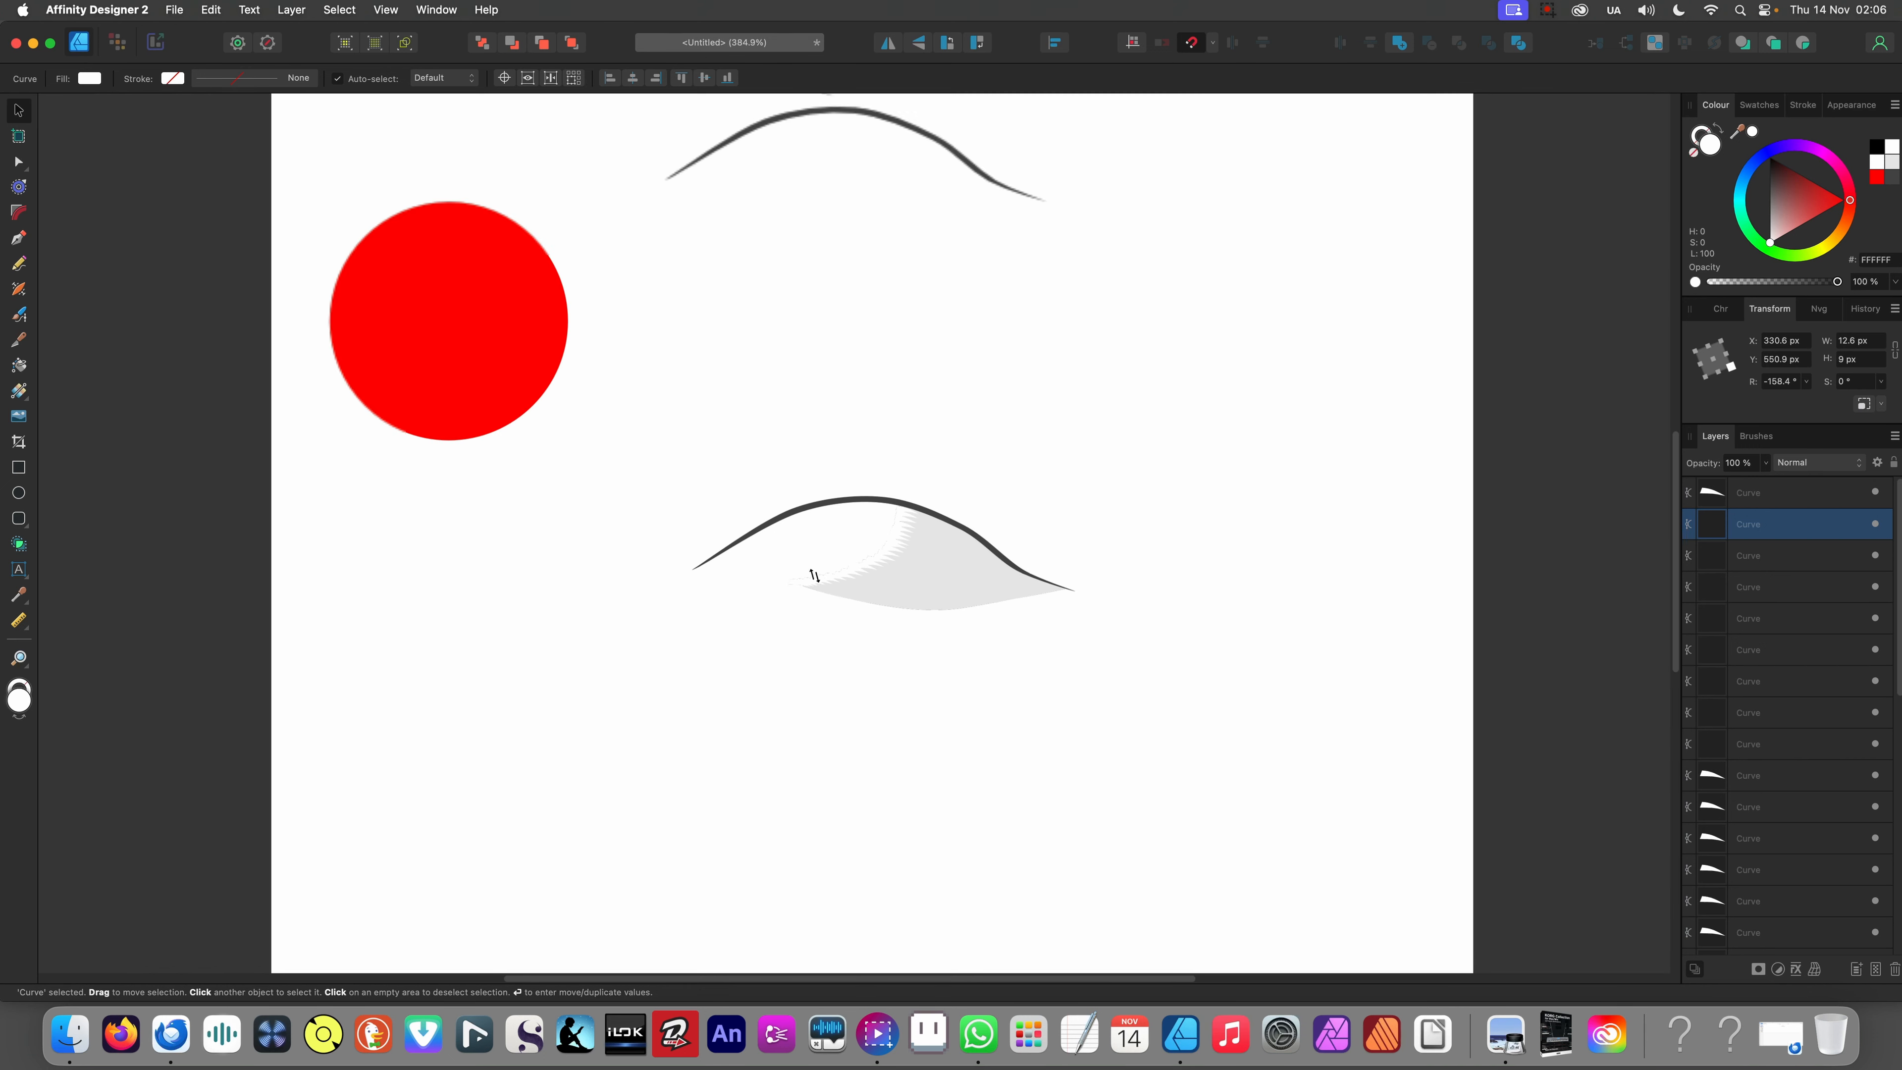
{"action": "left_click", "coordinate": [808, 649]}
{"action": "scroll", "coordinate": [903, 600], "scroll_direction": "up", "scroll_amount": 6}
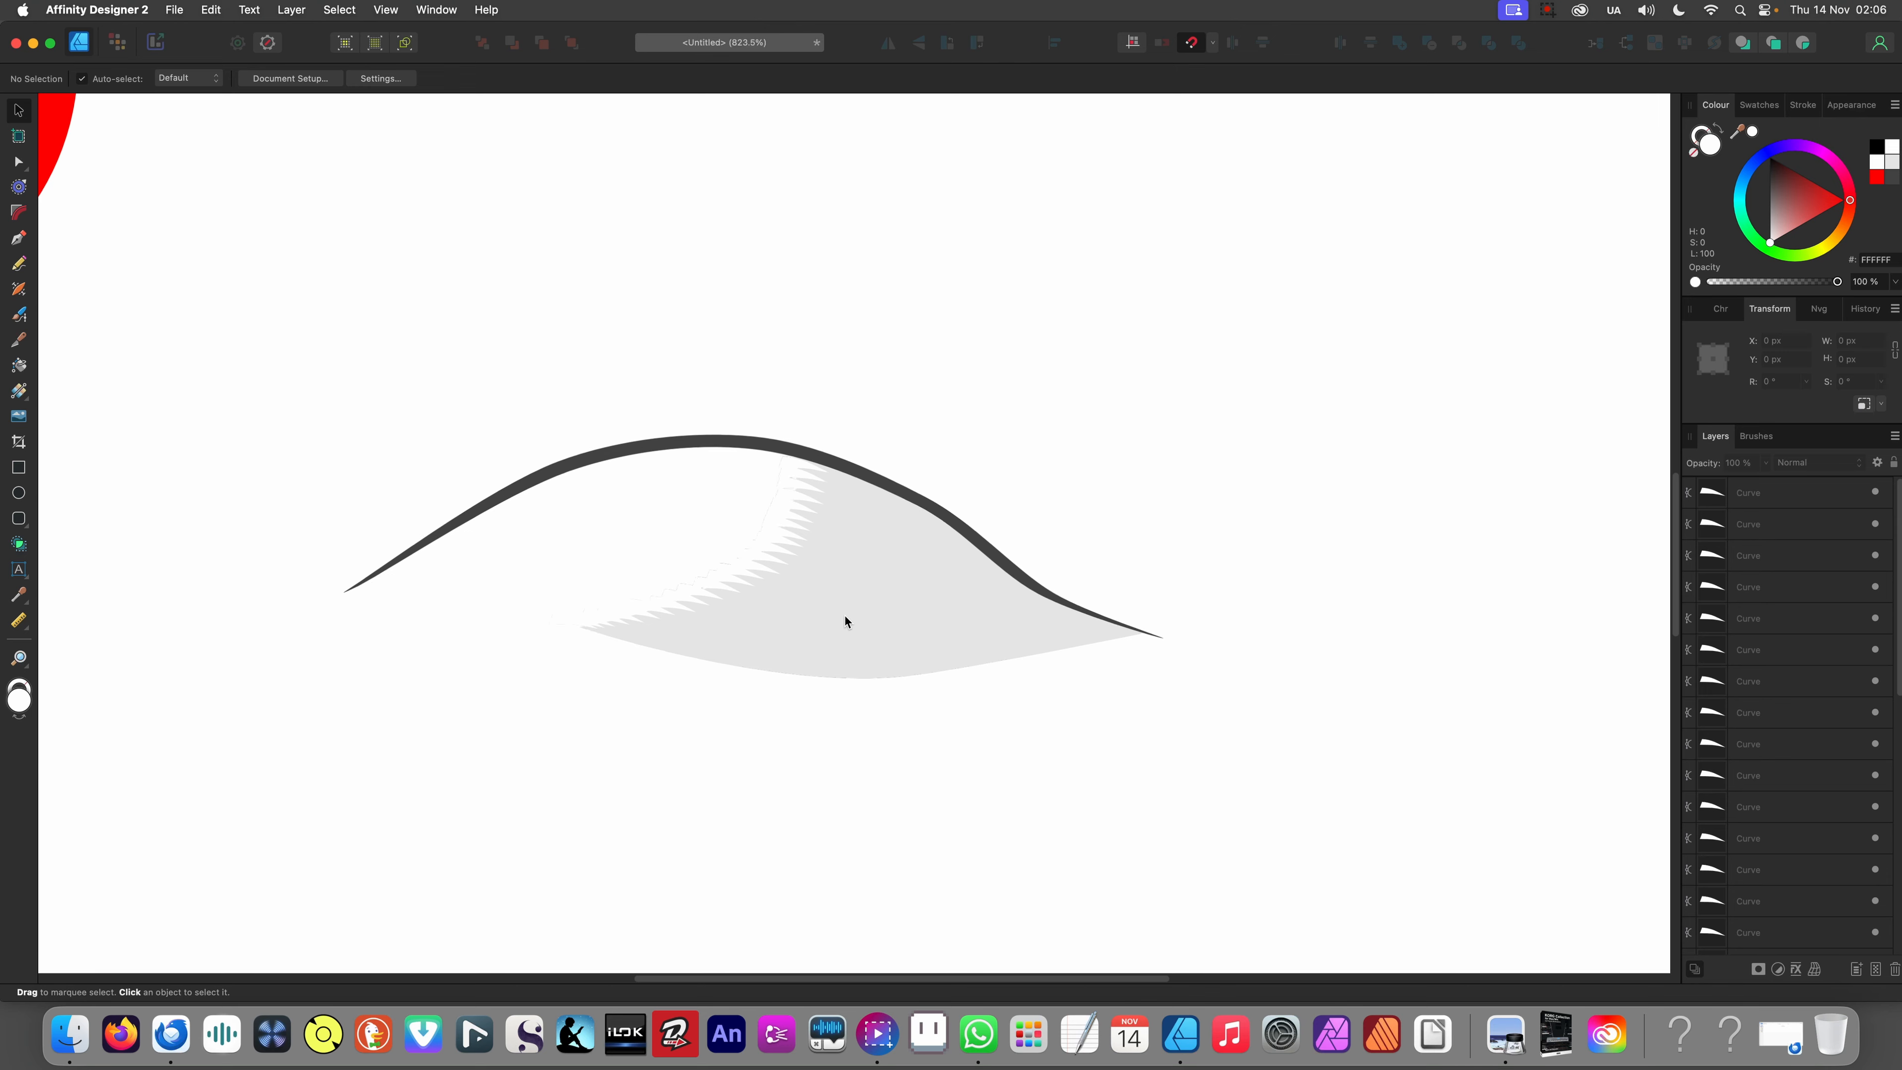
- Draw a closed white crescent-like shape with the Pencil tool inside the right part of the shading, against the hill line
{"action": "scroll", "coordinate": [844, 616], "scroll_direction": "up", "scroll_amount": 4}
{"action": "key", "text": "n"}
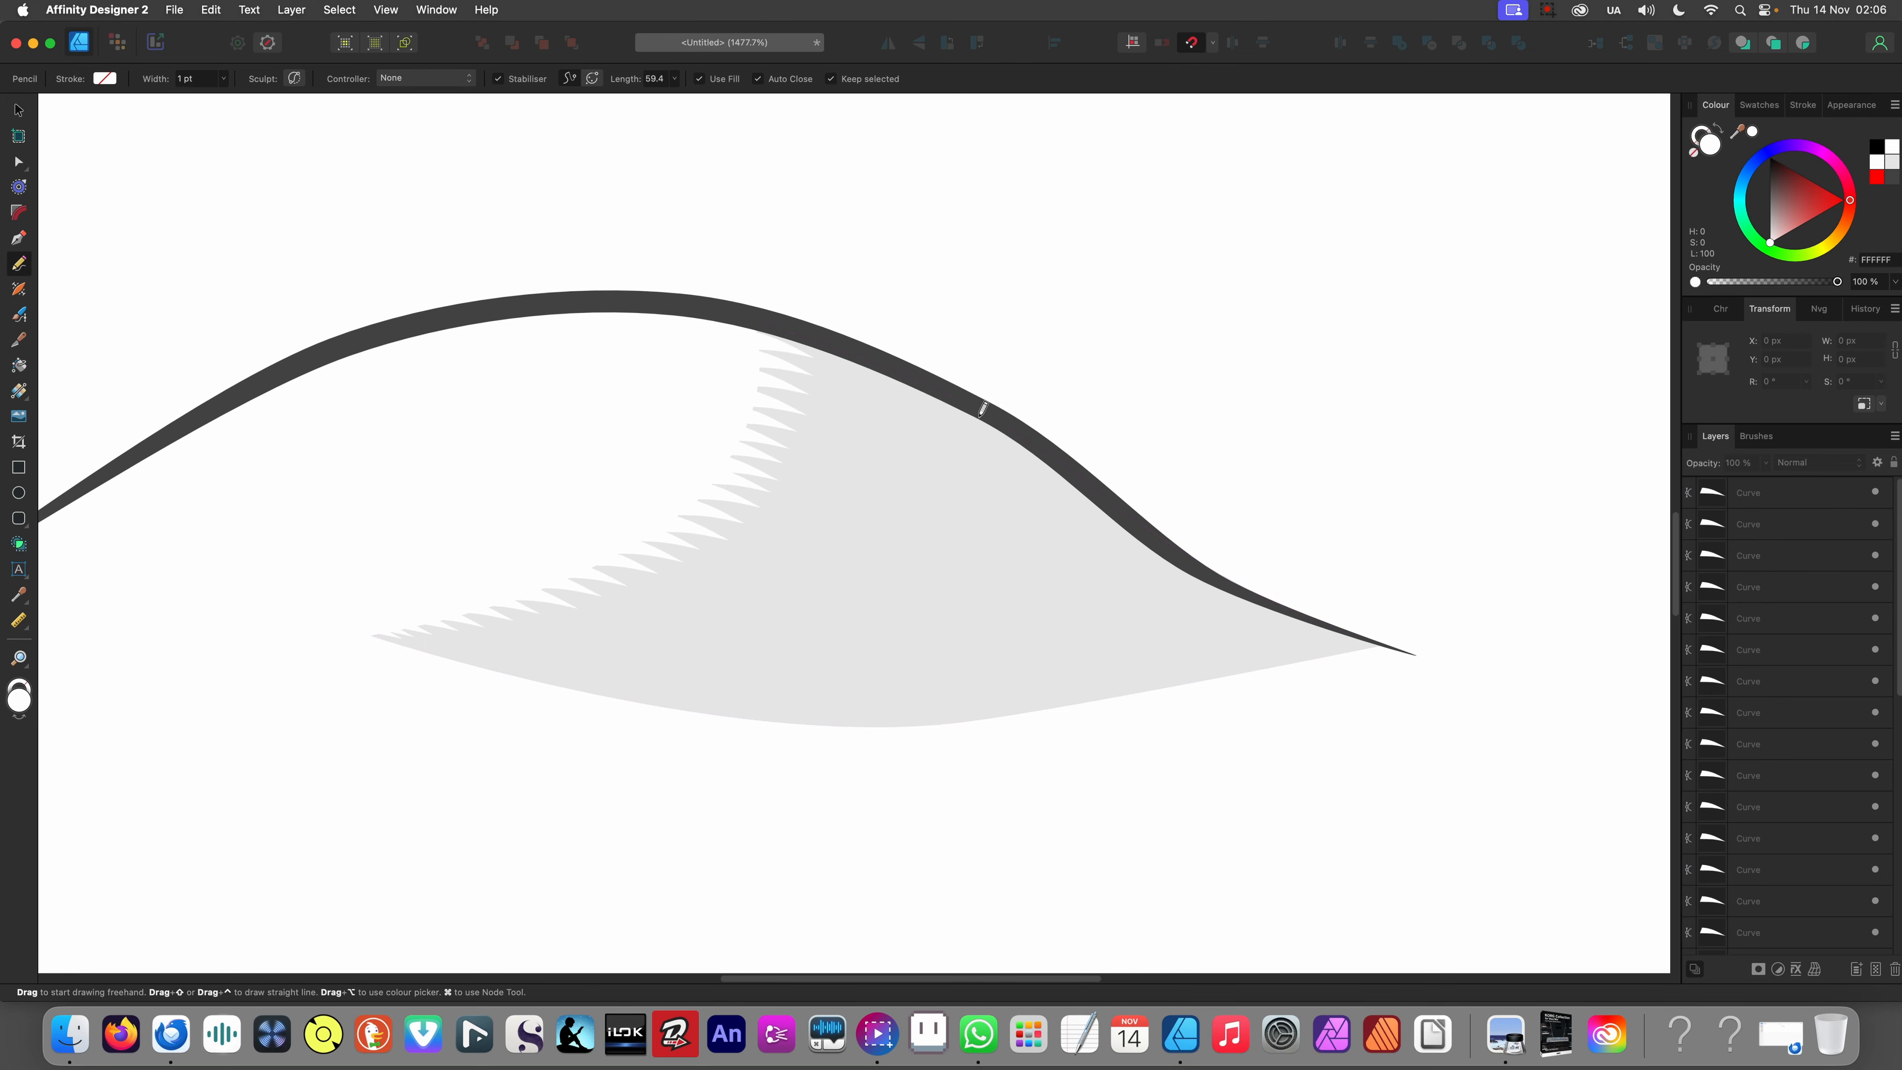
{"action": "mouse_move", "coordinate": [923, 590]}
{"action": "left_mouse_down"}
{"action": "mouse_move", "coordinate": [593, 656]}
{"action": "mouse_move", "coordinate": [941, 653]}
{"action": "mouse_move", "coordinate": [1260, 563]}
{"action": "left_mouse_up"}
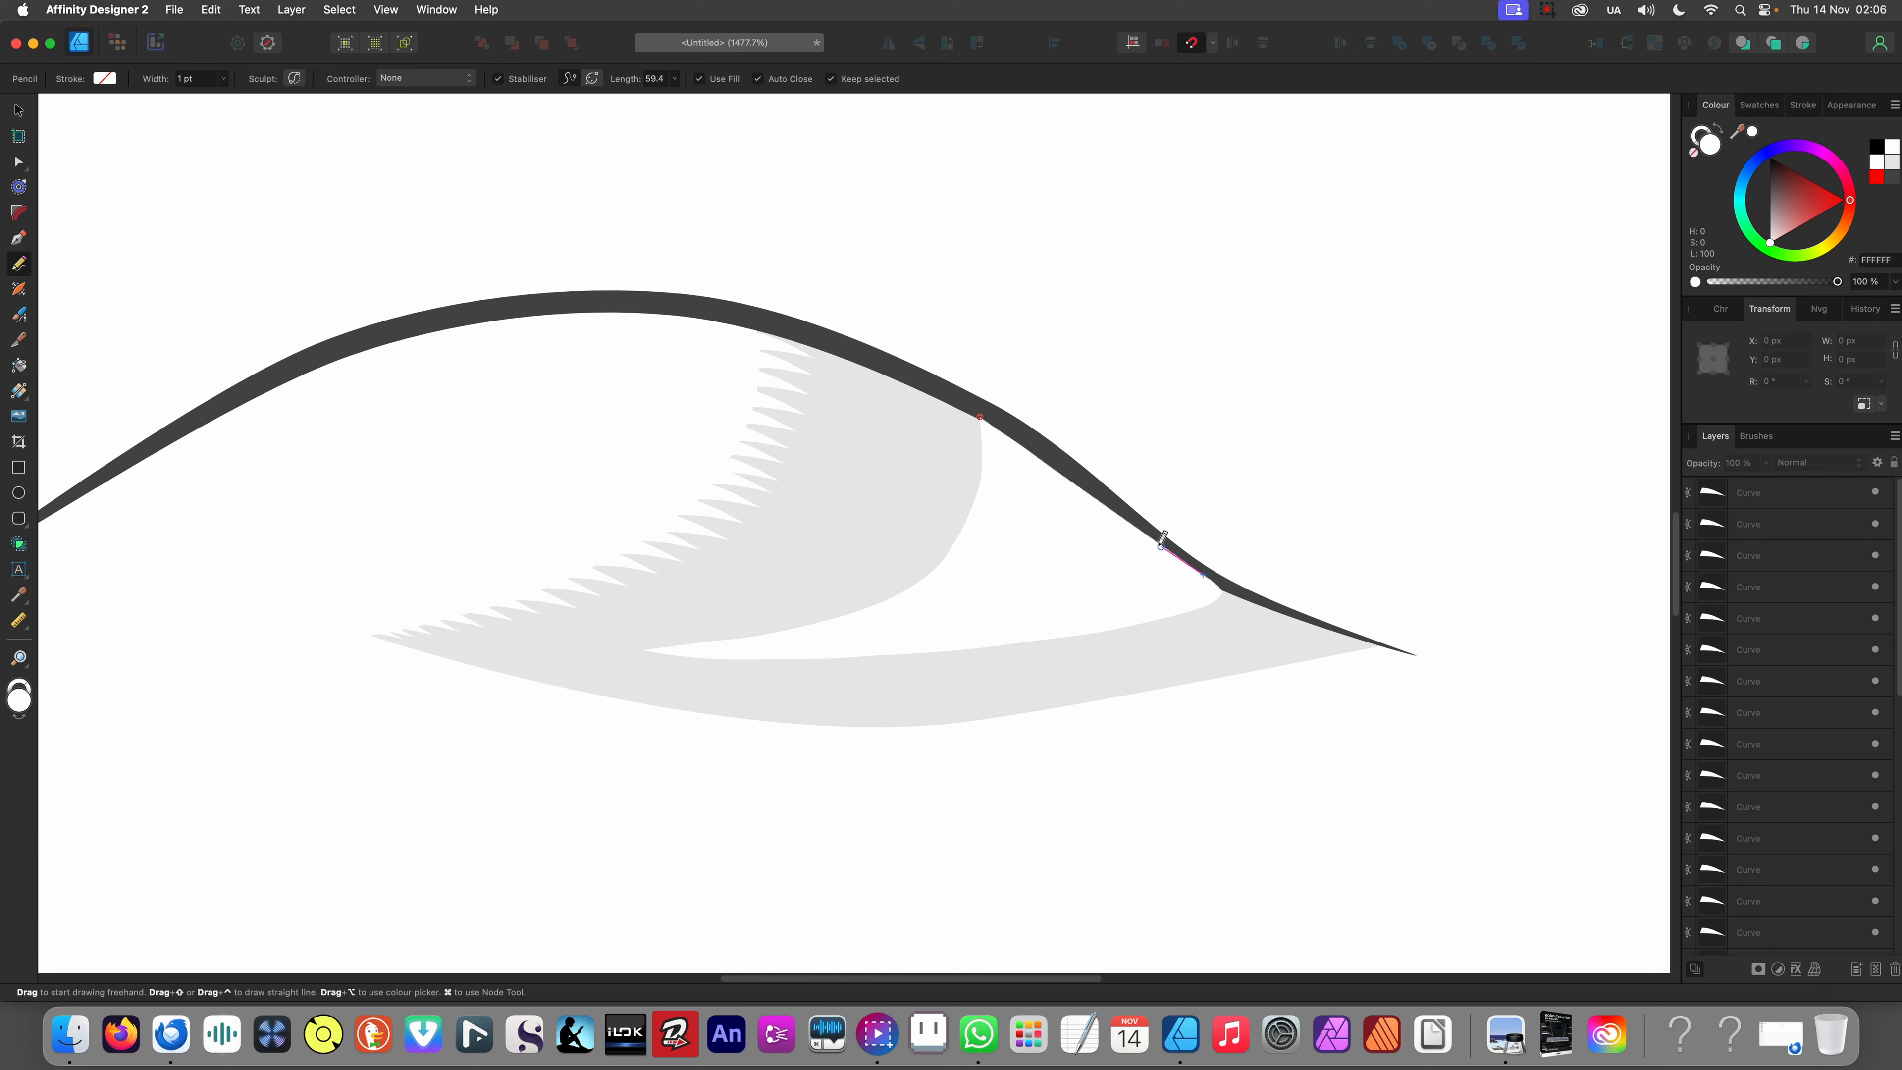
{"action": "left_click_drag", "start_coordinate": [1052, 447], "coordinate": [1040, 437]}
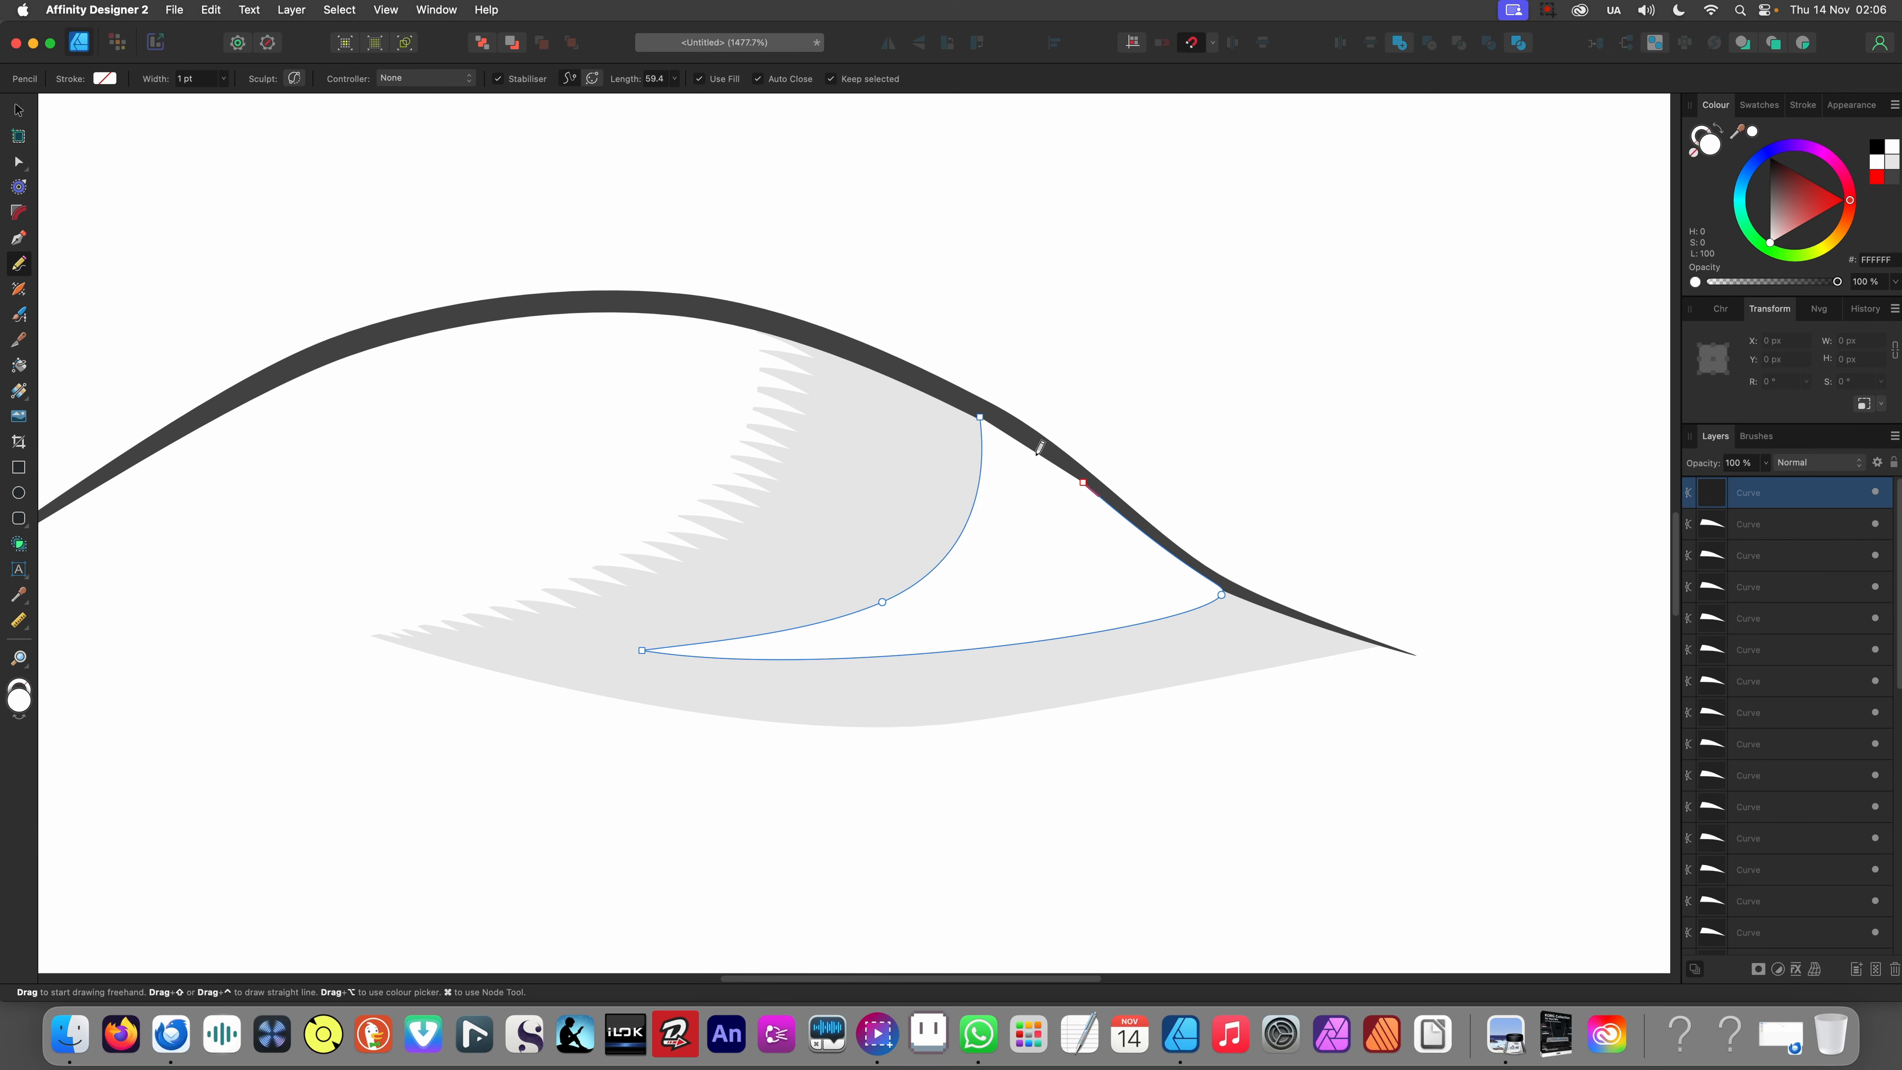
{"action": "key", "text": "v"}
{"action": "left_click", "coordinate": [1177, 755]}
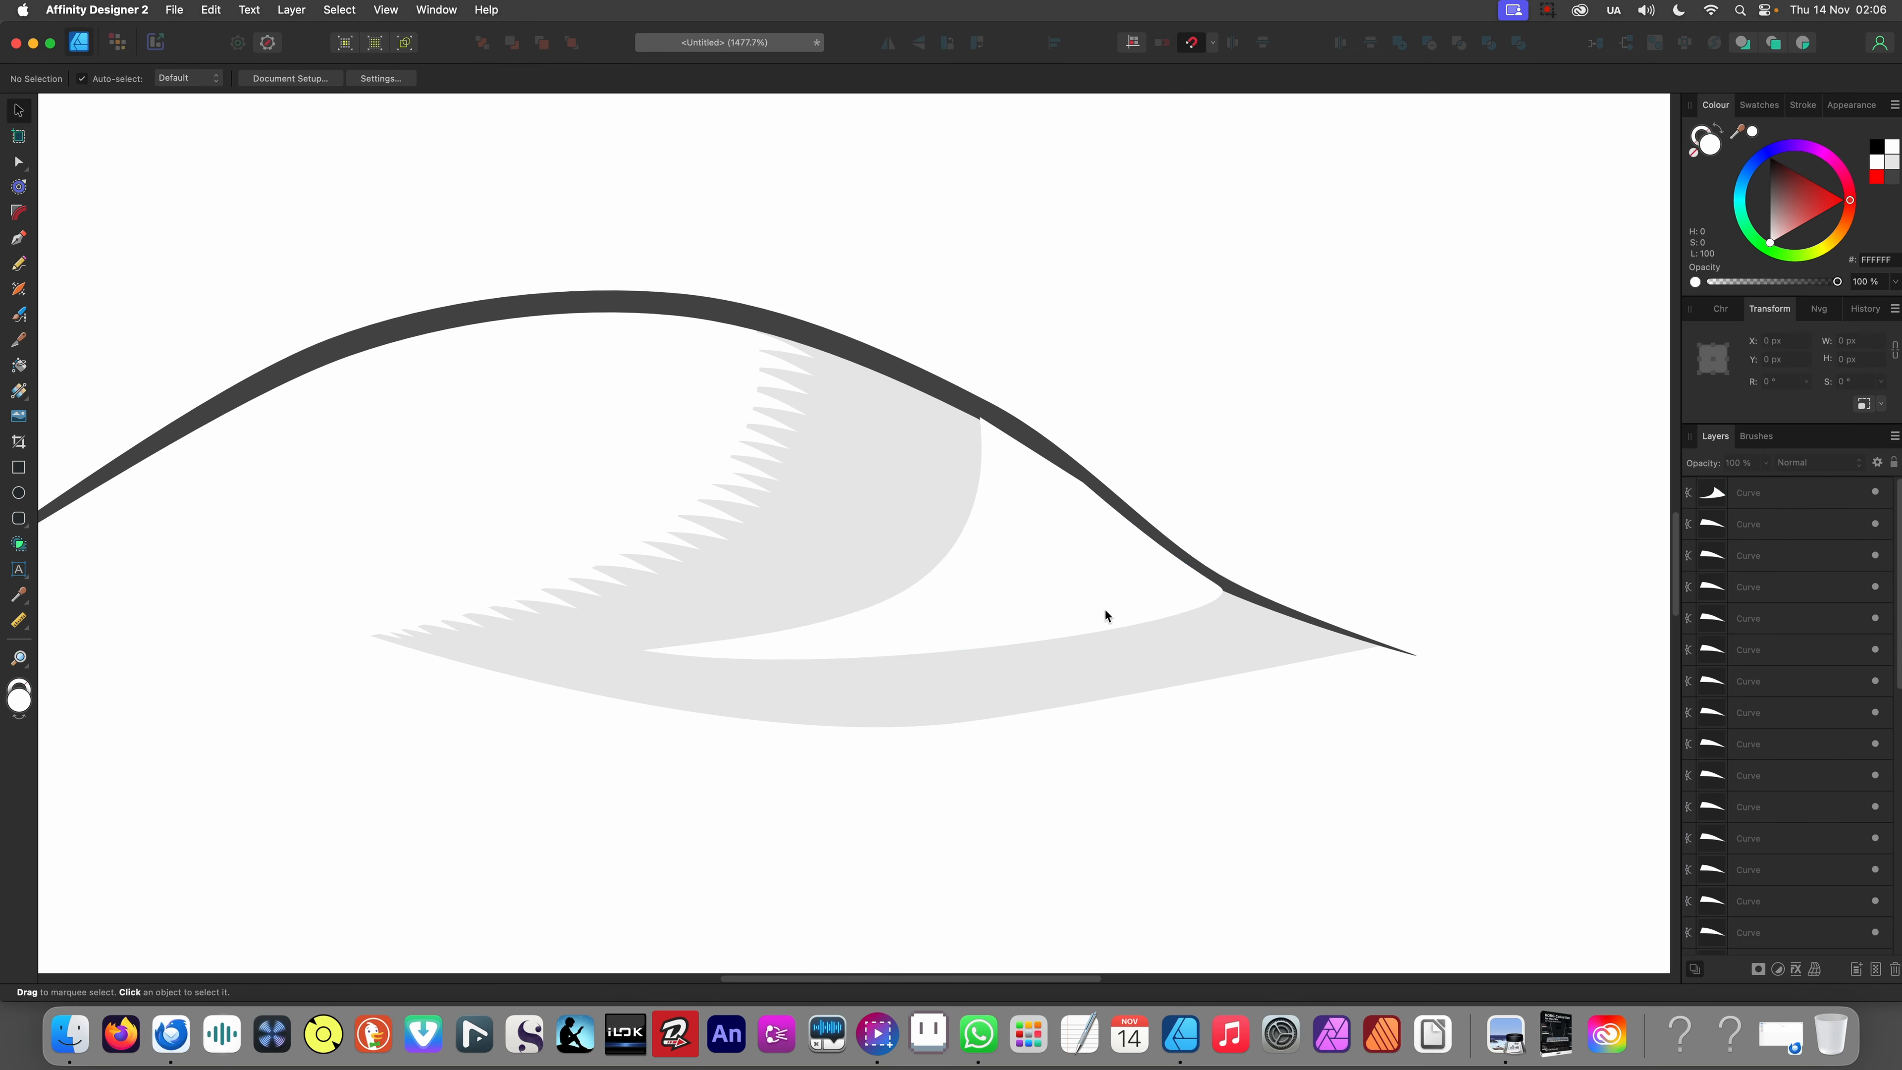
- Fill the inner shape with the sampled shading grey and darken it slightly to DCDCDC
{"action": "left_click", "coordinate": [1105, 602]}
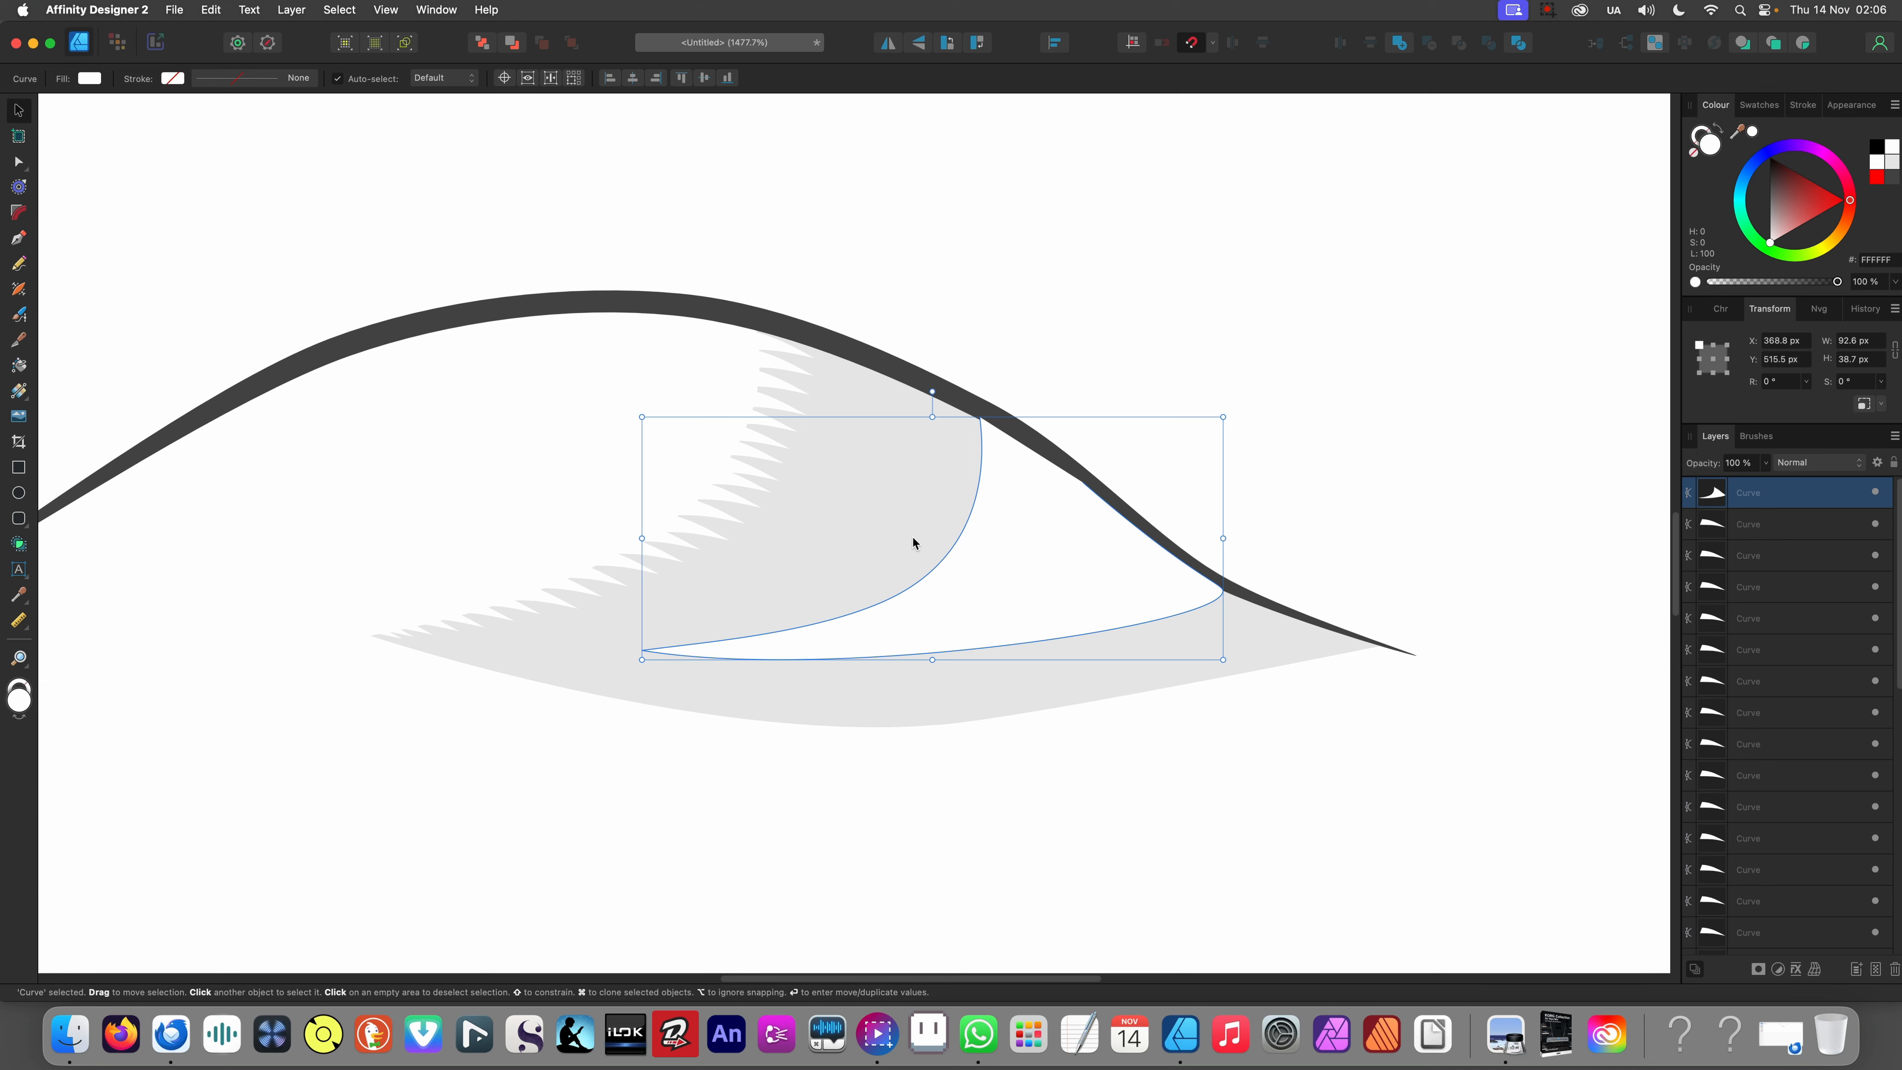
{"action": "key", "text": "i"}
{"action": "left_click", "coordinate": [904, 520]}
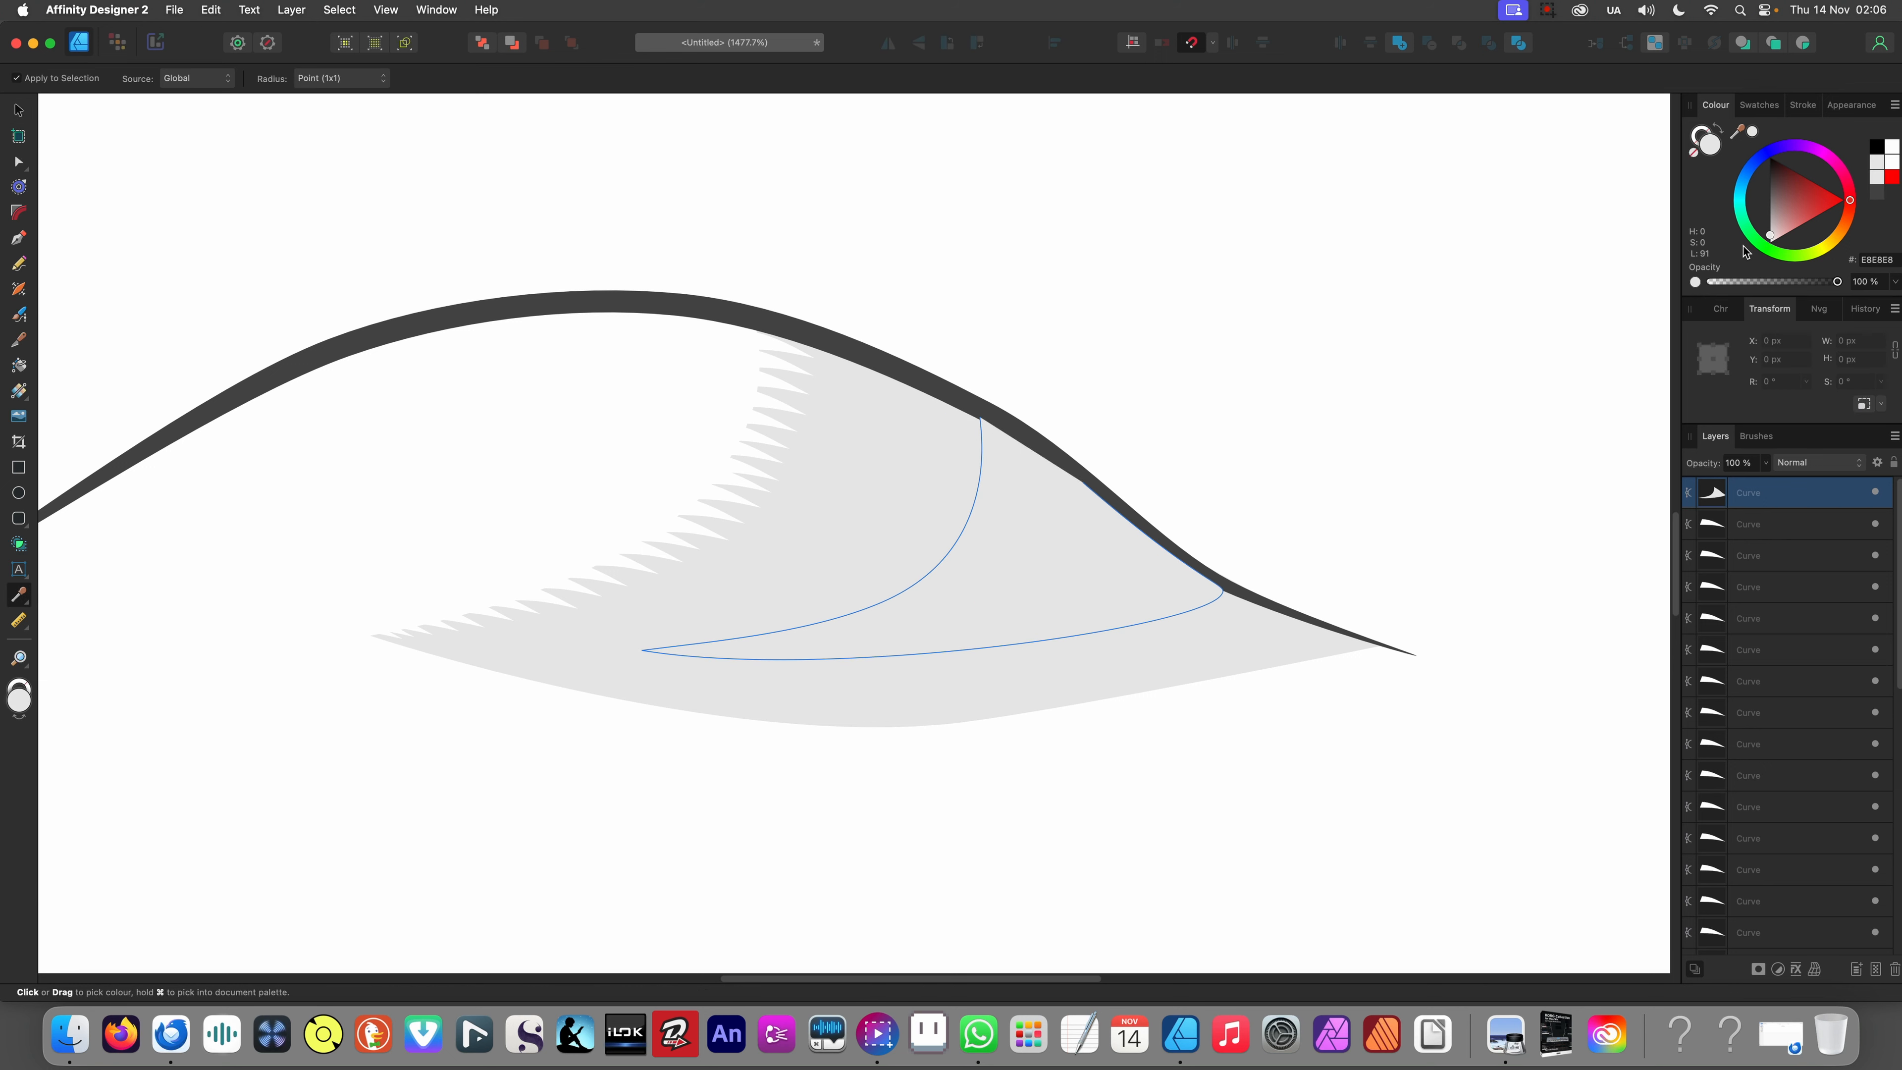
{"action": "left_click_drag", "start_coordinate": [1772, 238], "coordinate": [1768, 234]}
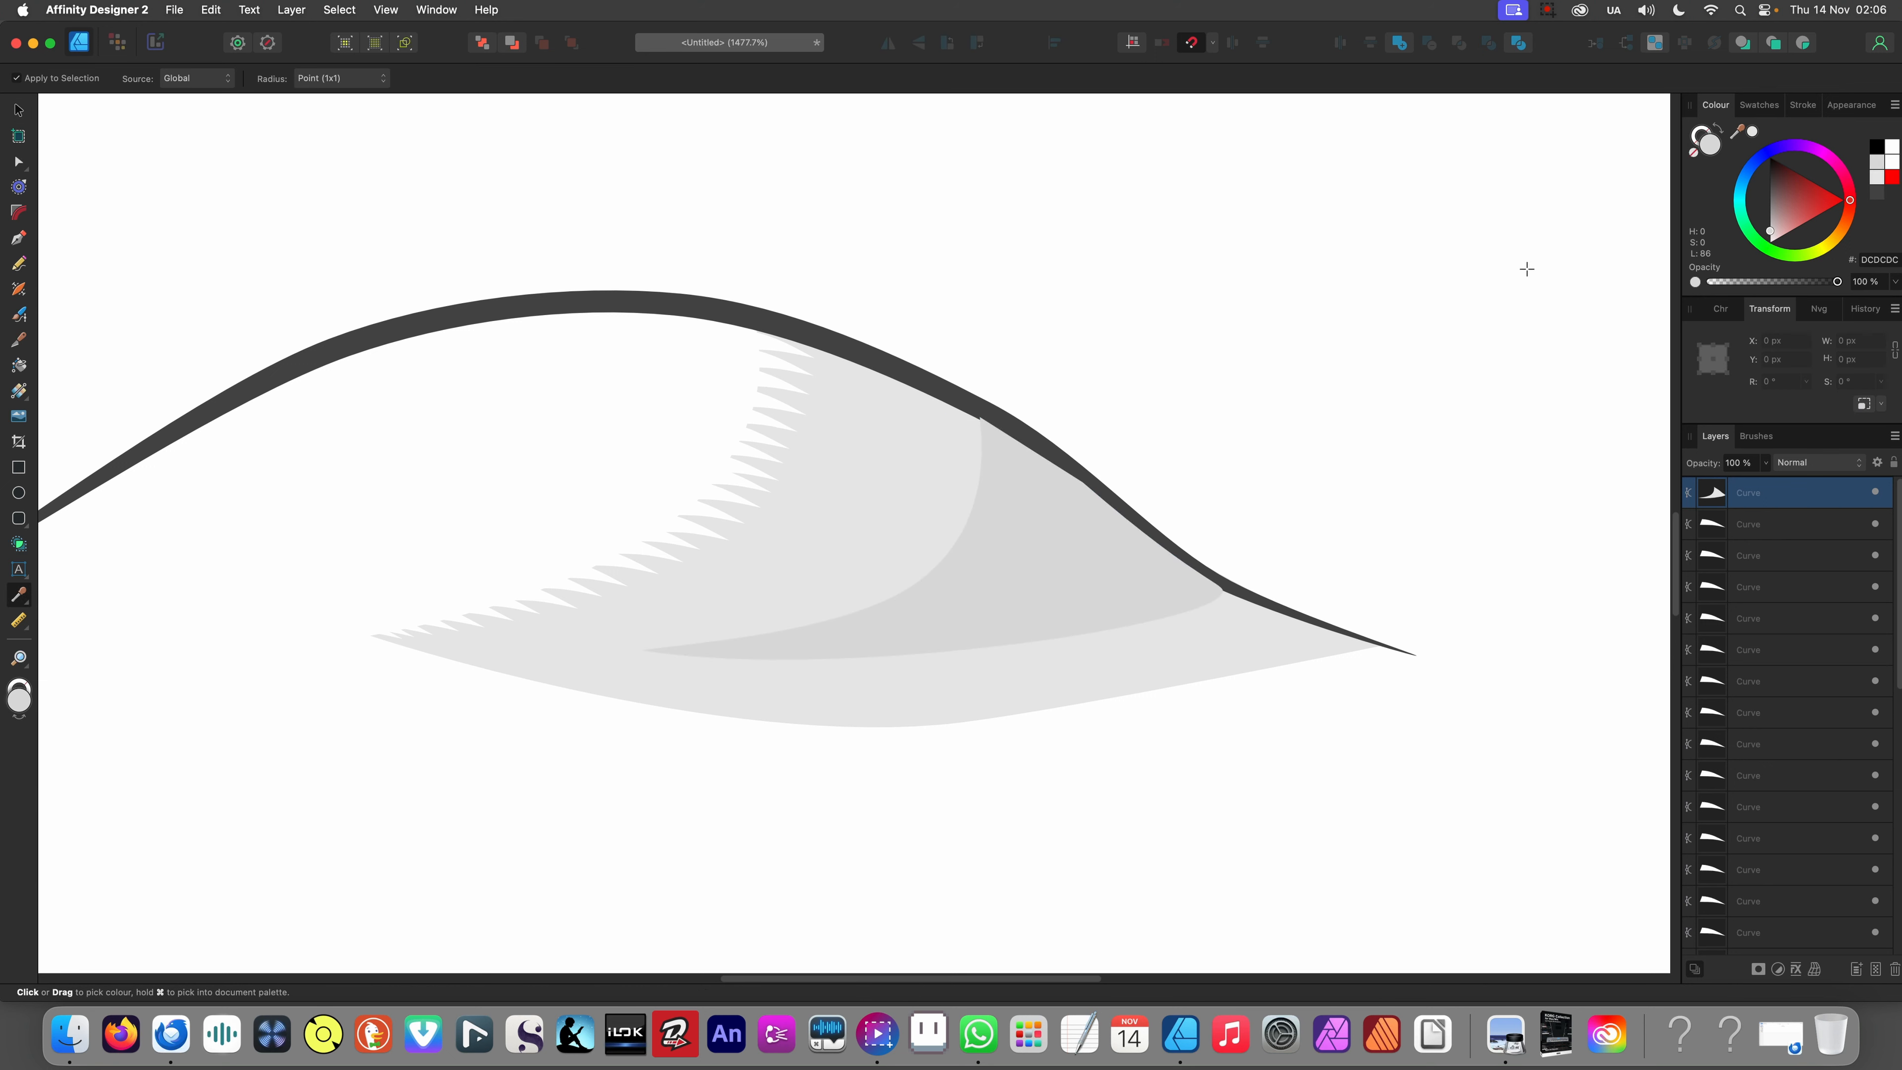
{"action": "key", "text": "v"}
{"action": "left_click", "coordinate": [975, 289]}
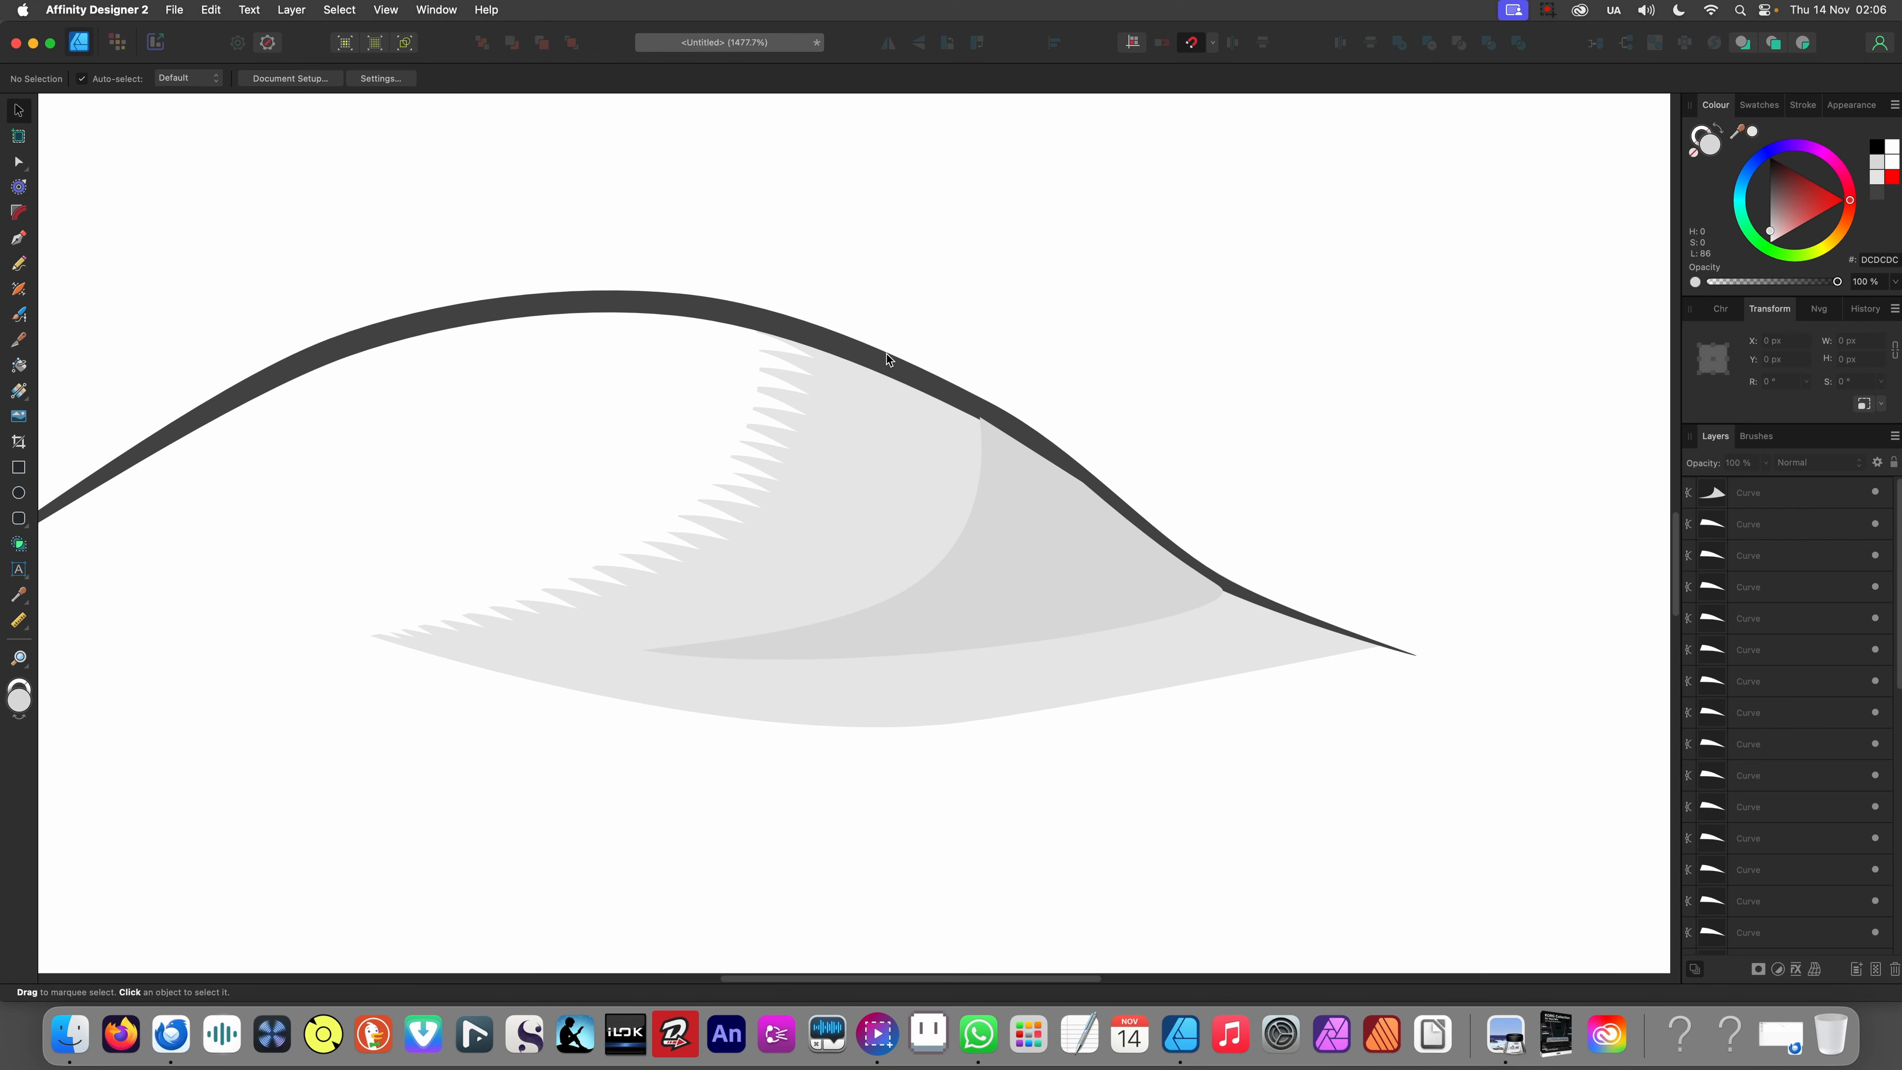
- Cut the dark hill line and paste it back above the darker inner shading shape
{"action": "left_click", "coordinate": [886, 354]}
{"action": "key", "text": "super+x"}
{"action": "left_click", "coordinate": [1001, 505]}
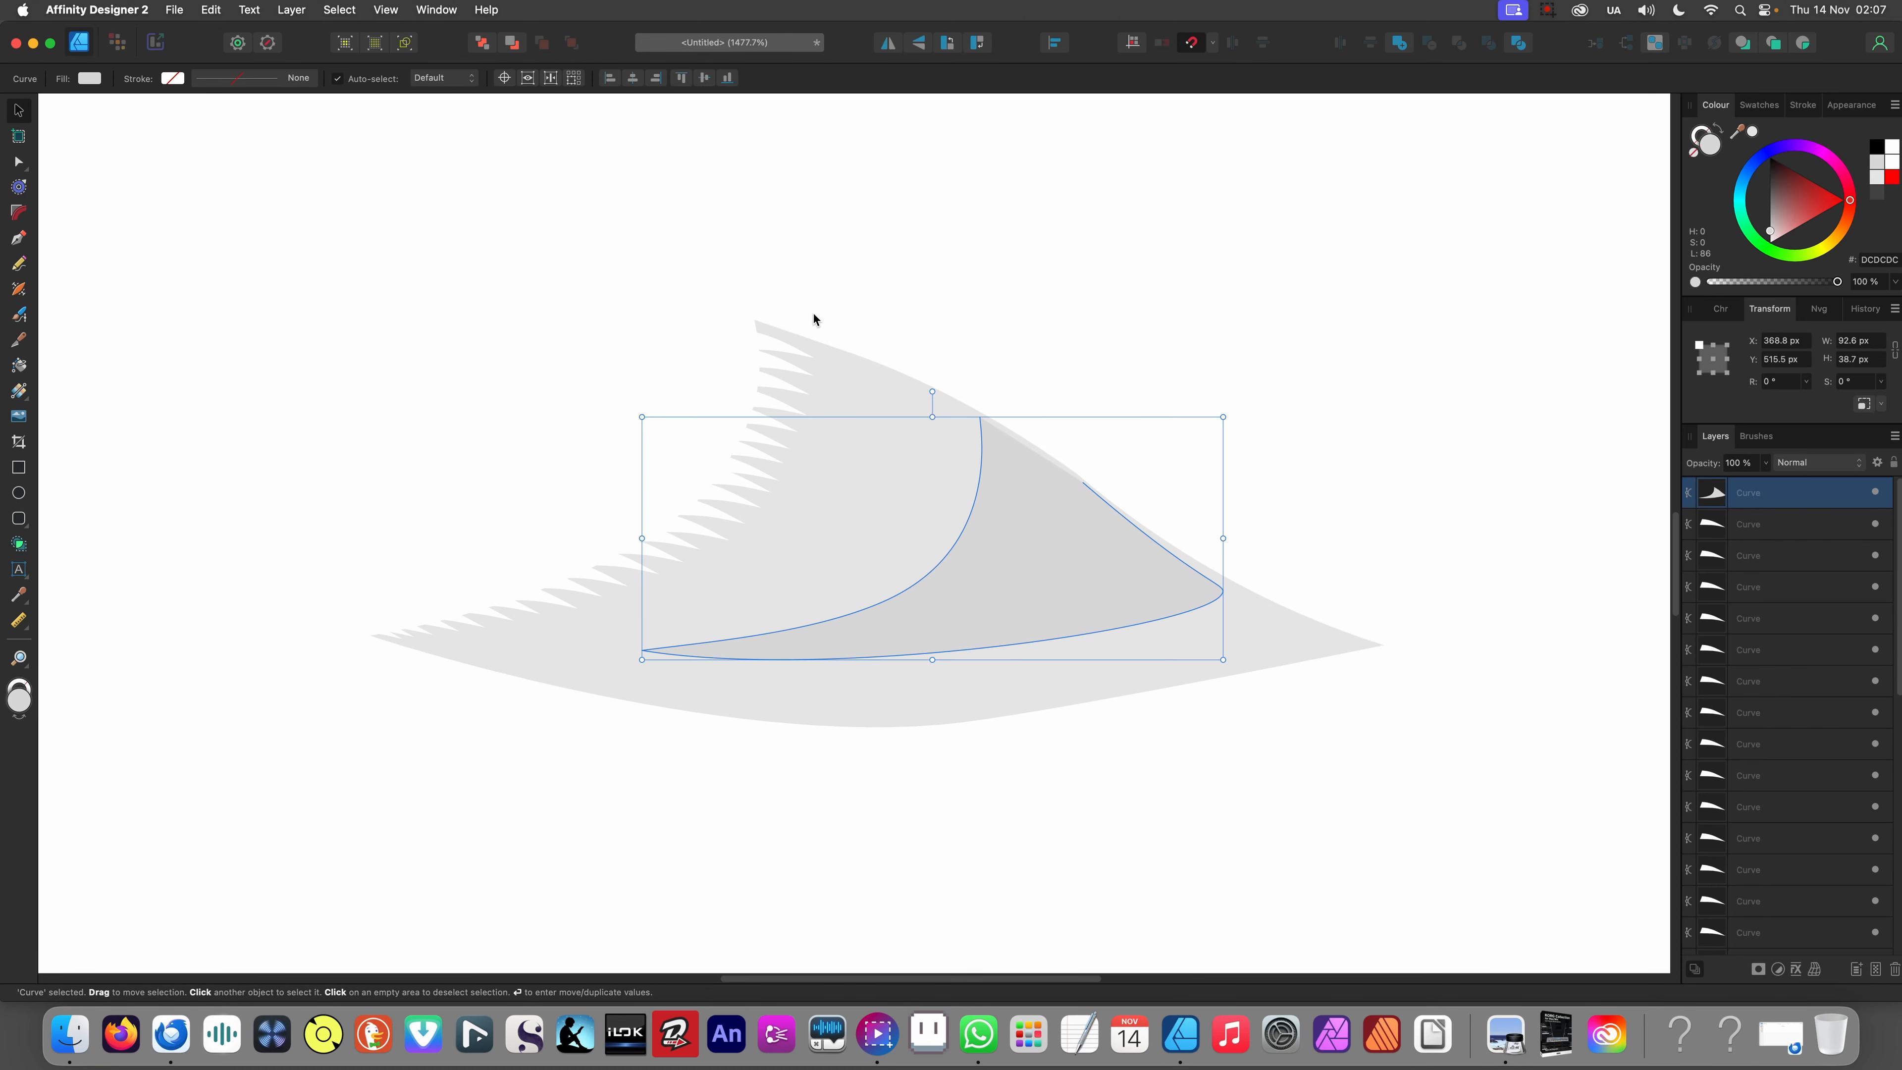
{"action": "key", "text": "super+v"}
{"action": "scroll", "coordinate": [684, 196], "scroll_direction": "down", "scroll_amount": 15}
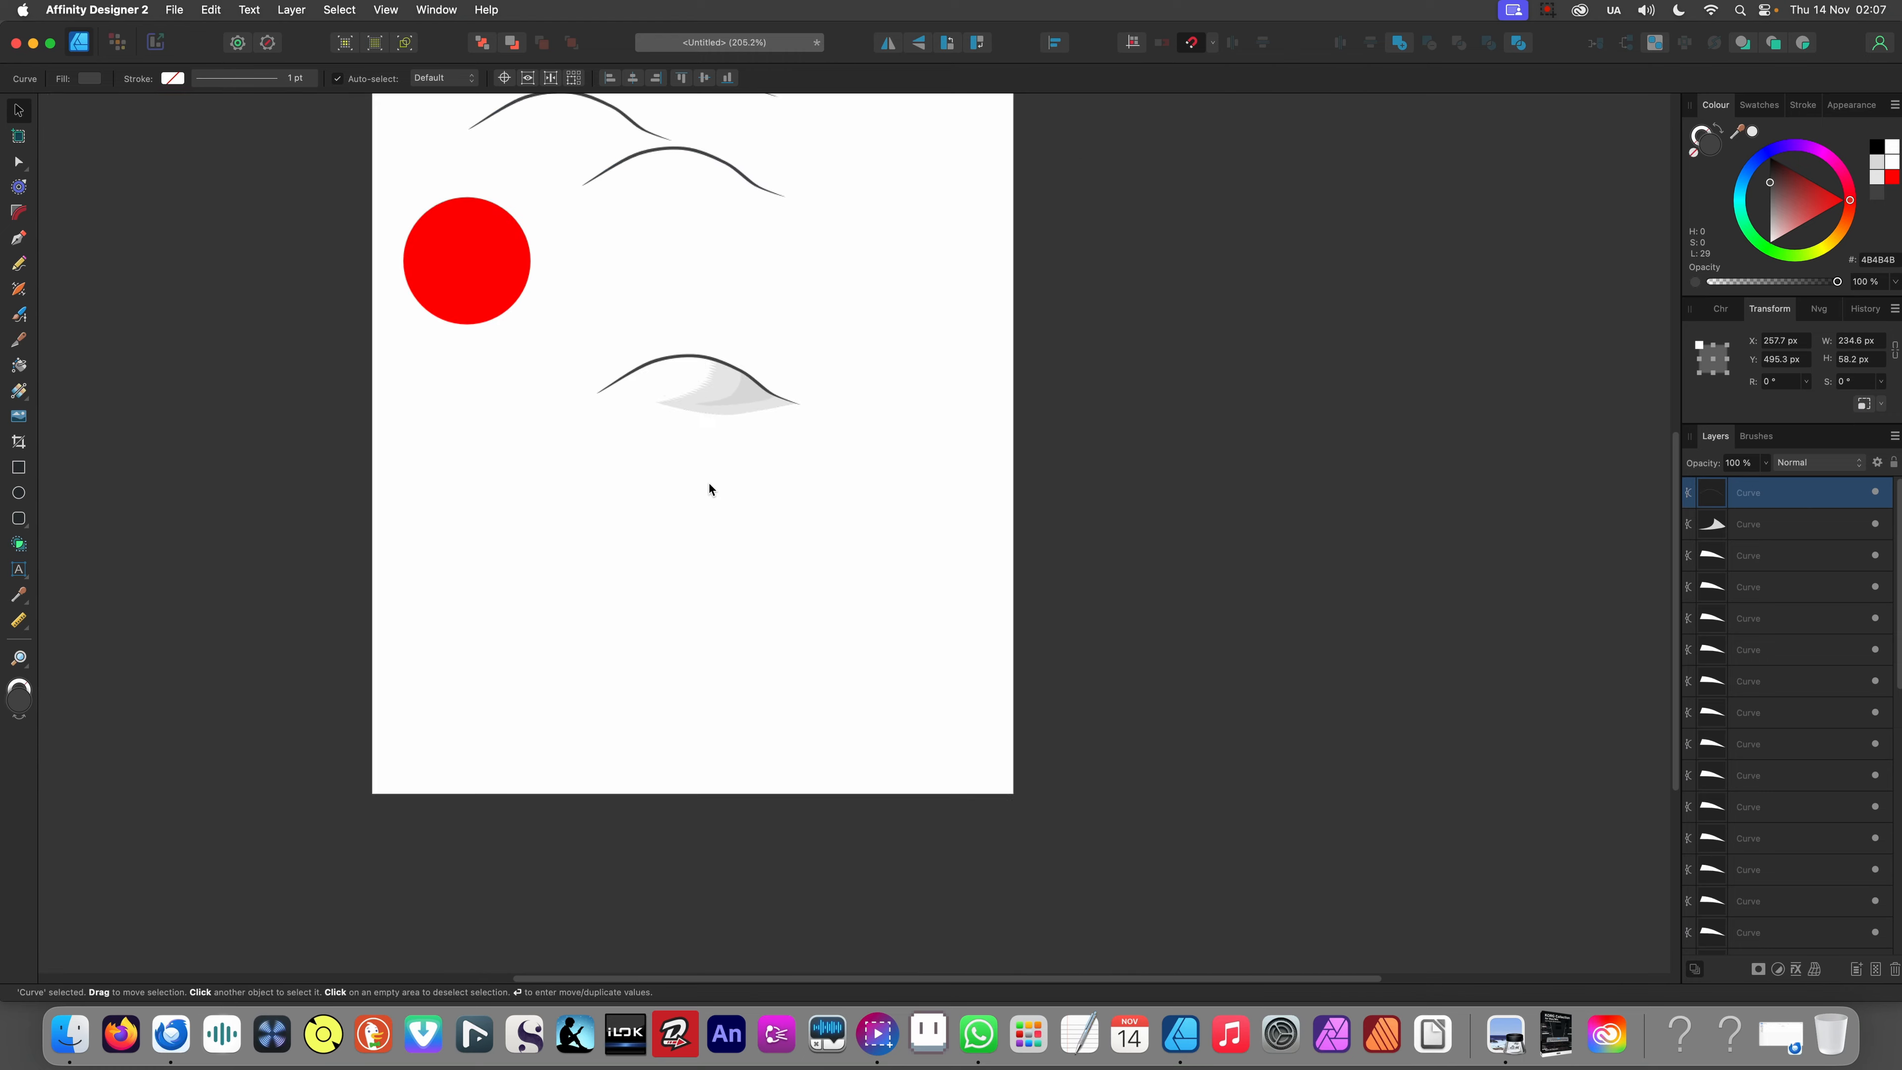
{"action": "left_click", "coordinate": [791, 653]}
{"action": "scroll", "coordinate": [781, 559], "scroll_direction": "up", "scroll_amount": 5}
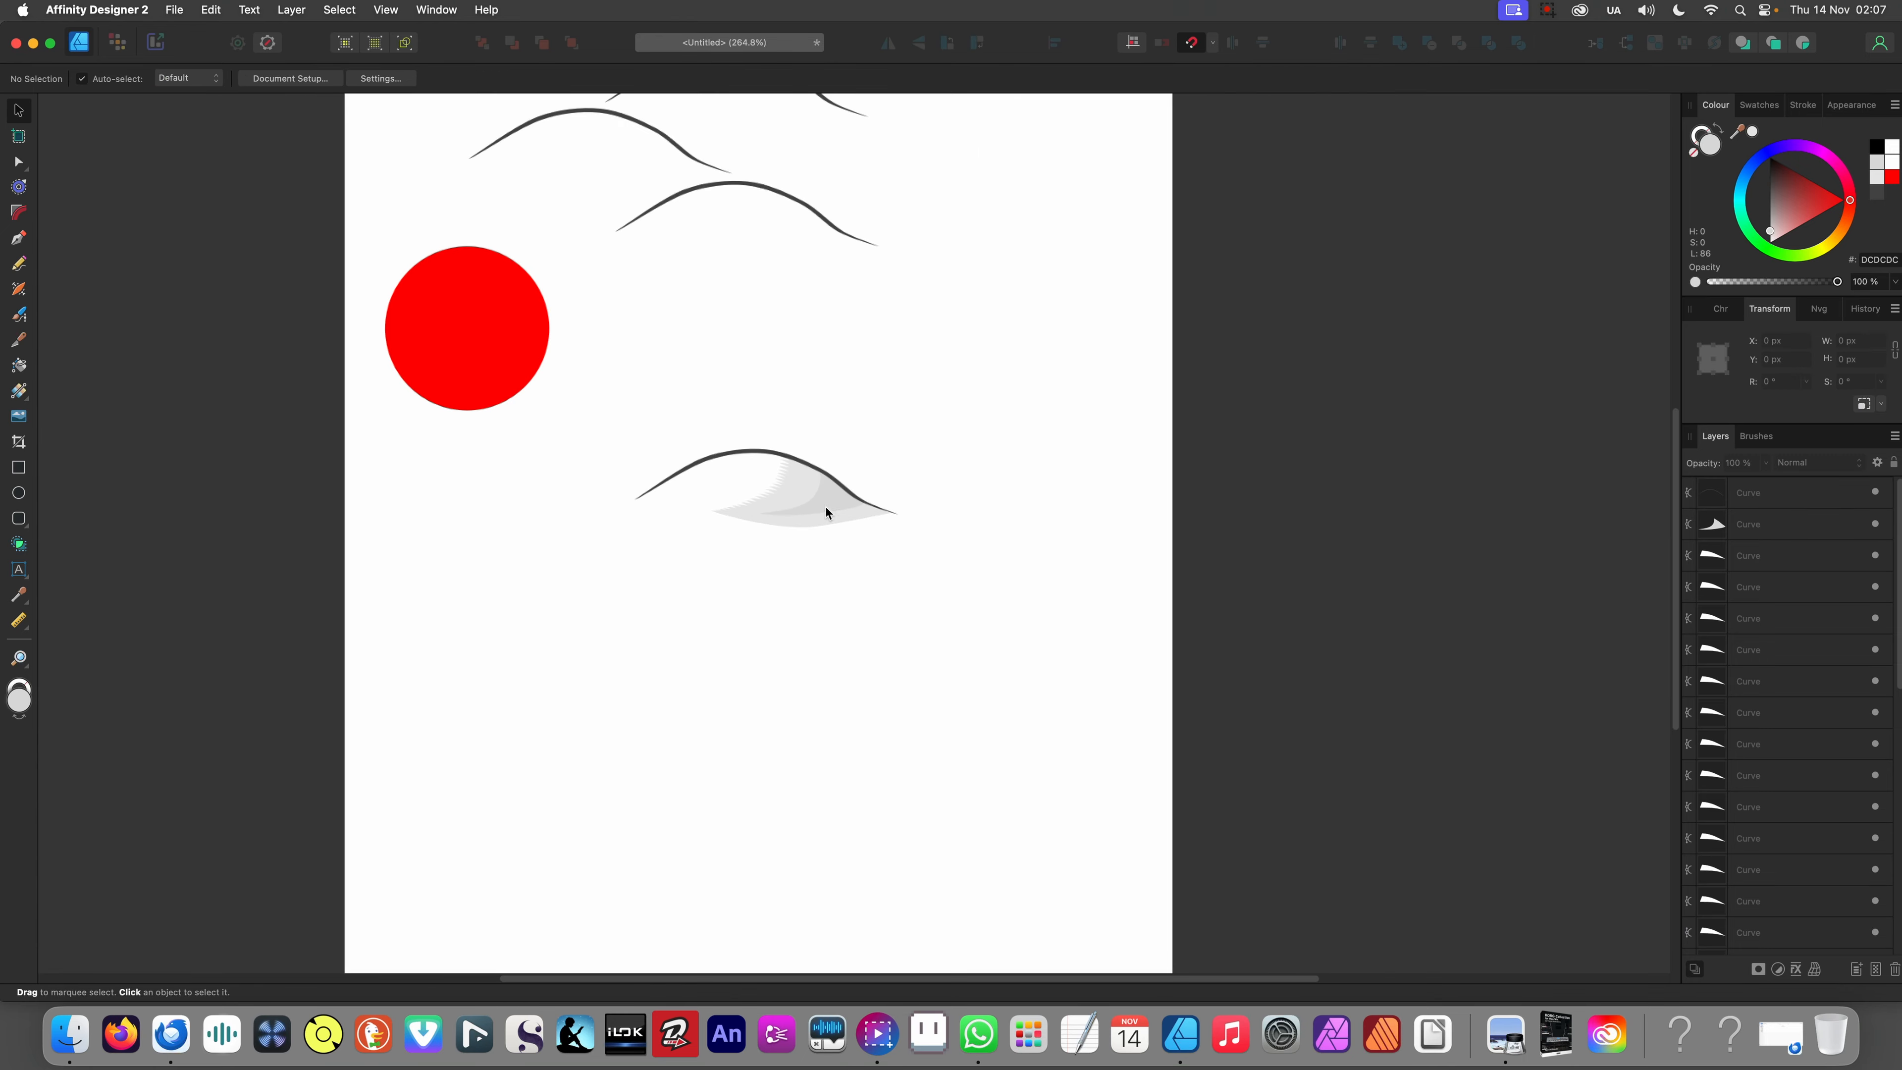
{"action": "scroll", "coordinate": [741, 511], "scroll_direction": "down", "scroll_amount": 6}
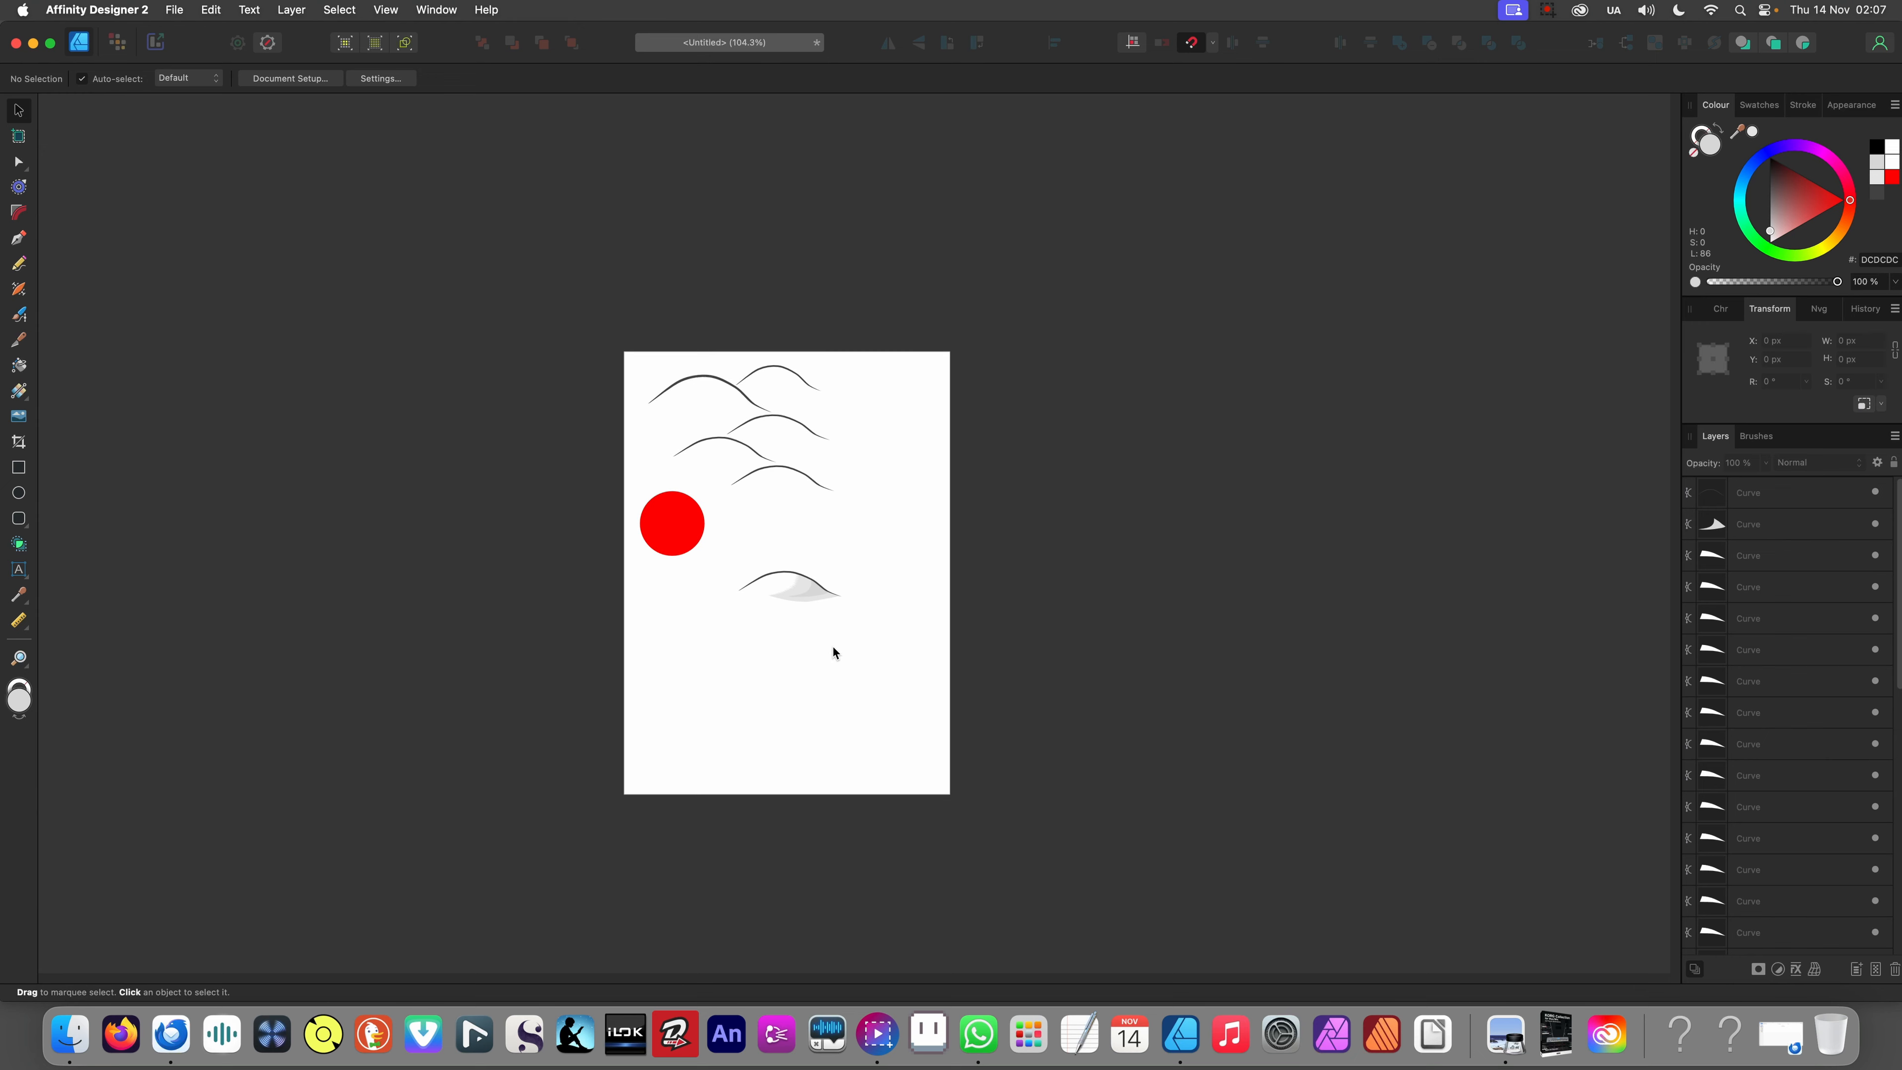
{"action": "scroll", "coordinate": [832, 648], "scroll_direction": "up", "scroll_amount": 5}
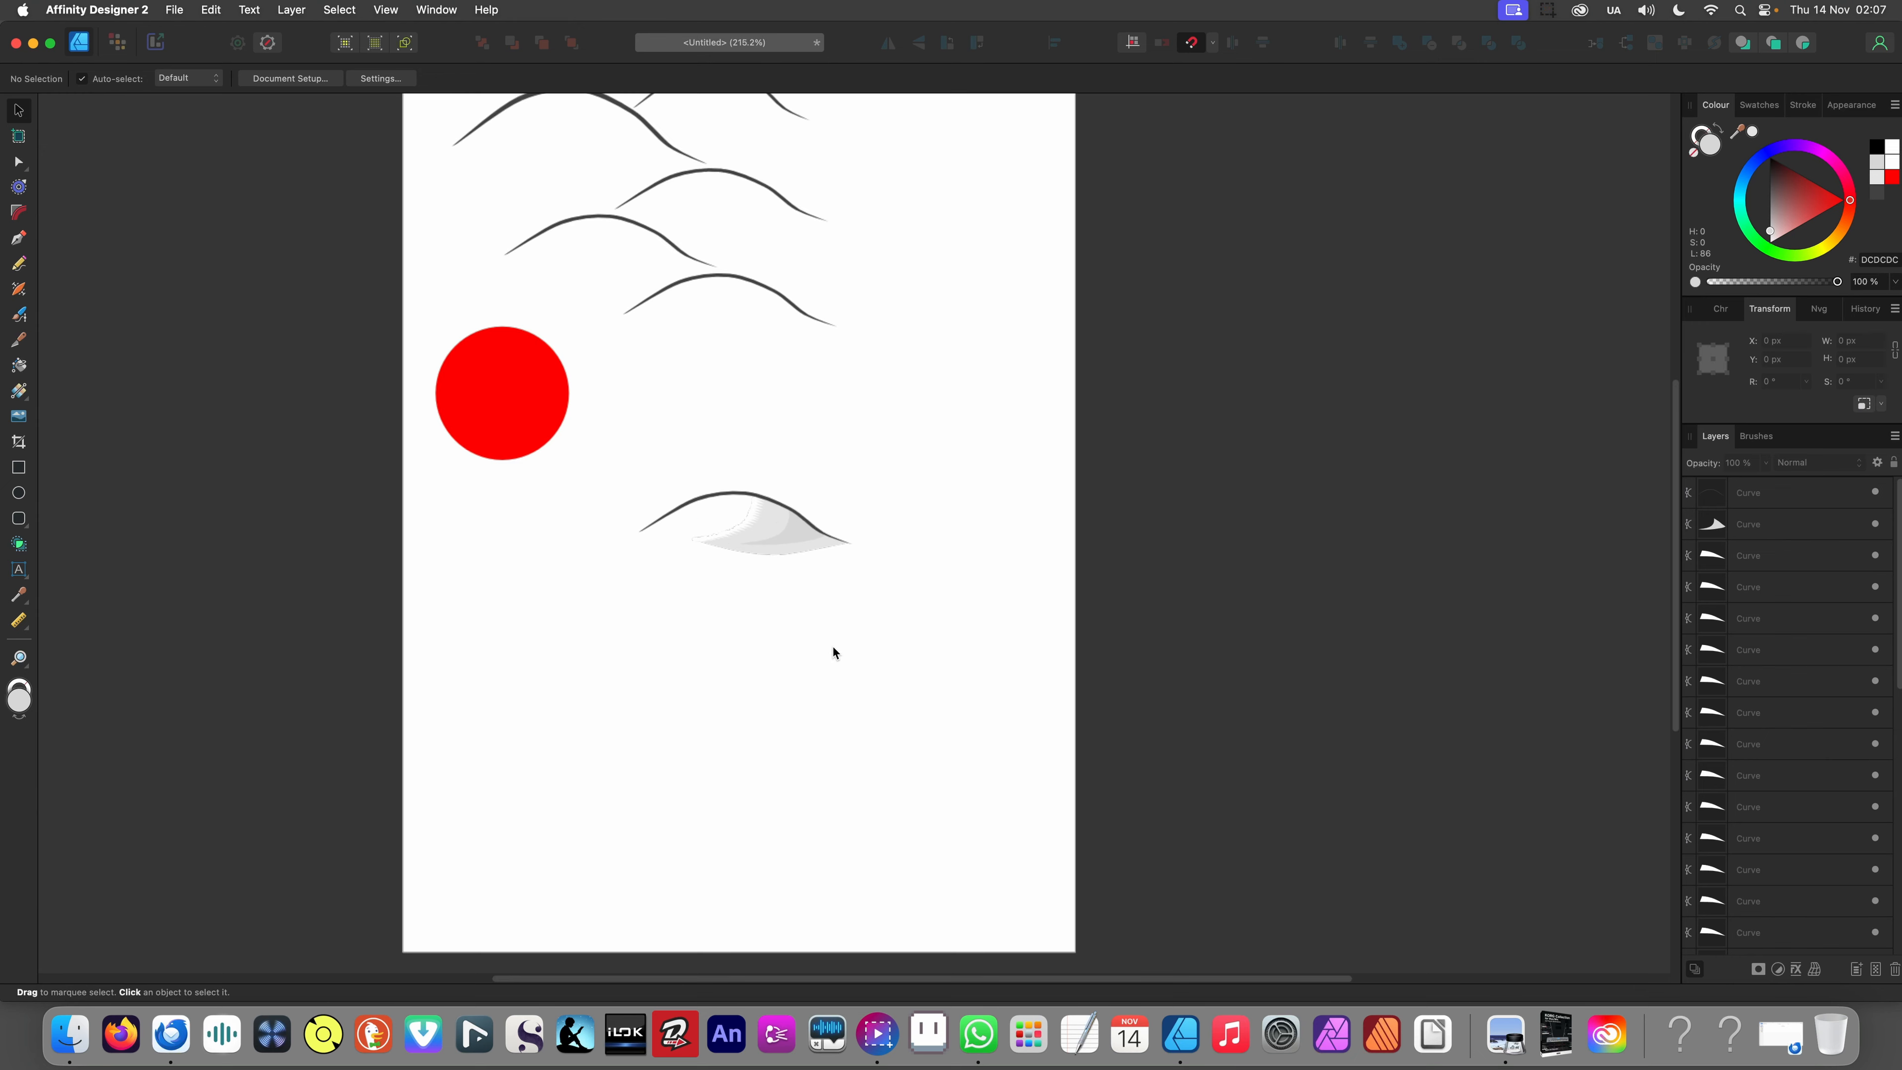
- Draw a DCDCDC grey rectangle of about 395 by 315 px around the shaded hill and send it to the back
{"action": "left_click", "coordinate": [19, 467]}
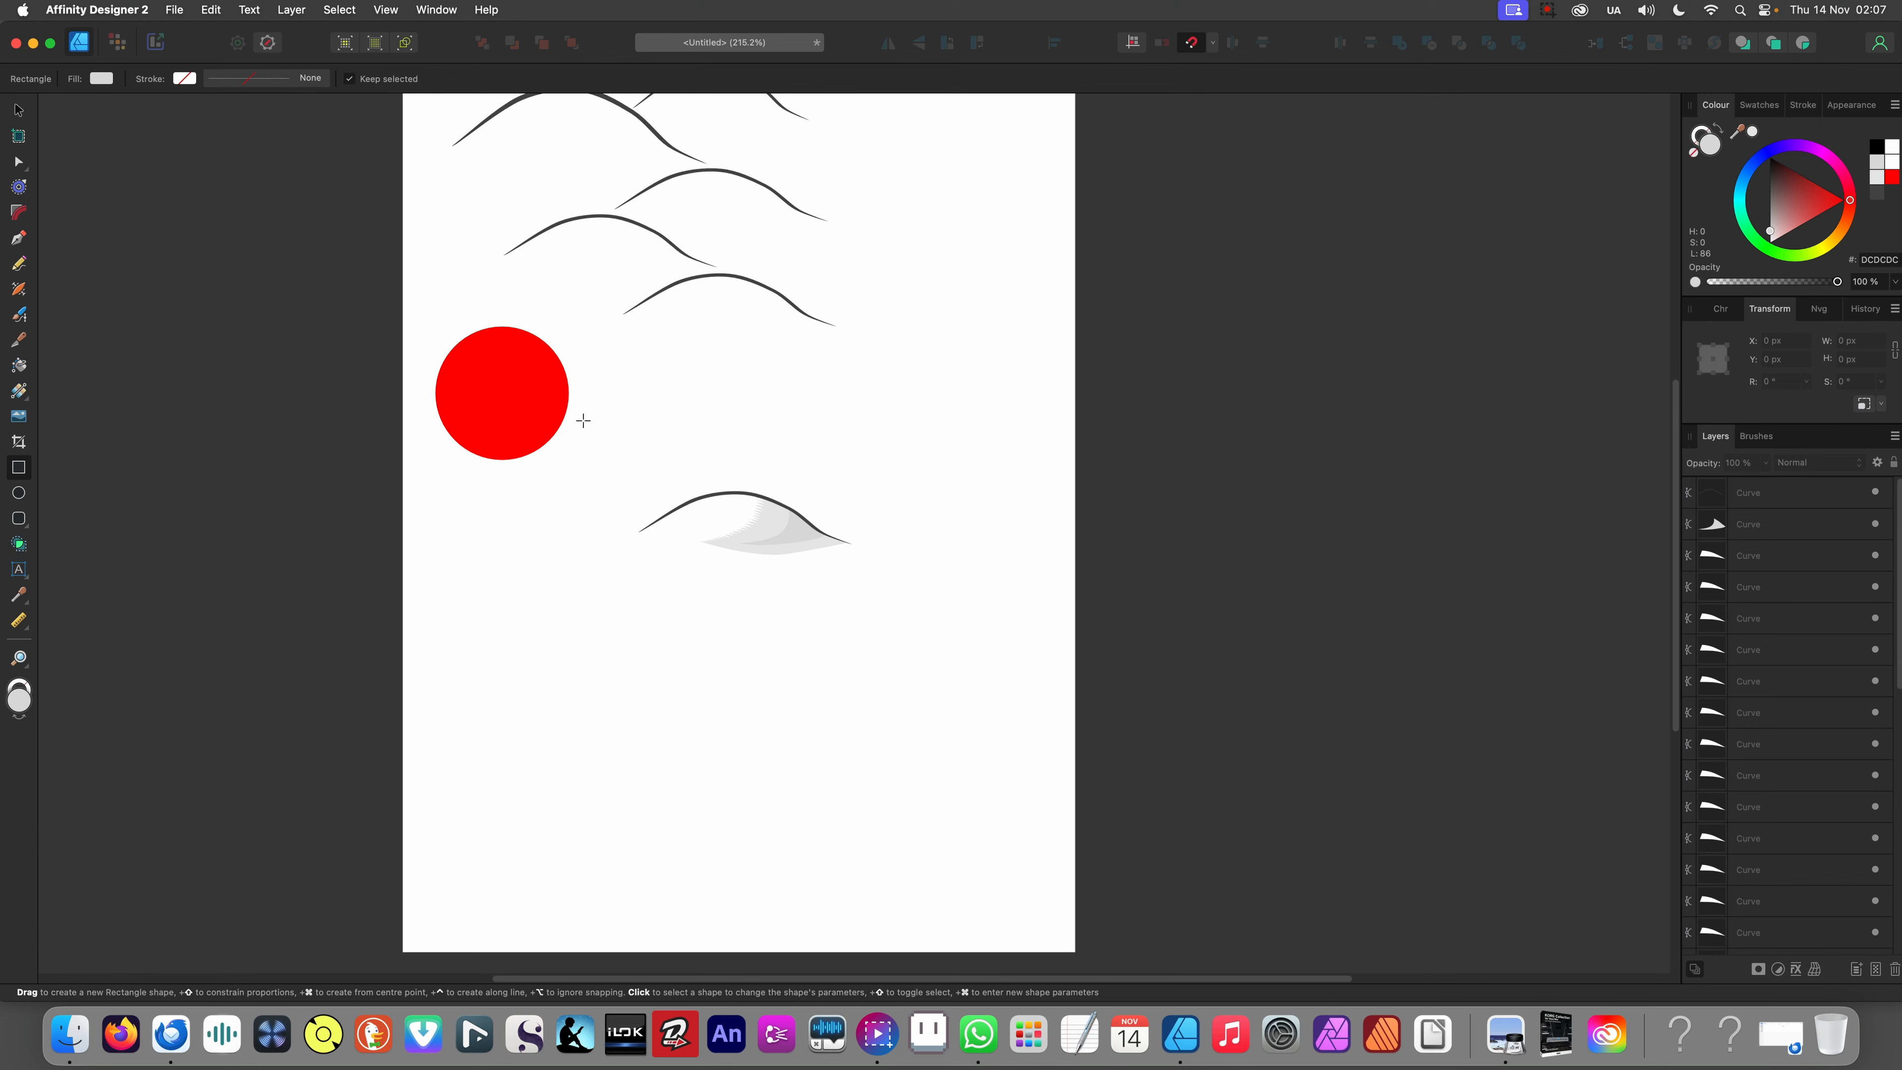
{"action": "left_click_drag", "start_coordinate": [605, 424], "coordinate": [967, 712]}
{"action": "key", "text": "v"}
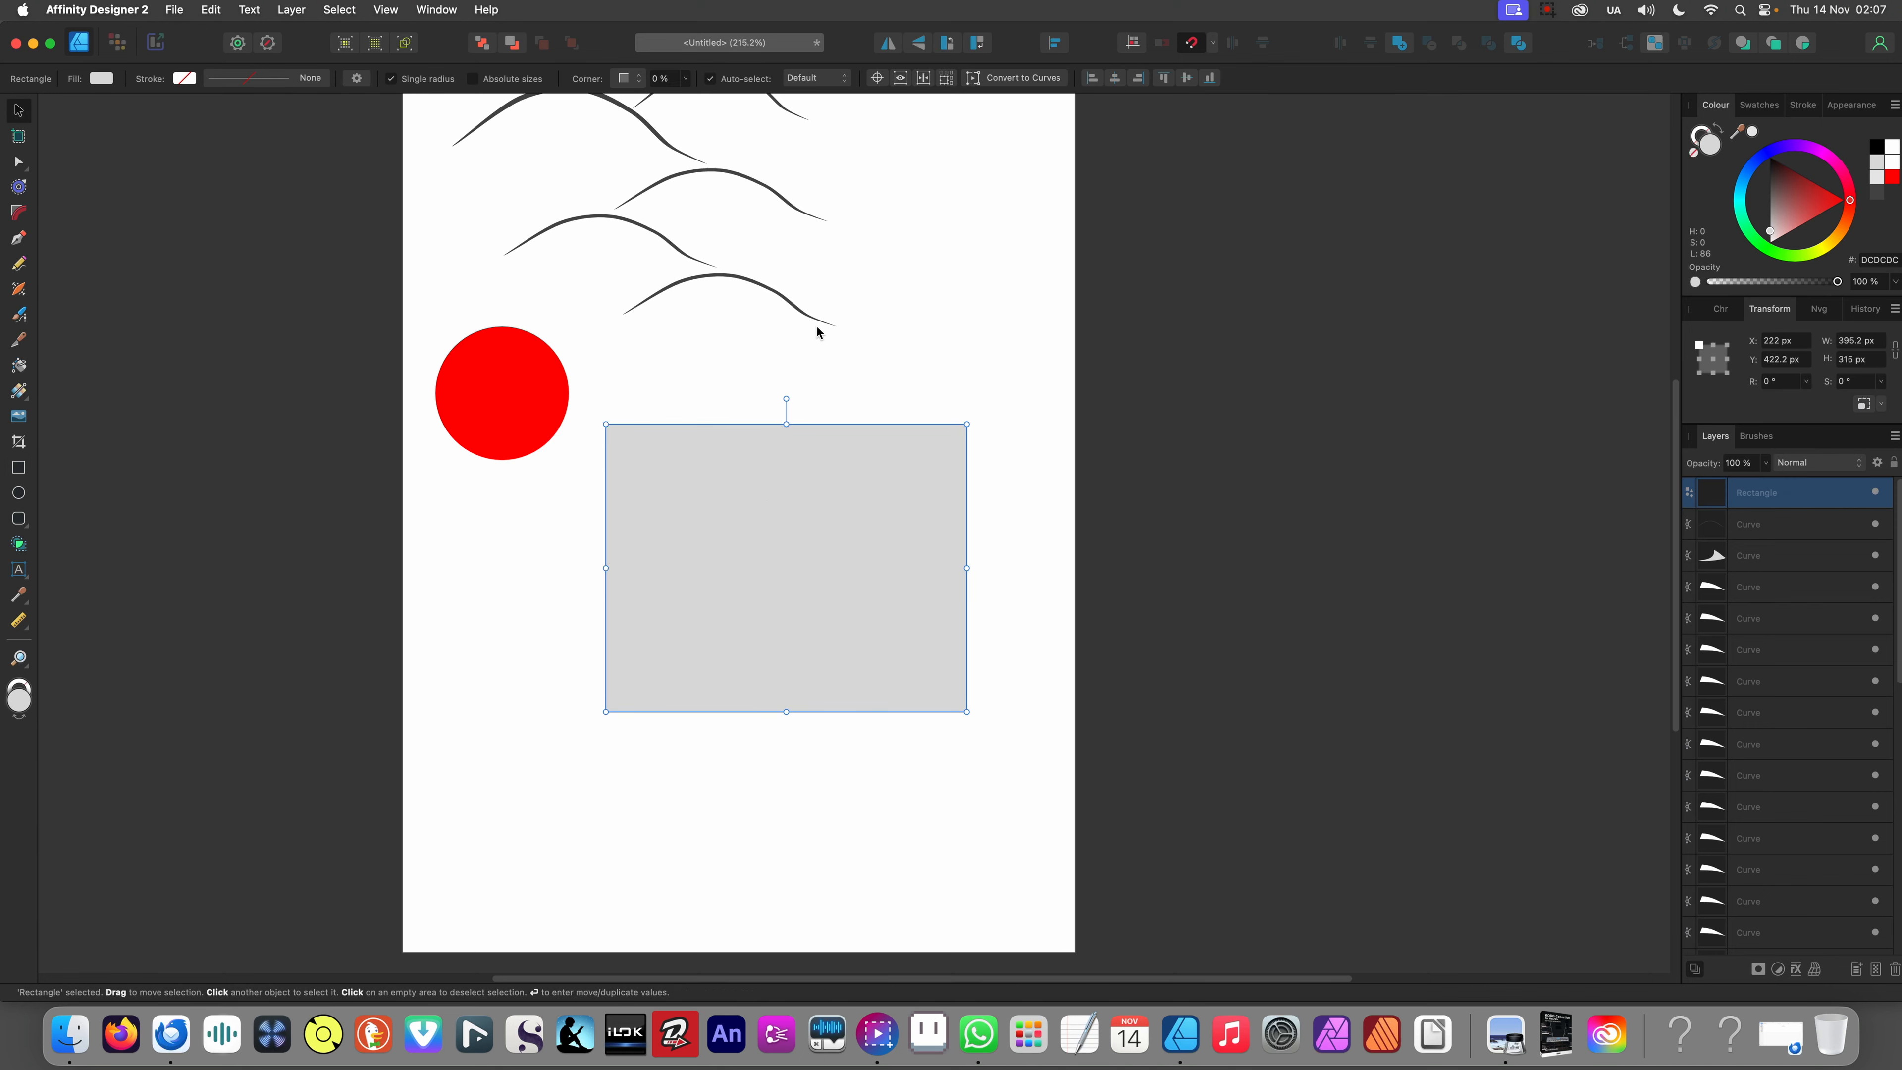
{"action": "left_click", "coordinate": [483, 45]}
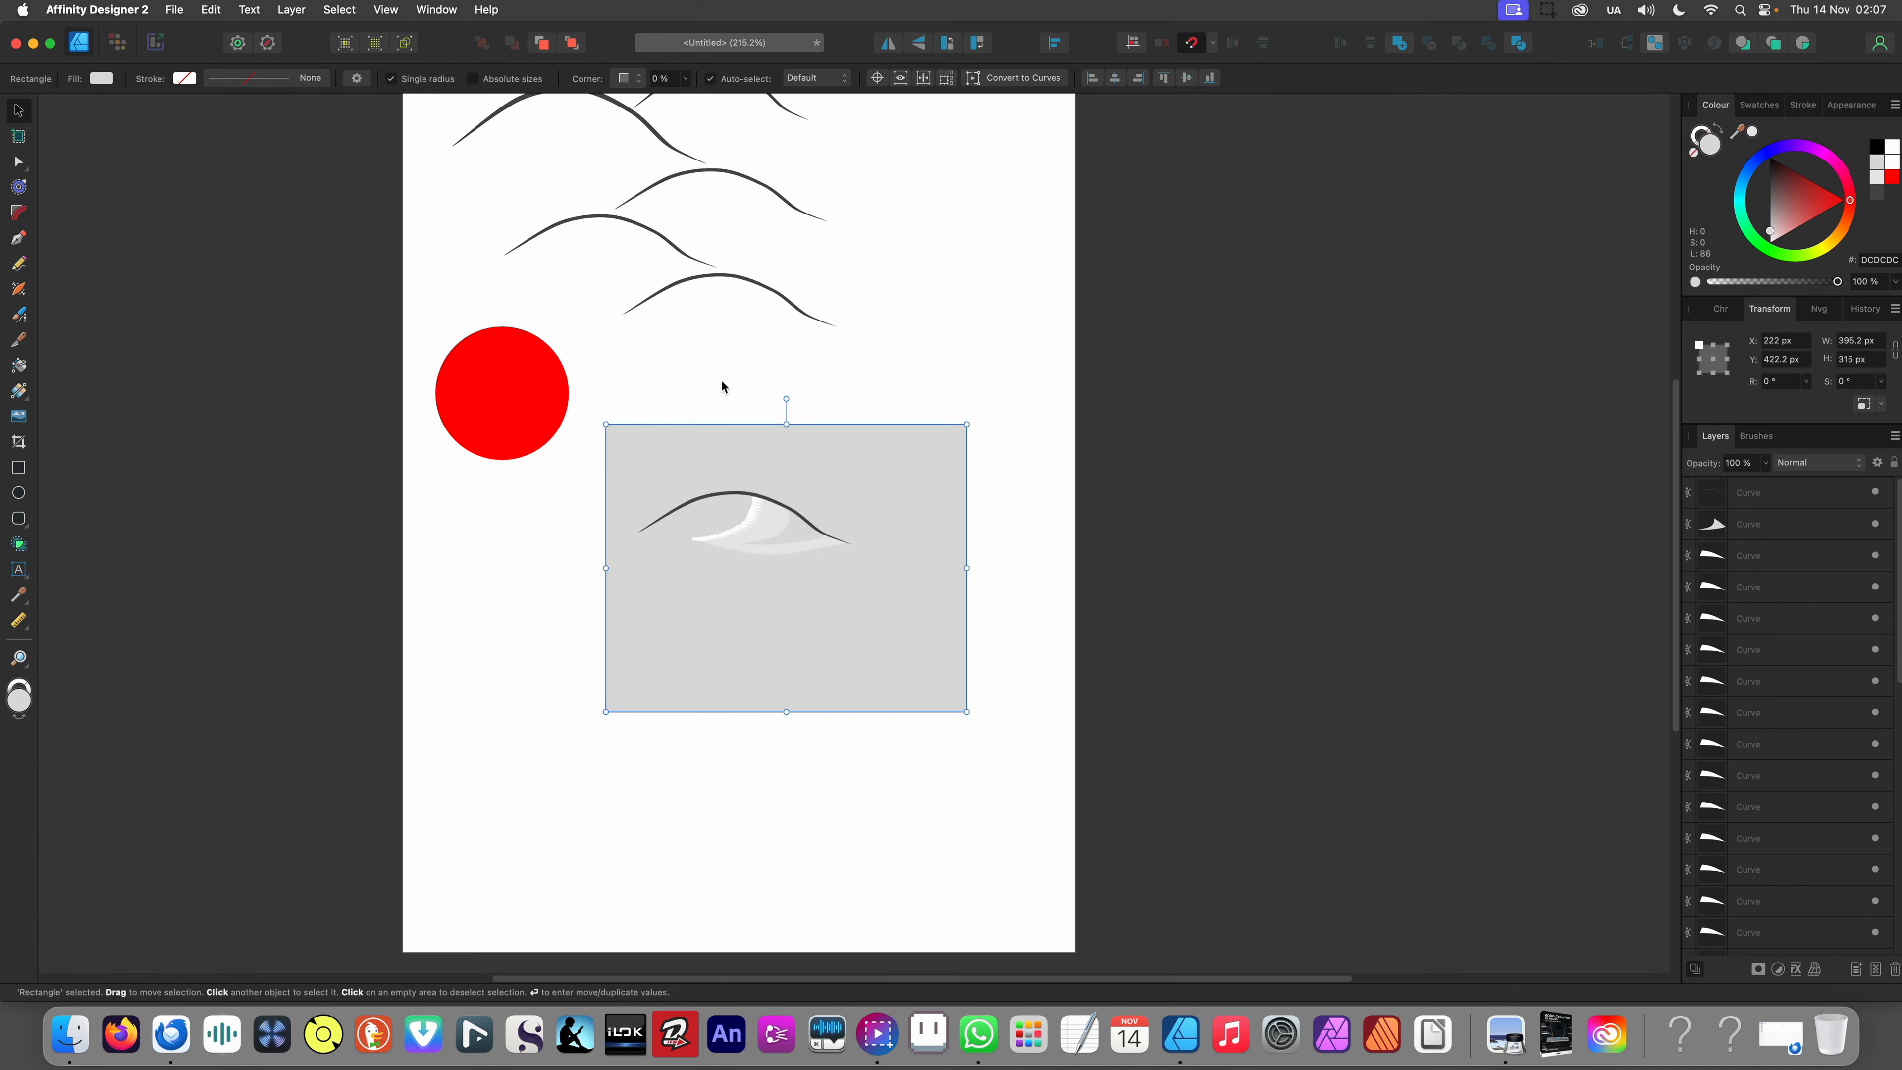
{"action": "left_click", "coordinate": [649, 788]}
{"action": "scroll", "coordinate": [703, 672], "scroll_direction": "up", "scroll_amount": 3}
{"action": "left_click", "coordinate": [731, 612]}
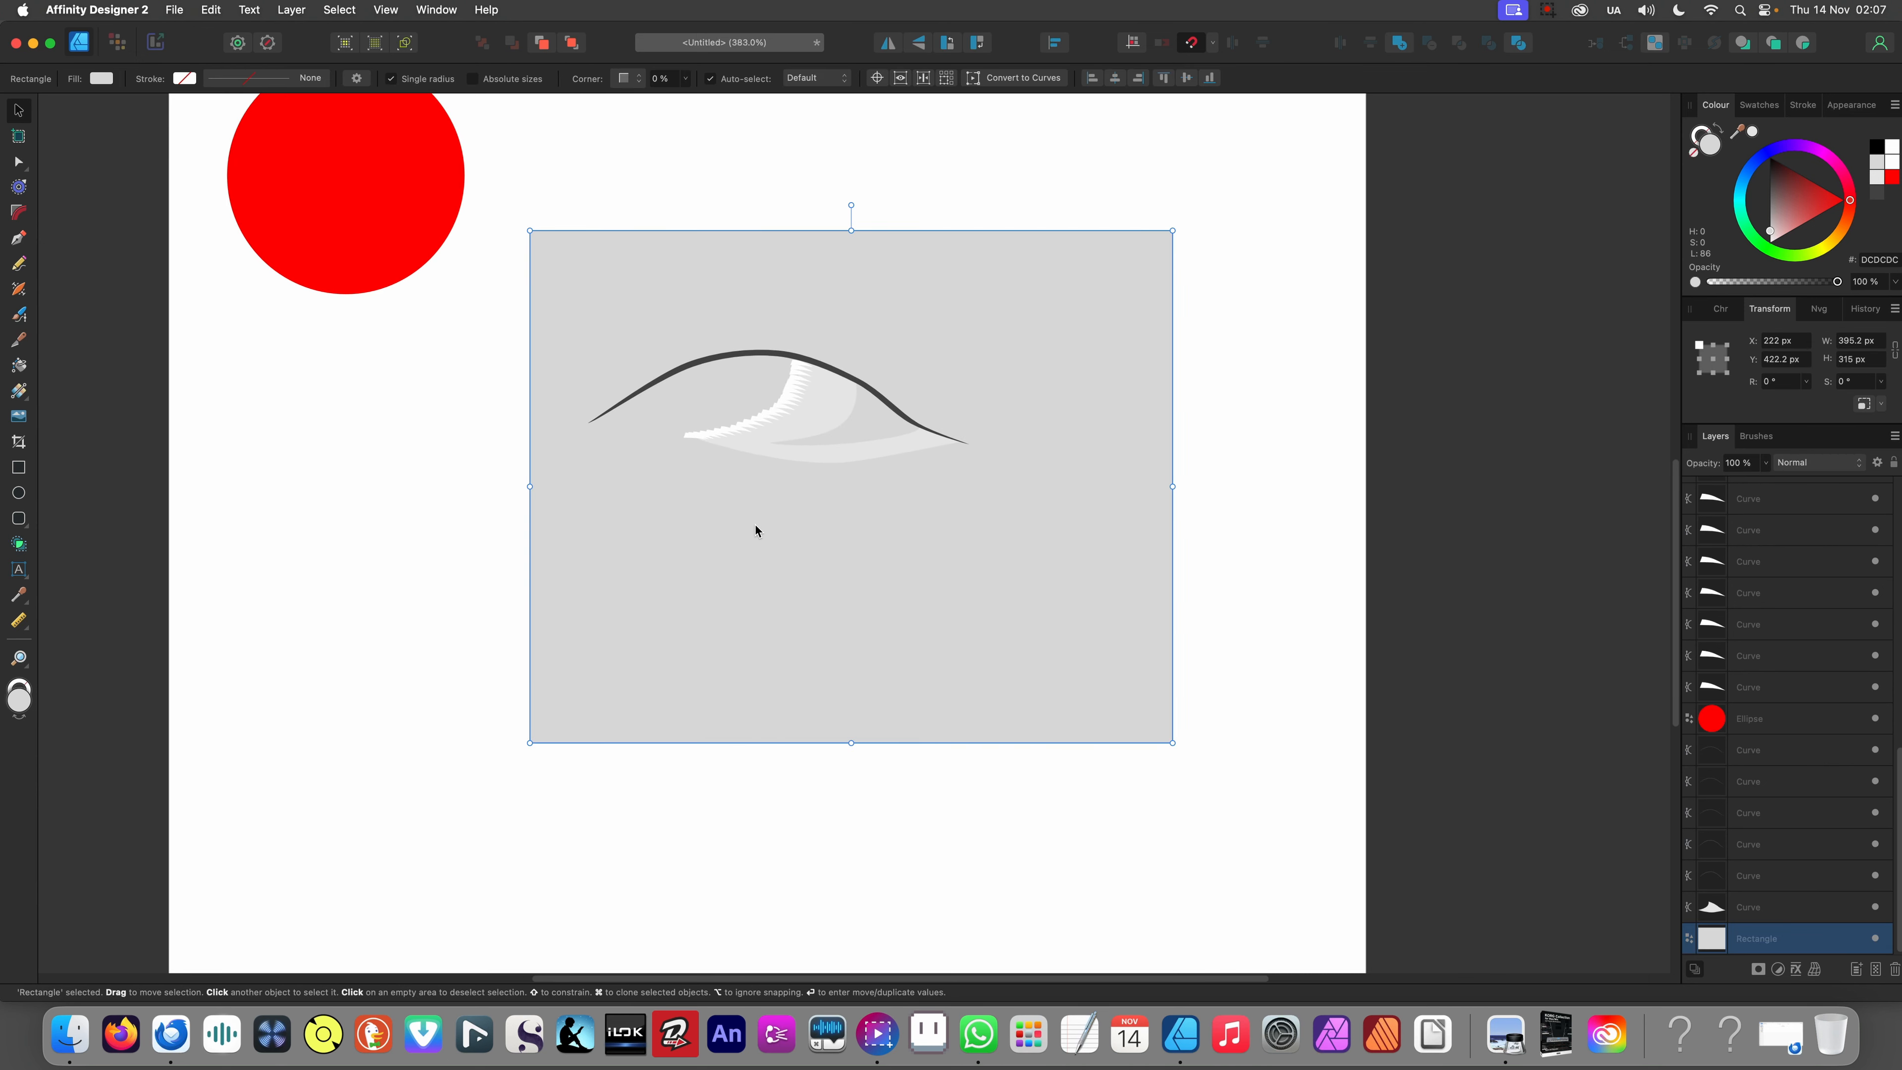
- Shift the background rectangle left to X 189.8 px and lighten its fill to E9E9E9
{"action": "key", "text": "i"}
{"action": "key", "text": "v"}
{"action": "left_click_drag", "start_coordinate": [1001, 629], "coordinate": [948, 627]}
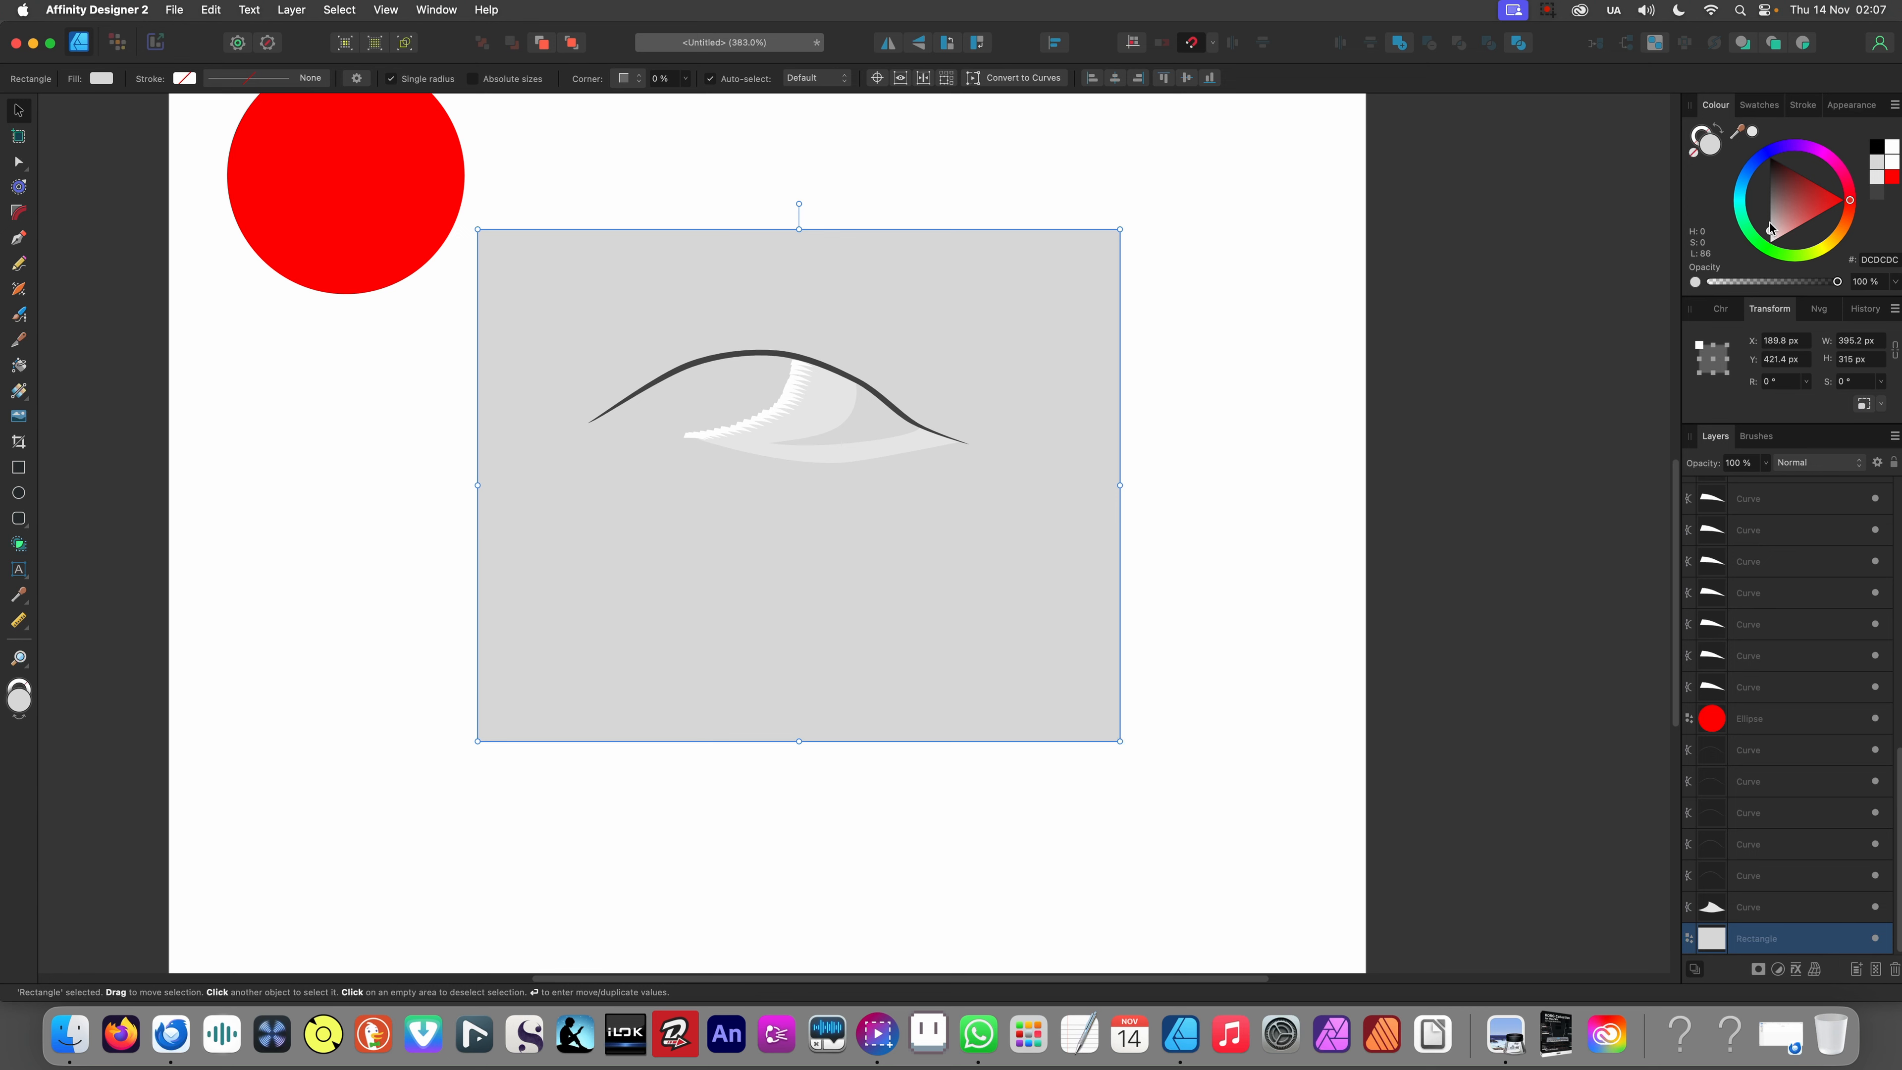
{"action": "left_click_drag", "start_coordinate": [1771, 237], "coordinate": [1769, 238]}
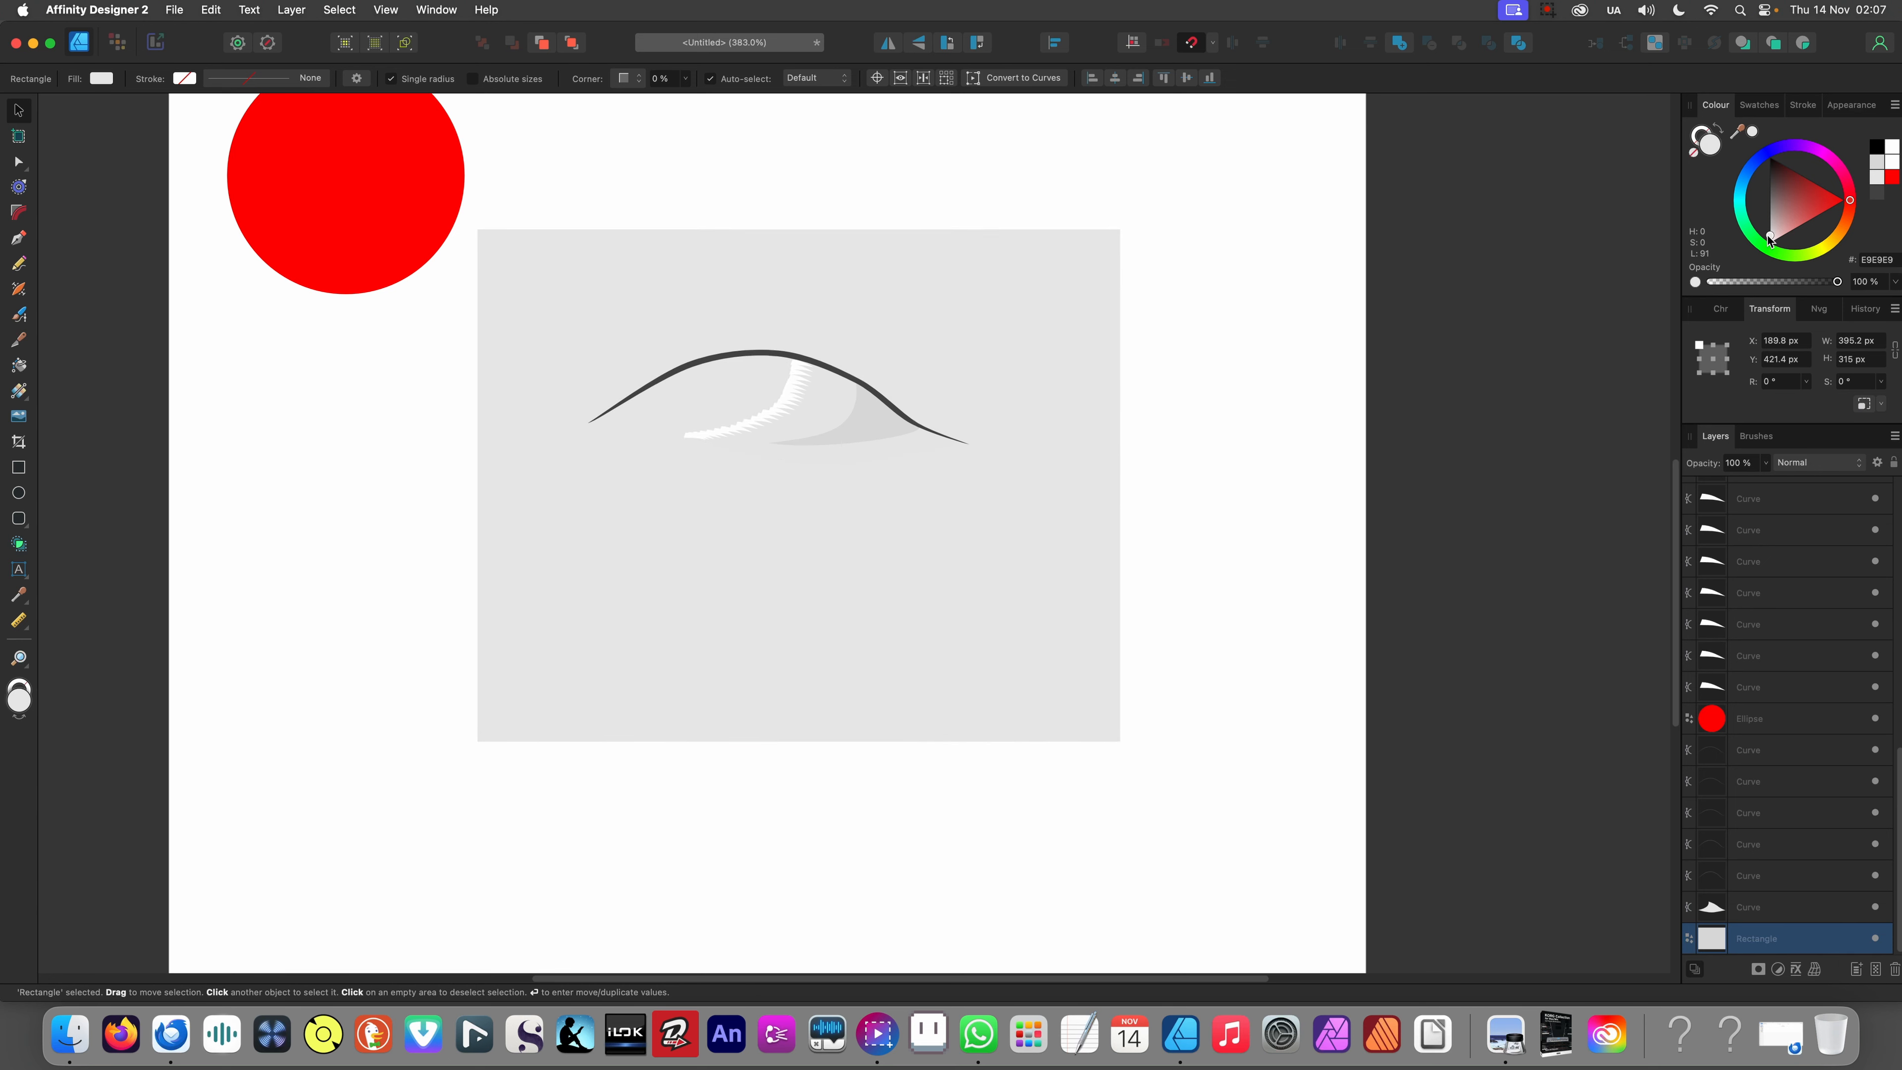
{"action": "scroll", "coordinate": [1336, 302], "scroll_direction": "down", "scroll_amount": 6}
{"action": "left_click", "coordinate": [1113, 699]}
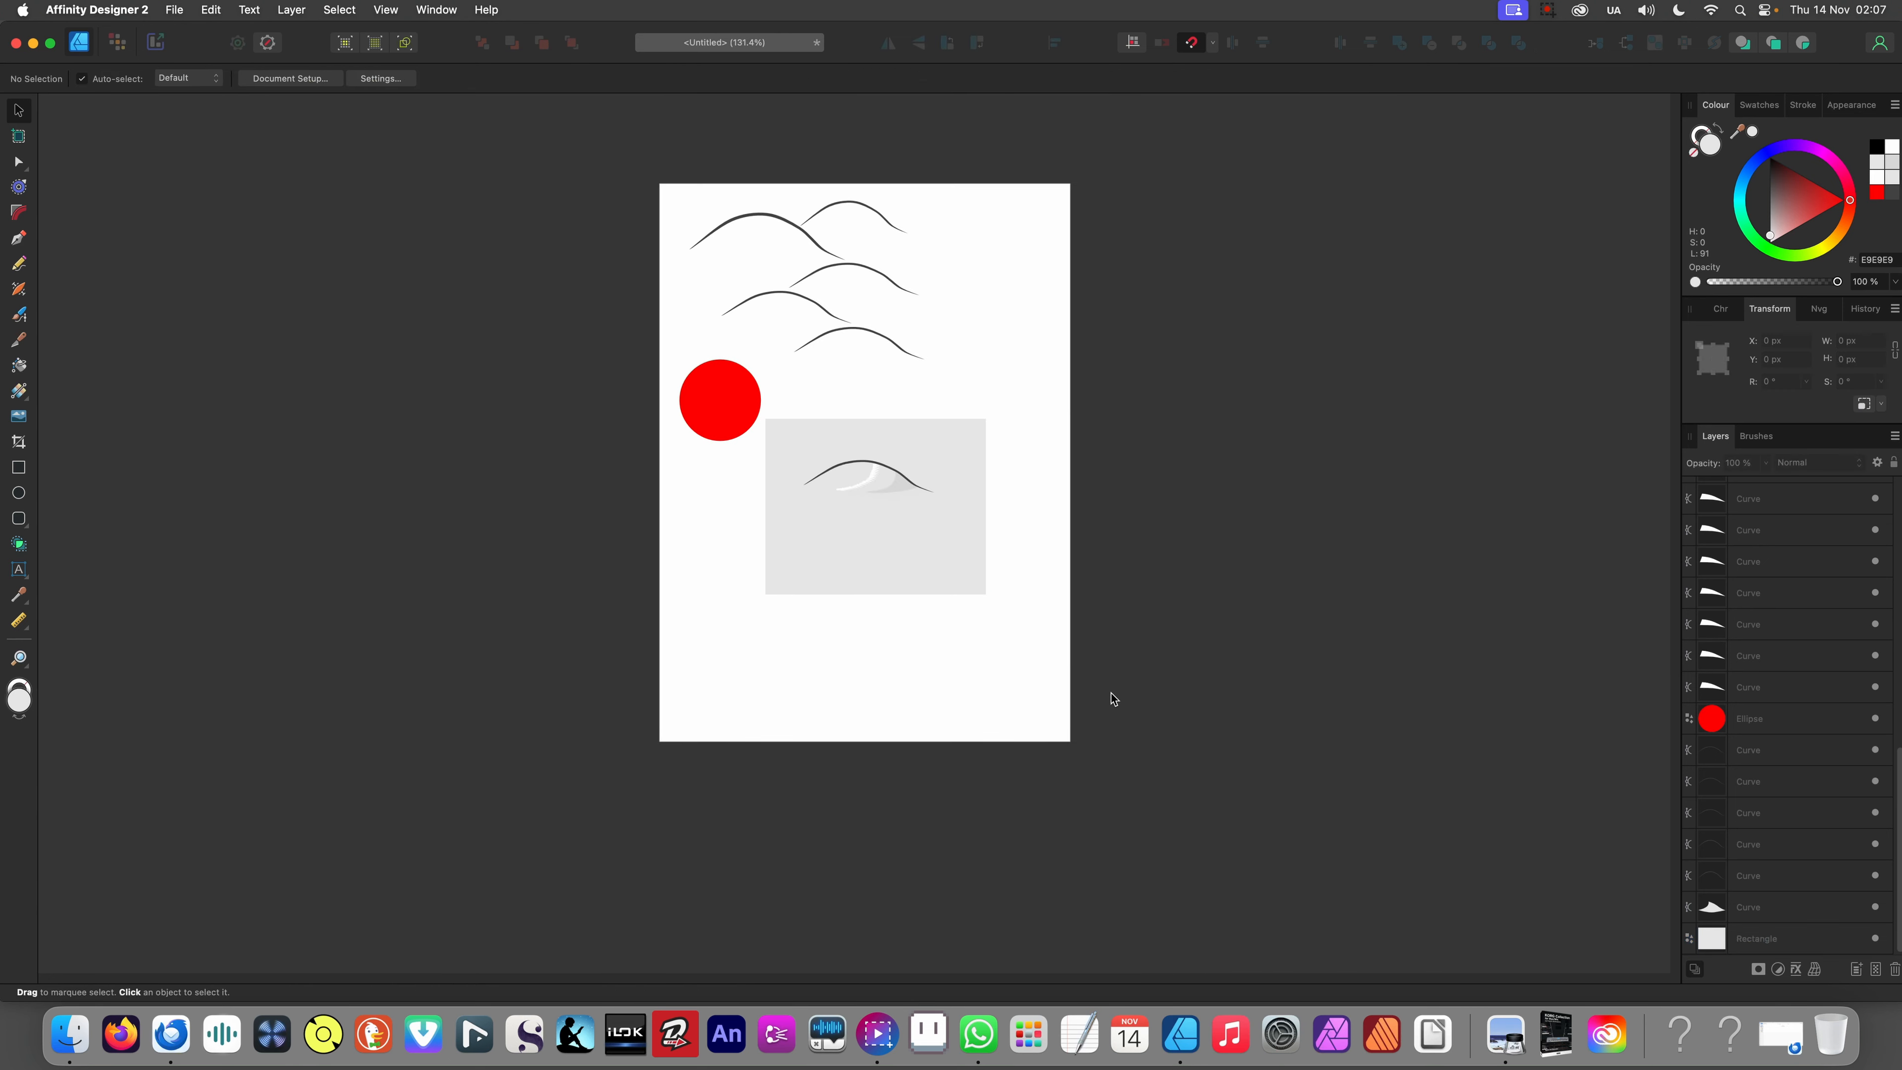
- Move the rectangle and its hill together to the lower part of the page, and enlarge the rectangle to about 541 by 431 px
{"action": "left_click_drag", "start_coordinate": [1083, 599], "coordinate": [757, 566]}
{"action": "left_click", "coordinate": [725, 493]}
{"action": "left_click", "coordinate": [922, 563]}
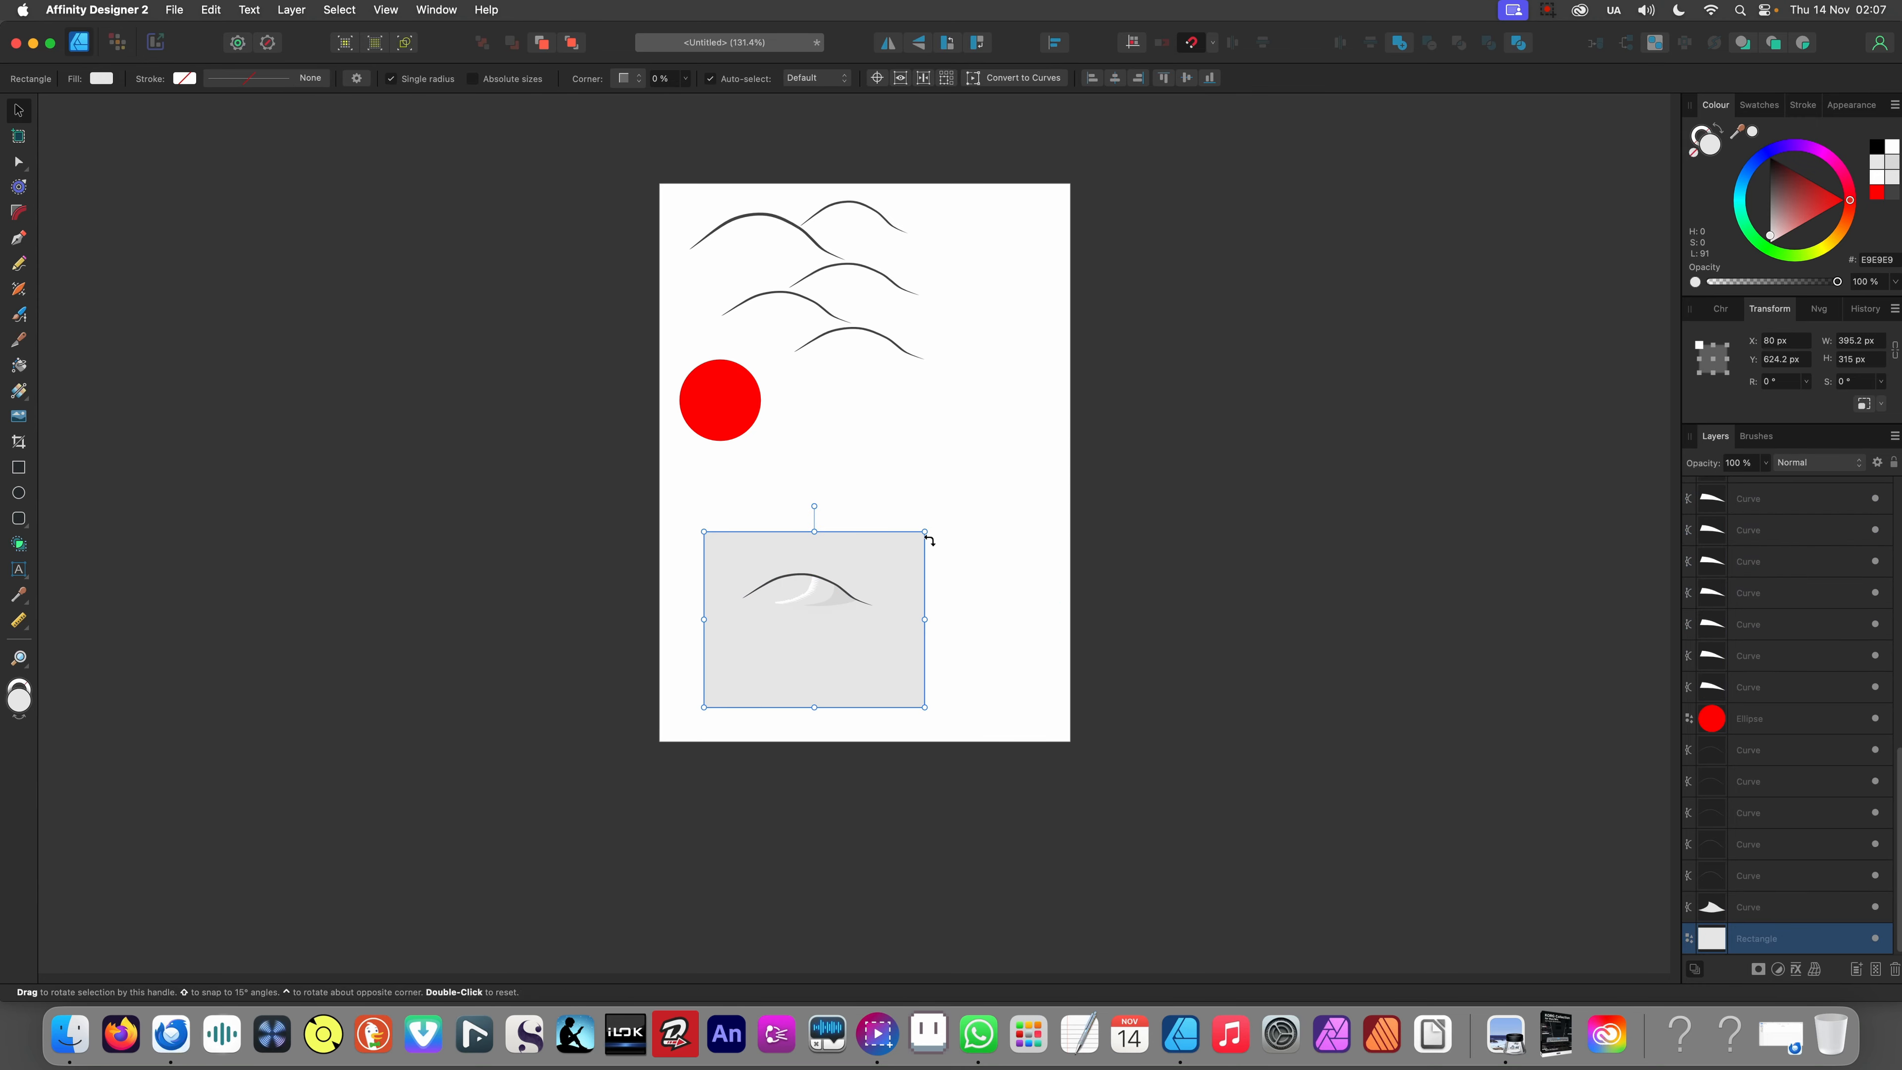
{"action": "left_click_drag", "start_coordinate": [924, 533], "coordinate": [1005, 466]}
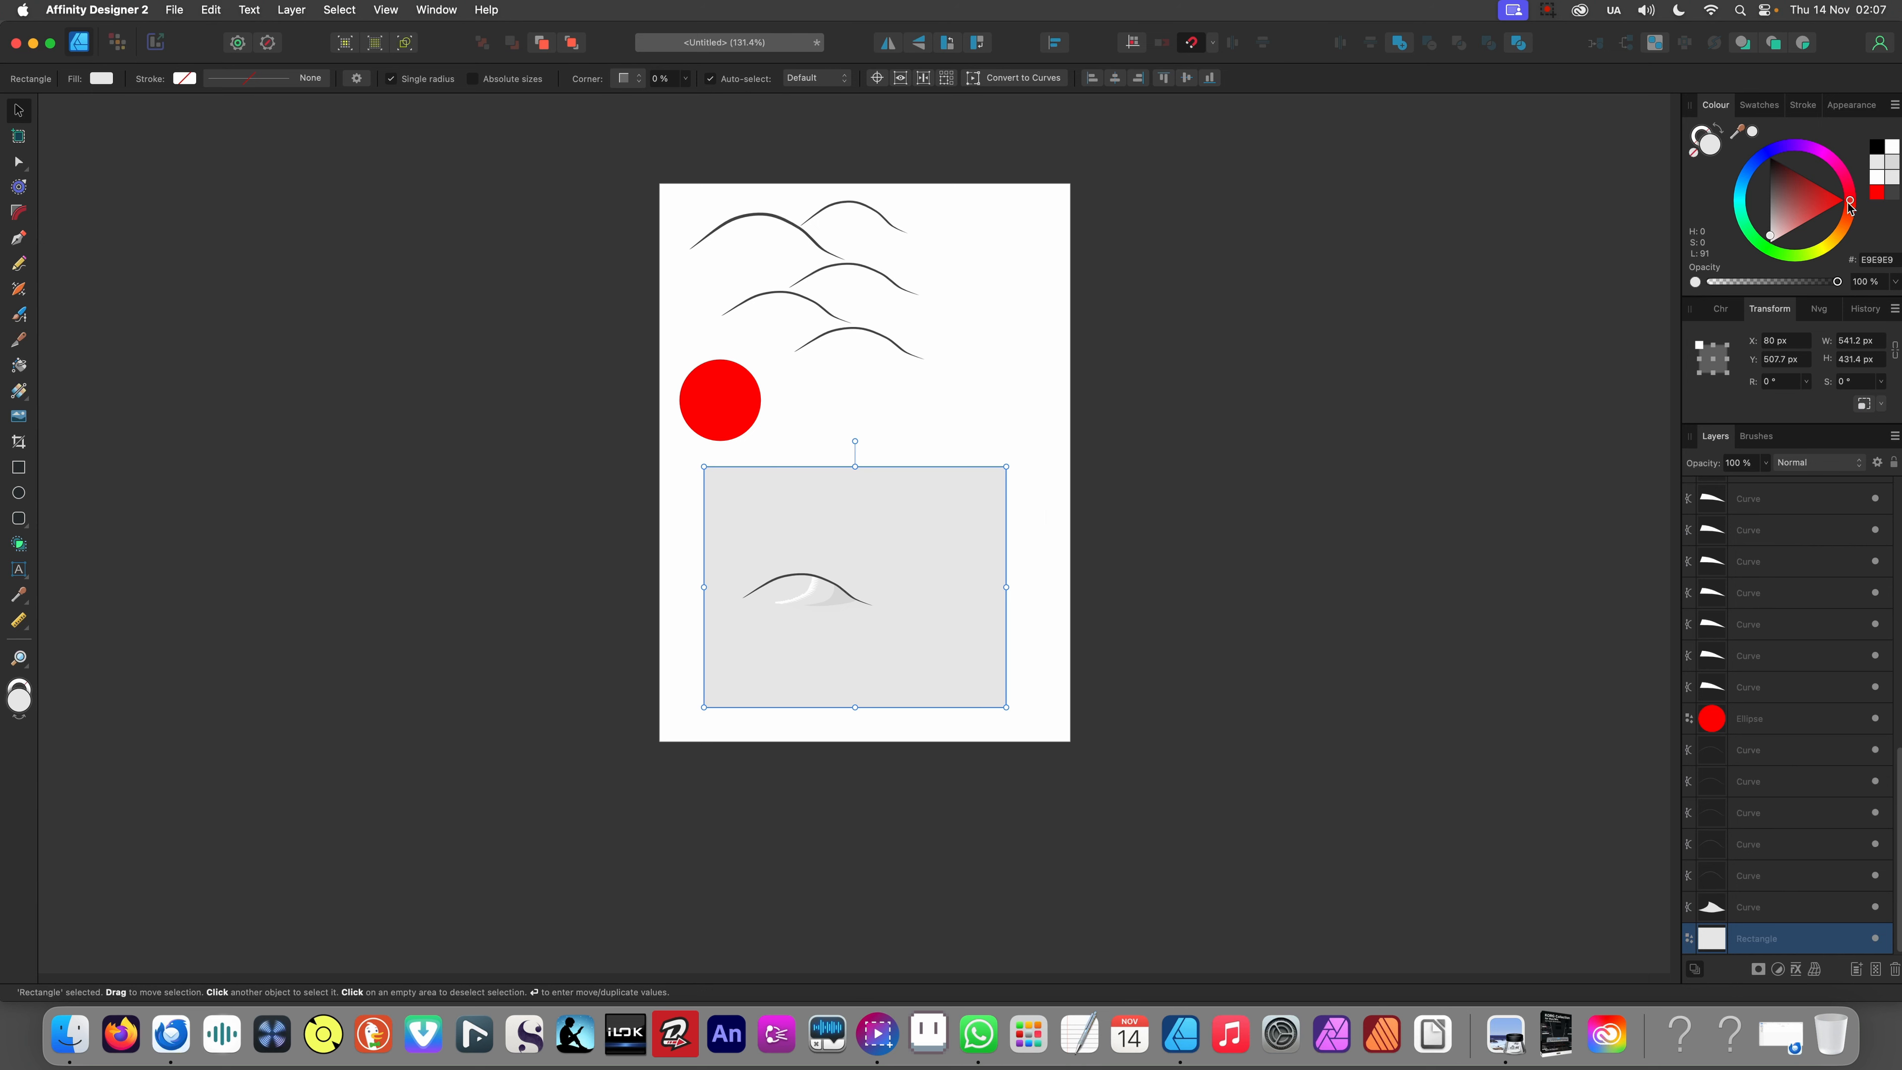
- Change the background rectangle's fill to peach F4D1AC
{"action": "left_click_drag", "start_coordinate": [1849, 207], "coordinate": [1777, 221]}
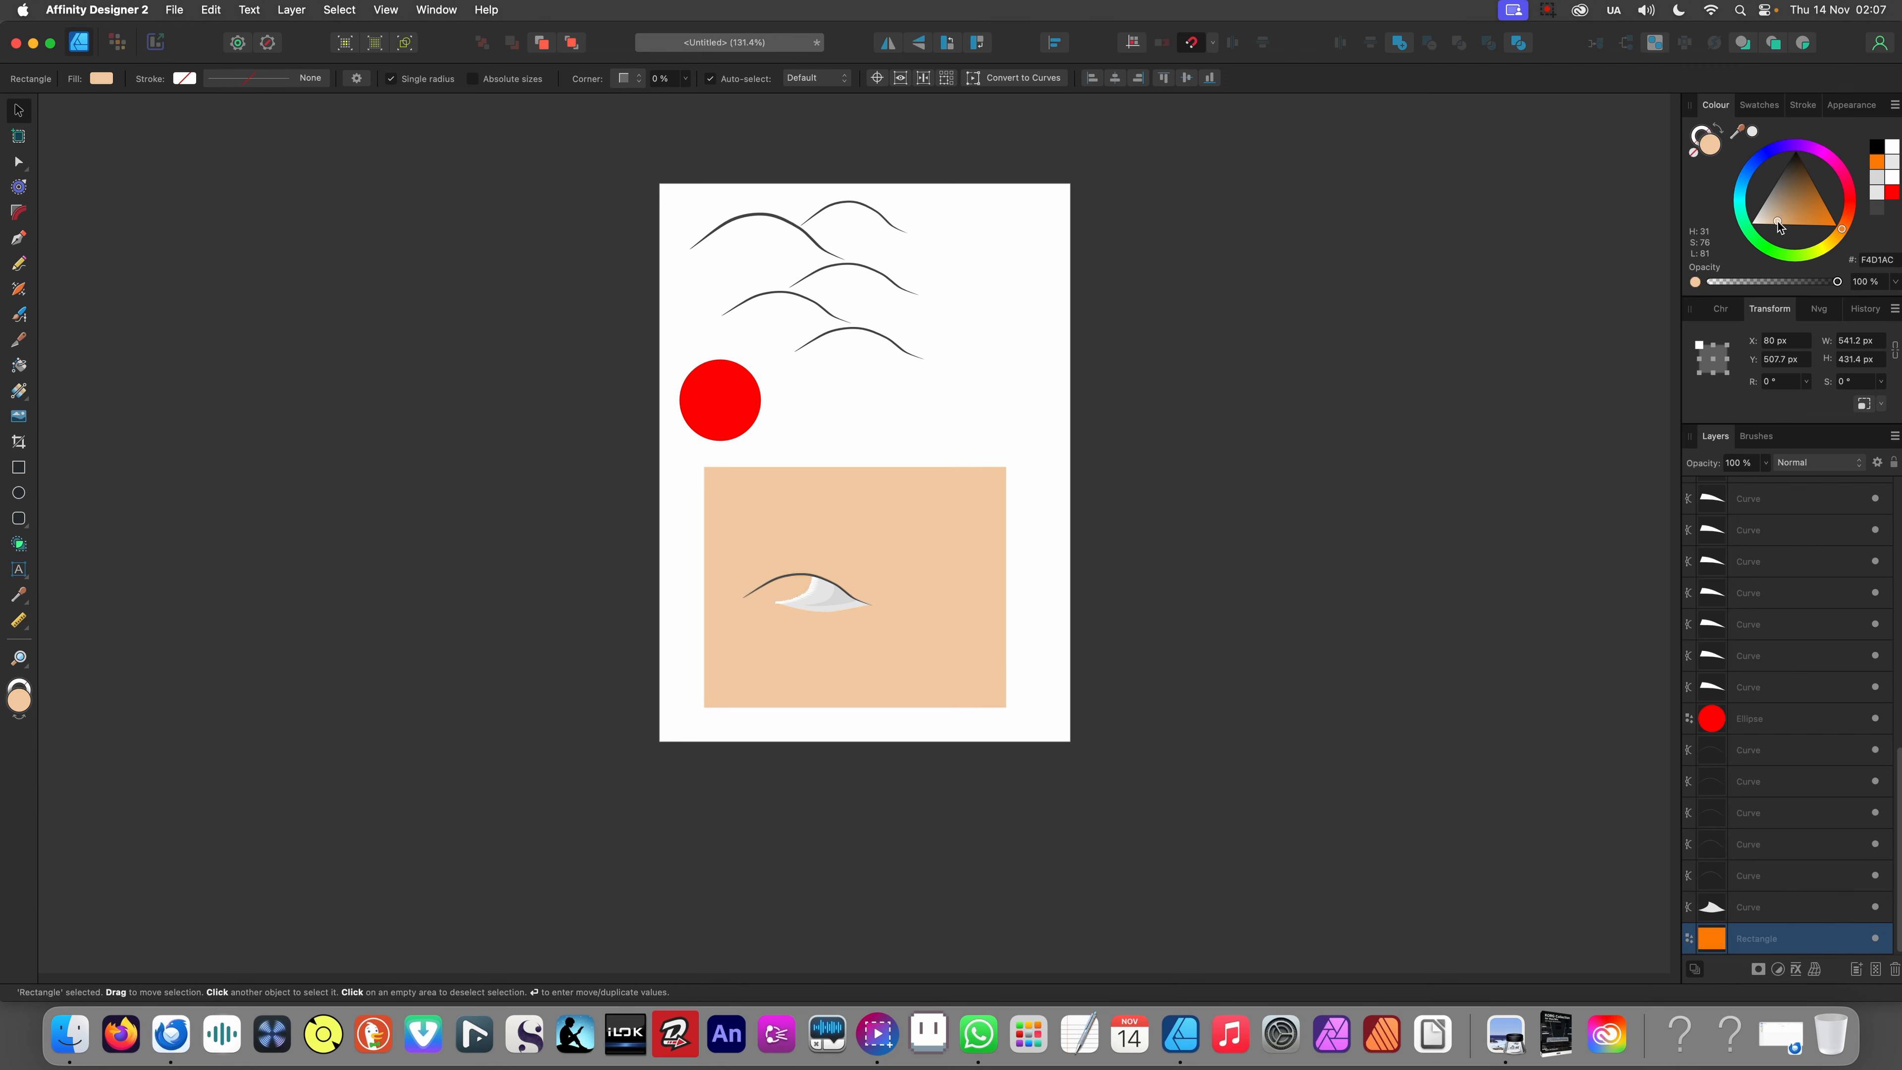
{"action": "scroll", "coordinate": [1164, 416], "scroll_direction": "down", "scroll_amount": 3}
{"action": "left_click", "coordinate": [1090, 646]}
- Select all the white hatching slivers by matching fill colour and recolour them with the sampled background peach F4D1AC
{"action": "scroll", "coordinate": [1168, 553], "scroll_direction": "up", "scroll_amount": 10}
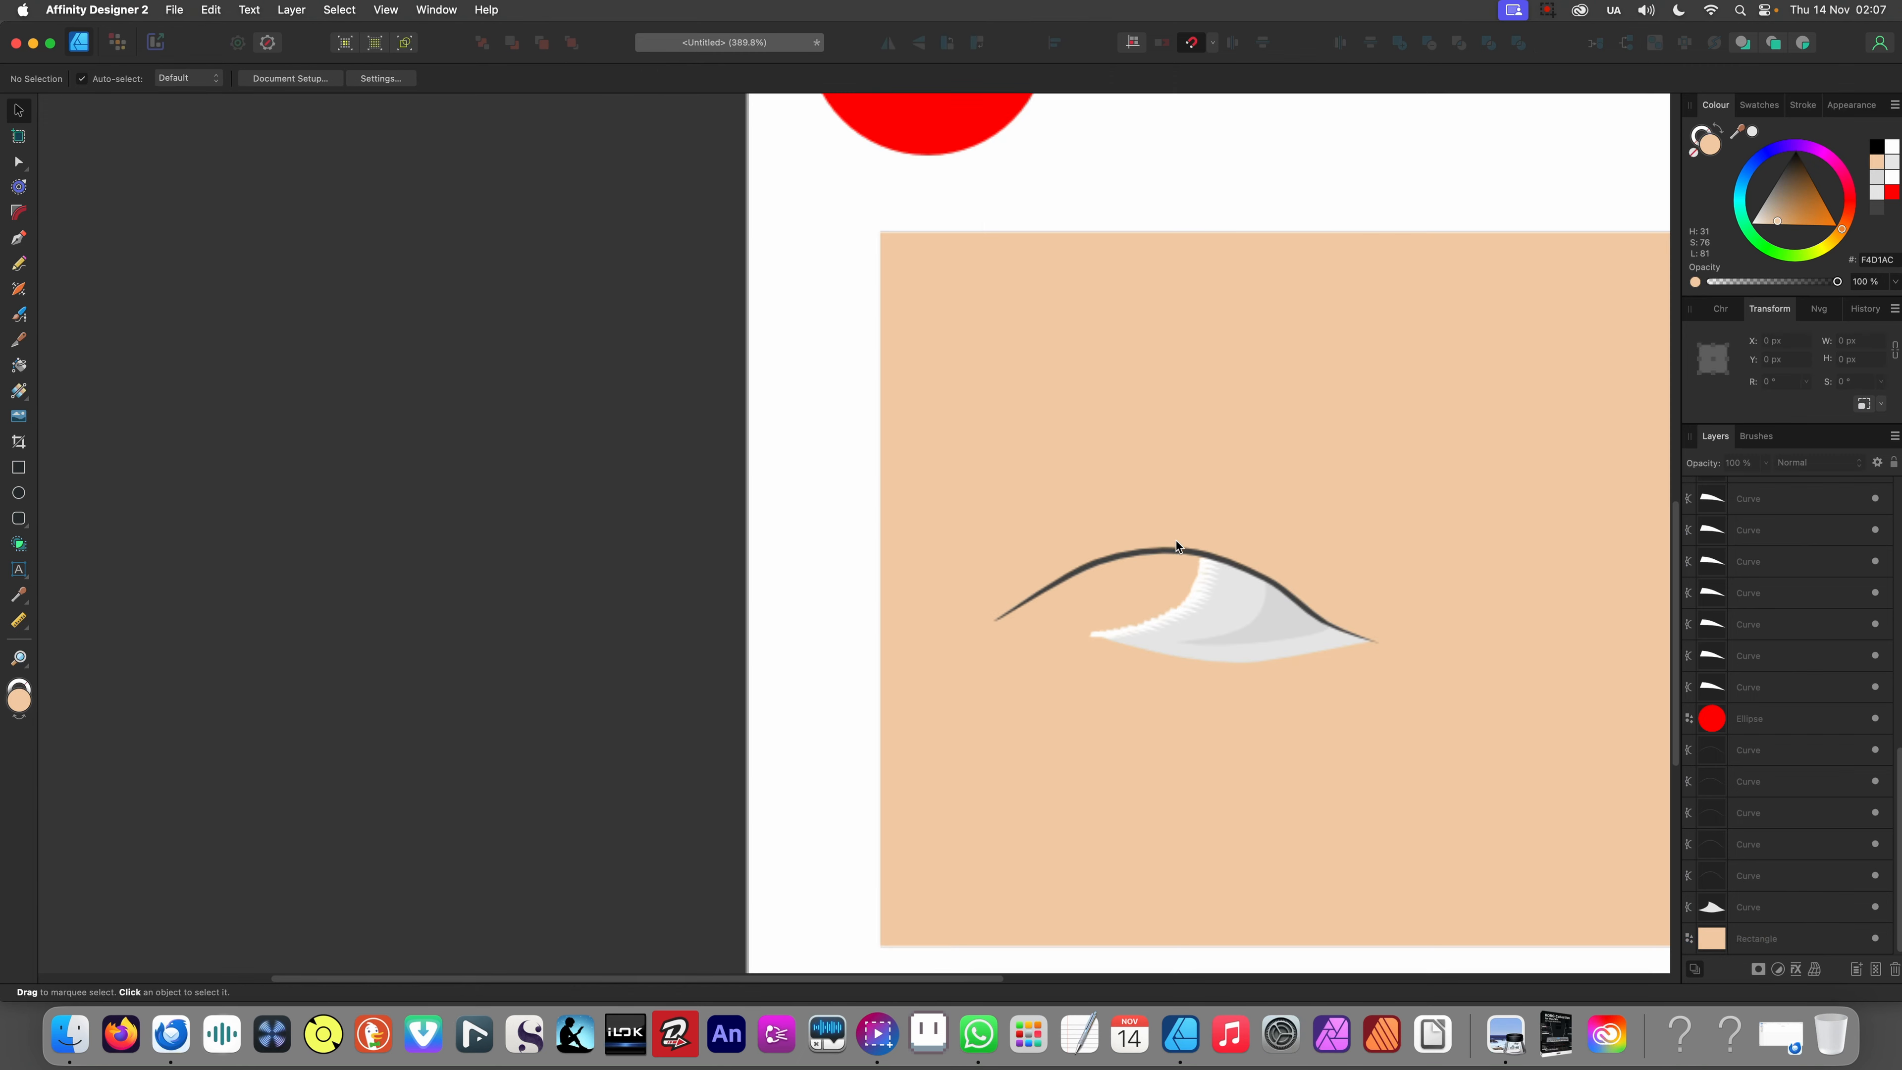
{"action": "scroll", "coordinate": [841, 566], "scroll_direction": "up", "scroll_amount": 3}
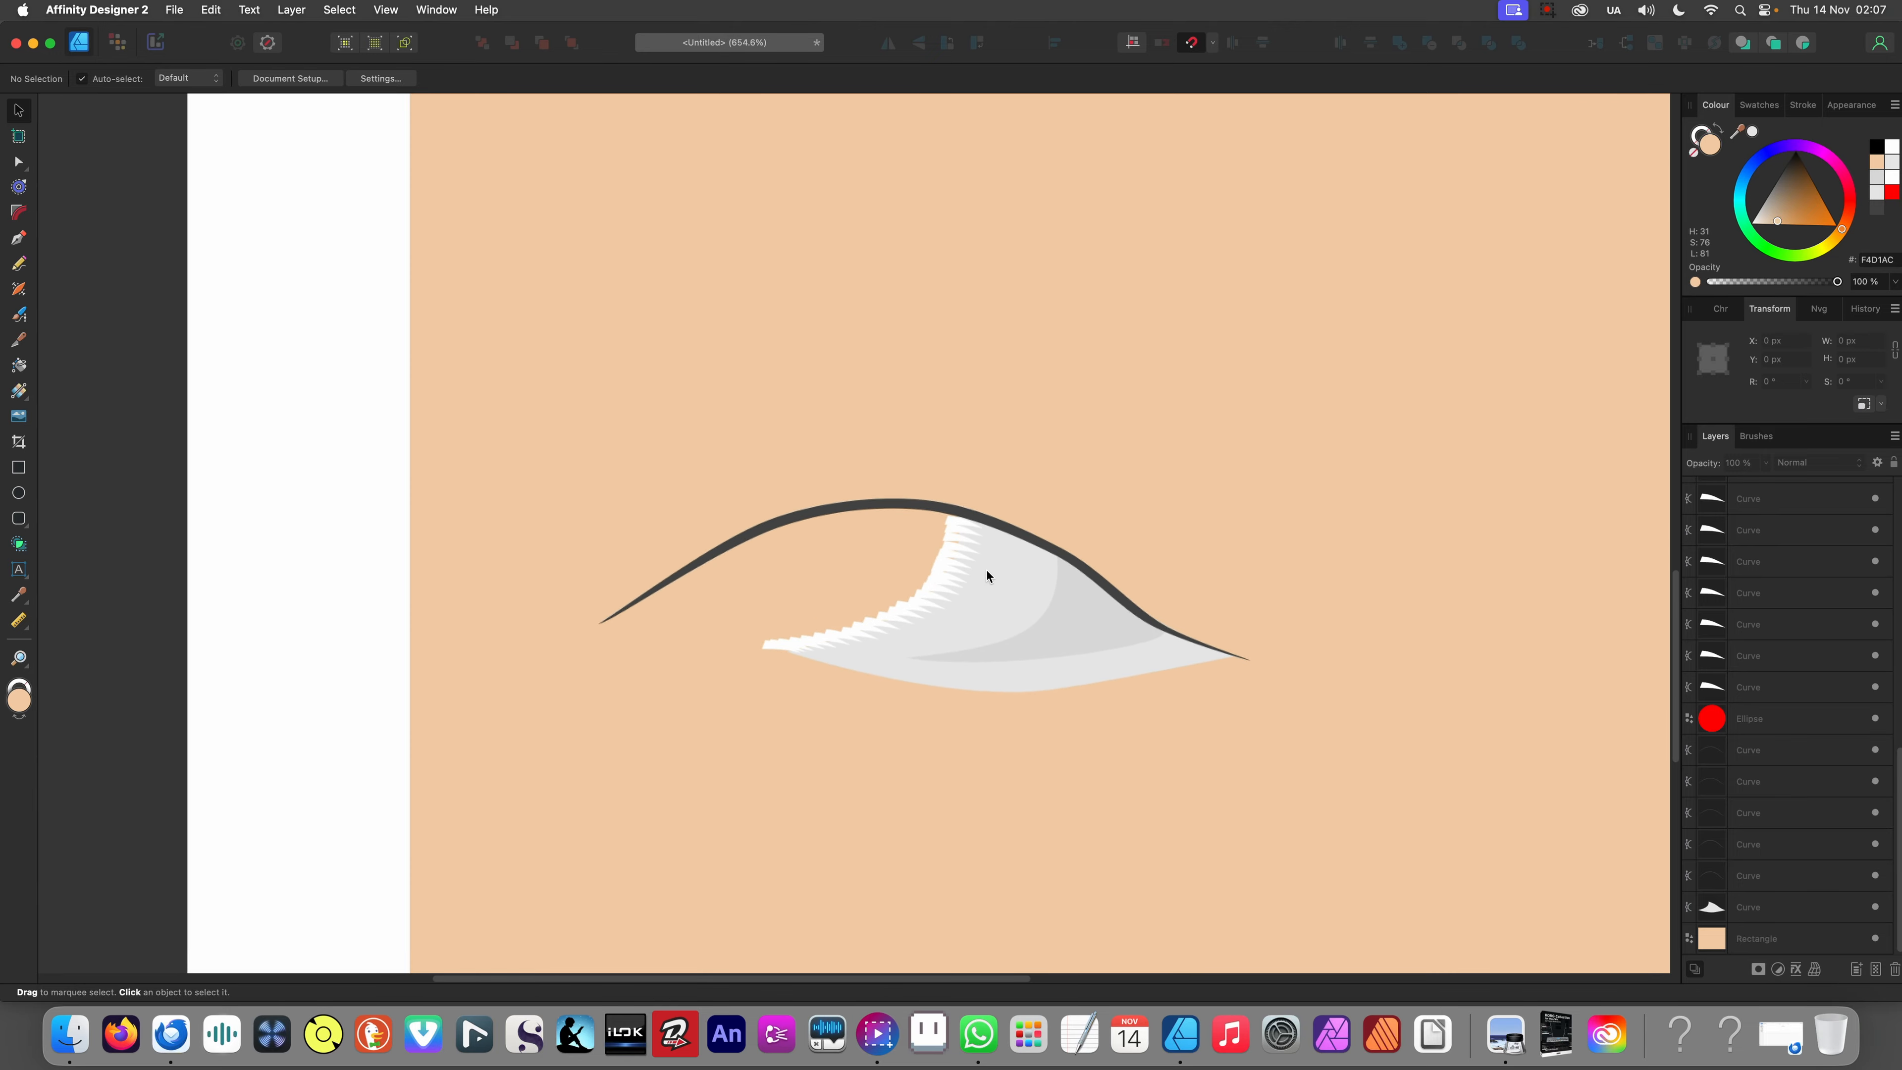
{"action": "left_click", "coordinate": [815, 563]}
{"action": "scroll", "coordinate": [814, 556], "scroll_direction": "up", "scroll_amount": 5}
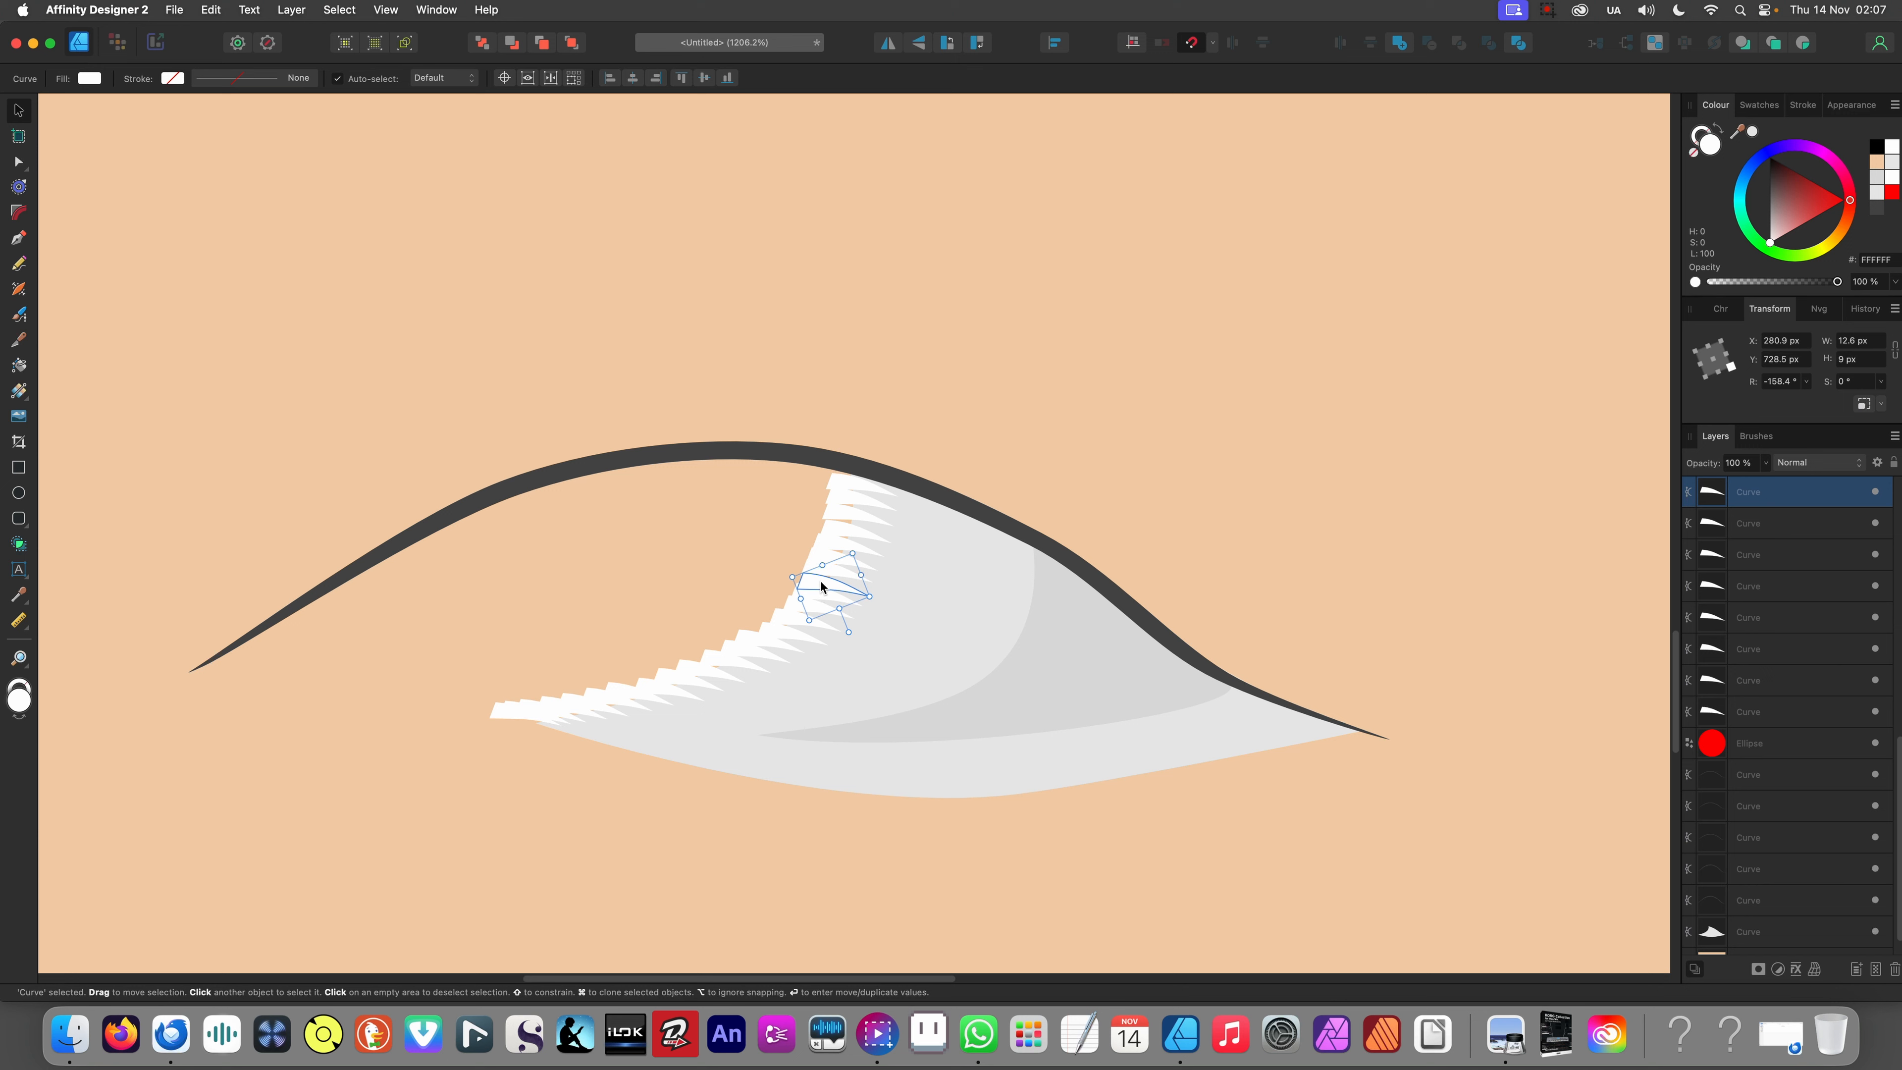
{"action": "left_click", "coordinate": [341, 10]}
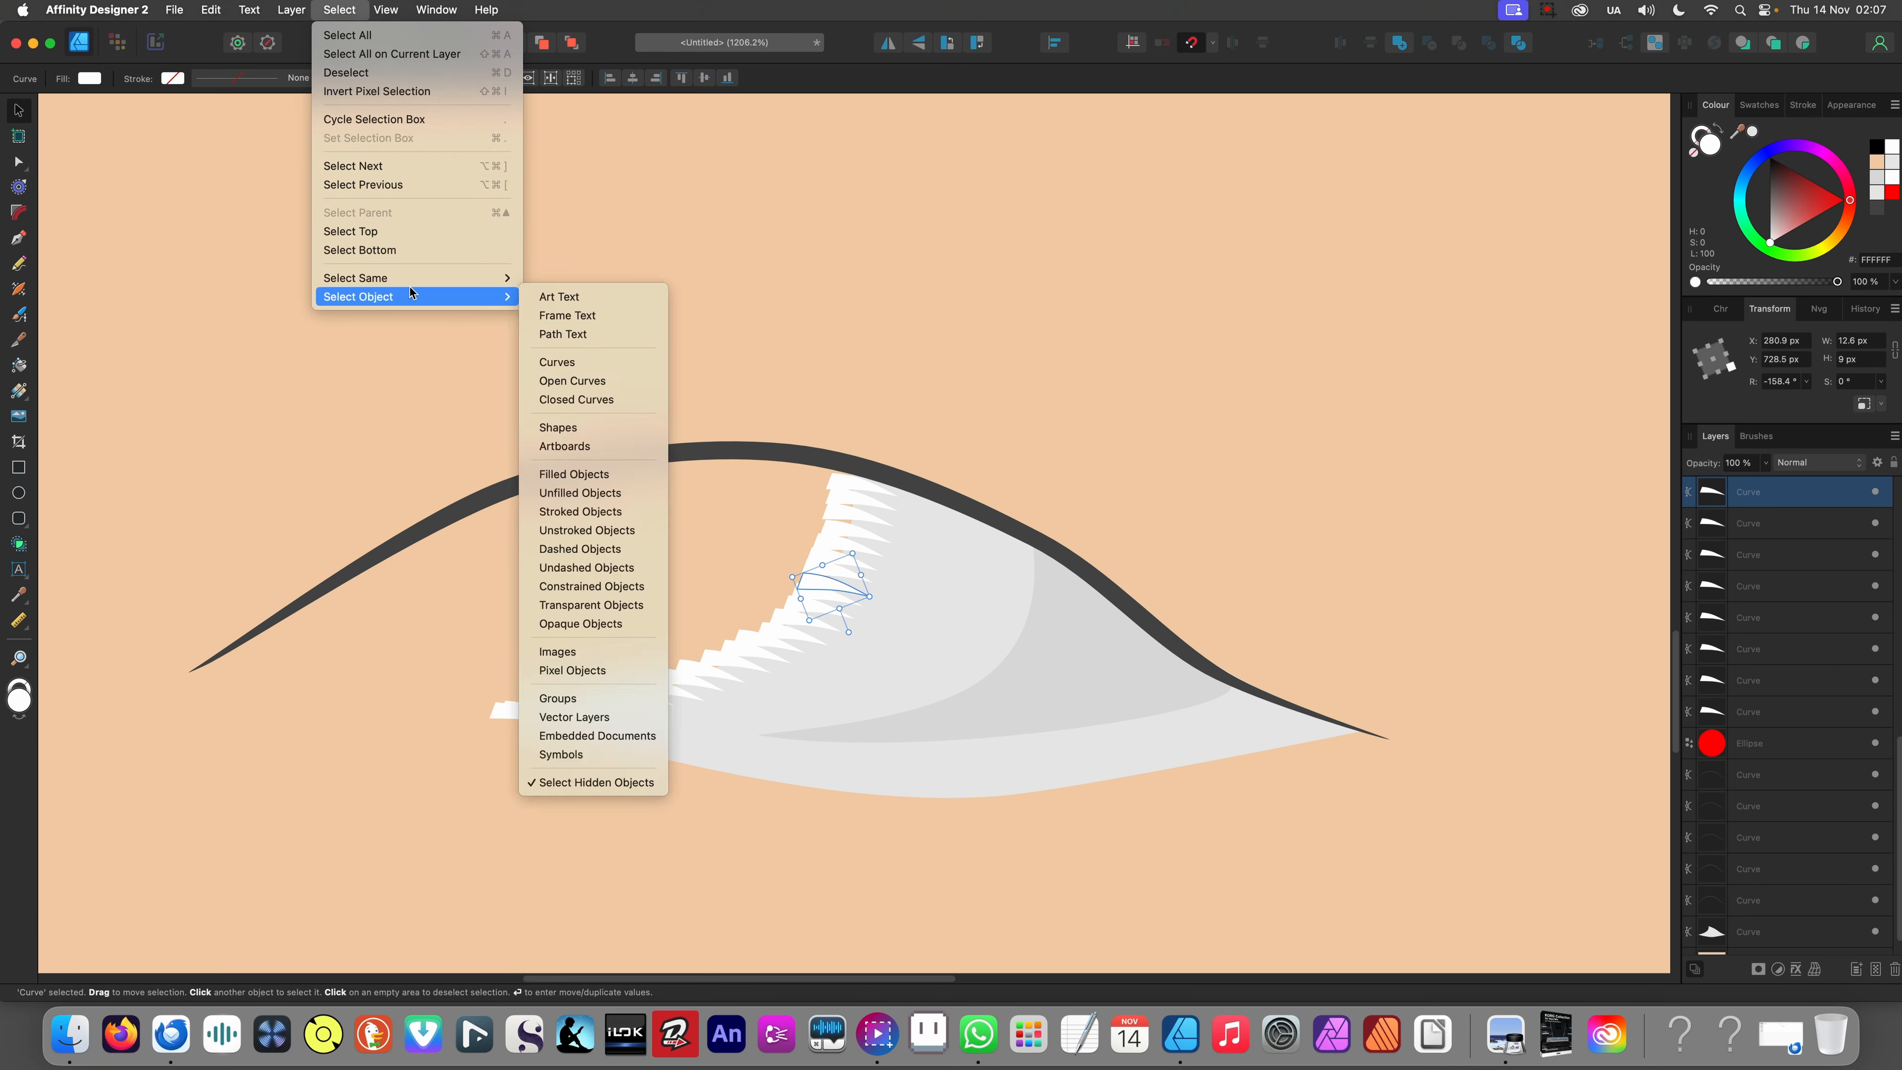
{"action": "mouse_move", "coordinate": [404, 285]}
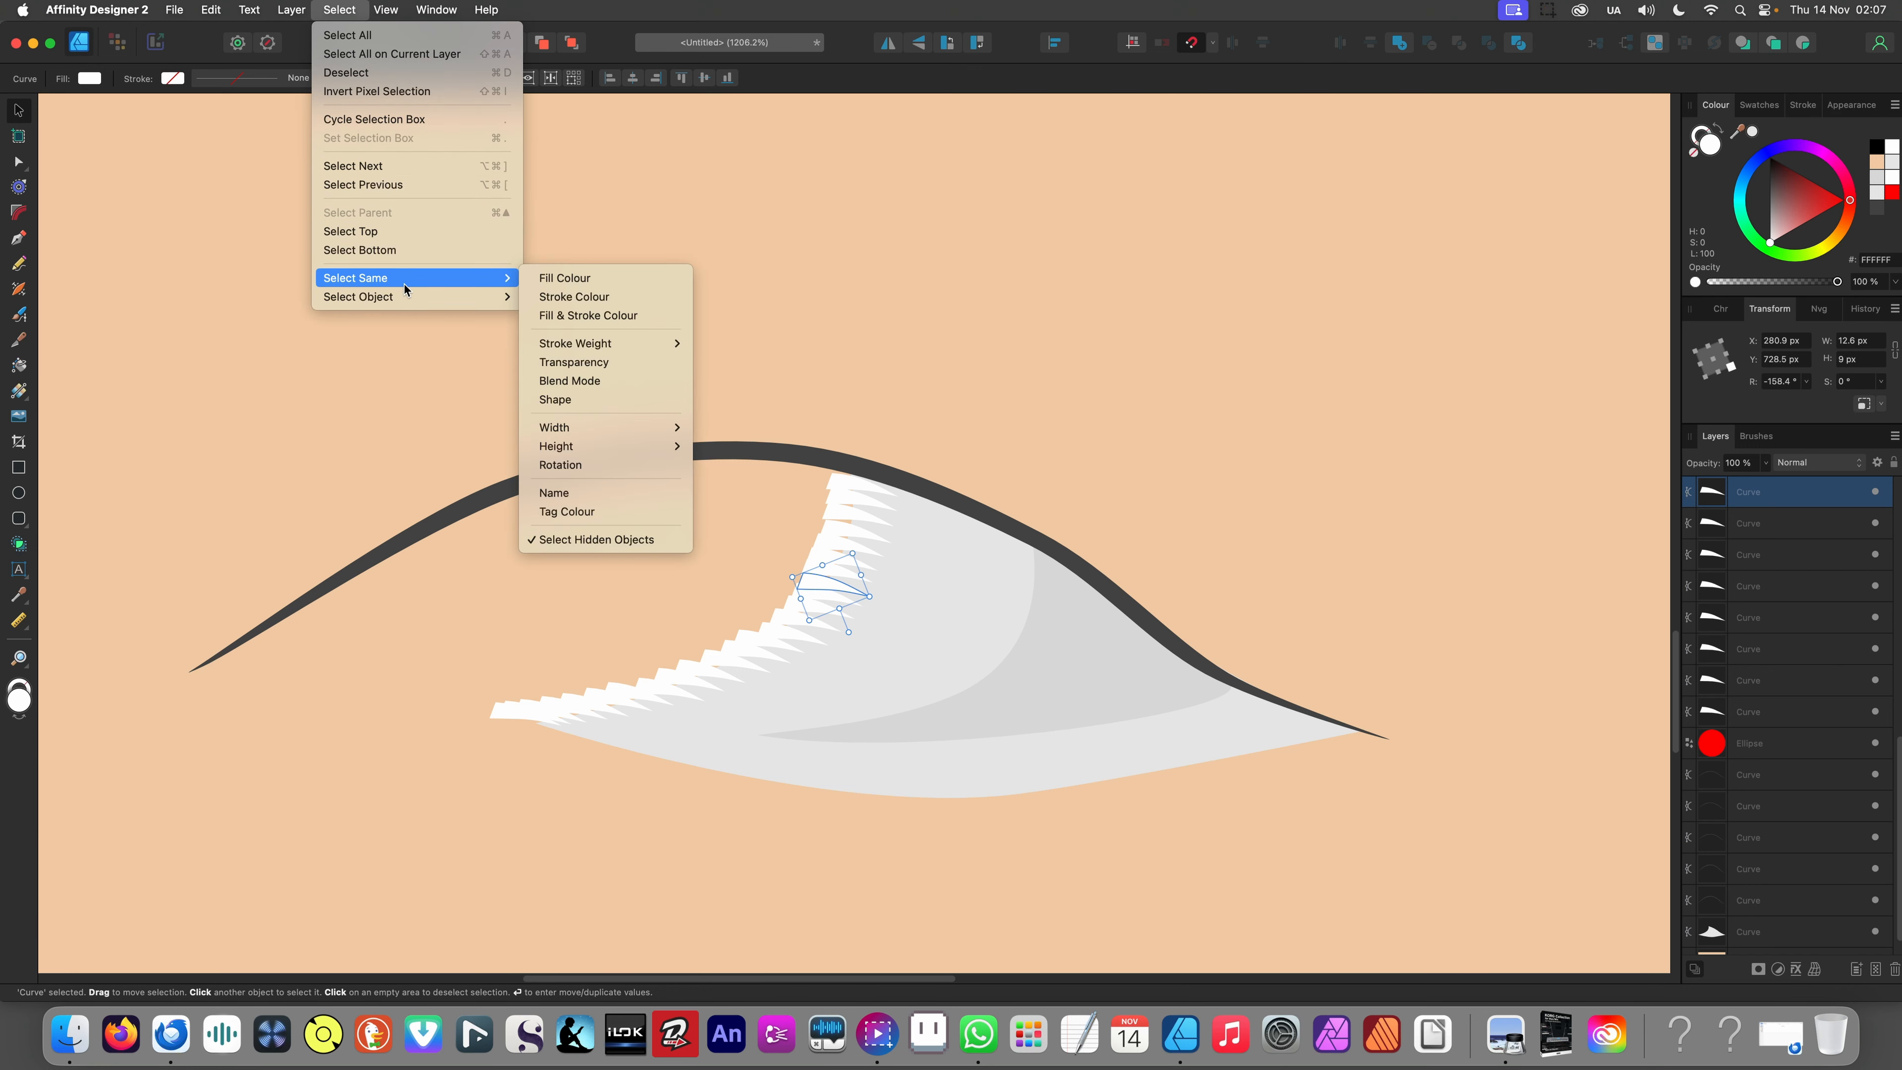
{"action": "left_click", "coordinate": [565, 280]}
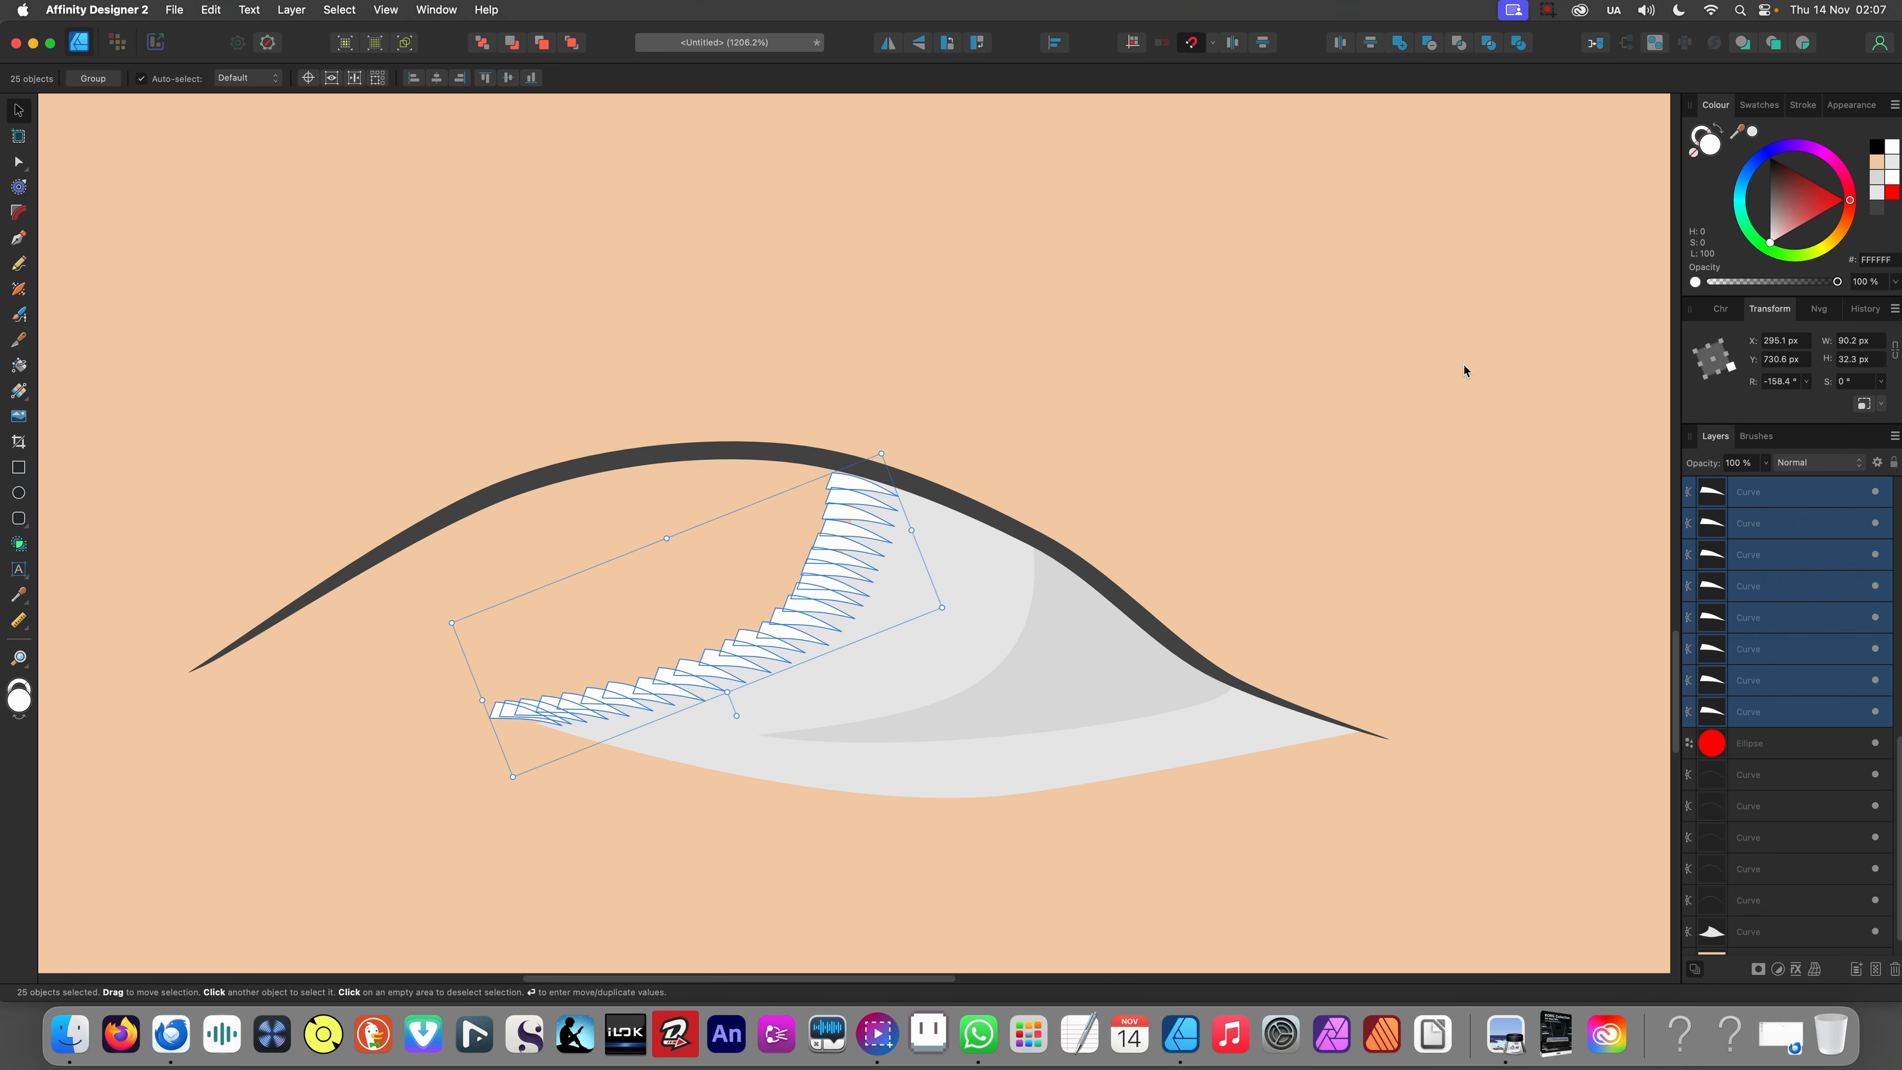
{"action": "key", "text": "i"}
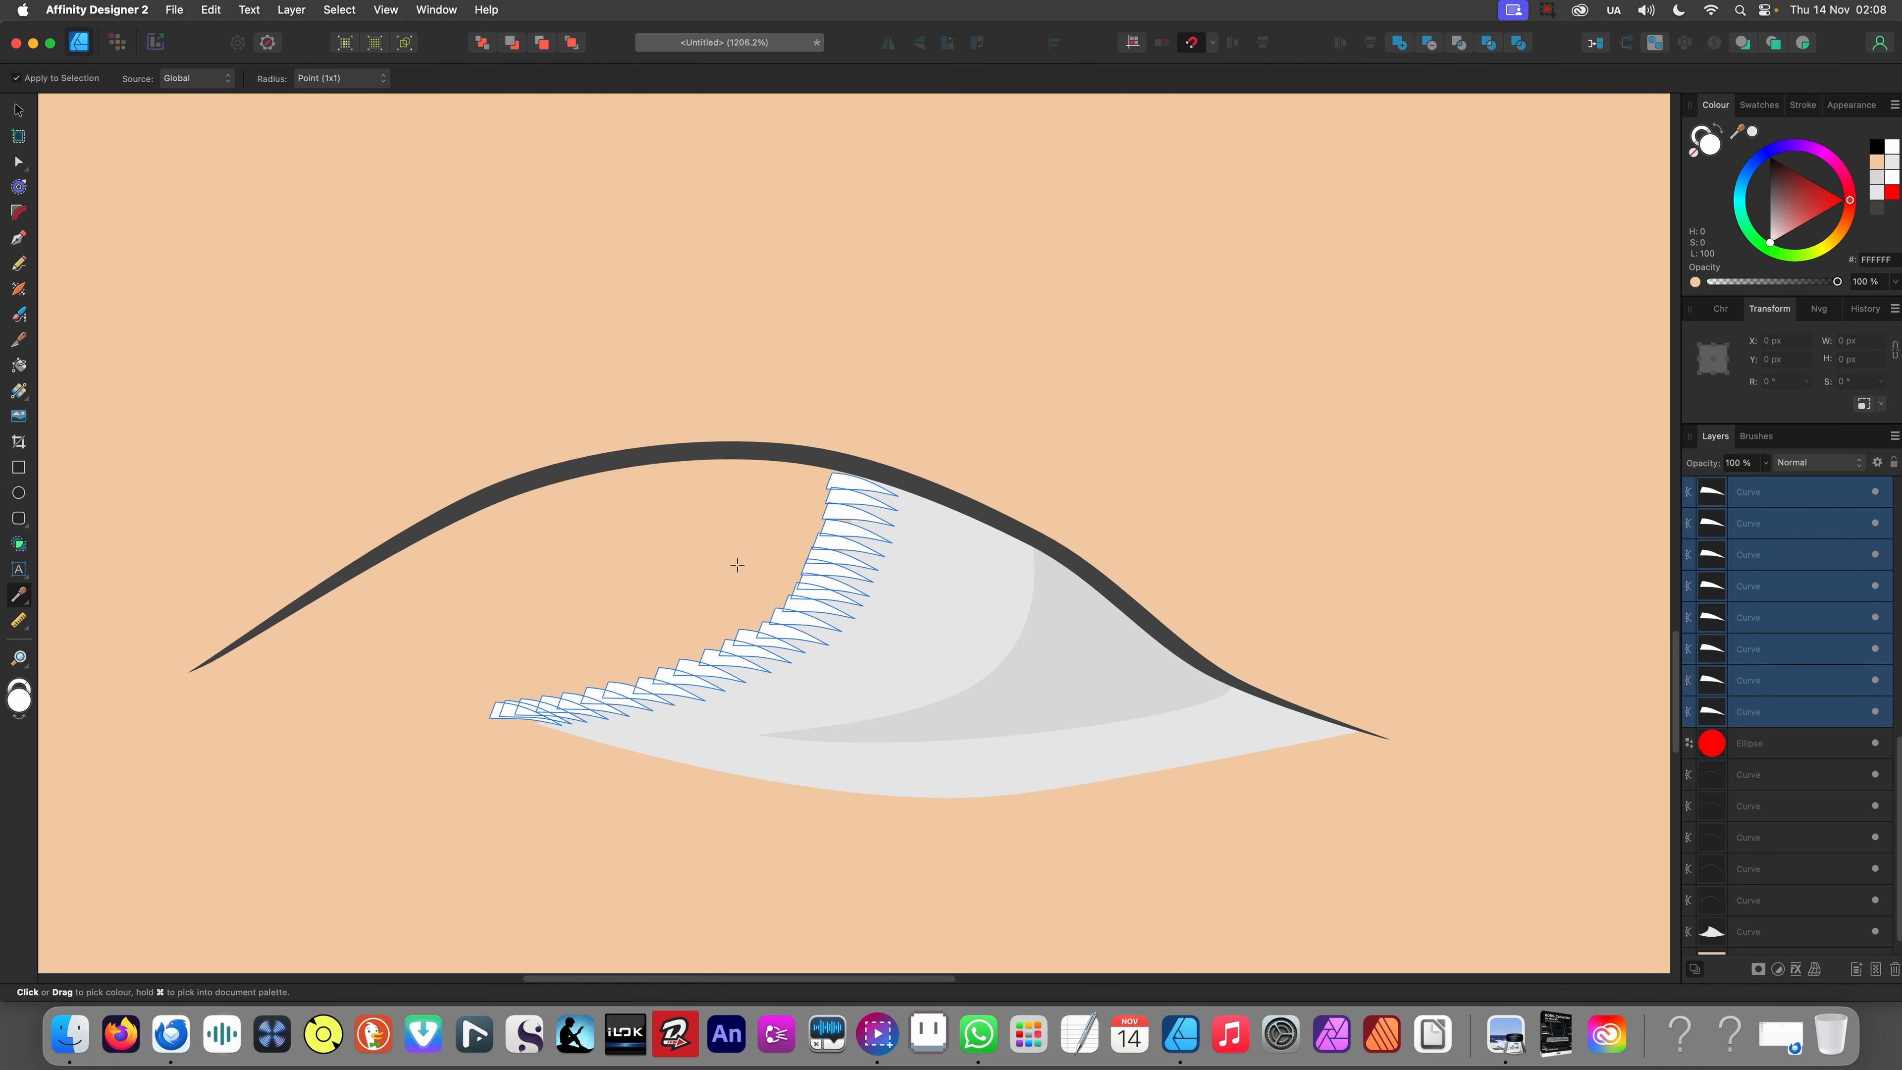
{"action": "left_click", "coordinate": [738, 559]}
{"action": "scroll", "coordinate": [843, 553], "scroll_direction": "down", "scroll_amount": 5}
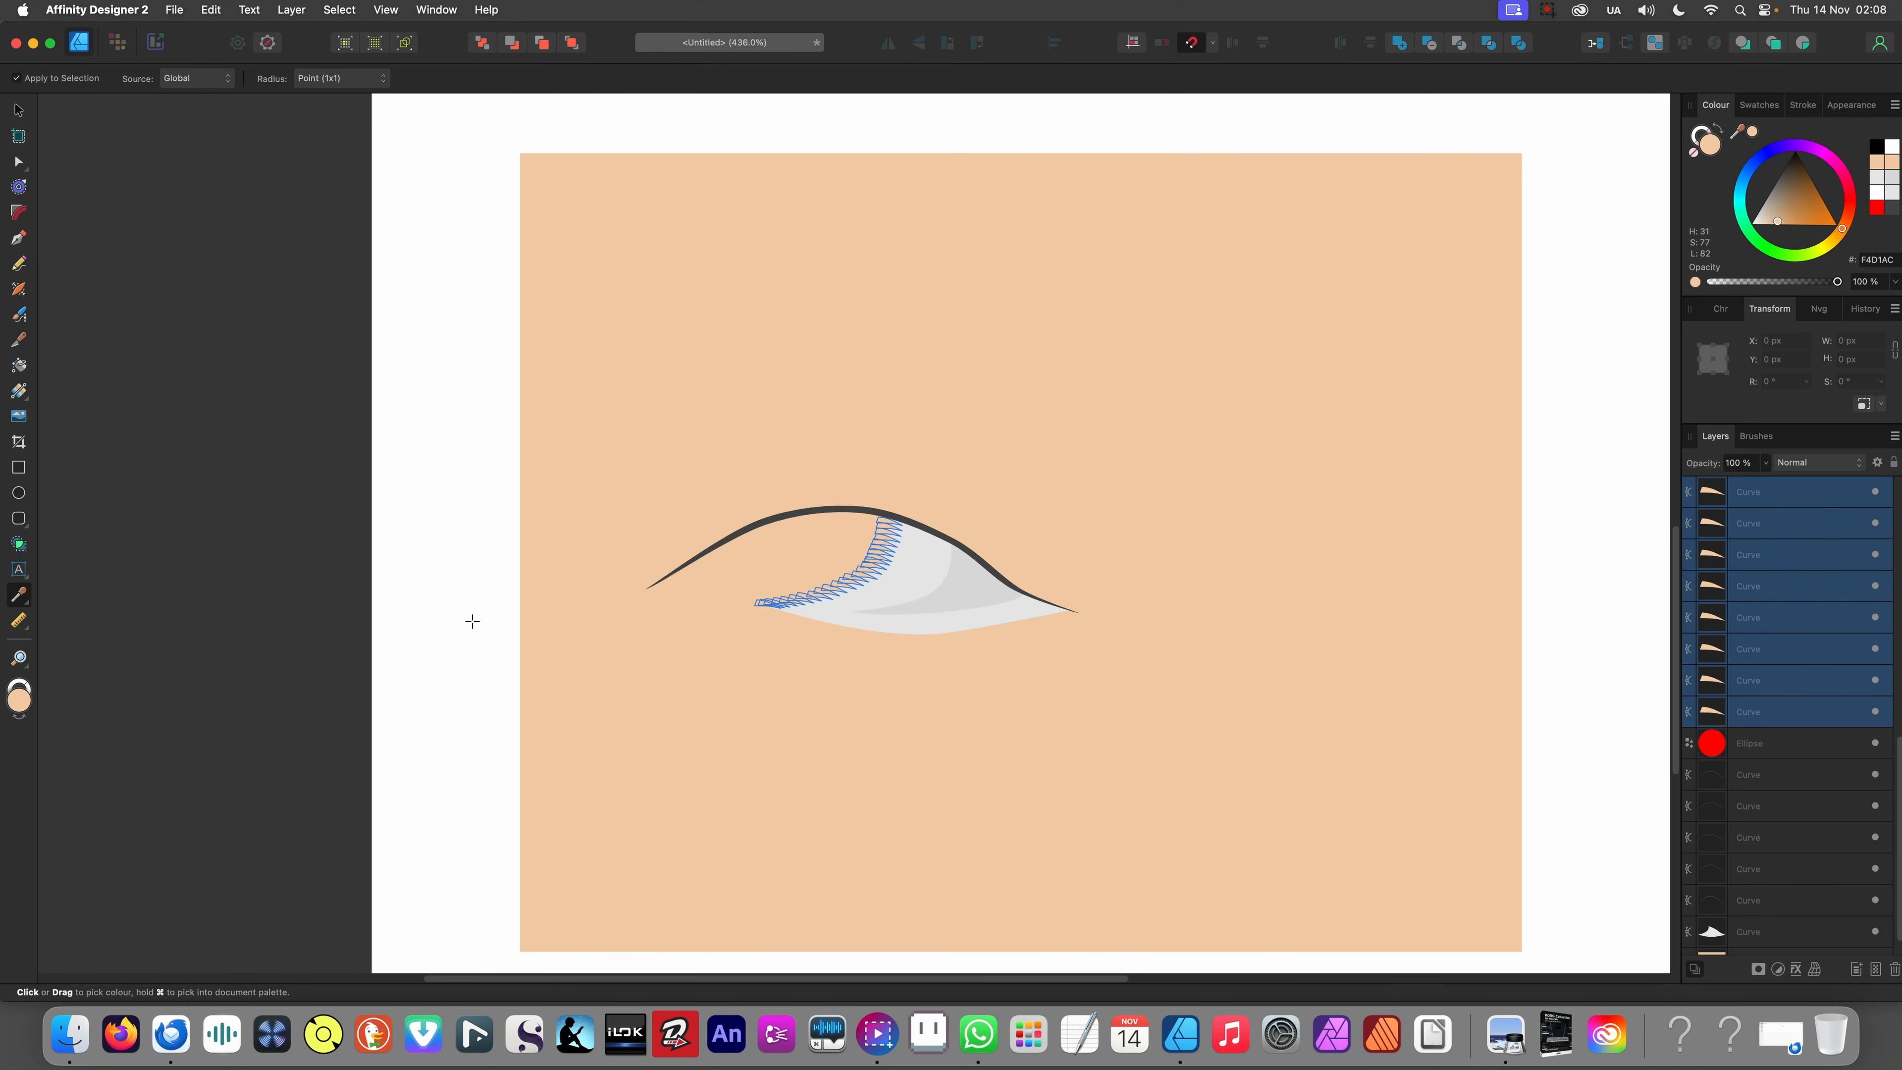
{"action": "key", "text": "v"}
{"action": "key", "text": "super+d"}
- Fill the large outer shading shape with the sampled background peach and darken it slightly to E8C5A0
{"action": "scroll", "coordinate": [829, 568], "scroll_direction": "up", "scroll_amount": 4}
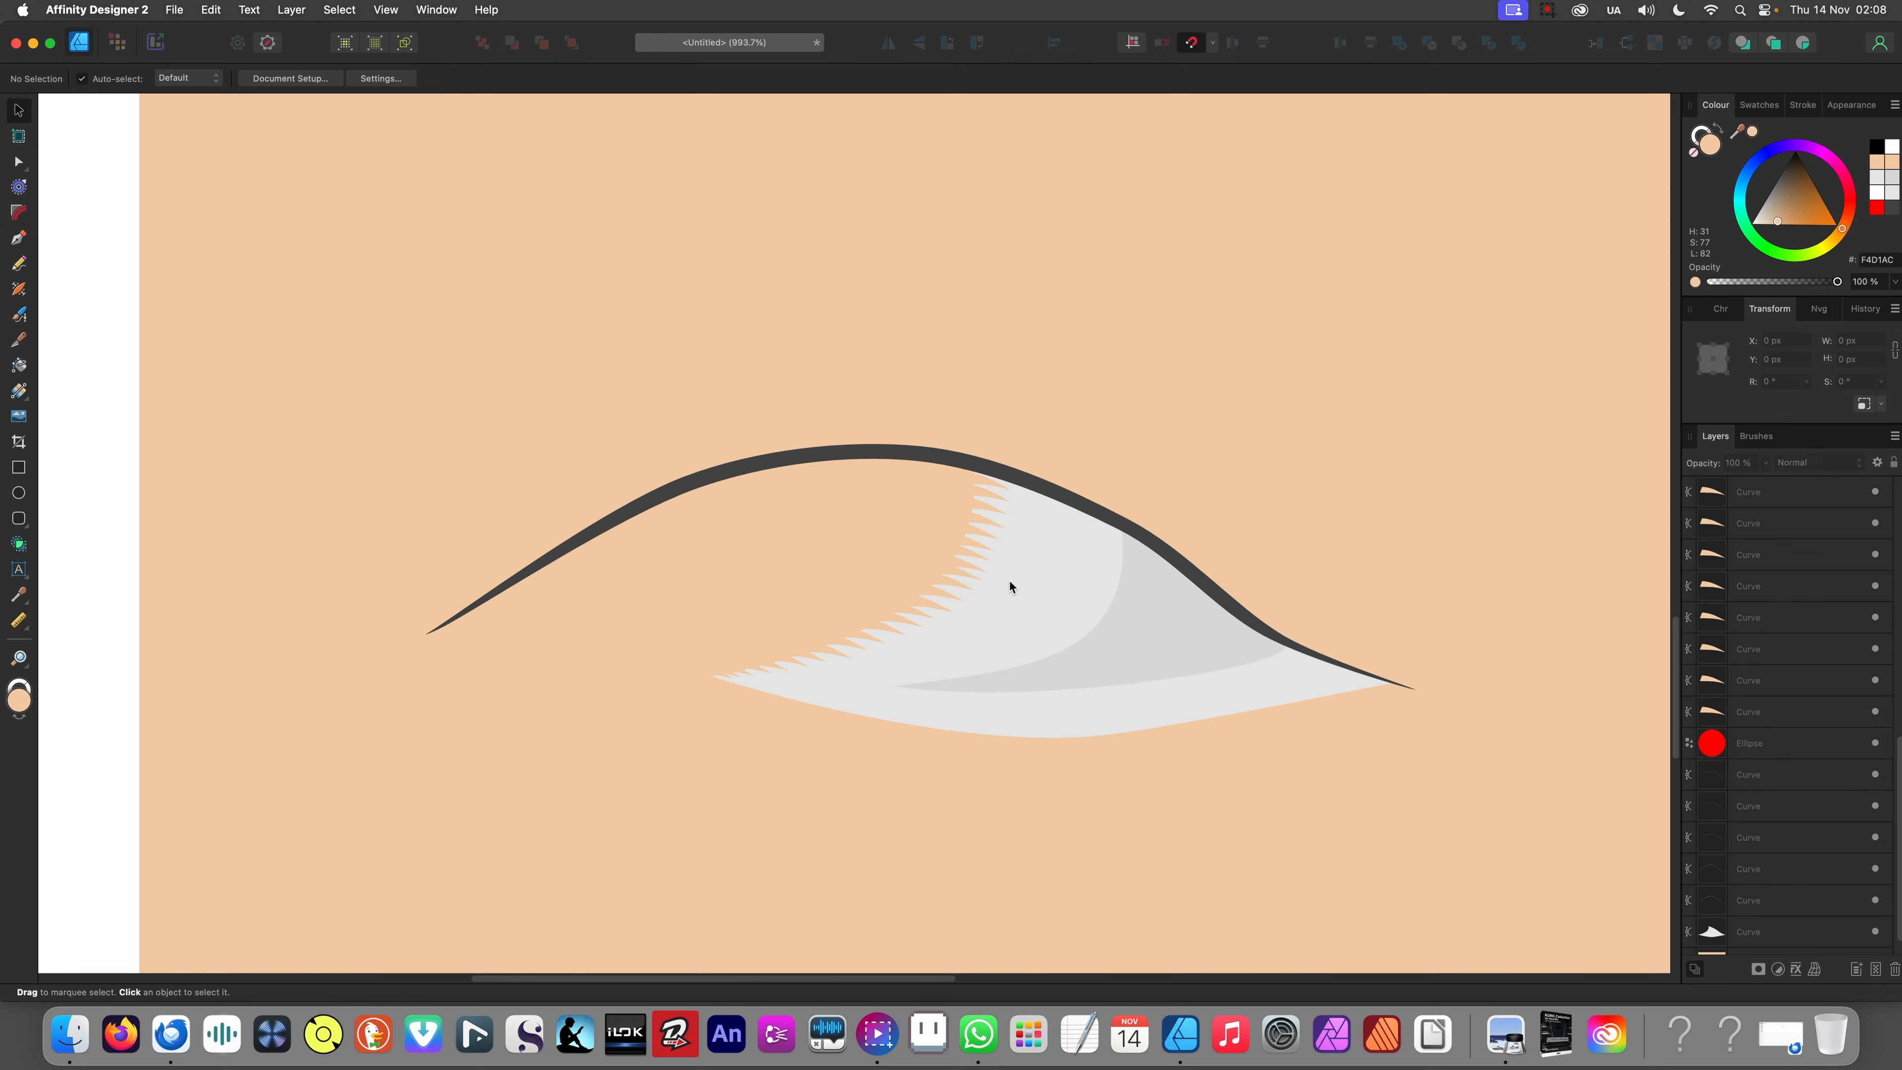
{"action": "left_click", "coordinate": [1048, 587]}
{"action": "key", "text": "i"}
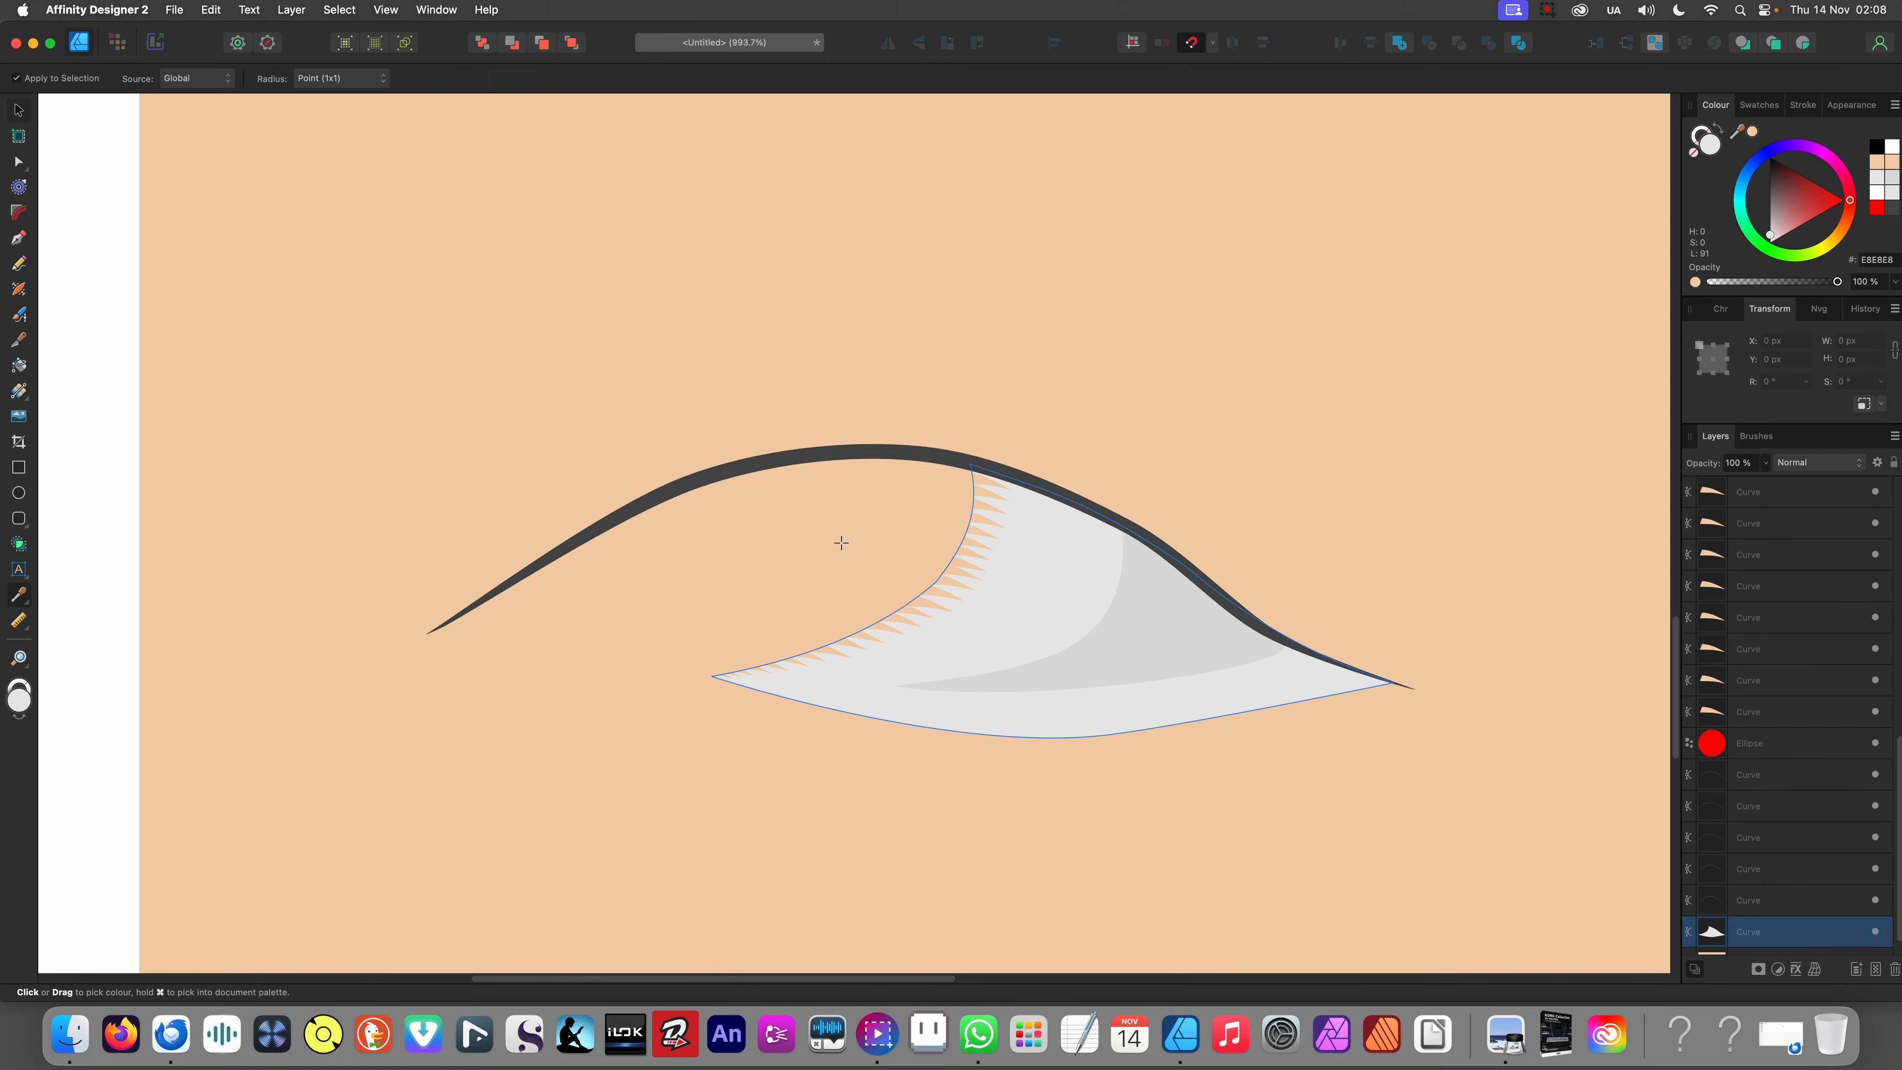
{"action": "left_click", "coordinate": [841, 541]}
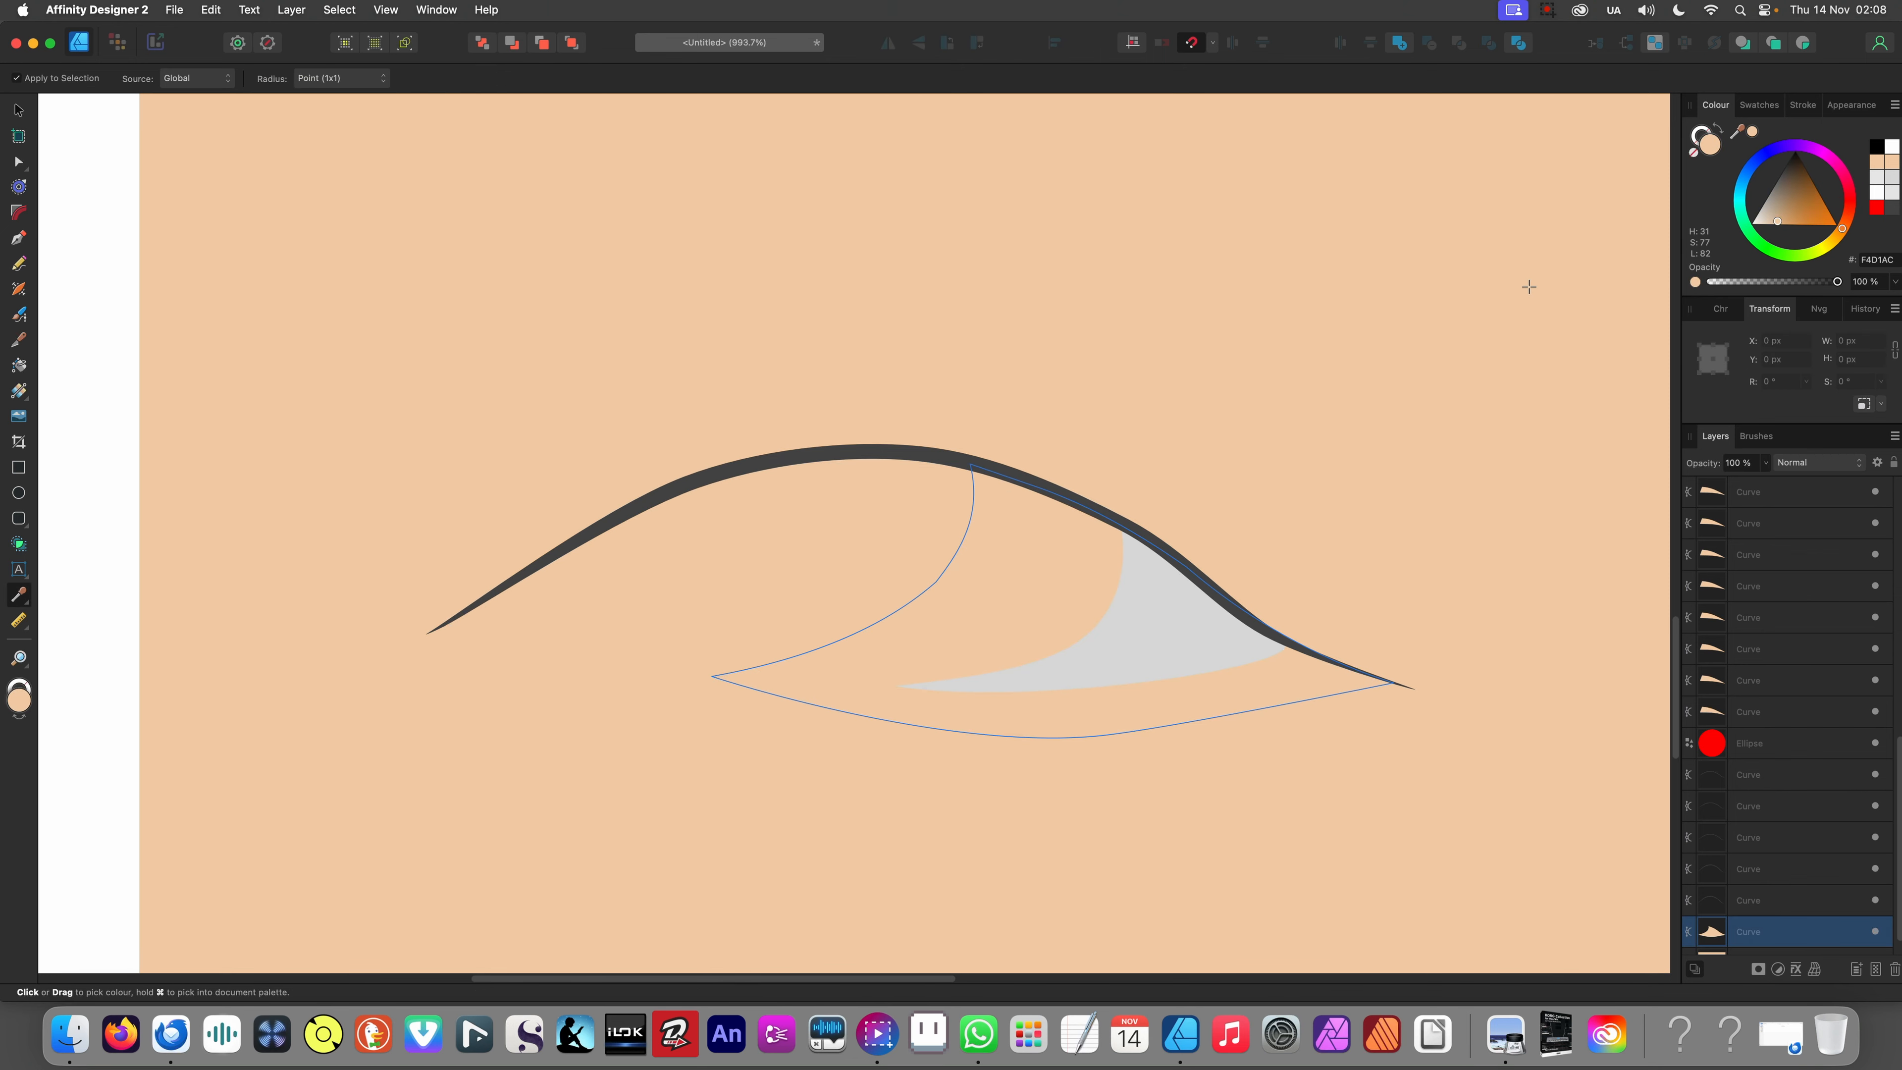
{"action": "left_click_drag", "start_coordinate": [1782, 222], "coordinate": [1782, 221]}
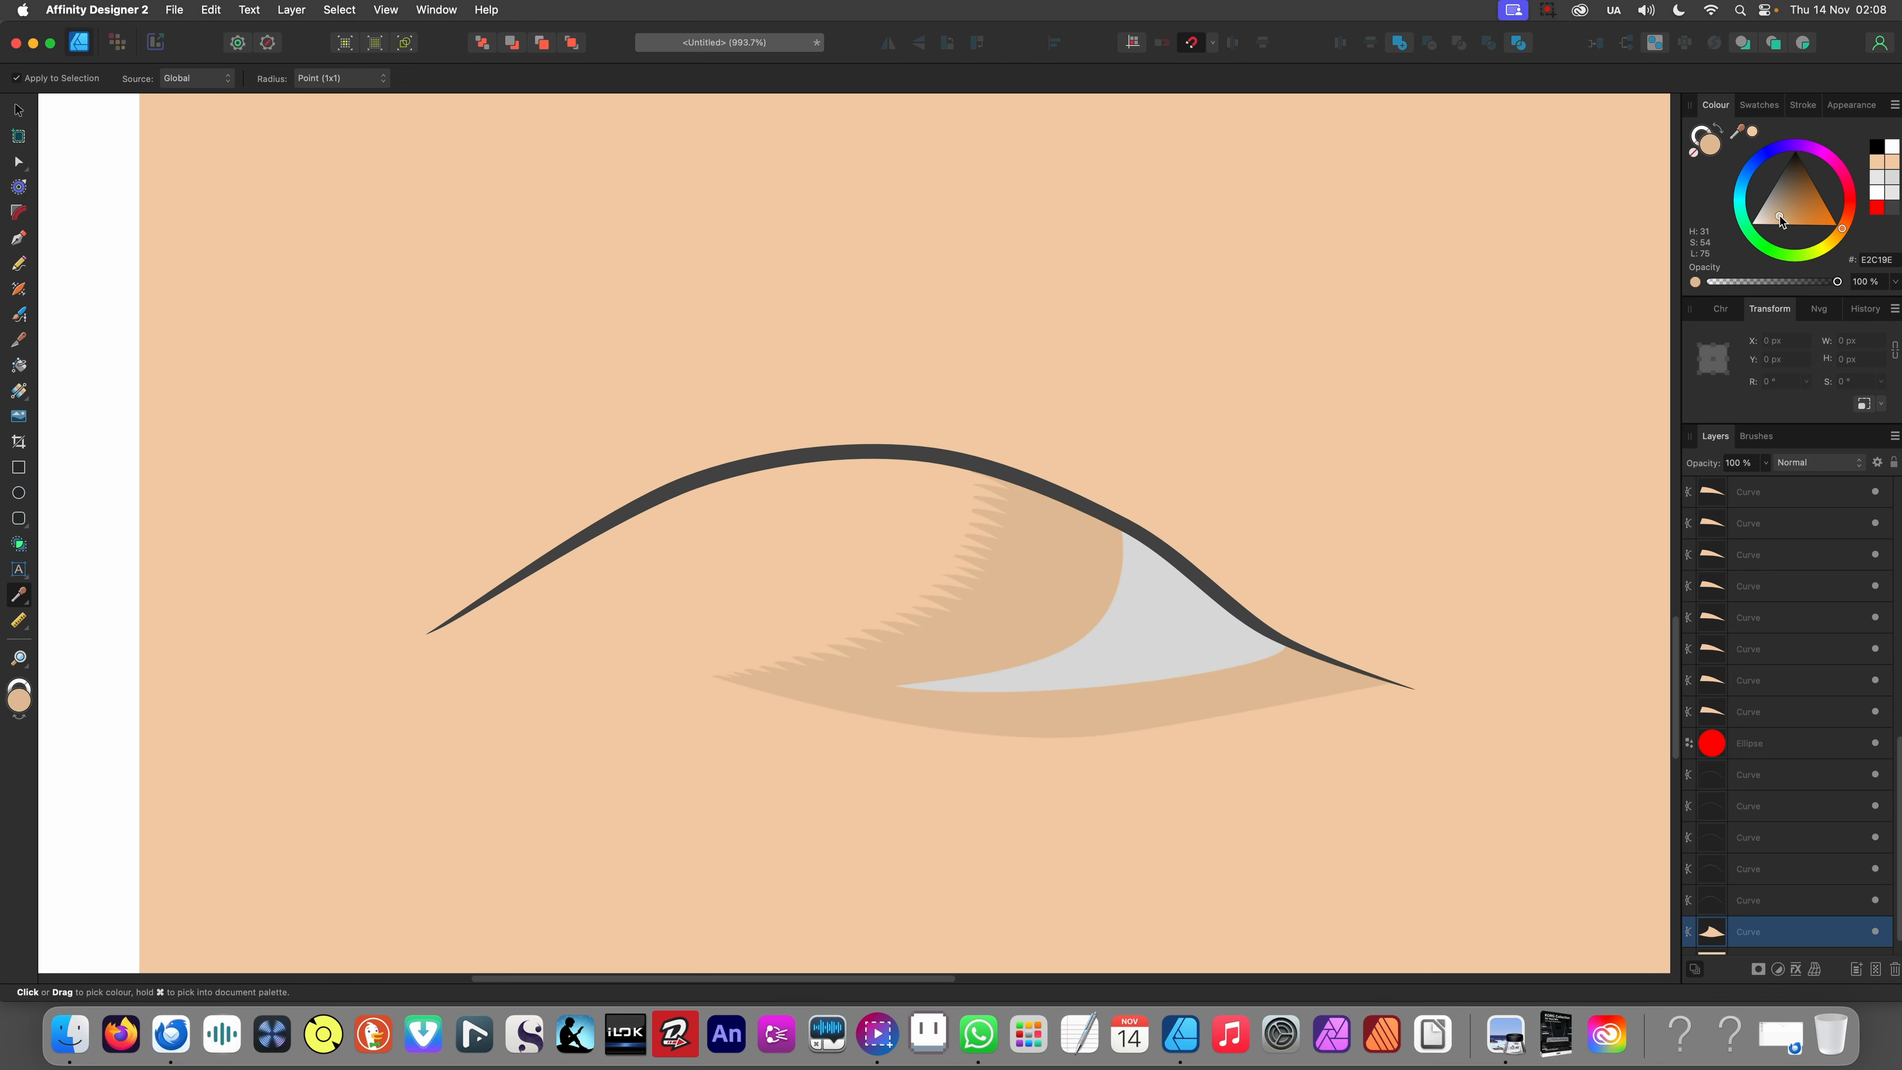
{"action": "left_click", "coordinate": [1169, 666]}
{"action": "key", "text": "super+z"}
- Fill the inner shading shape with the sampled outer shading colour and darken it slightly to E1BC96
{"action": "key", "text": "v"}
{"action": "left_click", "coordinate": [1137, 620]}
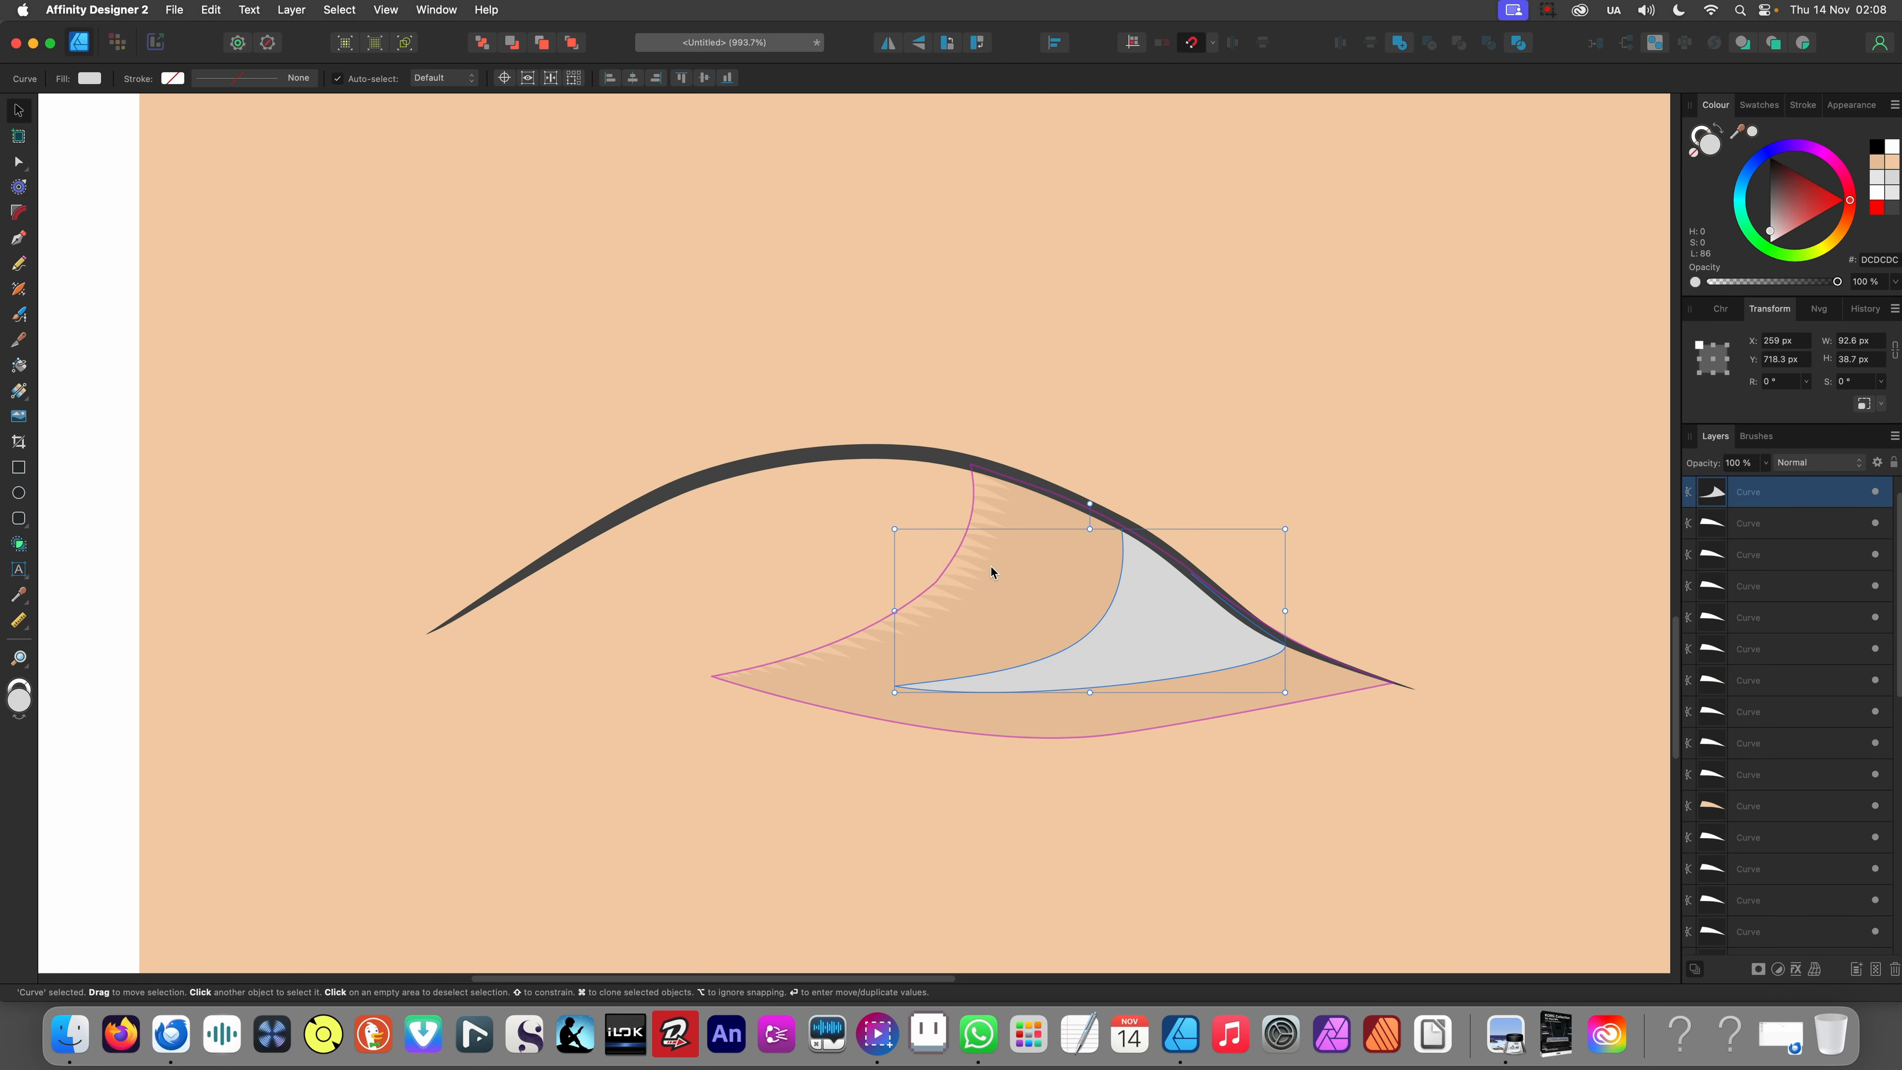
{"action": "key", "text": "i"}
{"action": "left_click", "coordinate": [1020, 585]}
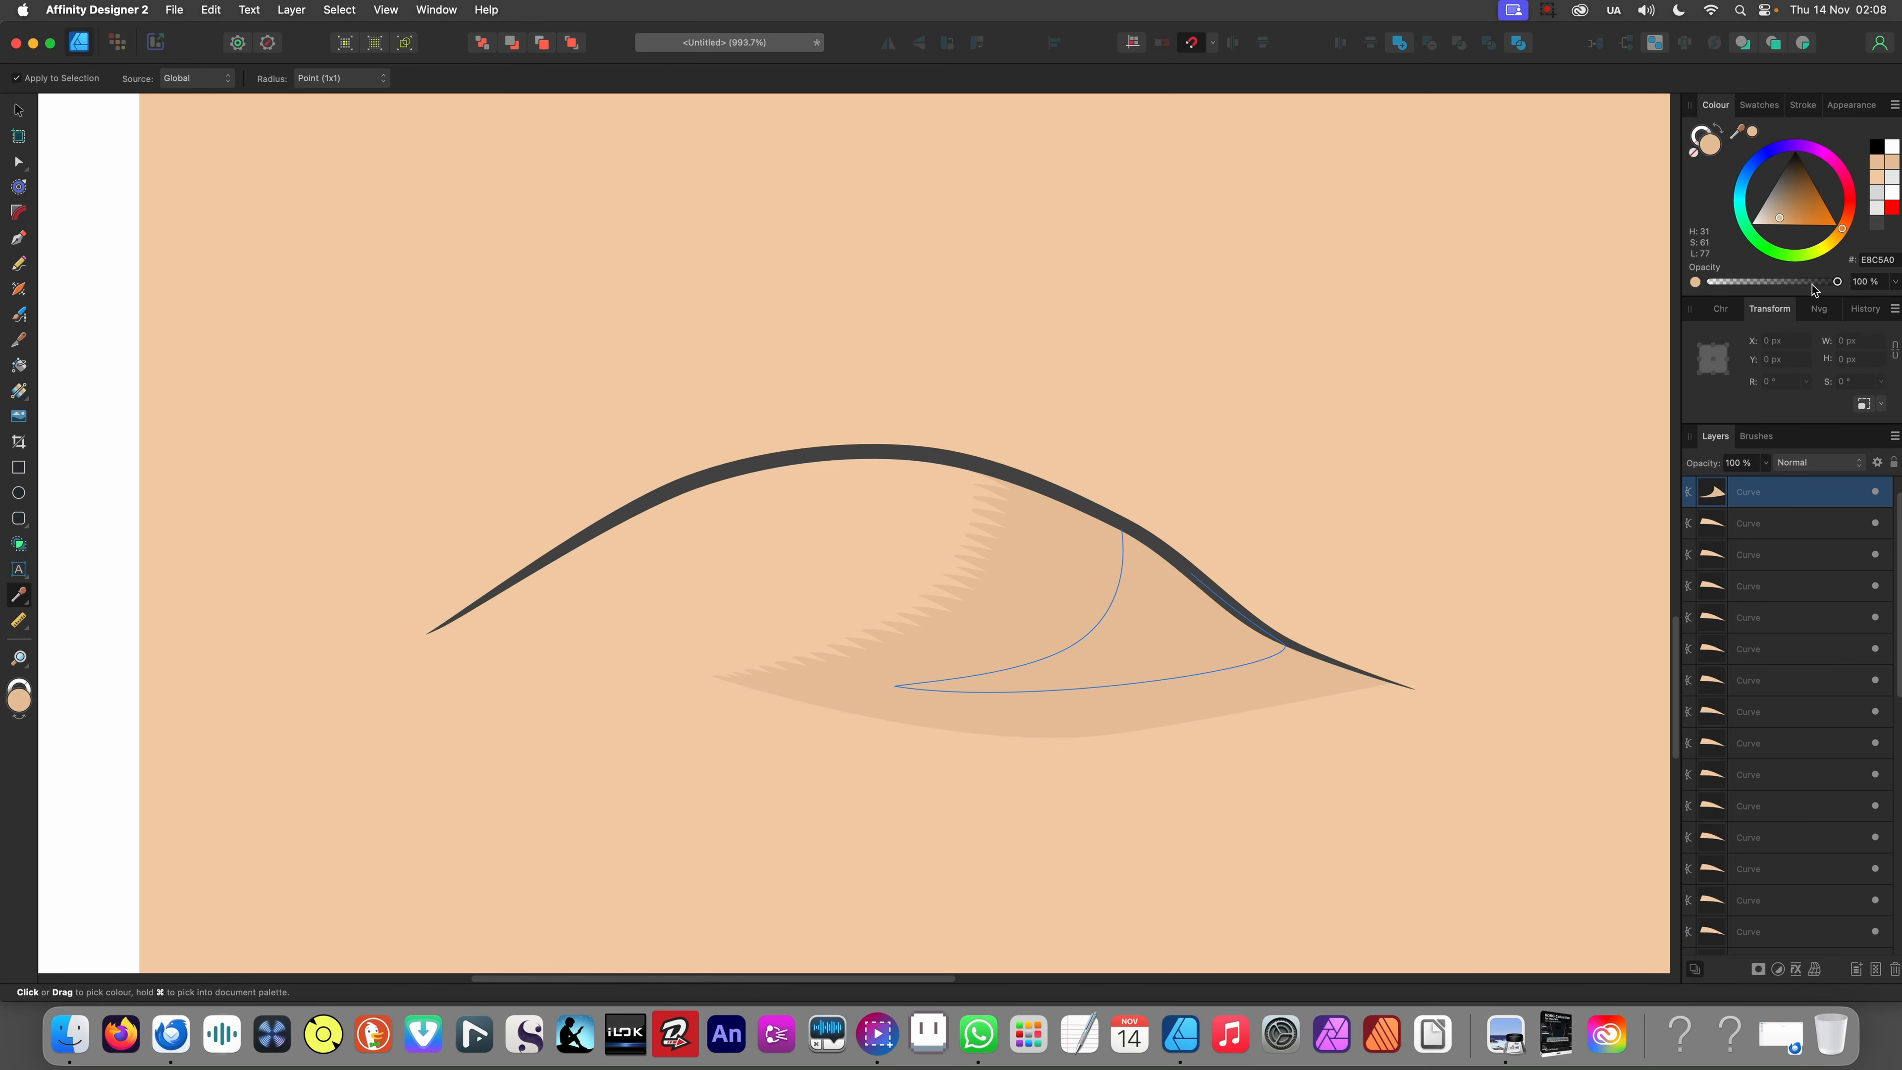
{"action": "left_click_drag", "start_coordinate": [1783, 219], "coordinate": [1782, 216]}
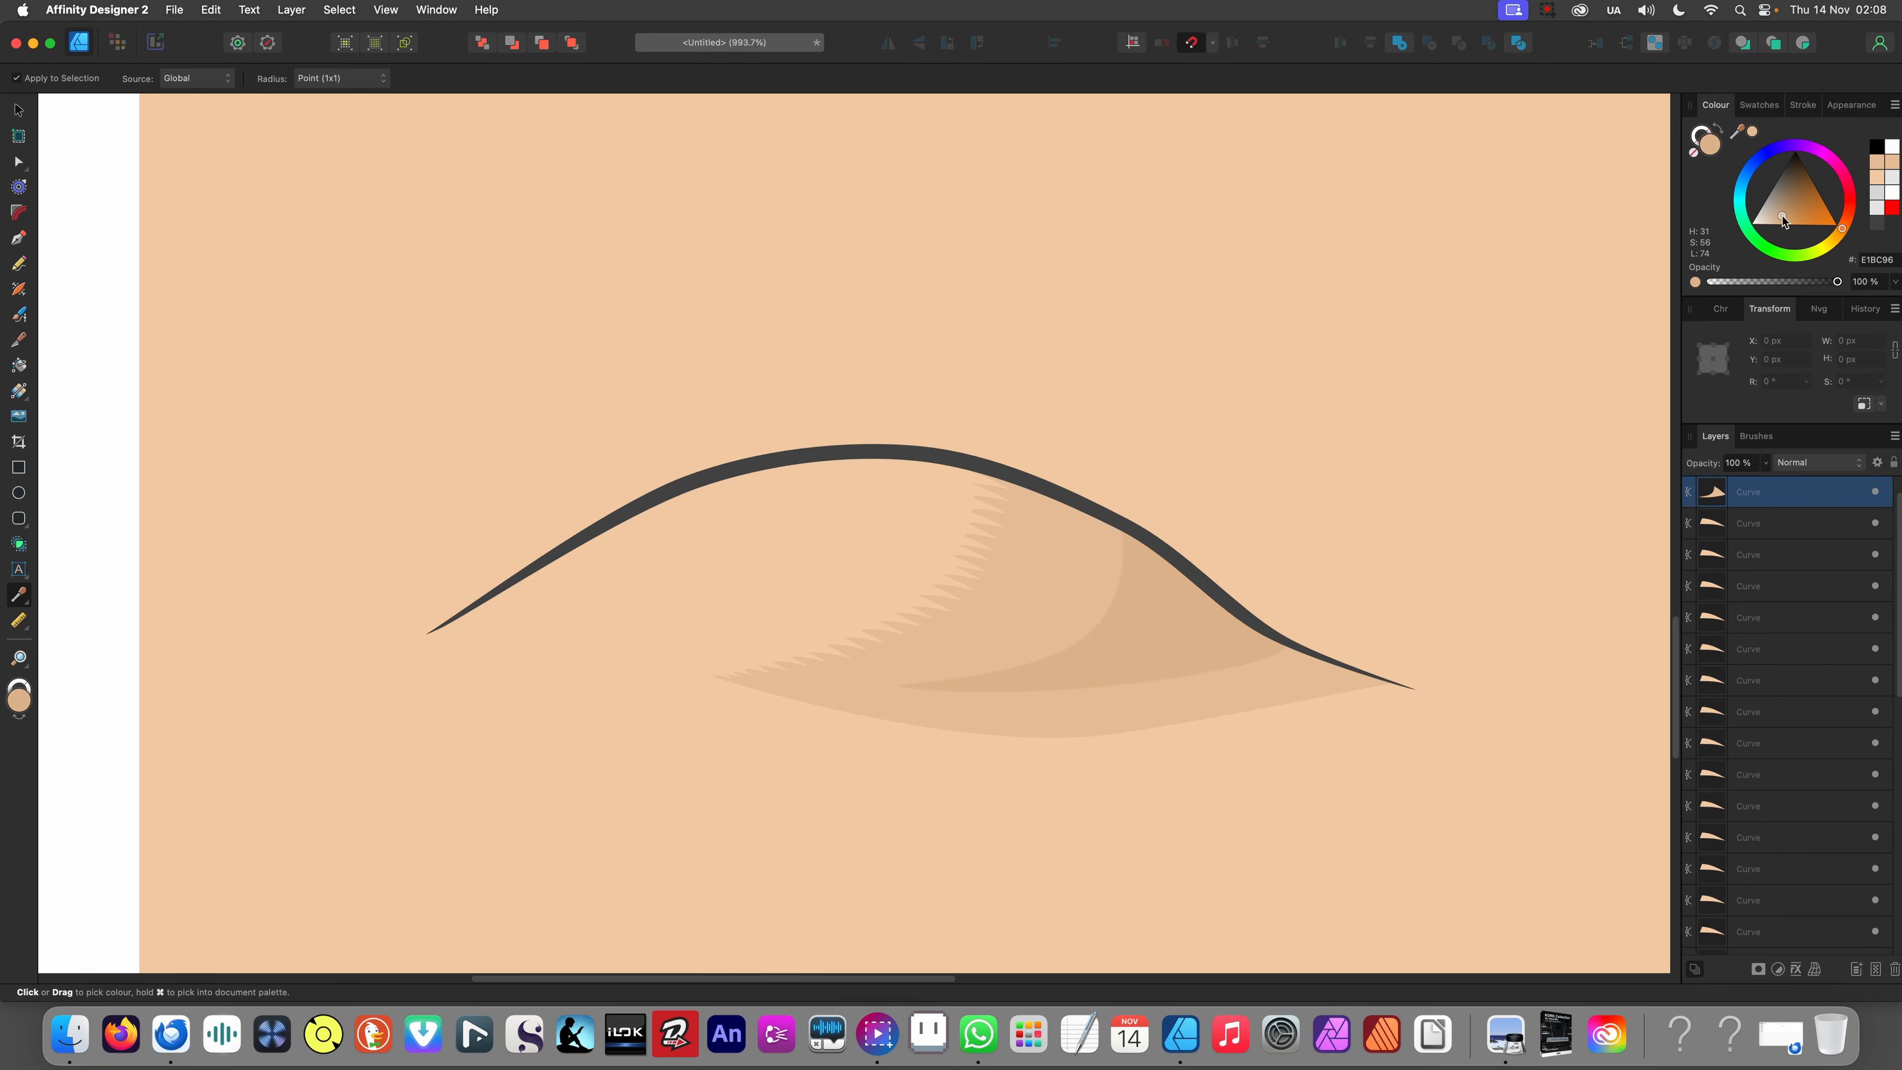
{"action": "scroll", "coordinate": [1476, 299], "scroll_direction": "down", "scroll_amount": 5}
{"action": "scroll", "coordinate": [739, 582], "scroll_direction": "down", "scroll_amount": 4}
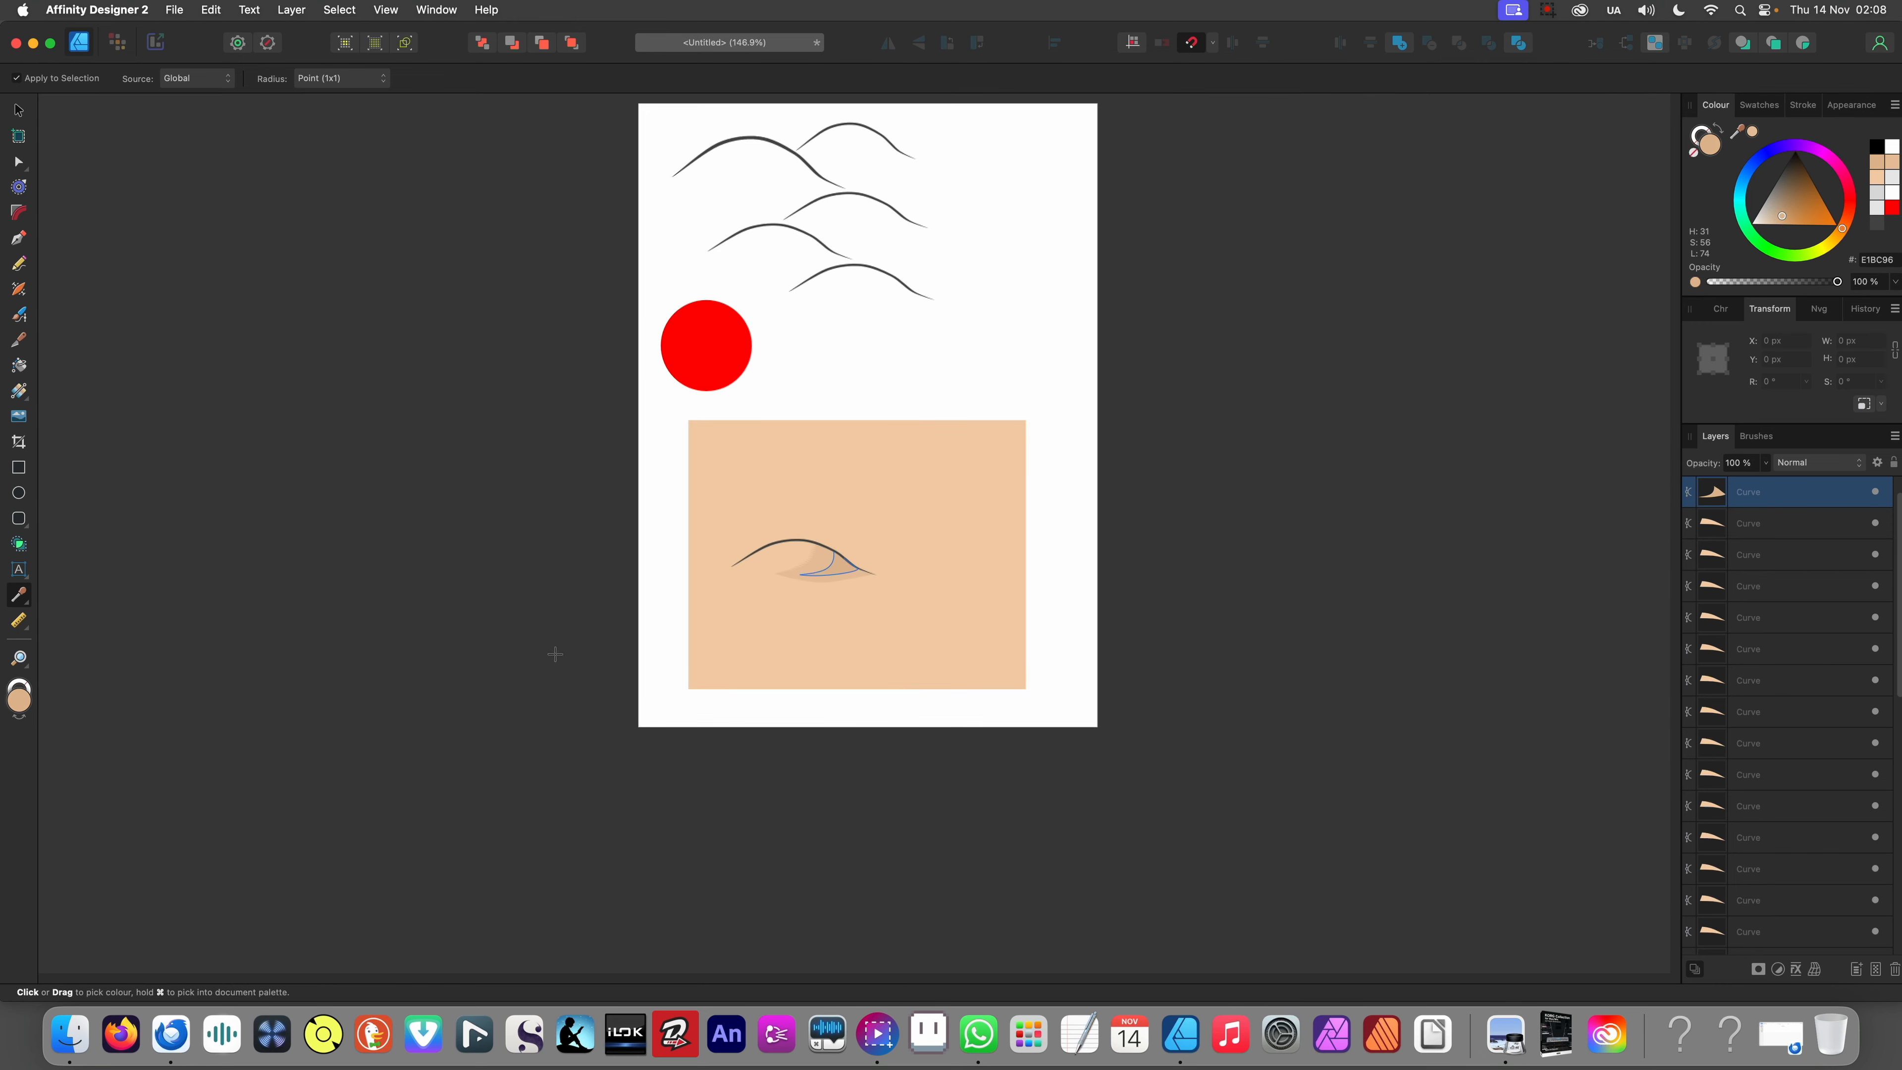
{"action": "left_click", "coordinate": [663, 607]}
{"action": "key", "text": "super+z"}
{"action": "key", "text": "v"}
{"action": "left_click", "coordinate": [563, 620]}
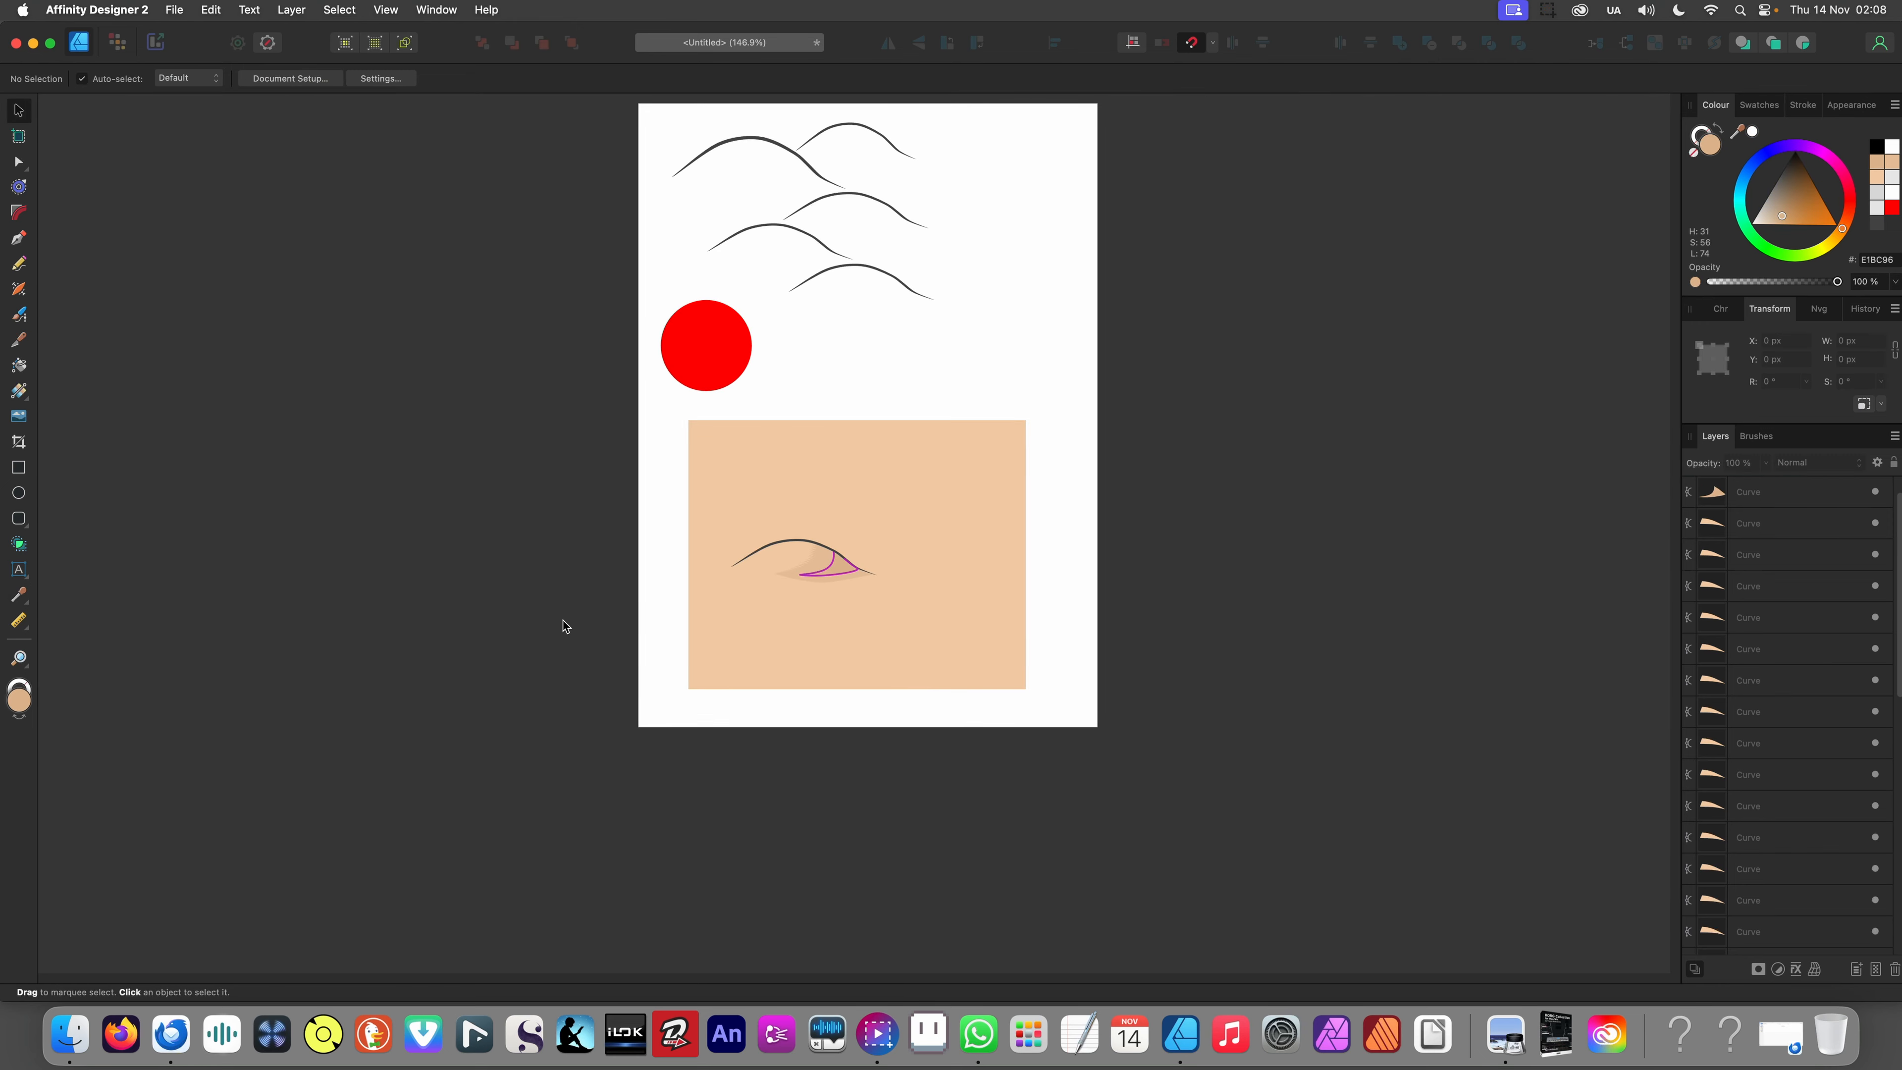
- Draw a closed highlight shape of about 112 by 36 px with the Pencil tool just under the hill line's left slope
{"action": "scroll", "coordinate": [748, 537], "scroll_direction": "up", "scroll_amount": 8}
{"action": "scroll", "coordinate": [851, 608], "scroll_direction": "up", "scroll_amount": 2}
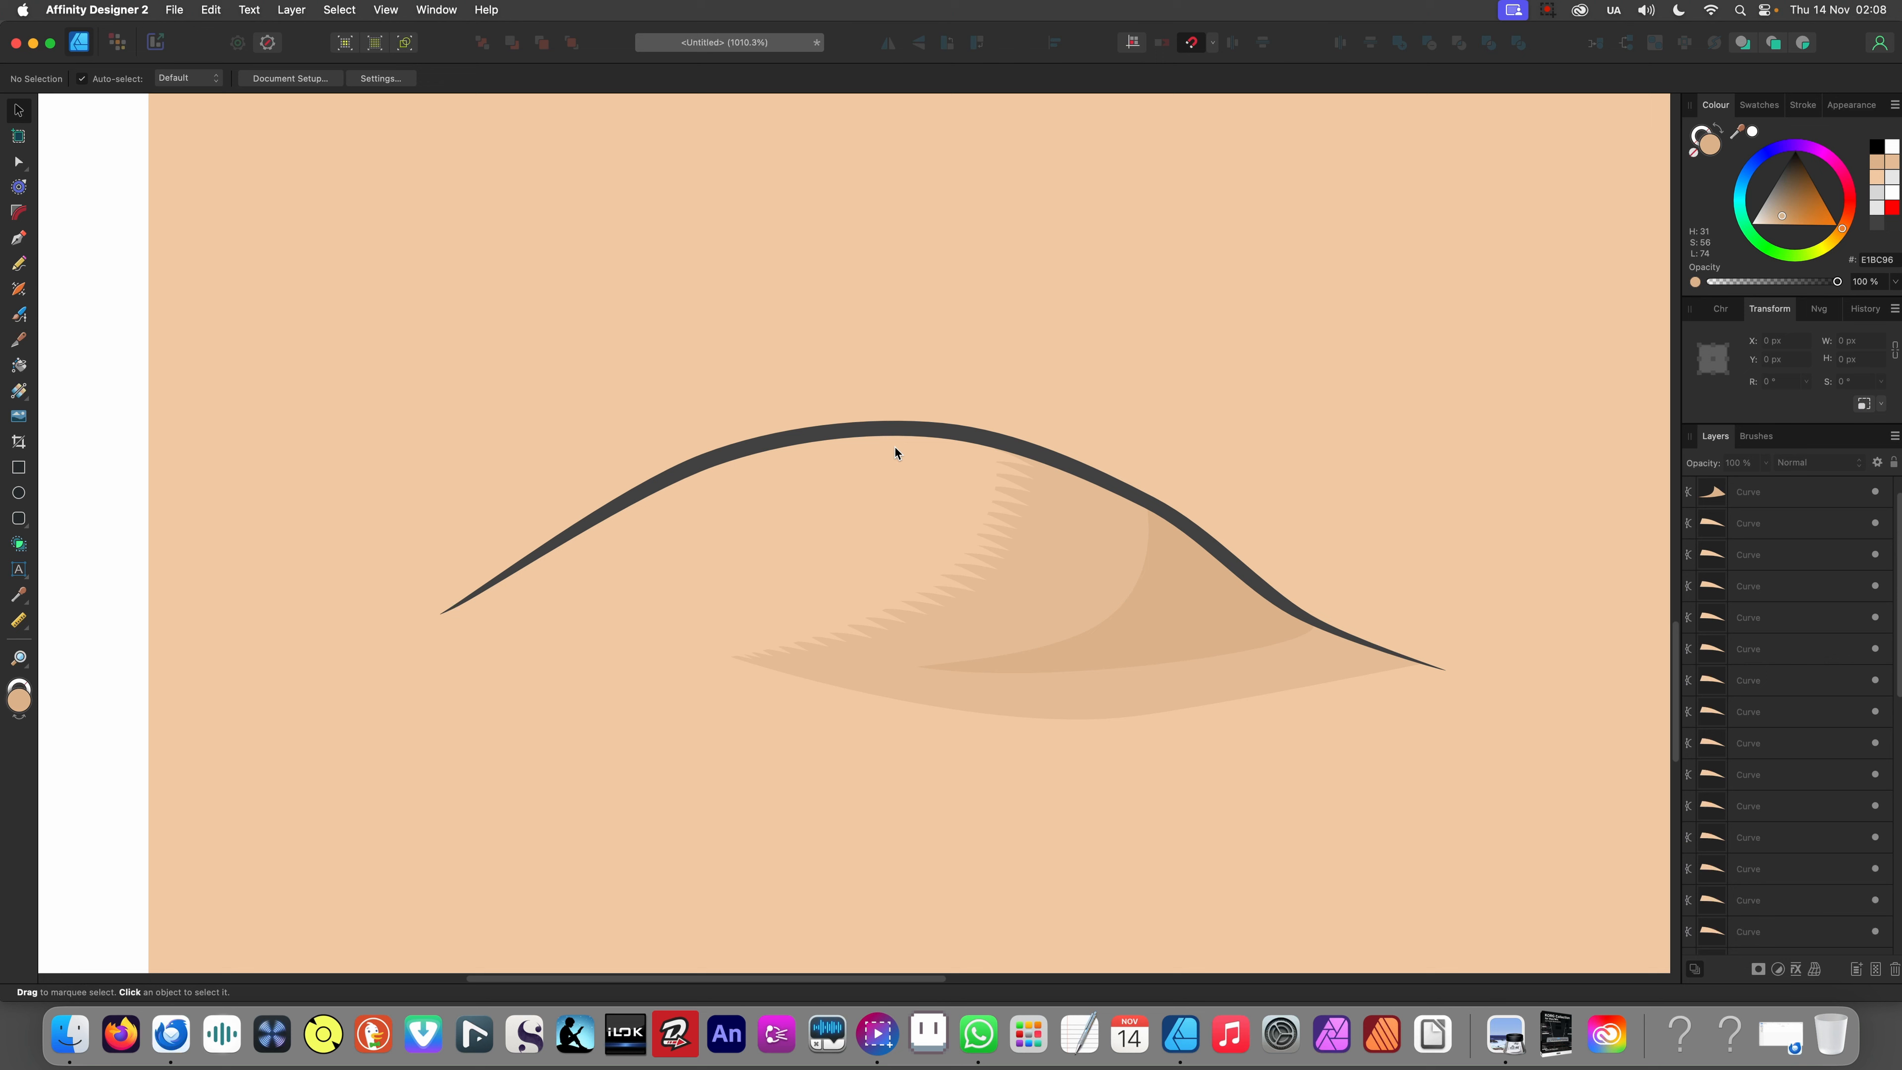
{"action": "key", "text": "n"}
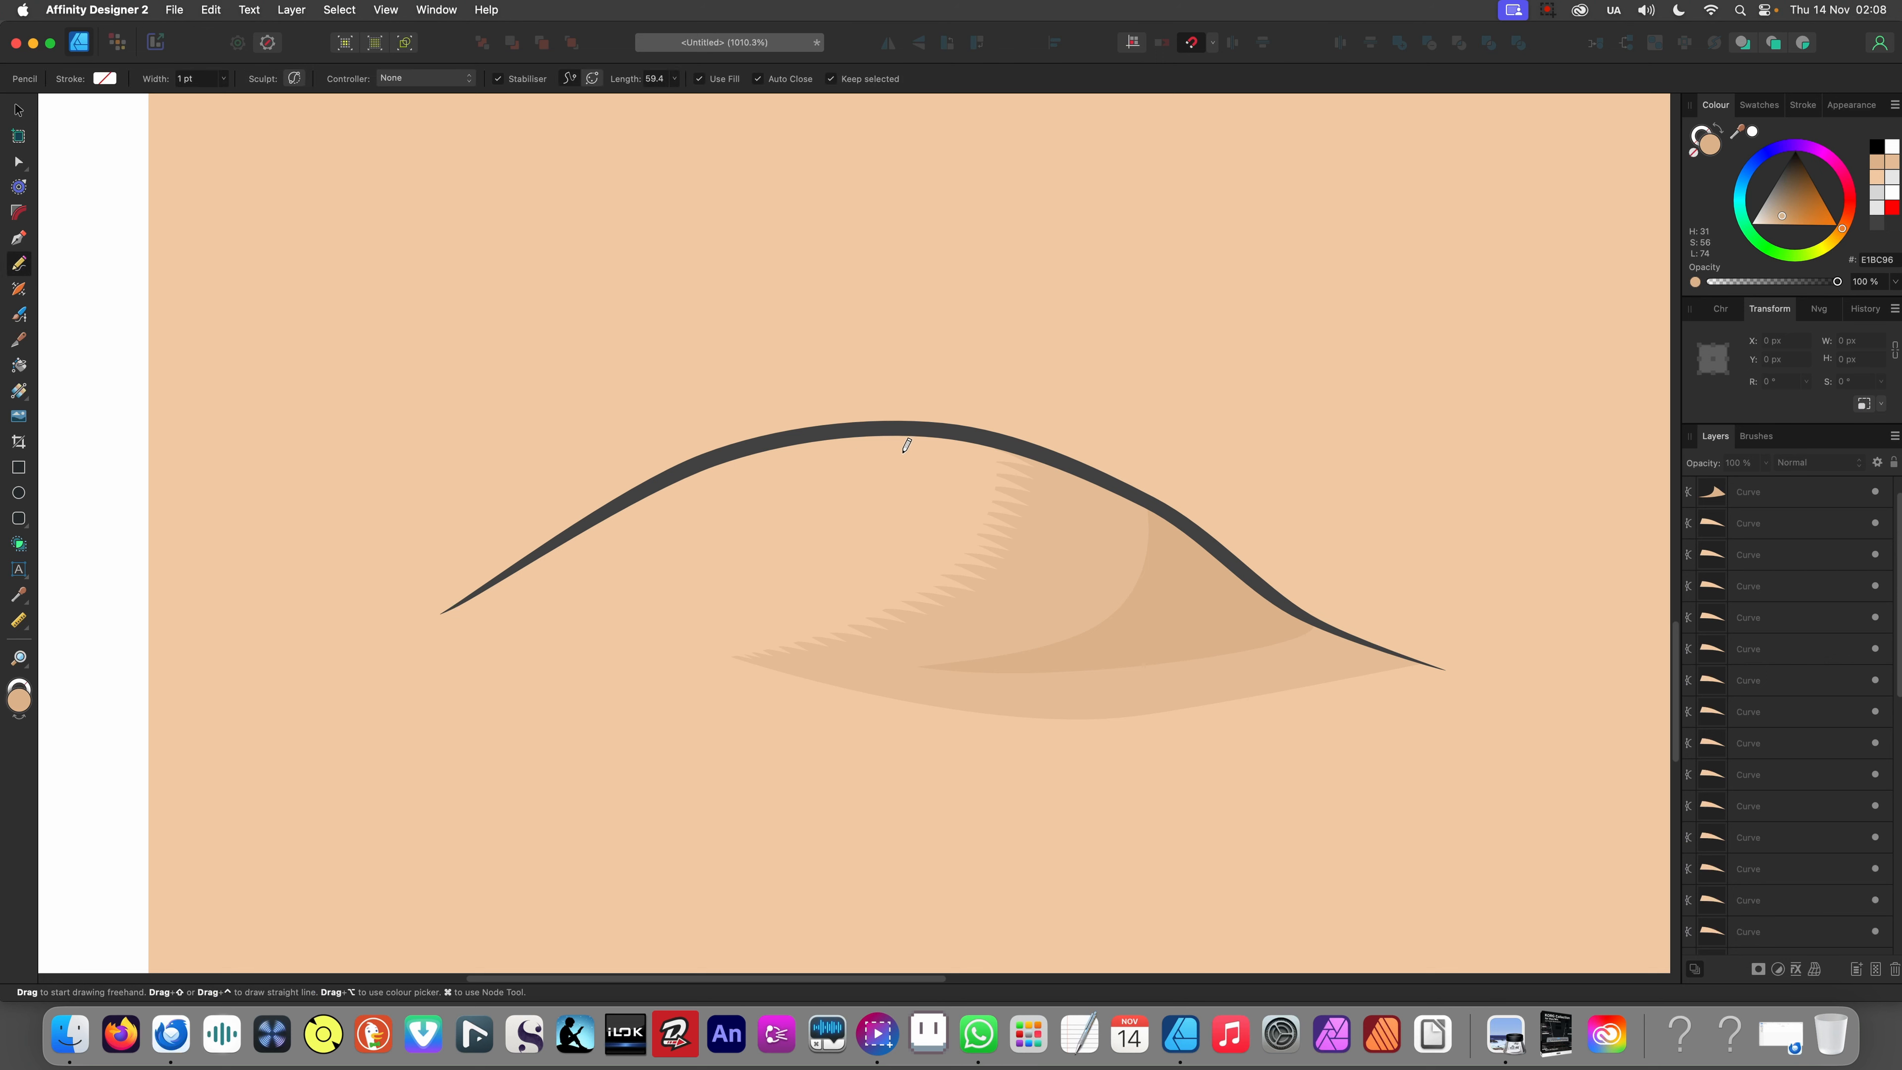
{"action": "mouse_move", "coordinate": [782, 454]}
{"action": "left_mouse_down"}
{"action": "mouse_move", "coordinate": [611, 528]}
{"action": "mouse_move", "coordinate": [464, 637]}
{"action": "mouse_move", "coordinate": [651, 547]}
{"action": "mouse_move", "coordinate": [983, 453]}
{"action": "mouse_move", "coordinate": [1010, 428]}
{"action": "left_mouse_up"}
{"action": "key", "text": "v"}
{"action": "scroll", "coordinate": [917, 471], "scroll_direction": "up", "scroll_amount": 5}
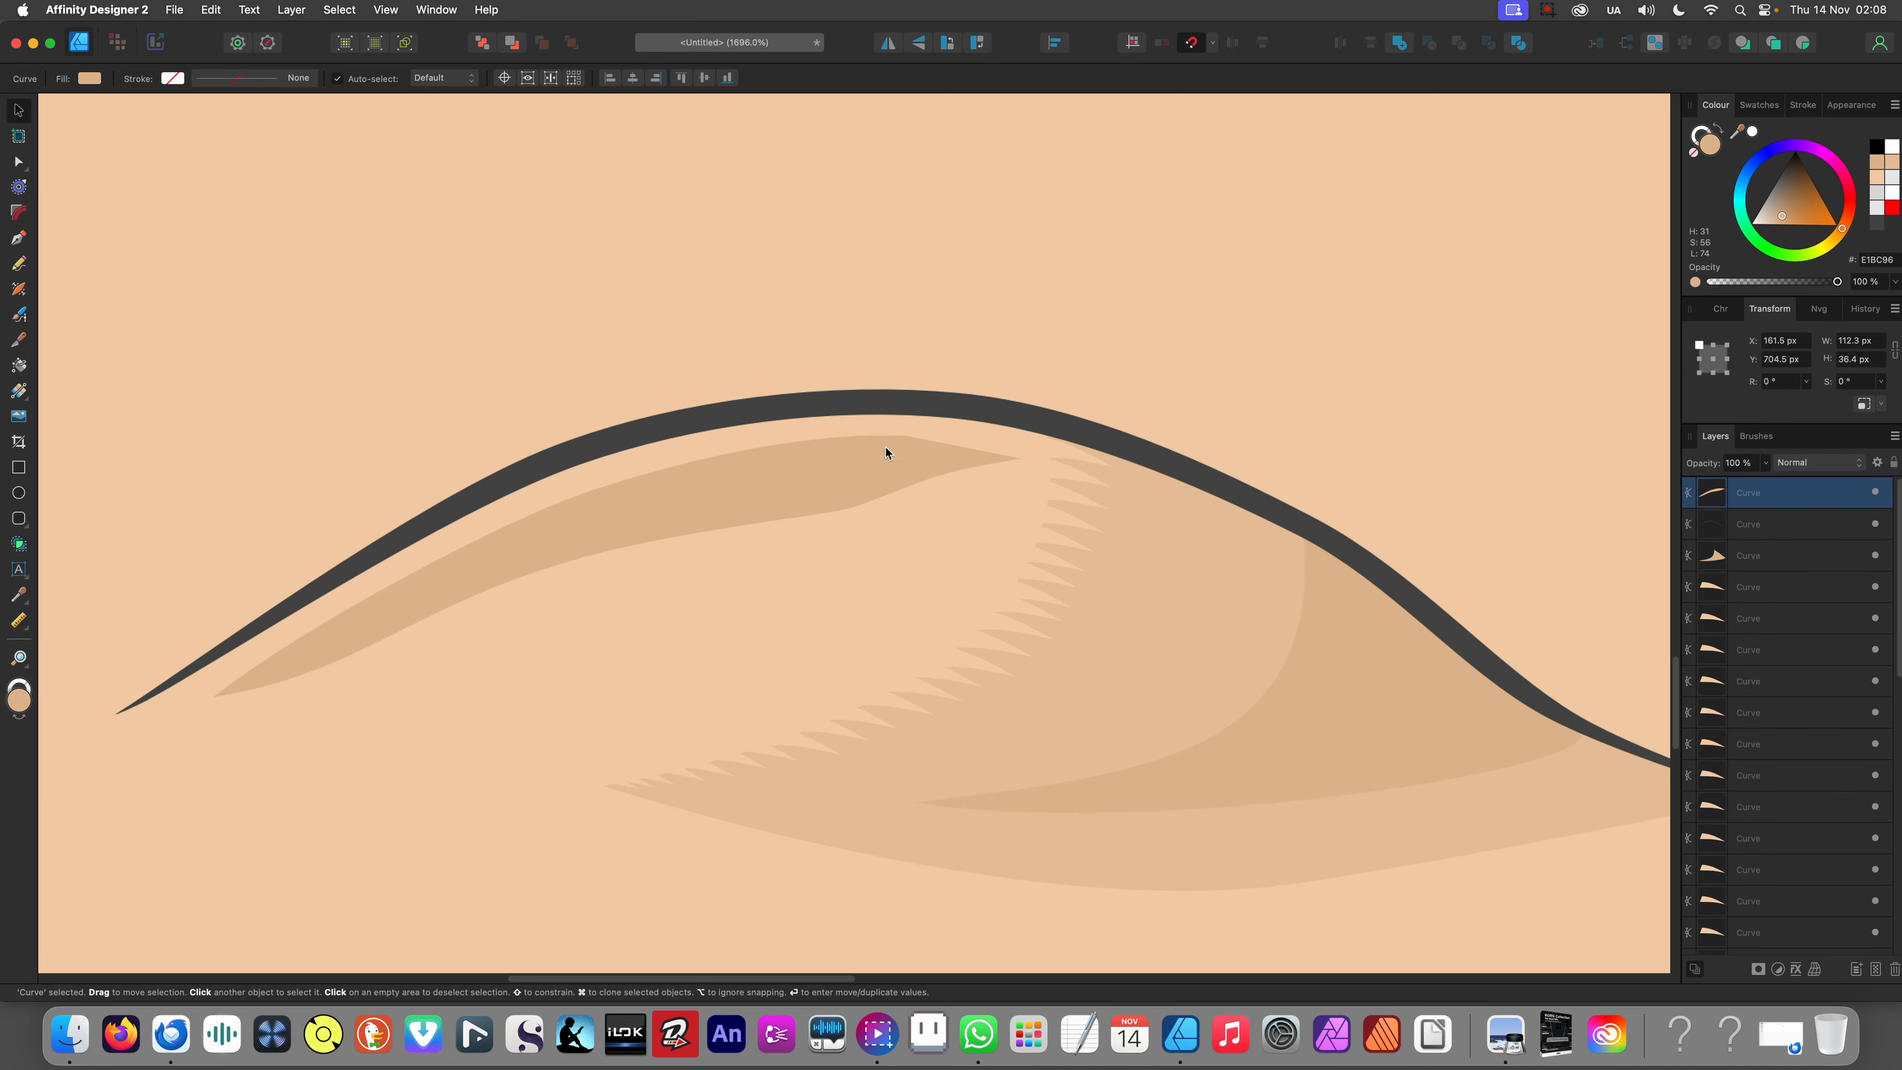
{"action": "left_click_drag", "start_coordinate": [794, 482], "coordinate": [789, 478]}
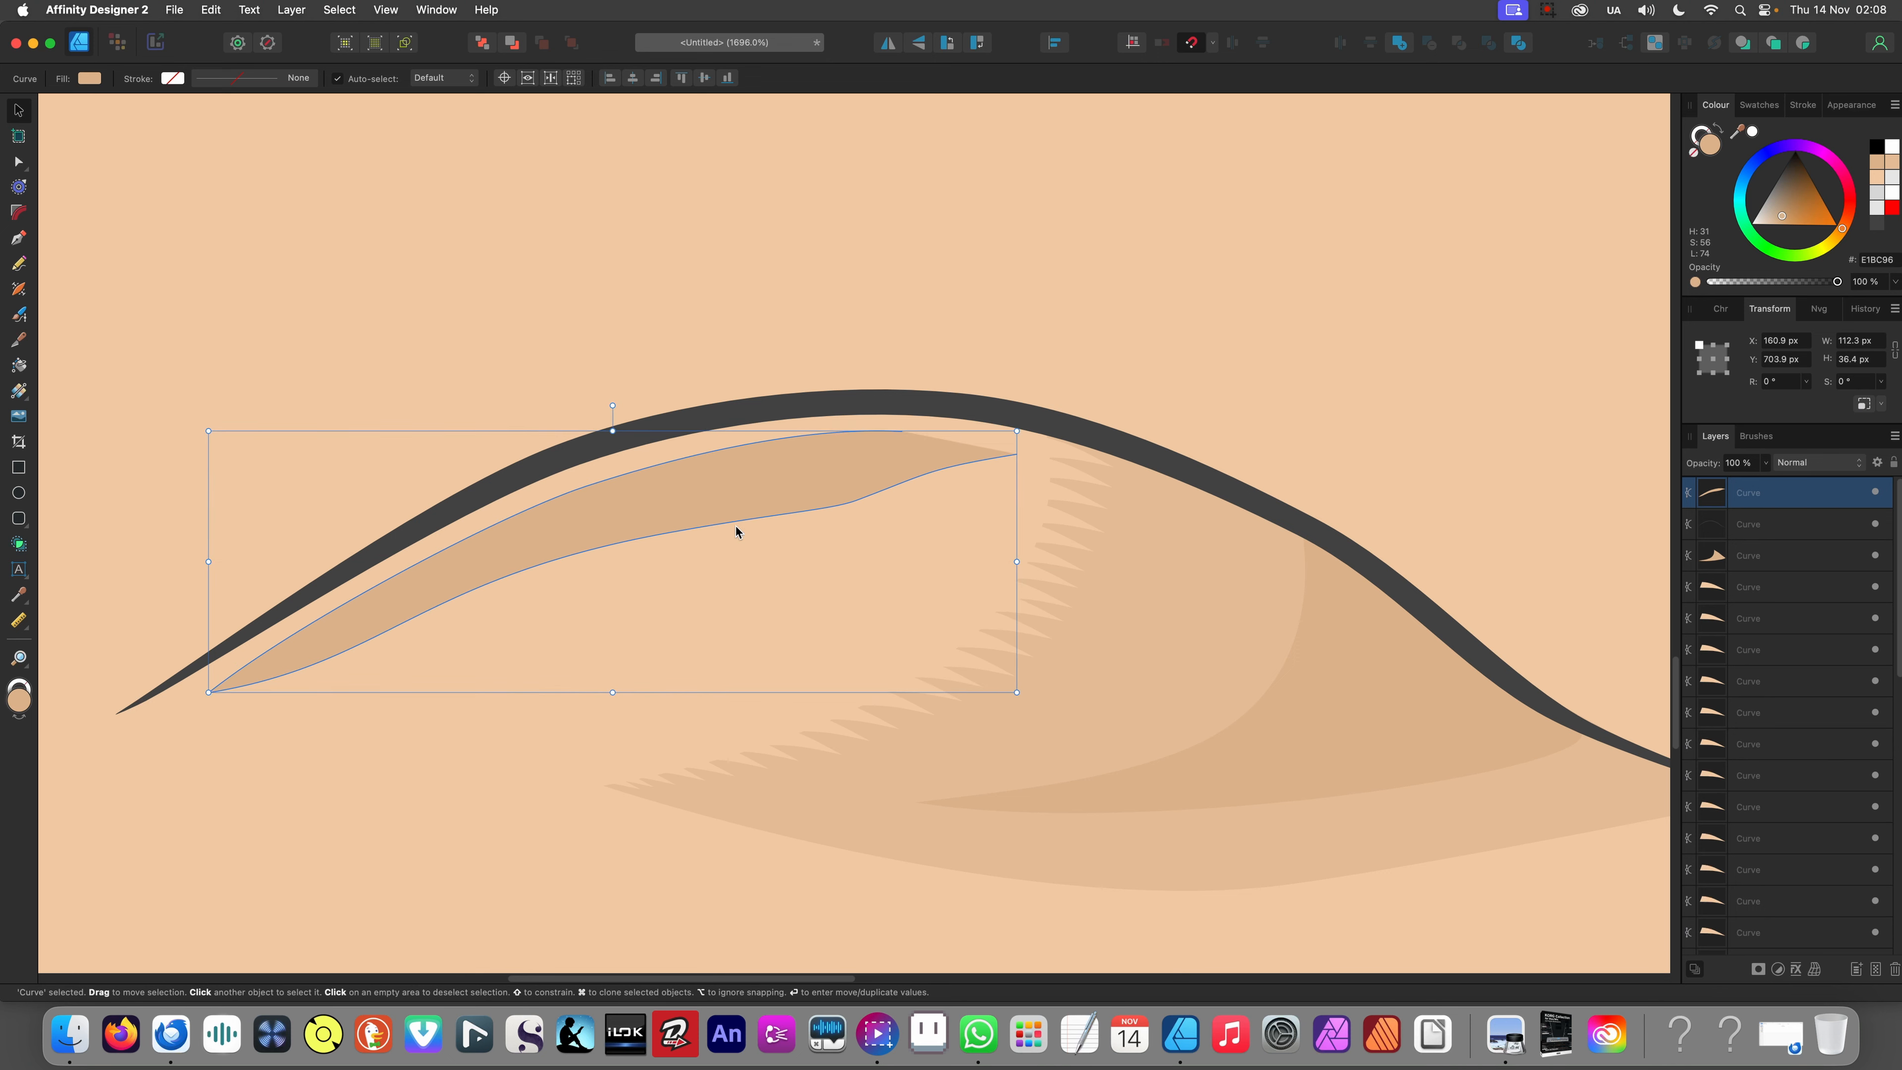
- Fill the highlight shape with the sampled background peach and lighten it to FEE0C0
{"action": "key", "text": "i"}
{"action": "left_click", "coordinate": [662, 576]}
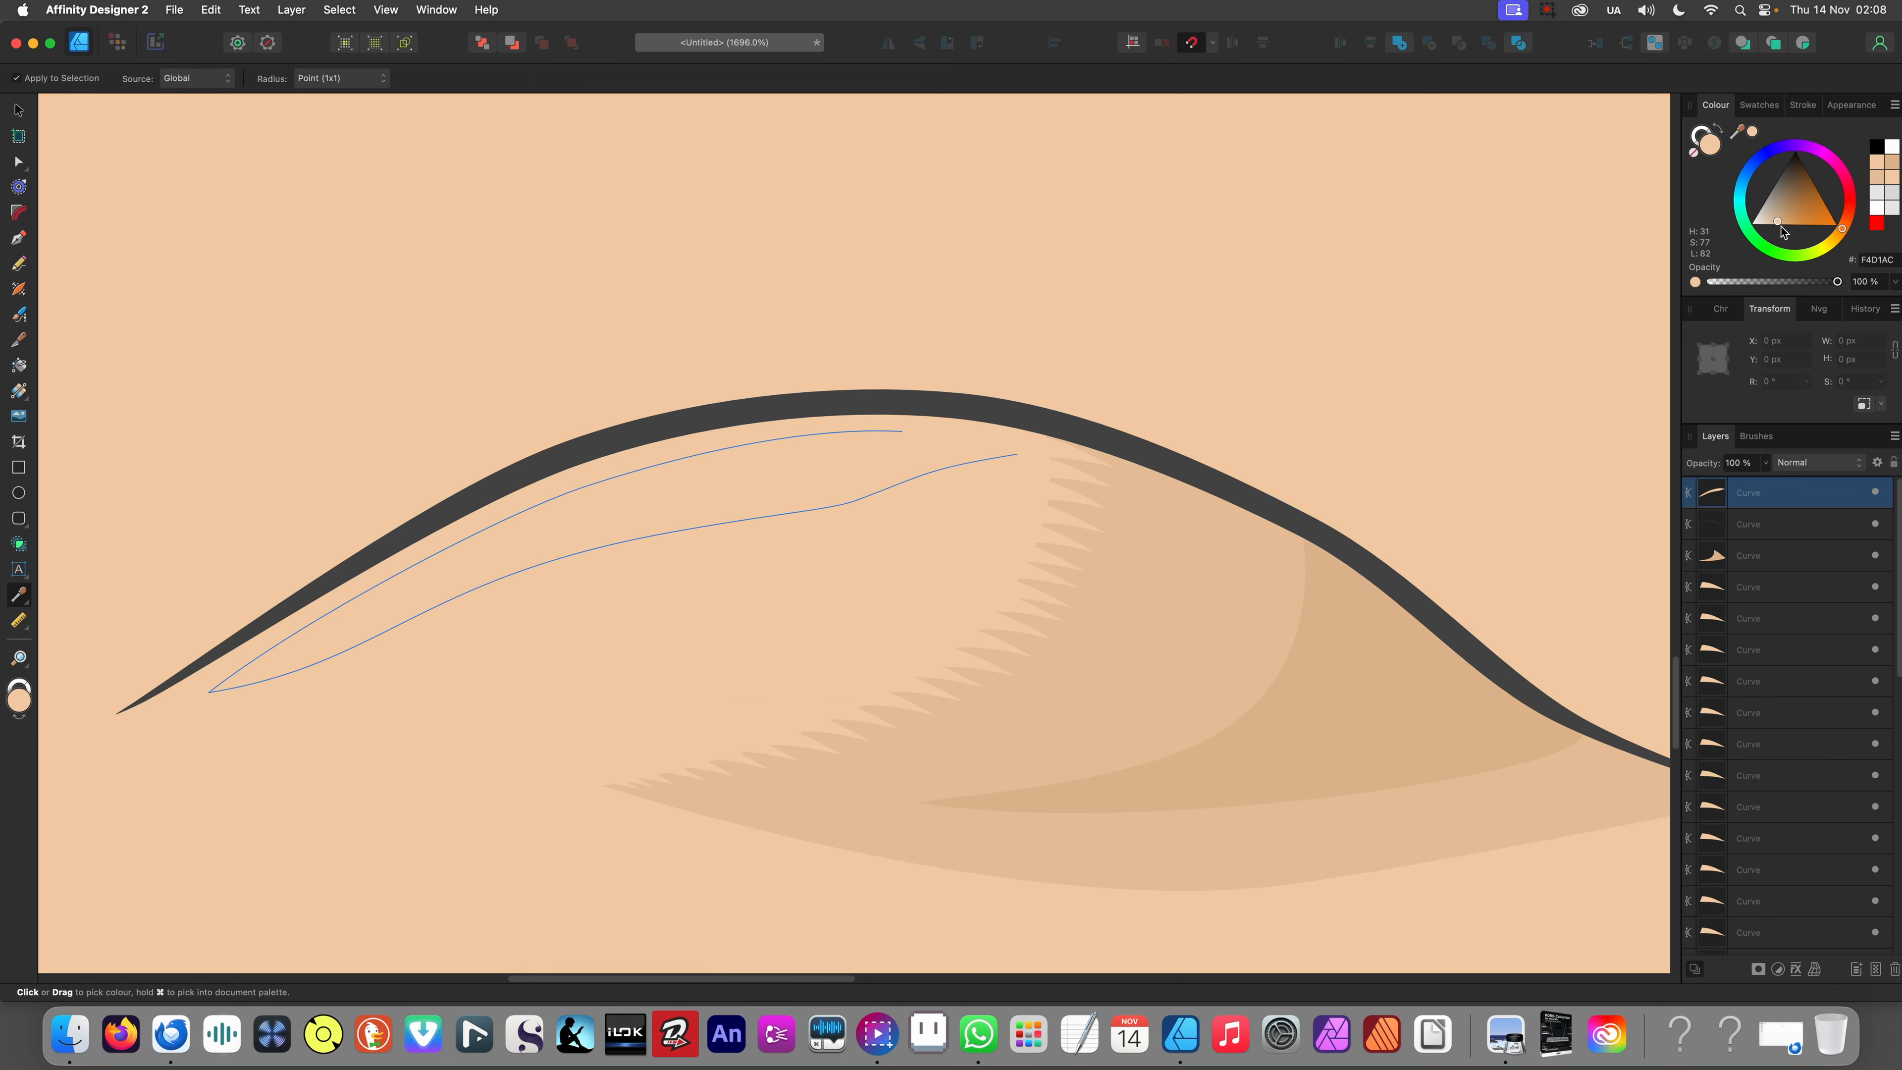
{"action": "left_click_drag", "start_coordinate": [1783, 231], "coordinate": [1773, 224]}
{"action": "scroll", "coordinate": [992, 448], "scroll_direction": "down", "scroll_amount": 12}
{"action": "key", "text": "v"}
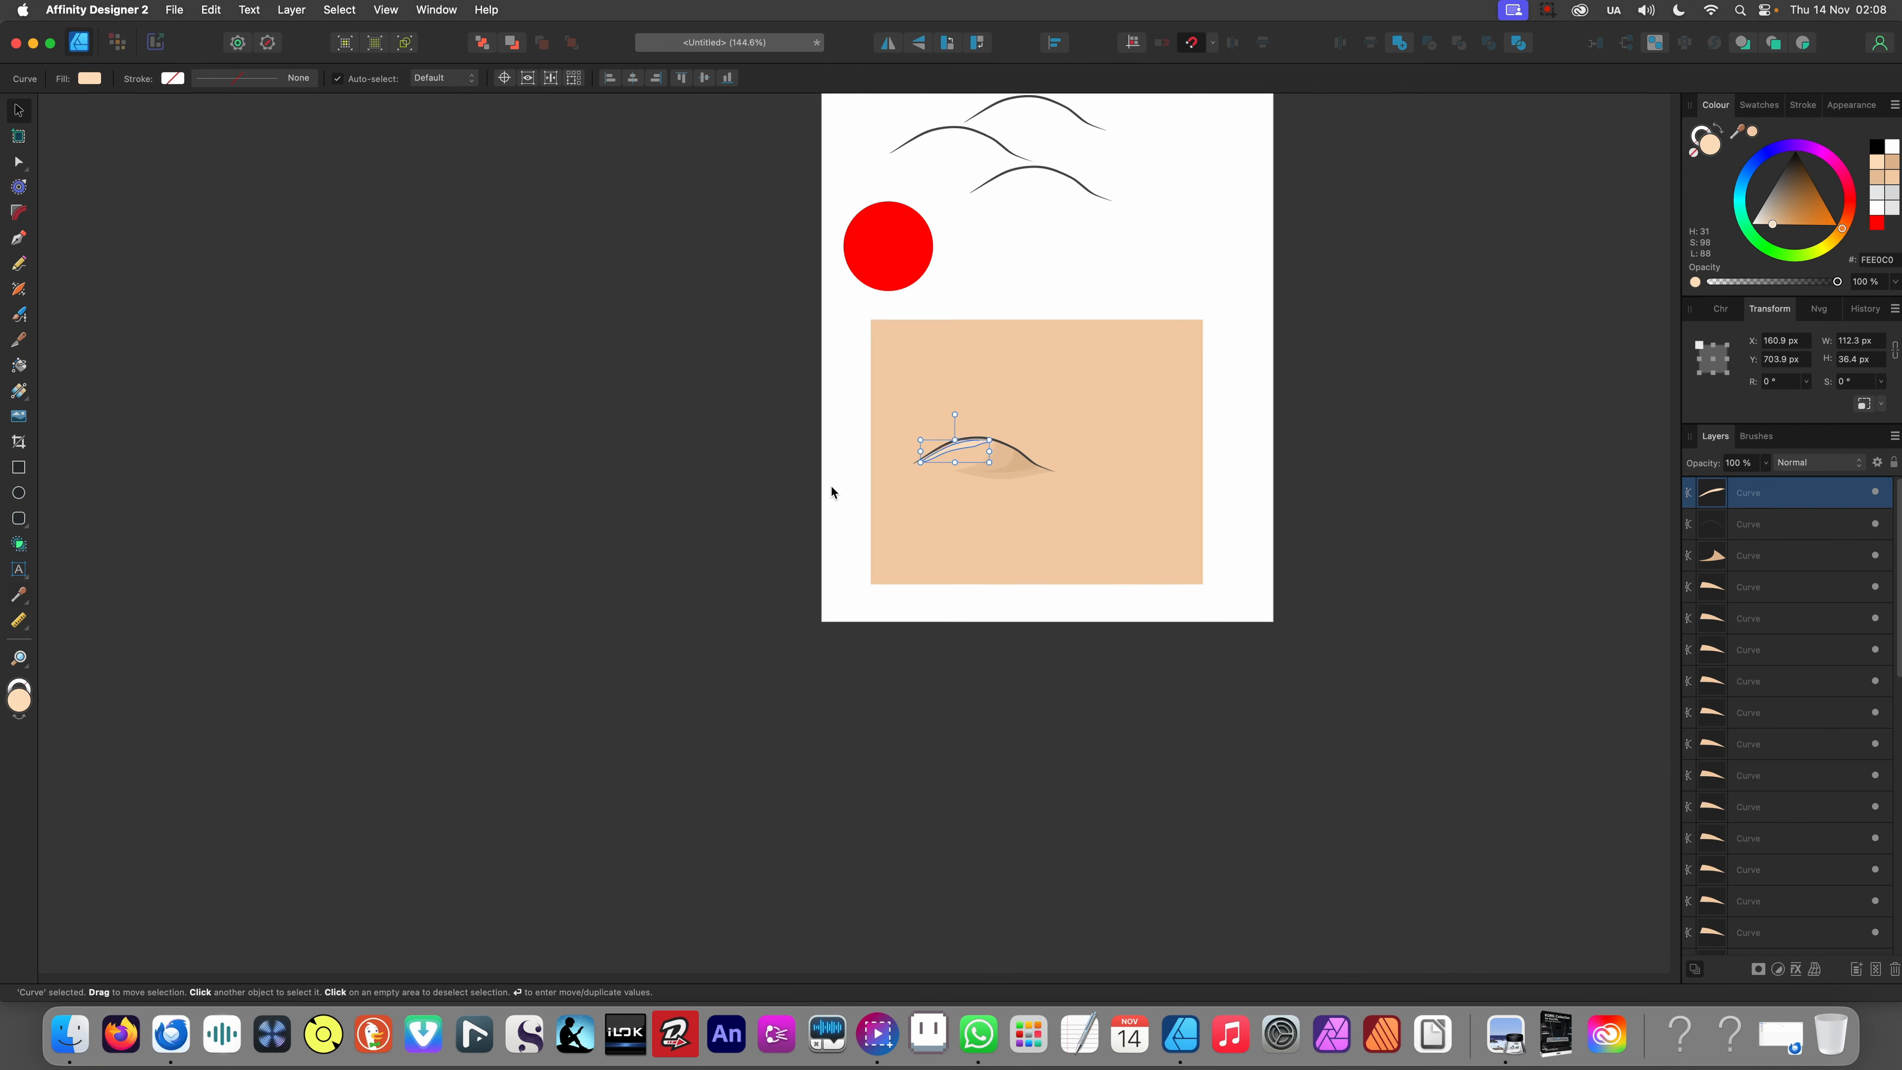
{"action": "left_click", "coordinate": [831, 492]}
- Recolour the dark hill line above the shading to light peach FFE8CF
{"action": "scroll", "coordinate": [924, 444], "scroll_direction": "up", "scroll_amount": 5}
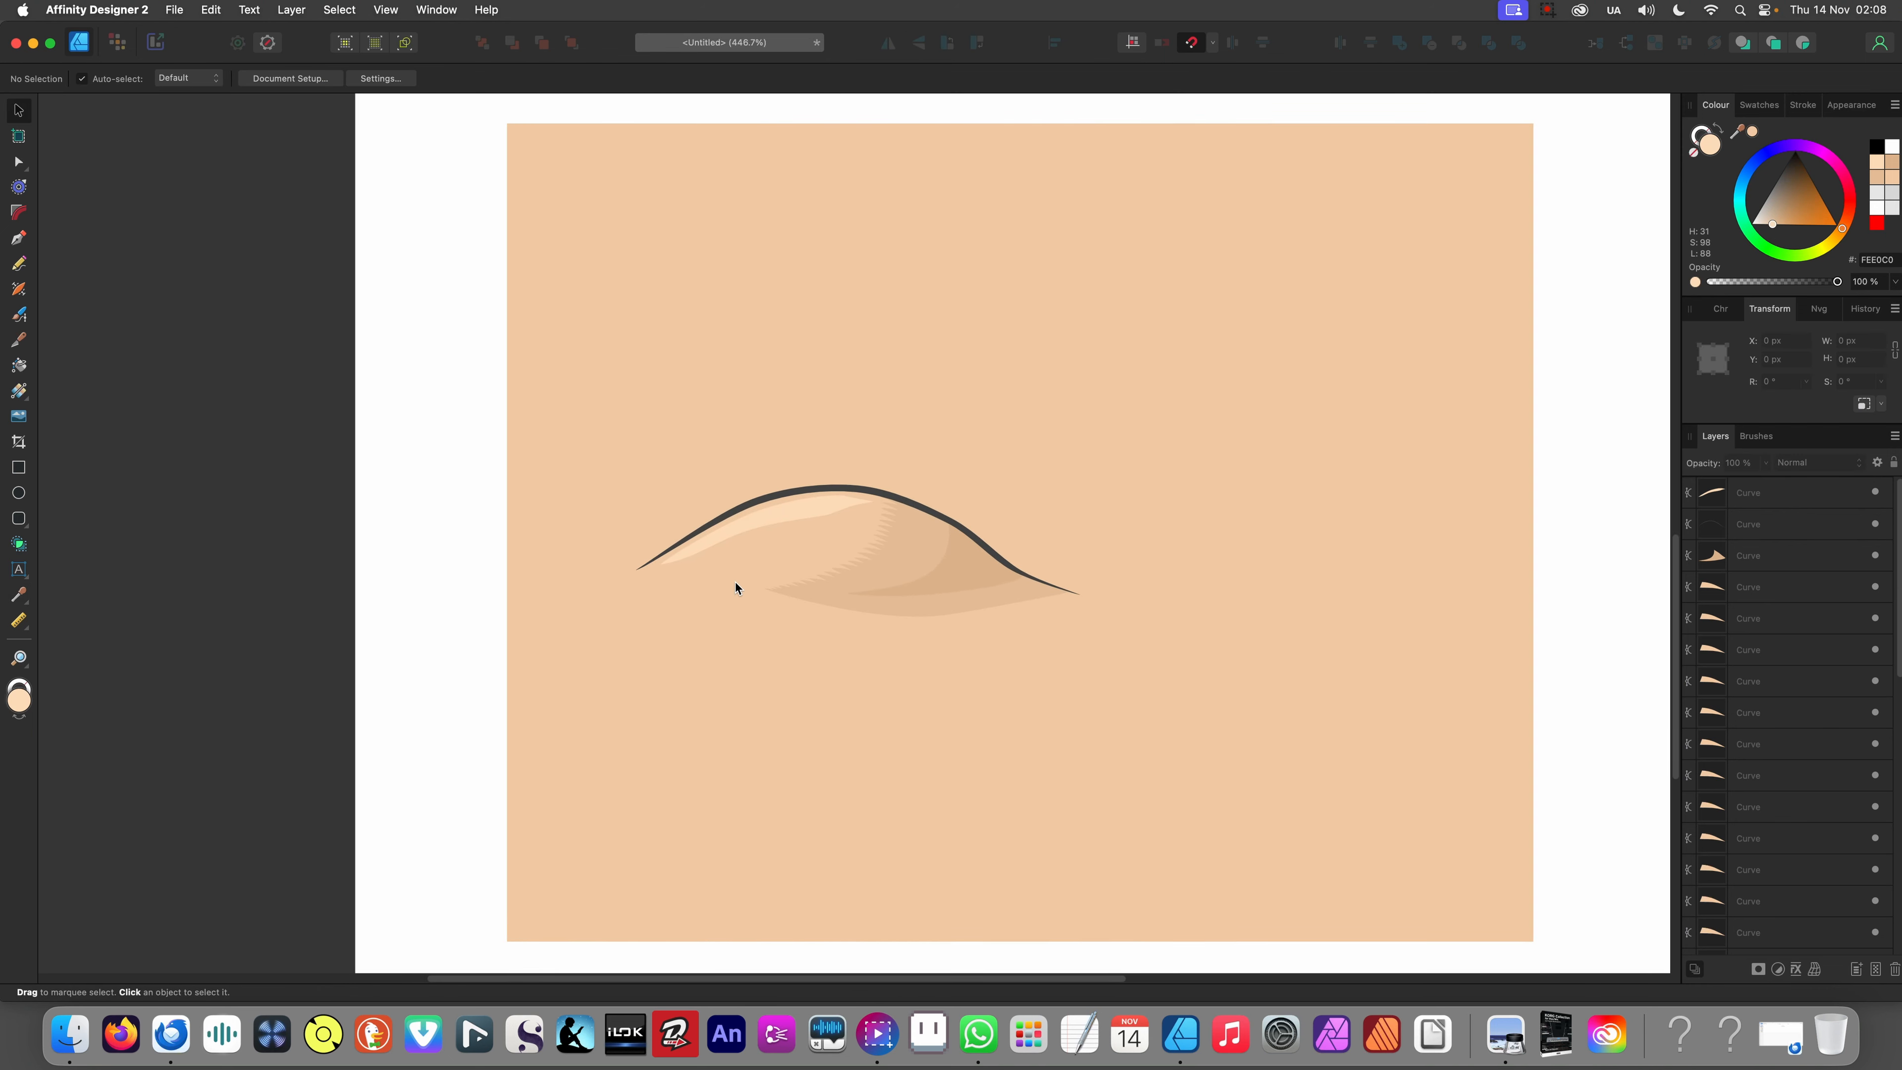
{"action": "scroll", "coordinate": [740, 508], "scroll_direction": "up", "scroll_amount": 1}
{"action": "left_click", "coordinate": [795, 490]}
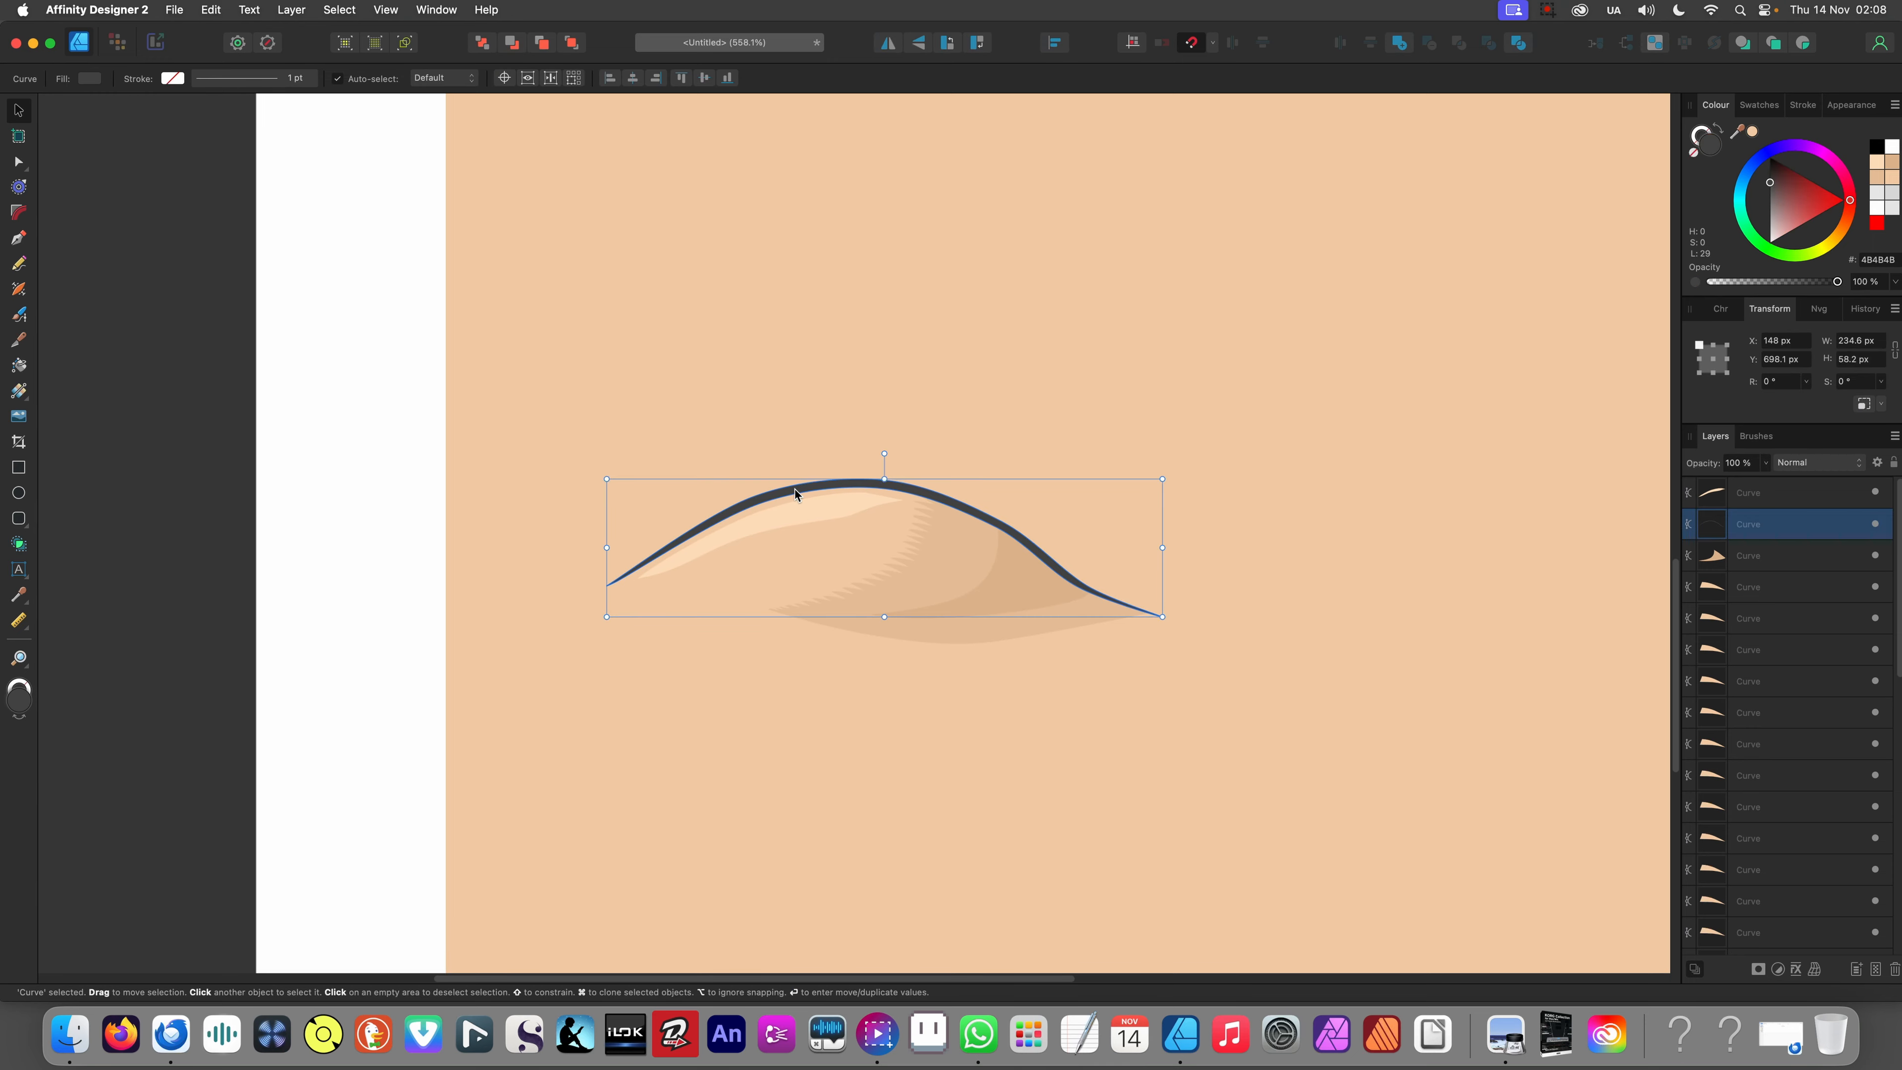
{"action": "scroll", "coordinate": [923, 484], "scroll_direction": "up", "scroll_amount": 4}
{"action": "key", "text": "i"}
{"action": "left_click", "coordinate": [1051, 447]}
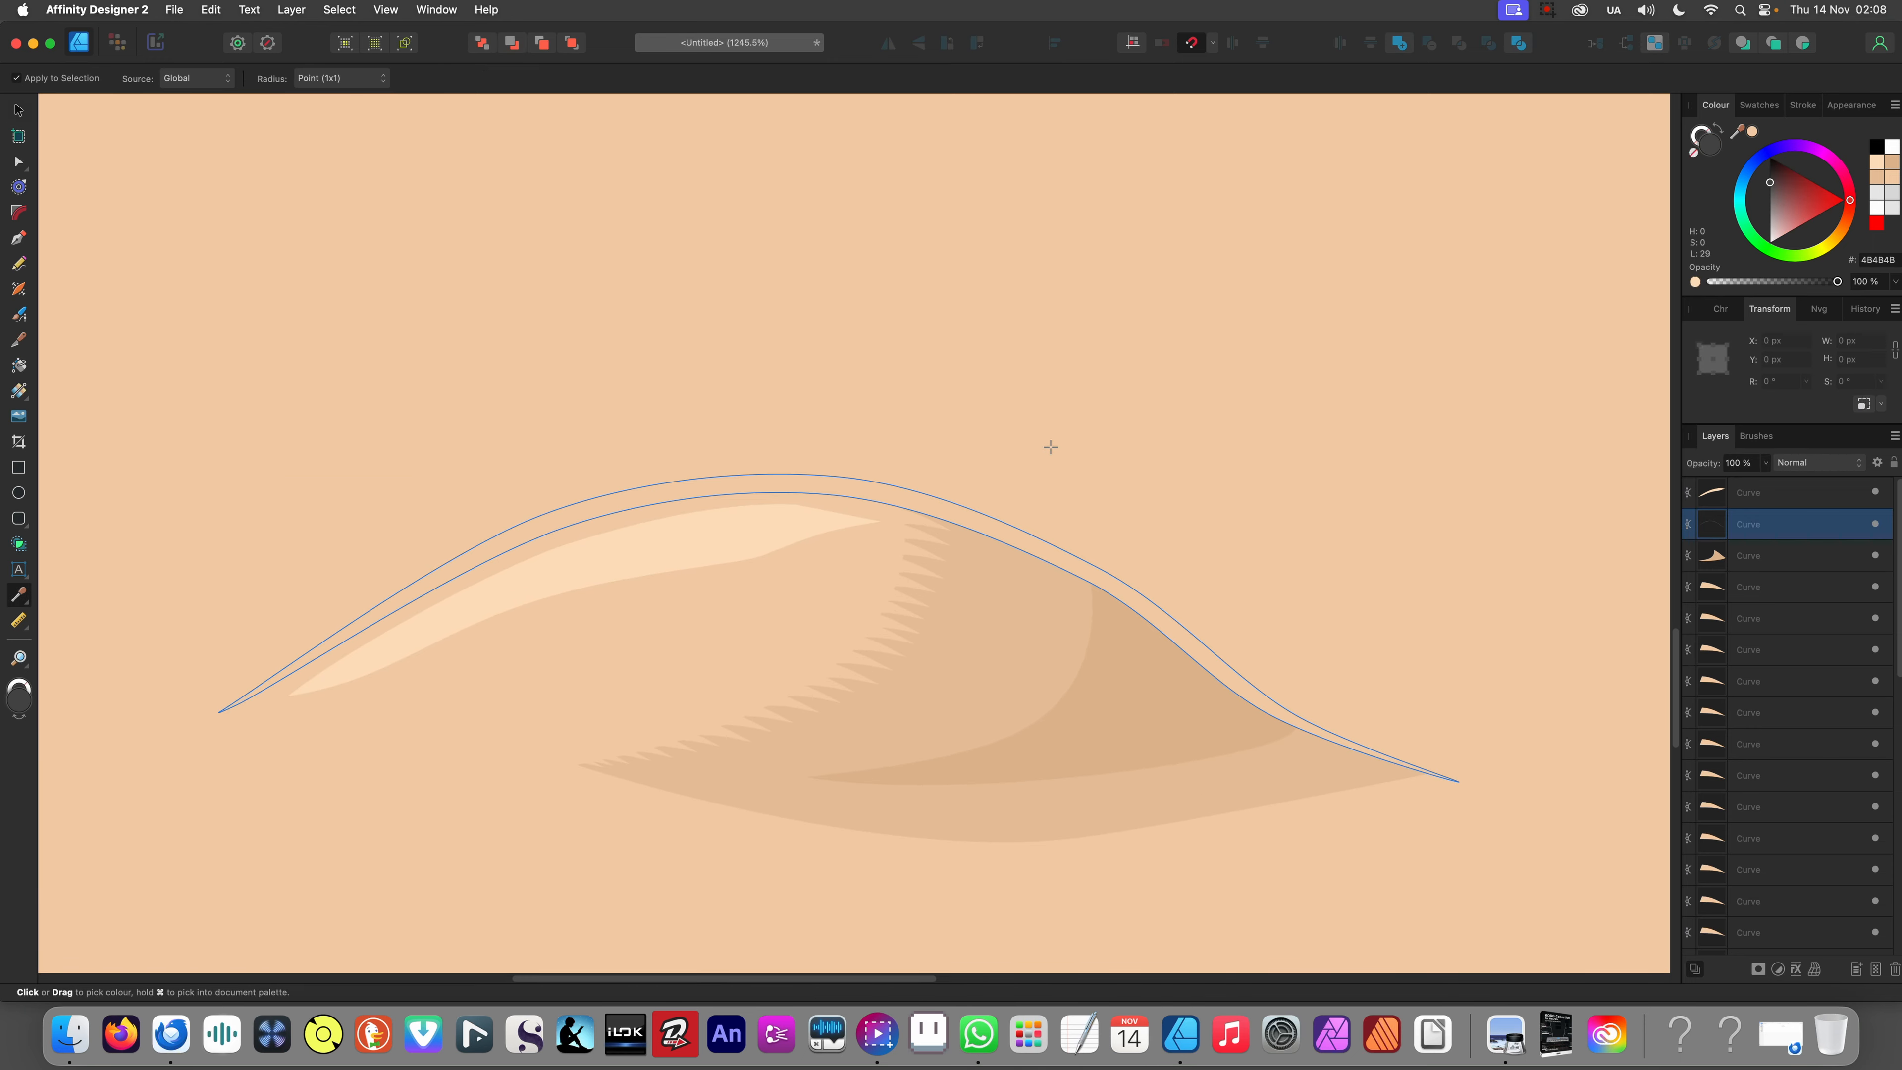
{"action": "left_click", "coordinate": [1757, 205]}
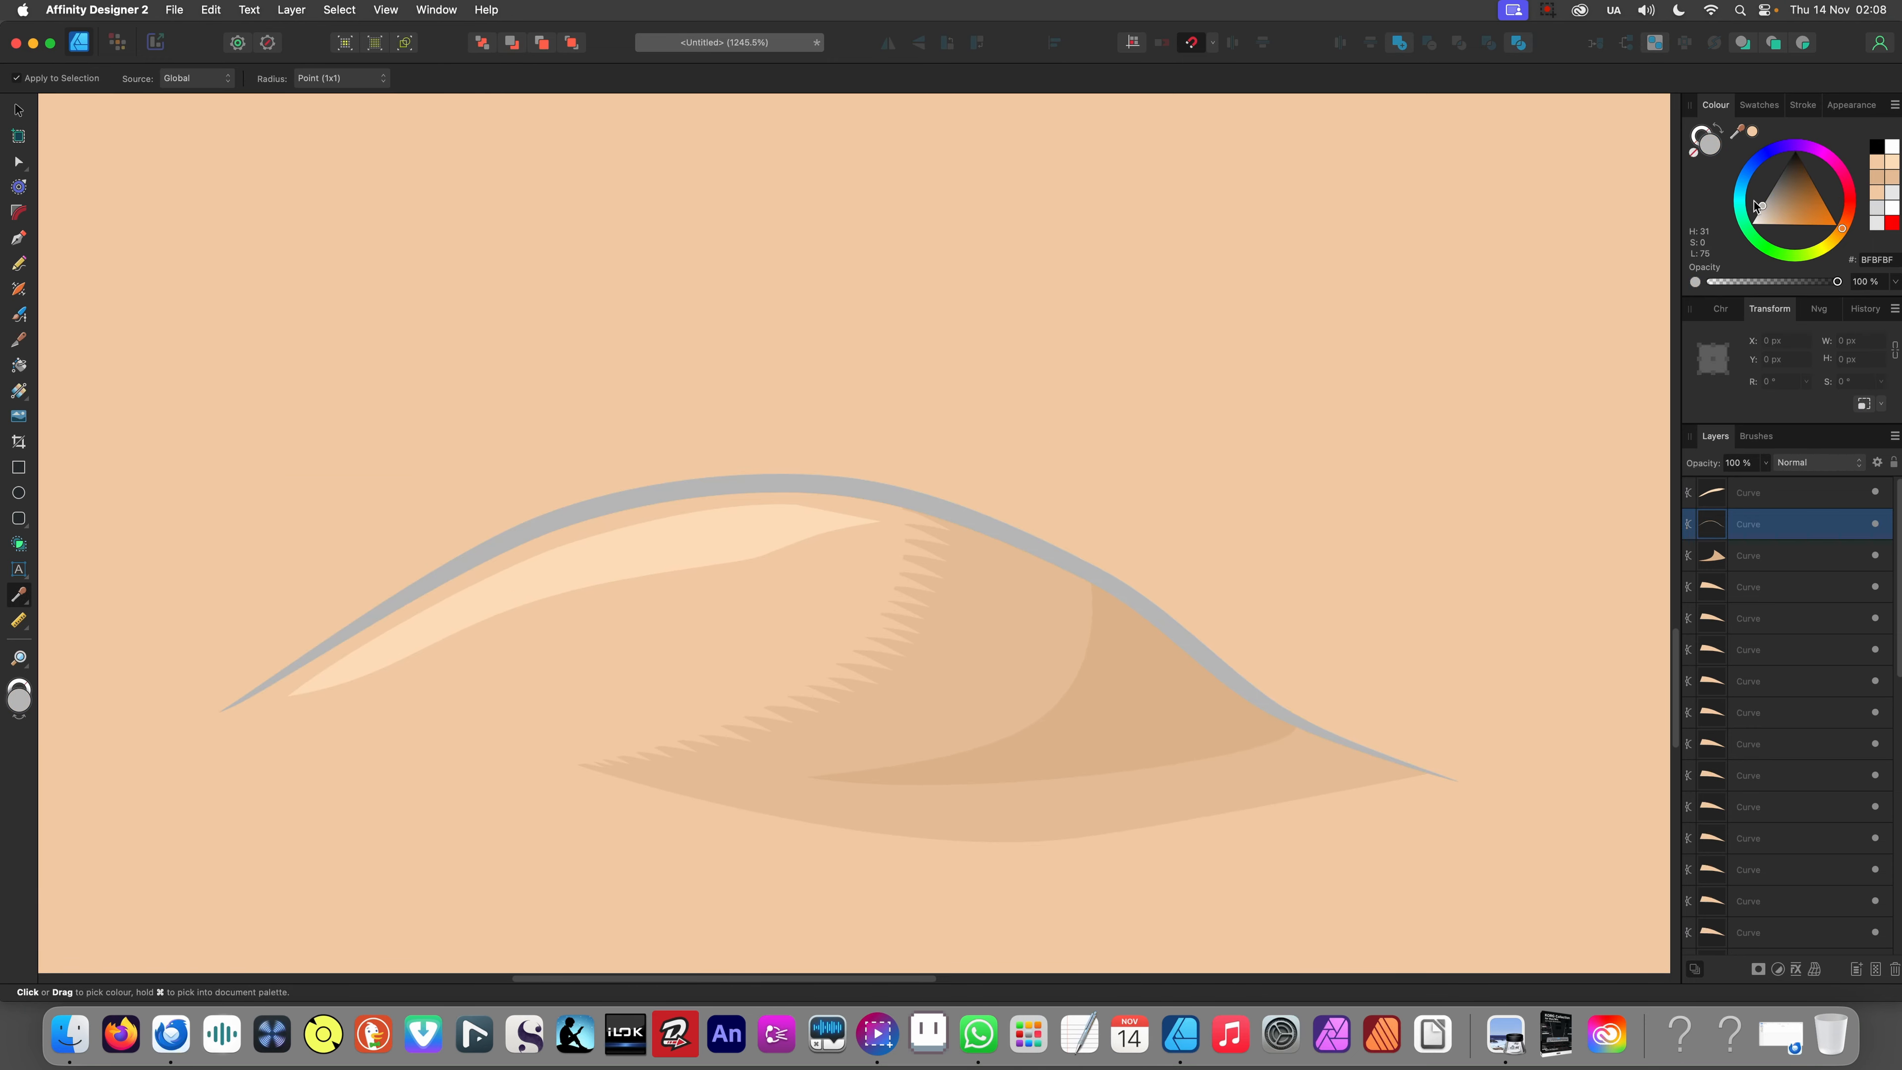
{"action": "mouse_move", "coordinate": [1769, 212]}
{"action": "left_mouse_down"}
{"action": "mouse_move", "coordinate": [1805, 223]}
{"action": "mouse_move", "coordinate": [1767, 224]}
{"action": "left_mouse_up"}
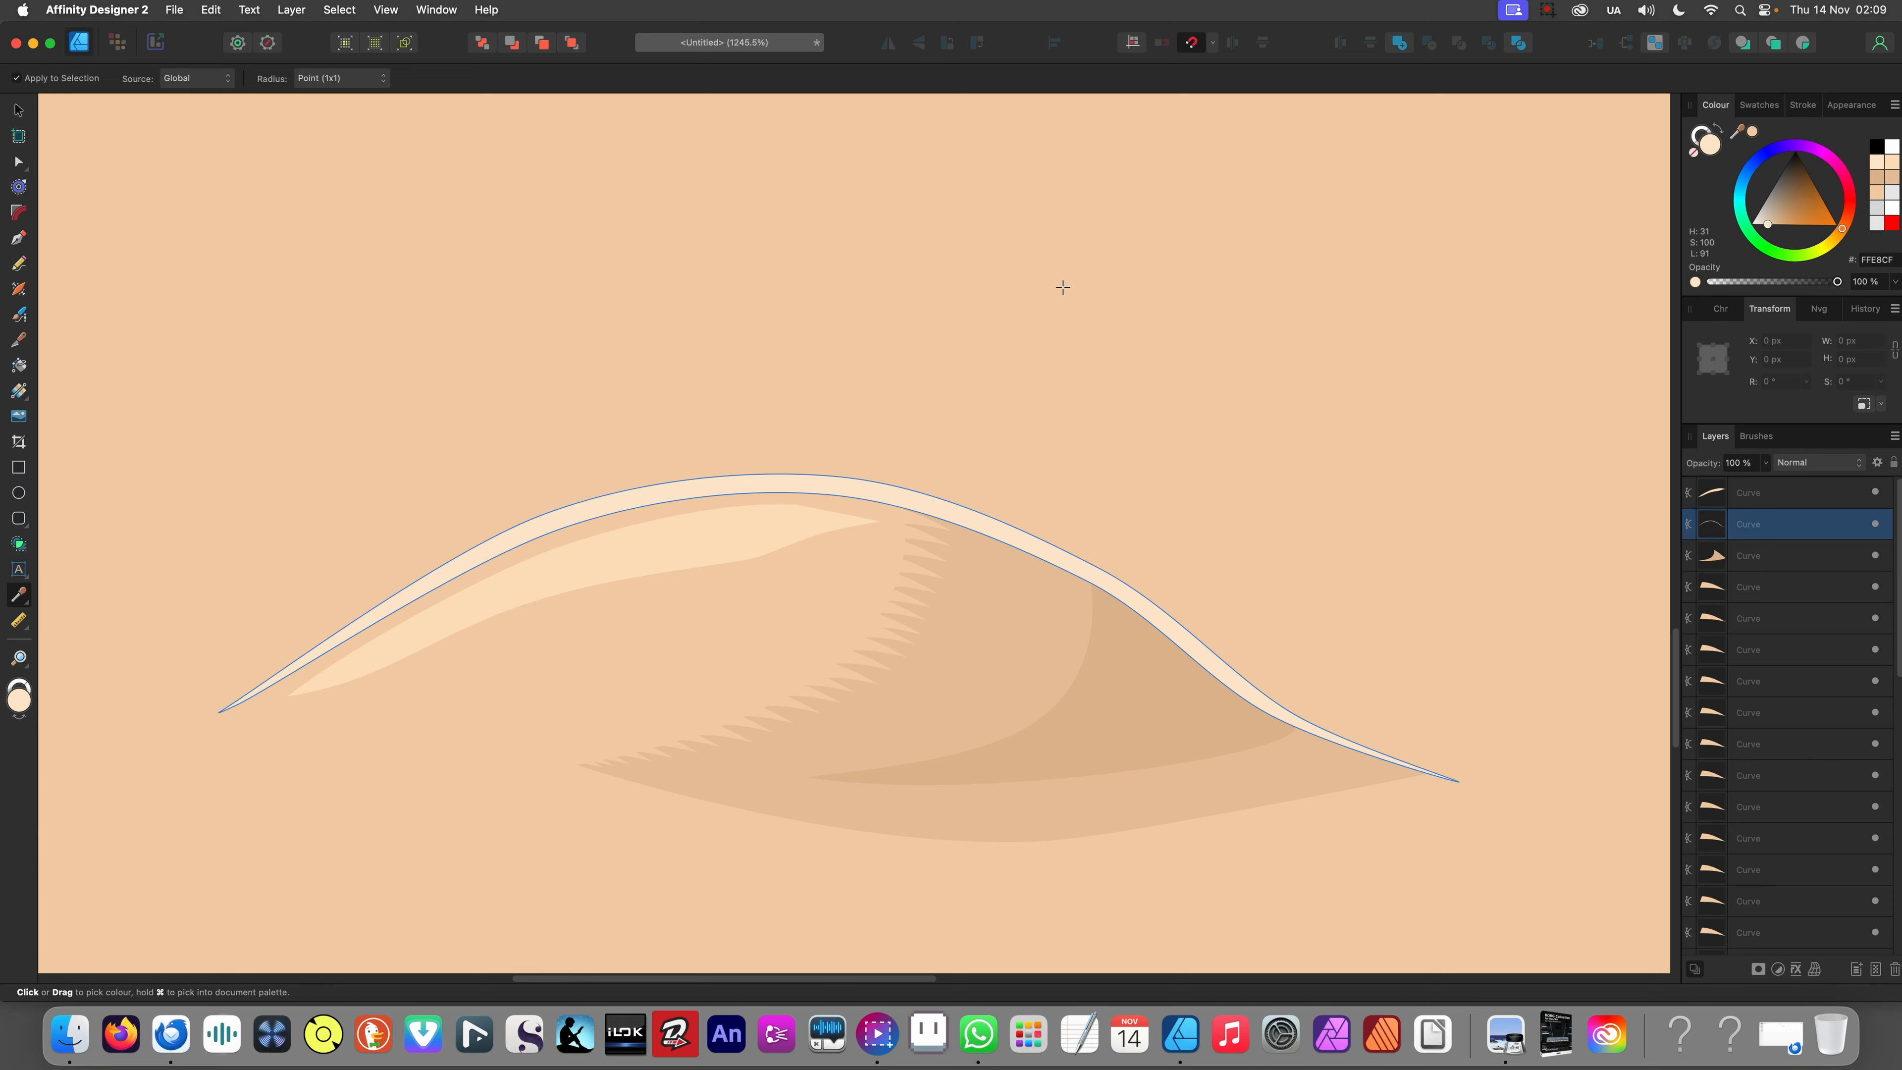
{"action": "key", "text": "v"}
{"action": "left_click", "coordinate": [1466, 378]}
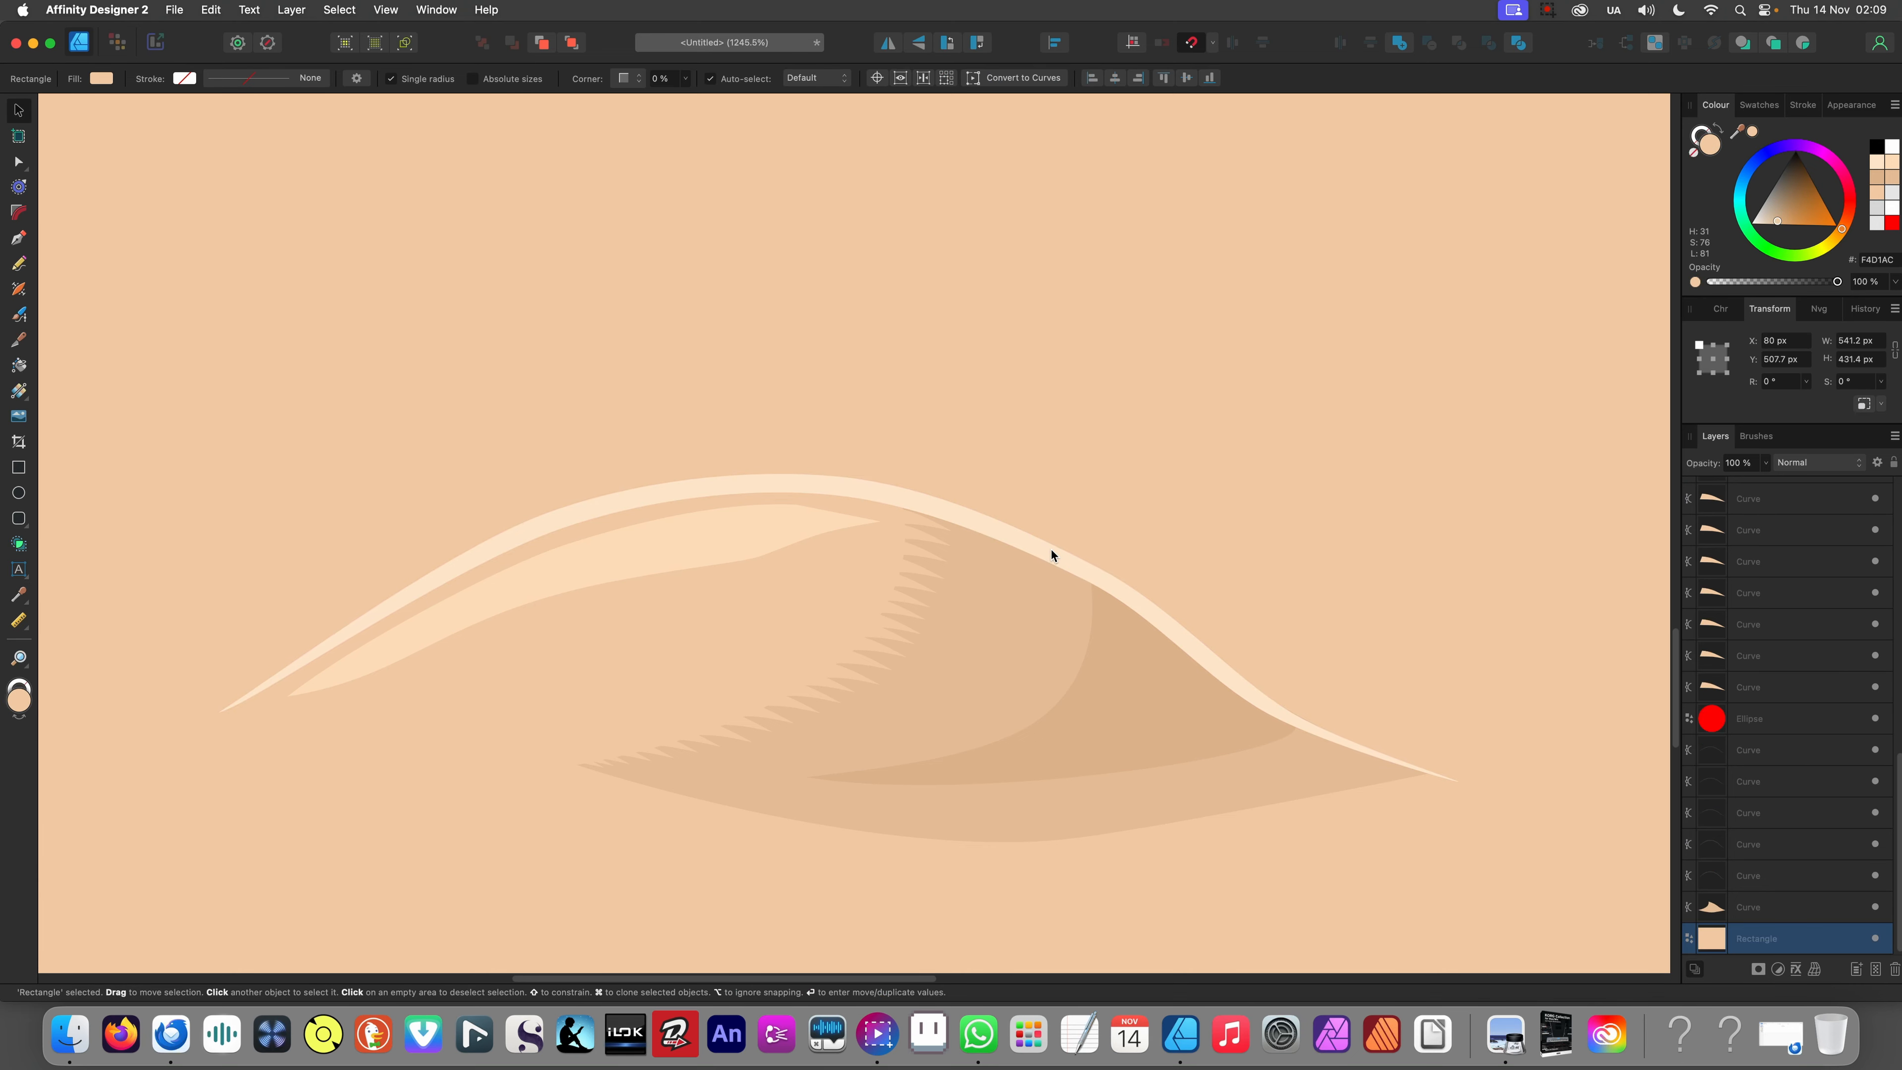
- Recolour the light hill line above the shading to brown 8A5A28, starting from the sampled background peach
{"action": "left_click", "coordinate": [1051, 554]}
{"action": "key", "text": "i"}
{"action": "left_click", "coordinate": [1099, 425]}
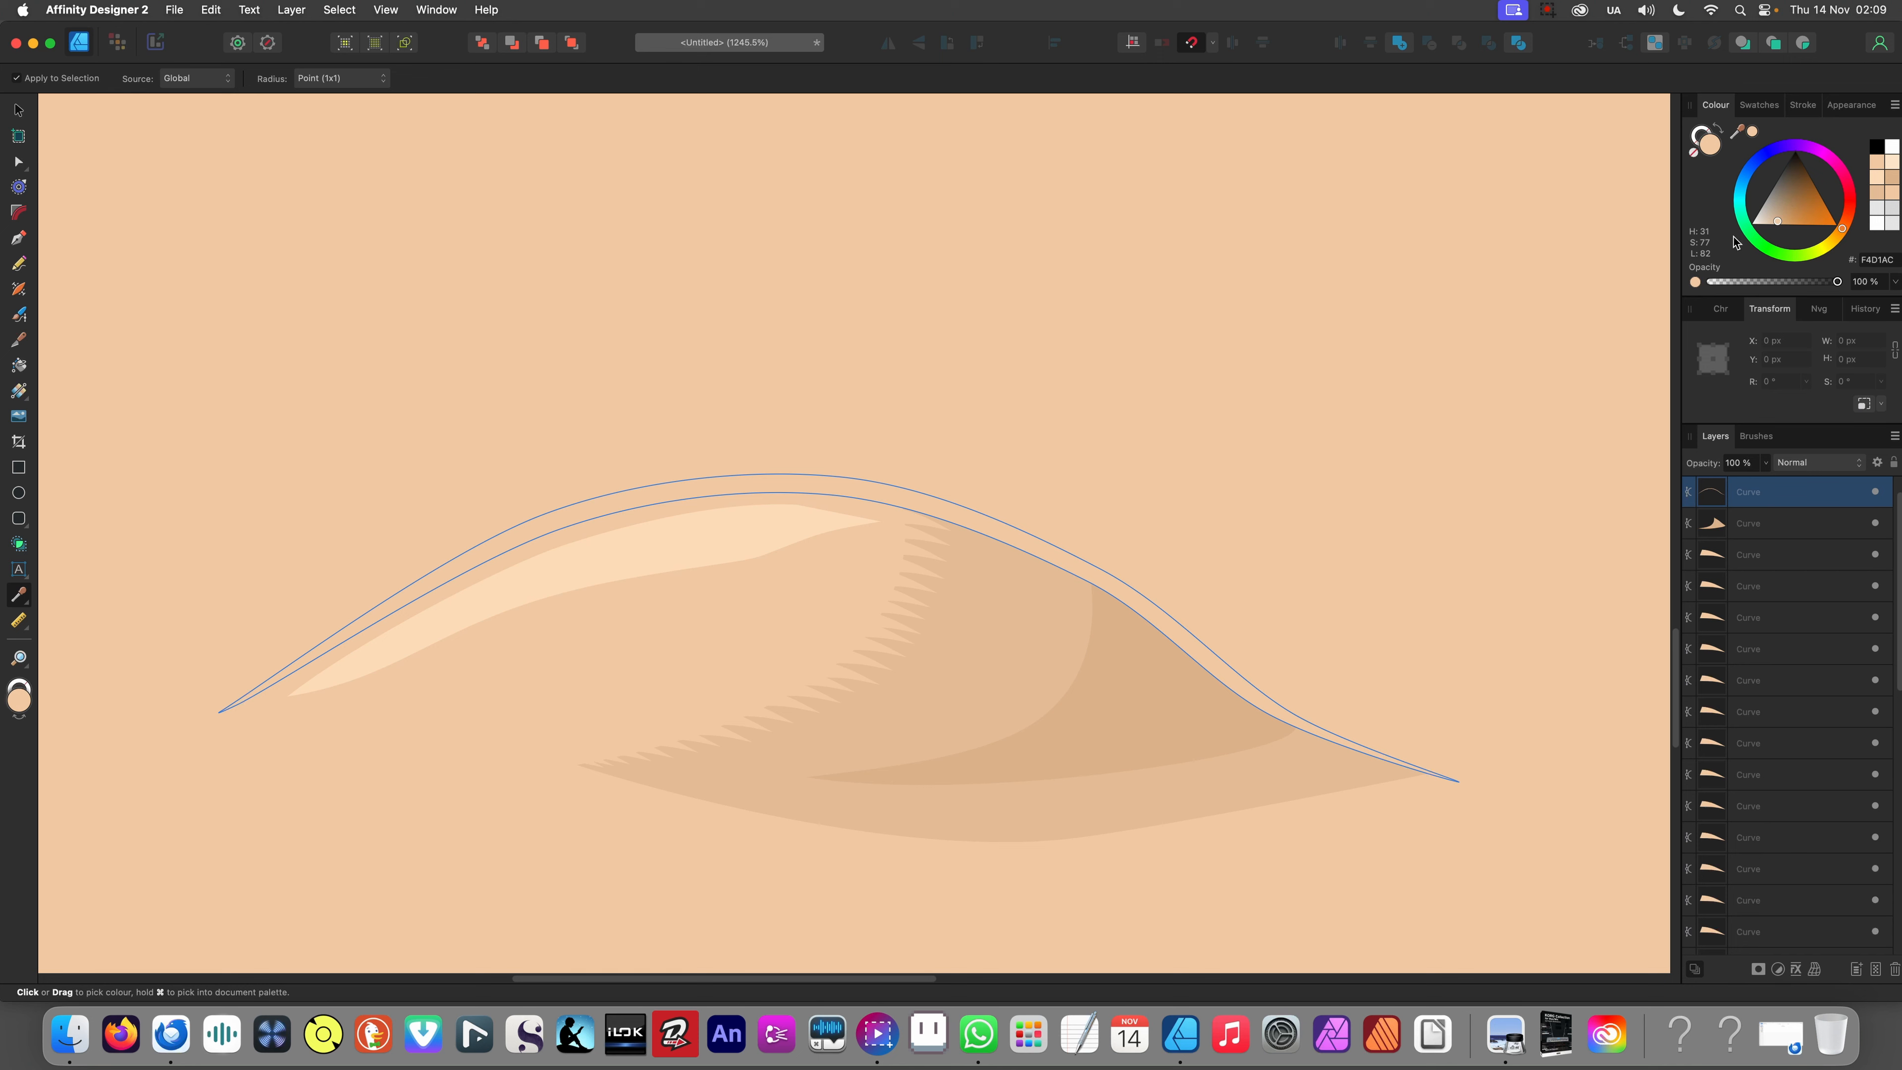
{"action": "mouse_move", "coordinate": [1779, 221]}
{"action": "left_mouse_down"}
{"action": "mouse_move", "coordinate": [1809, 214]}
{"action": "mouse_move", "coordinate": [1804, 190]}
{"action": "left_mouse_up"}
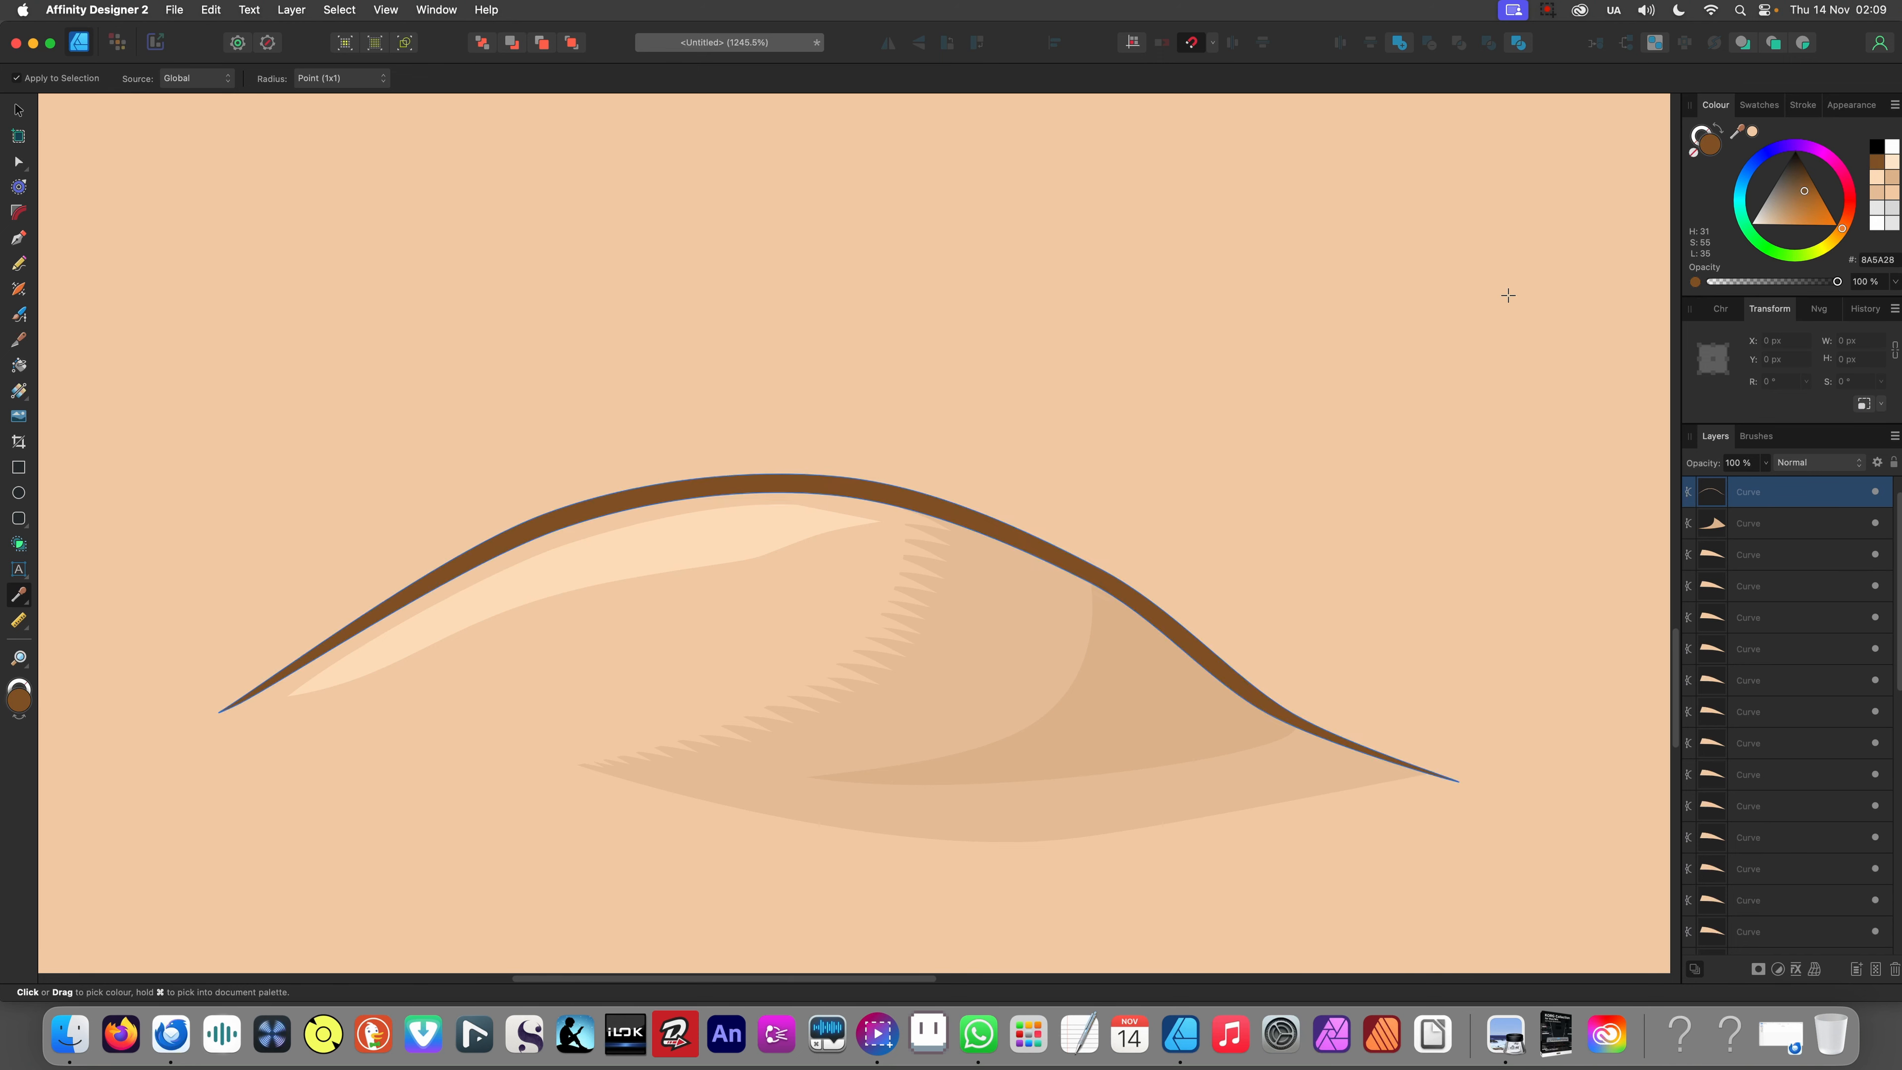
{"action": "scroll", "coordinate": [1178, 384], "scroll_direction": "down", "scroll_amount": 5}
{"action": "scroll", "coordinate": [889, 451], "scroll_direction": "down", "scroll_amount": 2}
{"action": "key", "text": "v"}
{"action": "left_click", "coordinate": [684, 495]}
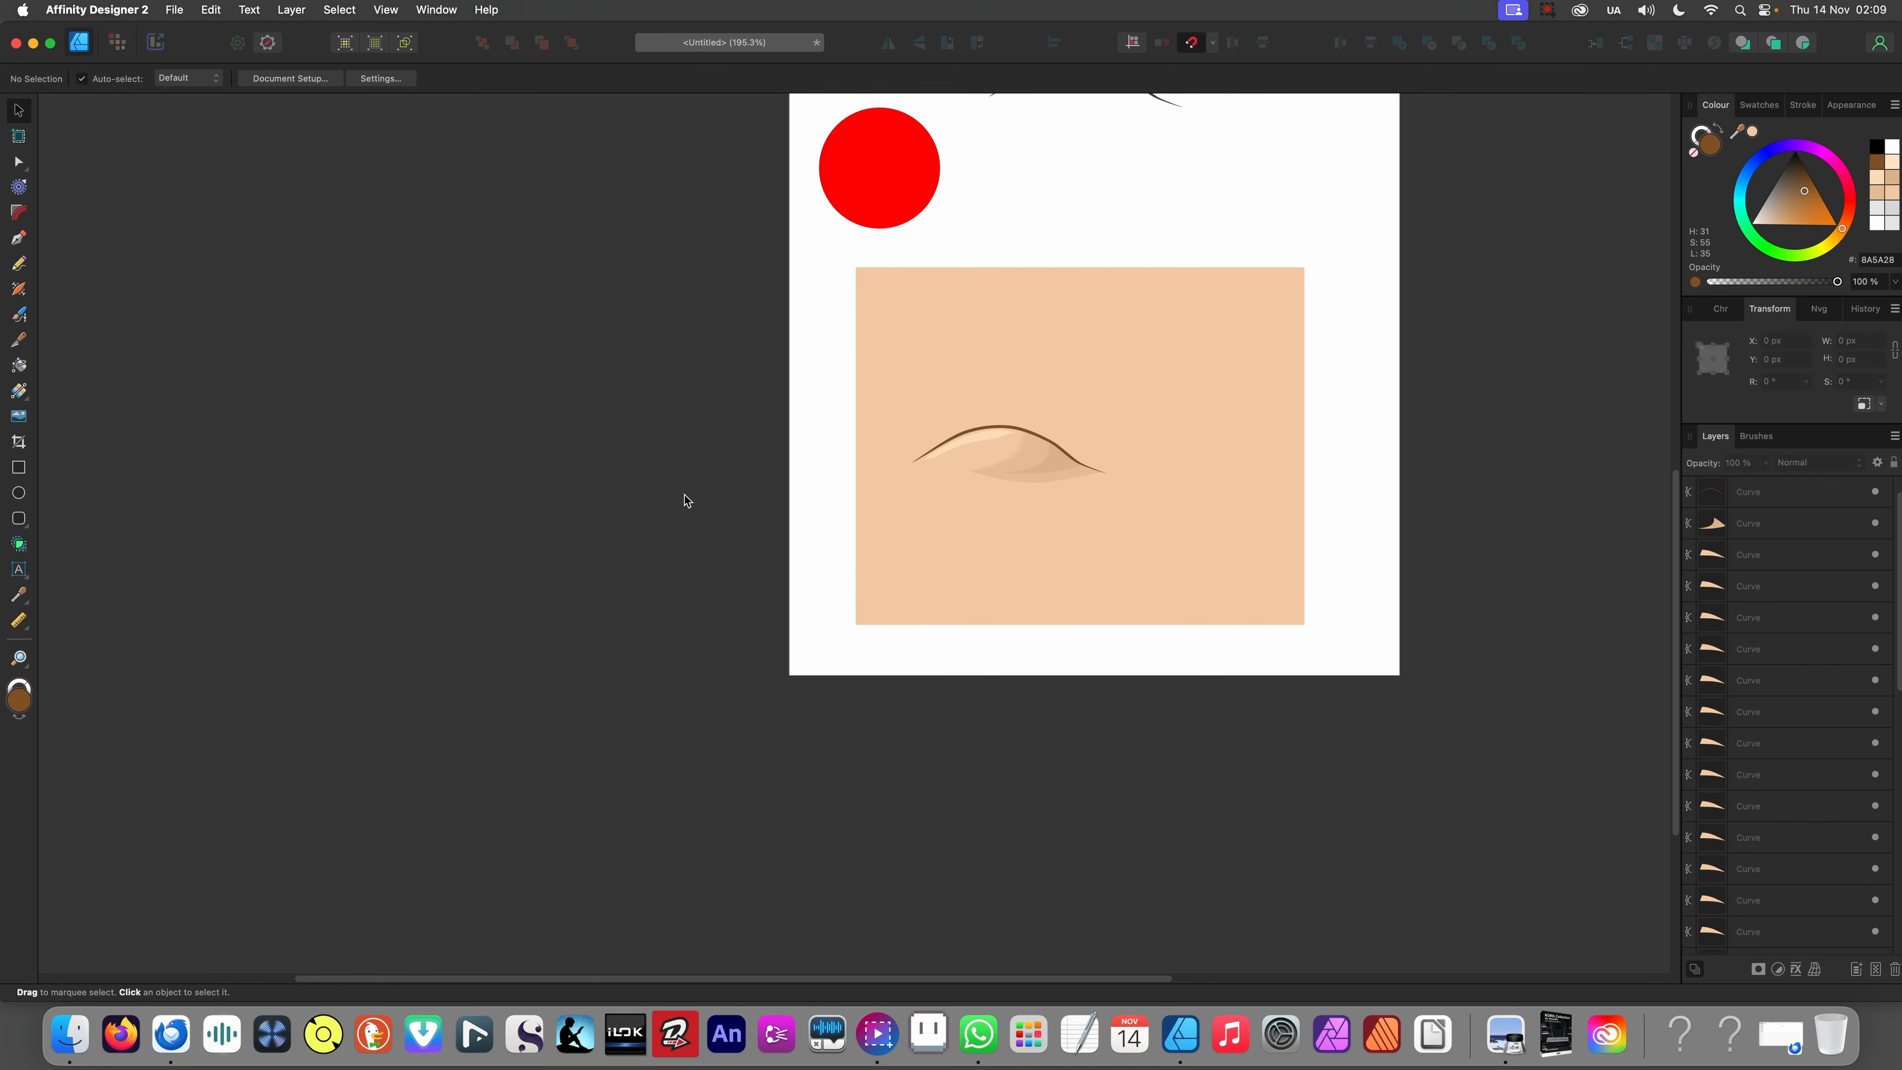
- Group the brown hill line with all of its shading, hatching and highlight shapes
{"action": "left_click_drag", "start_coordinate": [751, 461], "coordinate": [480, 555]}
{"action": "scroll", "coordinate": [505, 546], "scroll_direction": "up", "scroll_amount": 3}
{"action": "scroll", "coordinate": [738, 538], "scroll_direction": "up", "scroll_amount": 1}
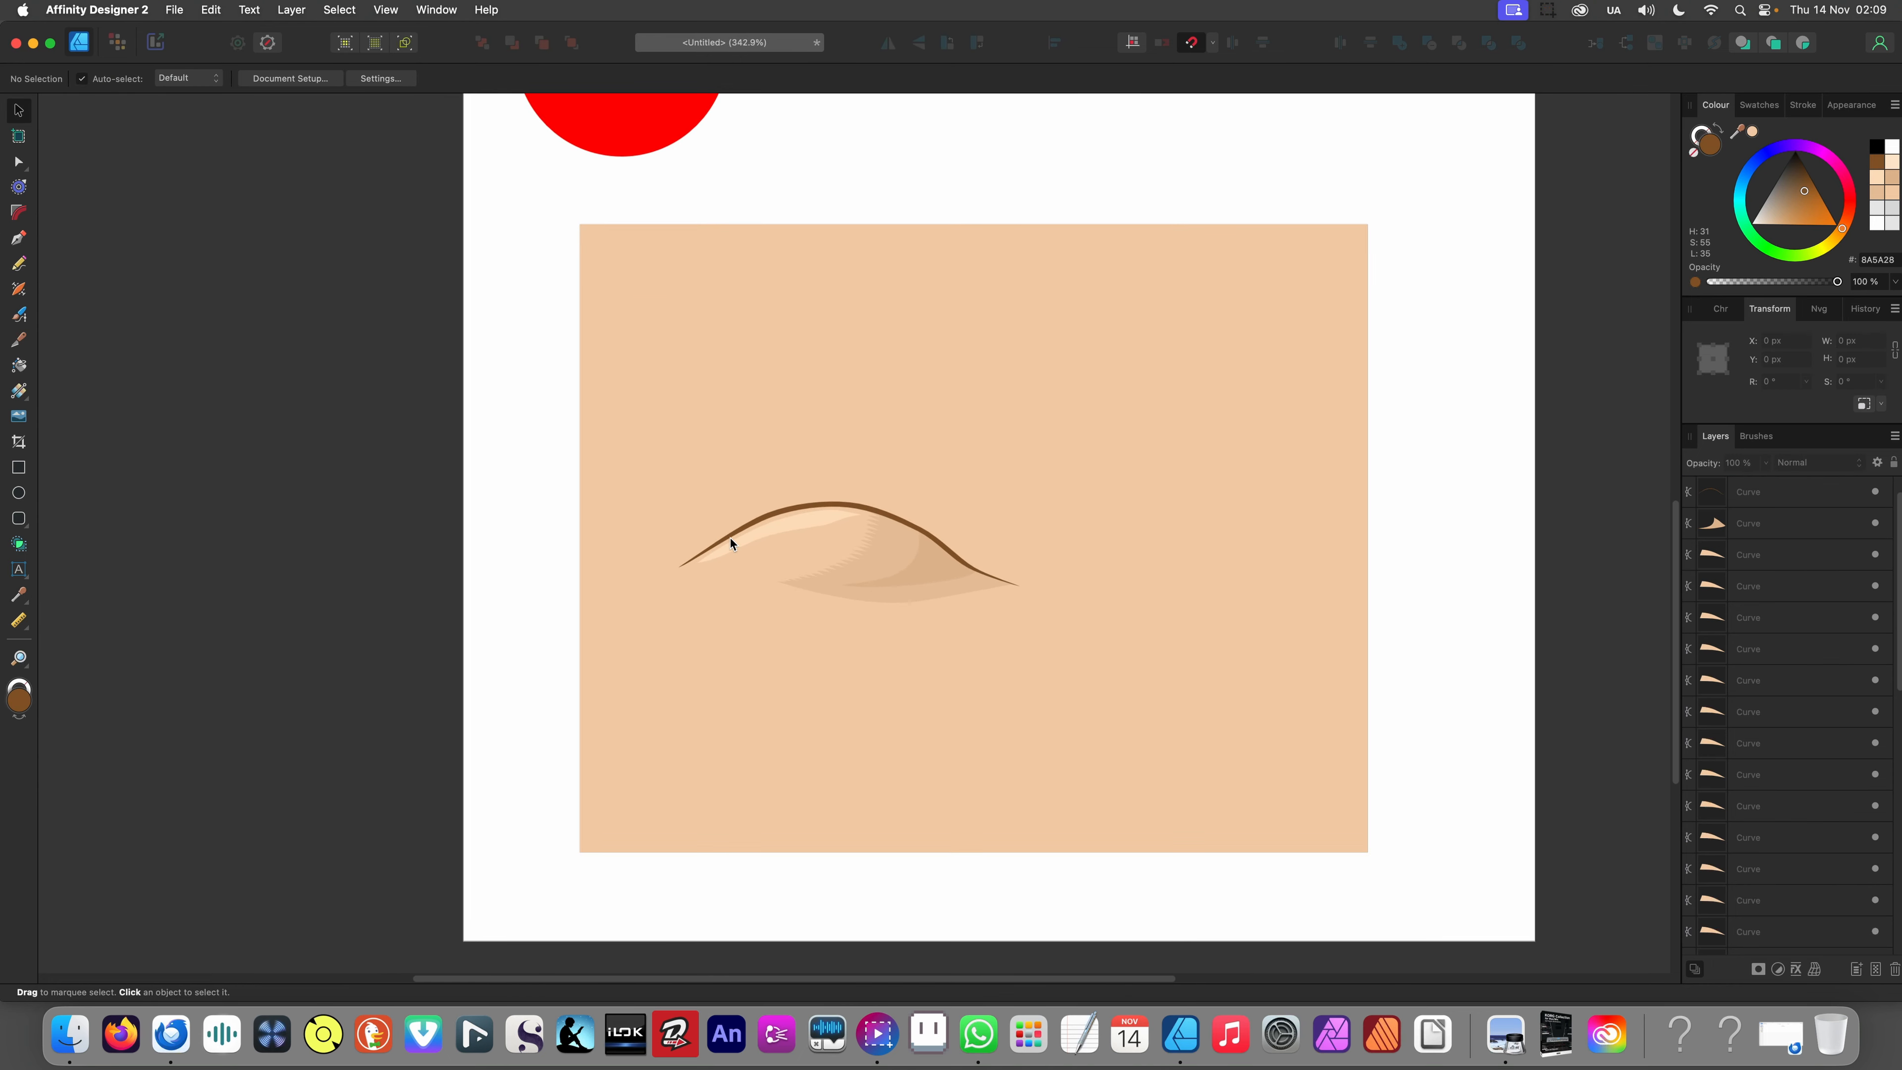
{"action": "scroll", "coordinate": [811, 501], "scroll_direction": "right", "scroll_amount": 2}
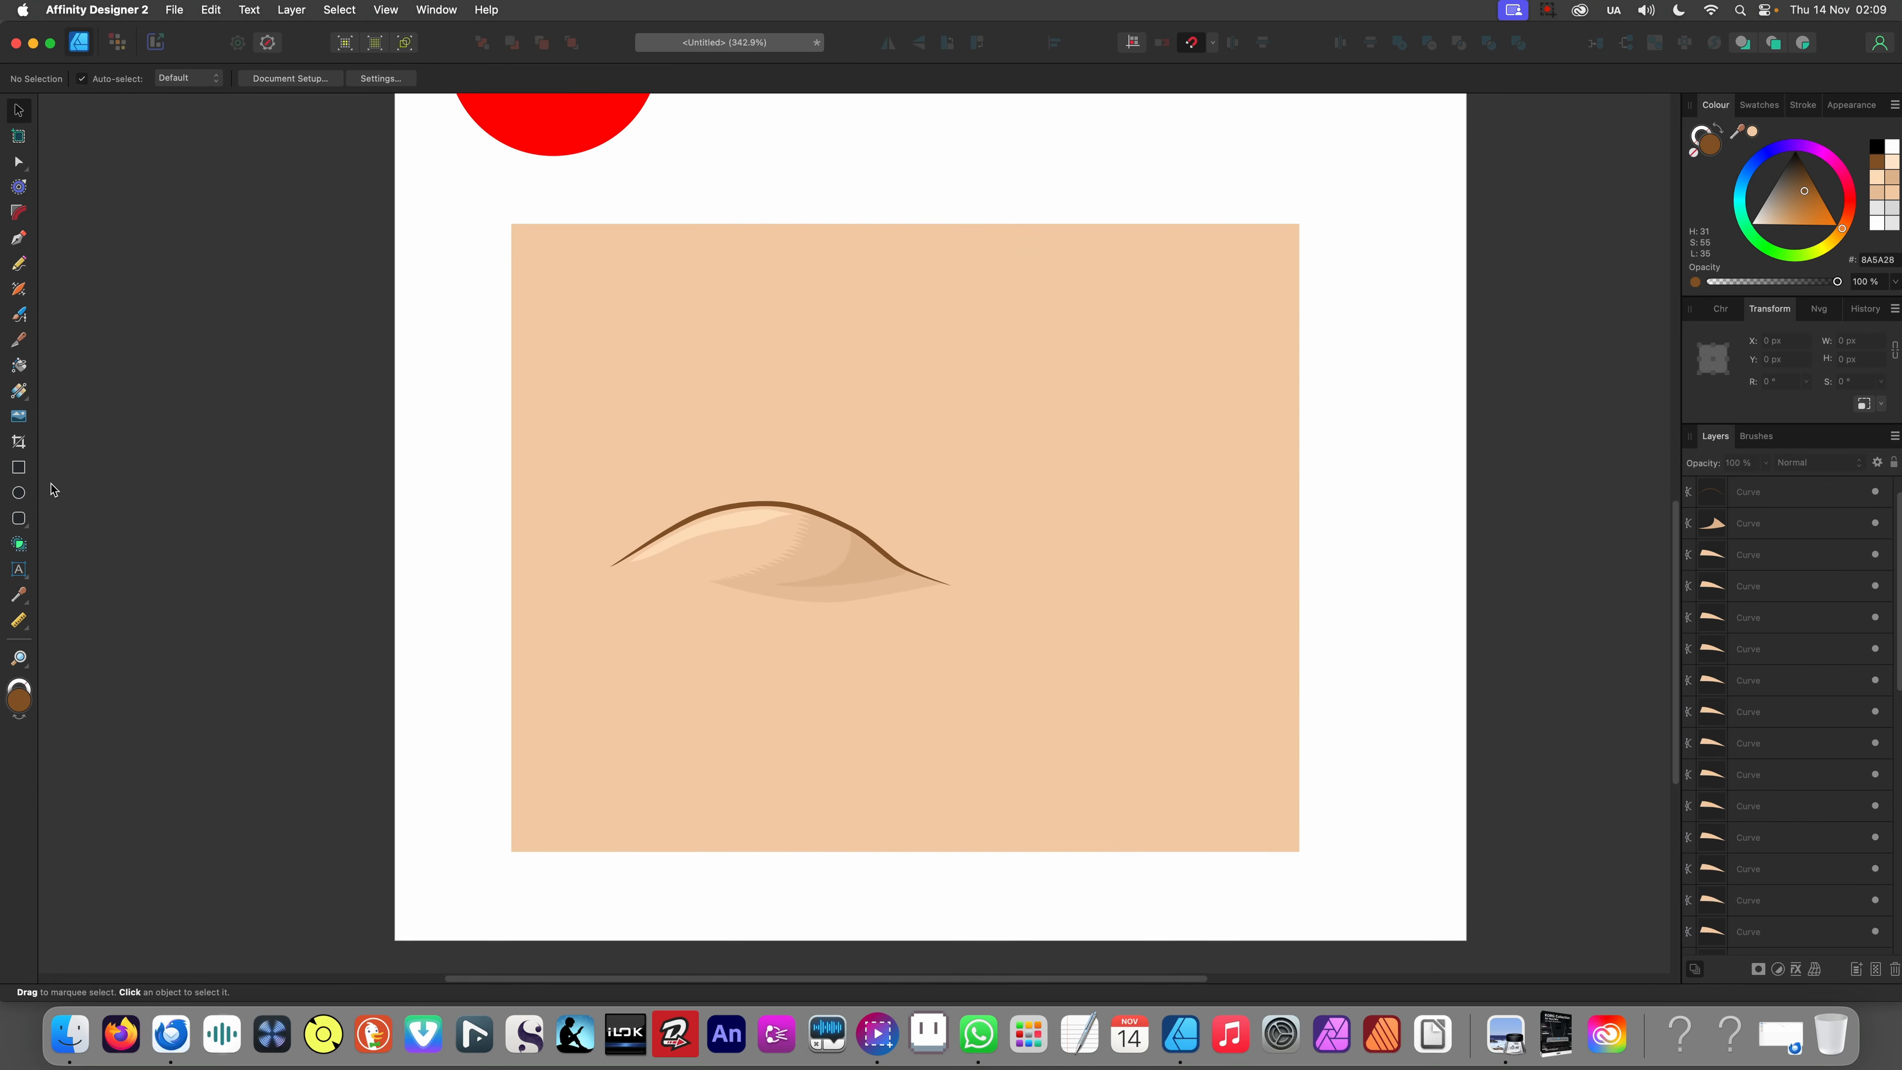
{"action": "left_click_drag", "start_coordinate": [434, 502], "coordinate": [999, 643]}
{"action": "left_click", "coordinate": [617, 684]}
{"action": "left_click_drag", "start_coordinate": [432, 459], "coordinate": [973, 662]}
{"action": "key", "text": "super+g"}
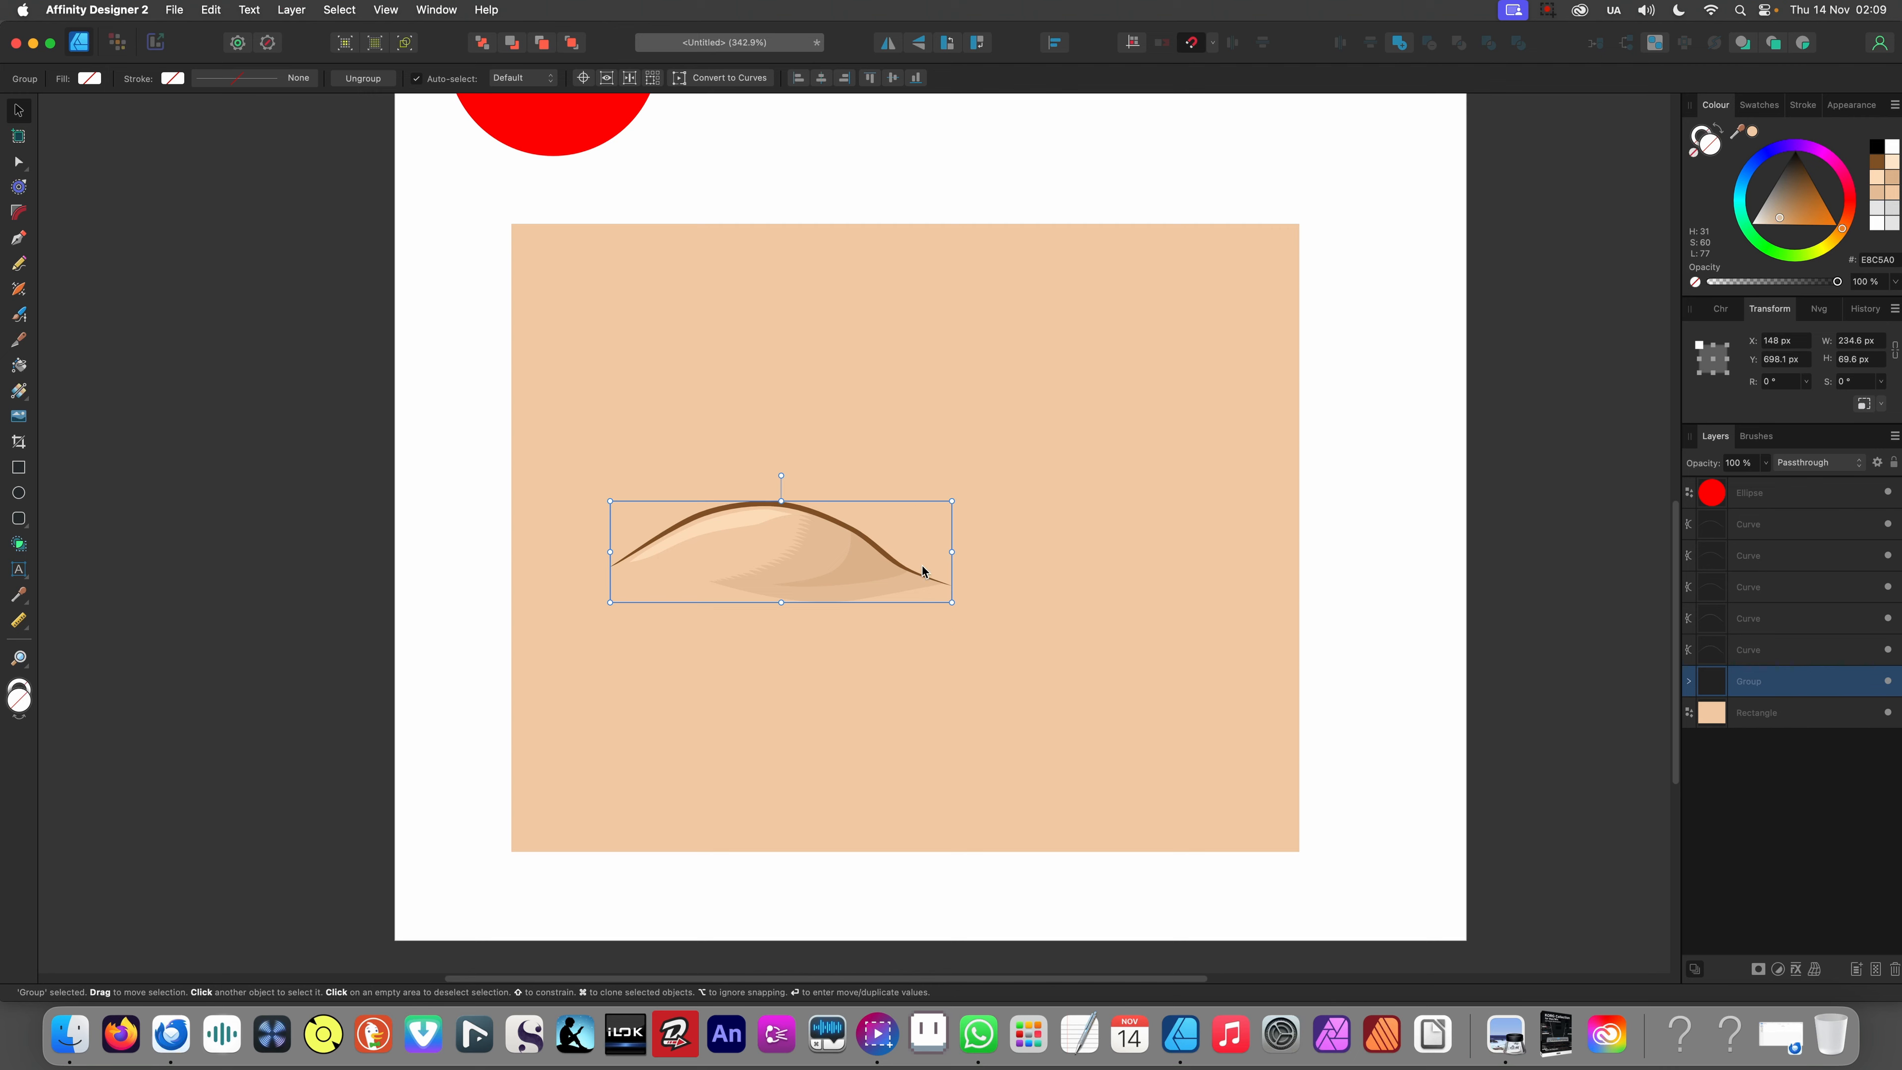
- Duplicate the hill group into seven hills of varied widths and heights, staggered across the peach rectangle
{"action": "mouse_move", "coordinate": [870, 583]}
{"action": "left_mouse_down", "text": "super"}
{"action": "mouse_move", "coordinate": [1019, 481]}
{"action": "mouse_move", "coordinate": [1037, 688]}
{"action": "mouse_move", "coordinate": [1004, 659]}
{"action": "left_mouse_up", "text": "super"}
{"action": "mouse_move", "coordinate": [910, 674]}
{"action": "left_mouse_down"}
{"action": "mouse_move", "coordinate": [994, 665]}
{"action": "mouse_move", "coordinate": [711, 779]}
{"action": "mouse_move", "coordinate": [790, 697]}
{"action": "mouse_move", "coordinate": [857, 764]}
{"action": "mouse_move", "coordinate": [942, 771]}
{"action": "mouse_move", "coordinate": [1074, 586]}
{"action": "mouse_move", "coordinate": [1028, 519]}
{"action": "mouse_move", "coordinate": [756, 632]}
{"action": "mouse_move", "coordinate": [715, 628]}
{"action": "left_mouse_up"}
{"action": "key", "text": "super+0"}
{"action": "left_click", "coordinate": [654, 723]}
{"action": "scroll", "coordinate": [763, 680], "scroll_direction": "up", "scroll_amount": 2}
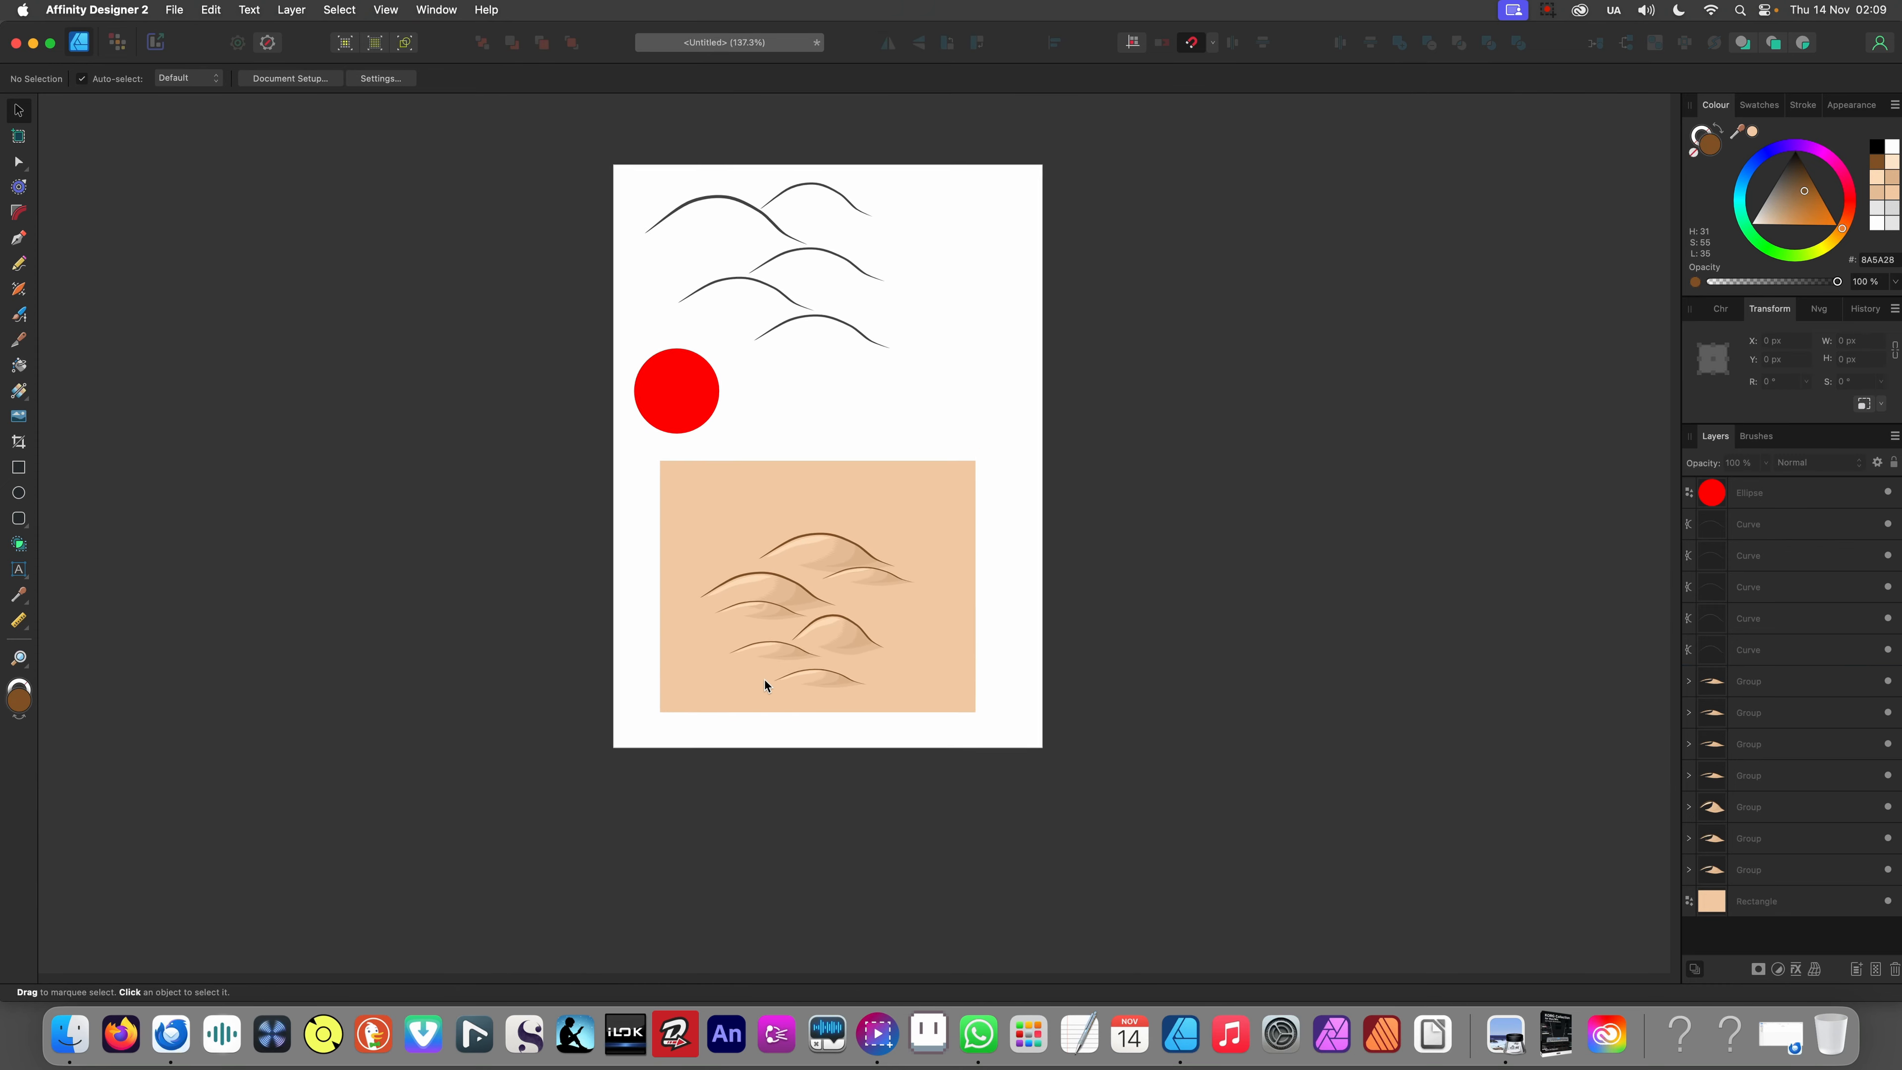
- Move all seven hill groups together up and right to X 252 px, Y 517.3 px, against the rectangle's right edge
{"action": "scroll", "coordinate": [765, 685], "scroll_direction": "up", "scroll_amount": 4}
{"action": "left_click_drag", "start_coordinate": [440, 412], "coordinate": [982, 786]}
{"action": "left_click_drag", "start_coordinate": [845, 638], "coordinate": [938, 528]}
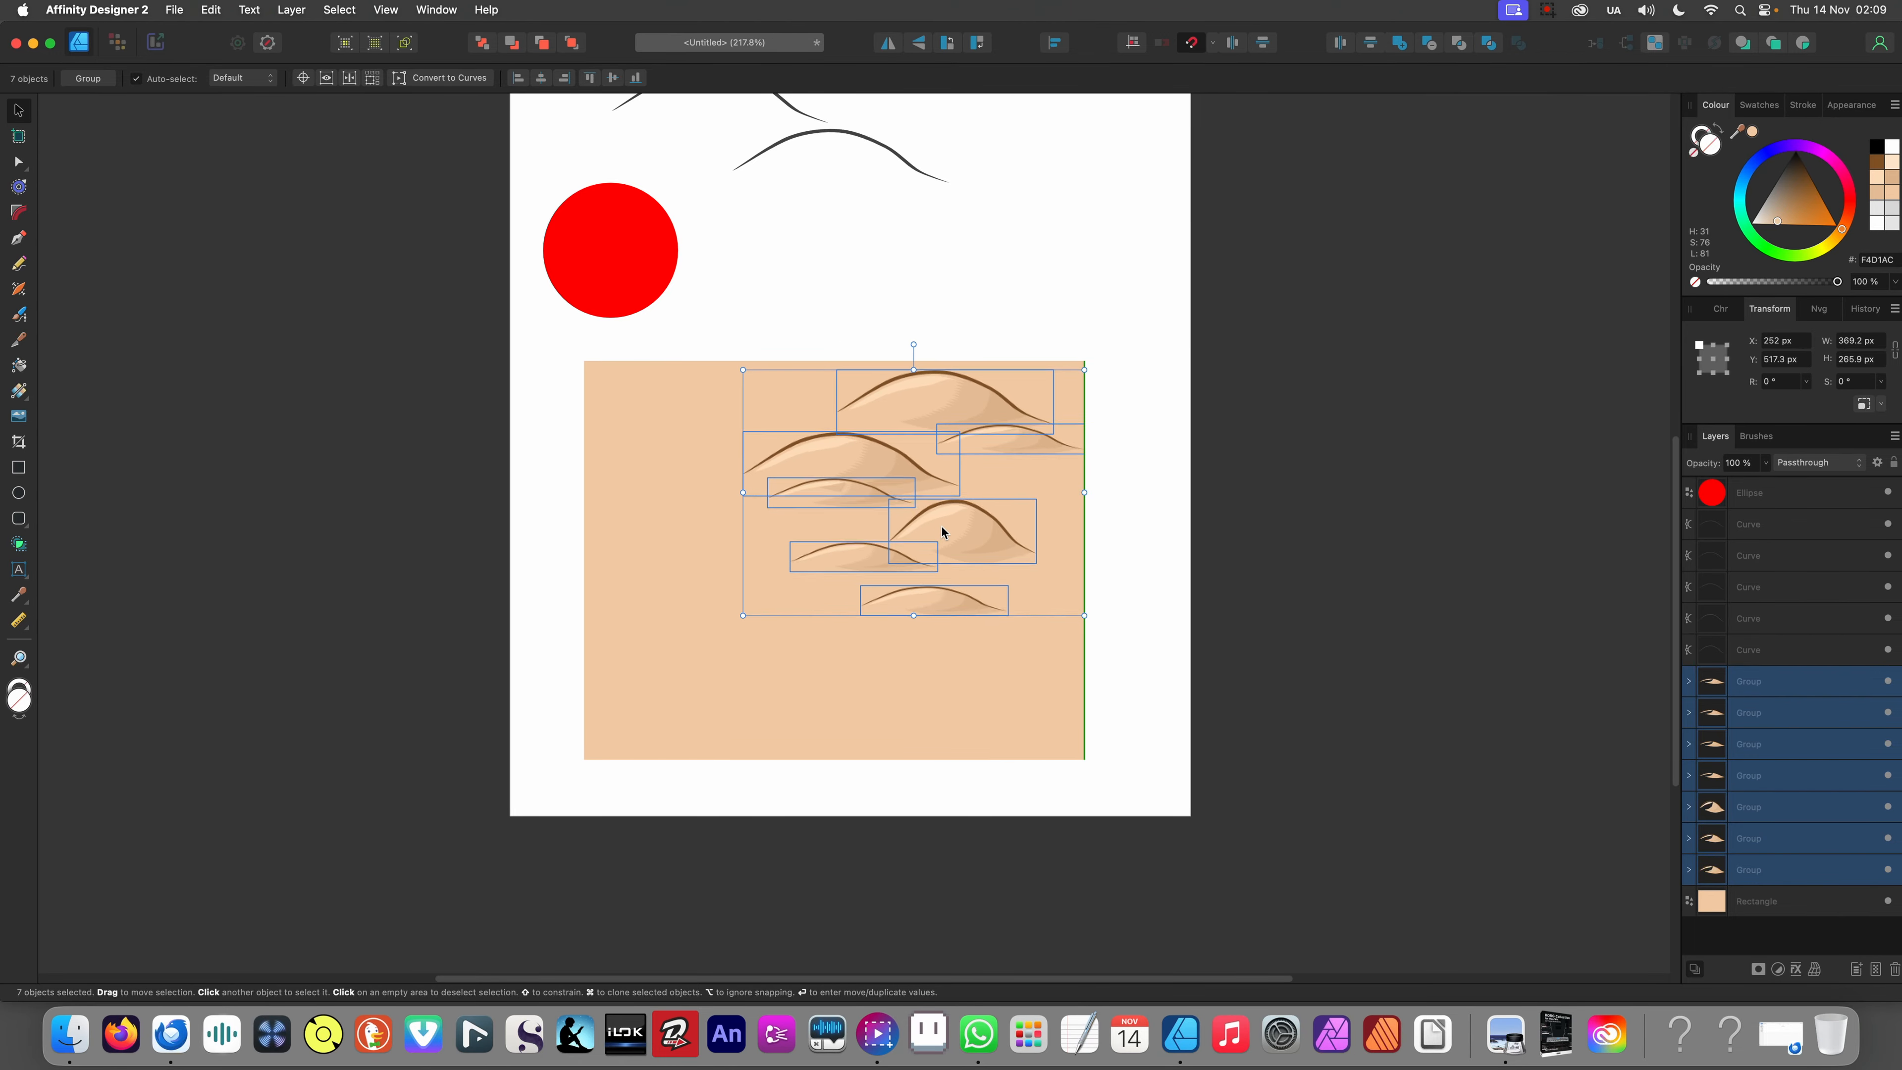
{"action": "left_click", "coordinate": [1289, 609]}
{"action": "scroll", "coordinate": [973, 552], "scroll_direction": "up", "scroll_amount": 5}
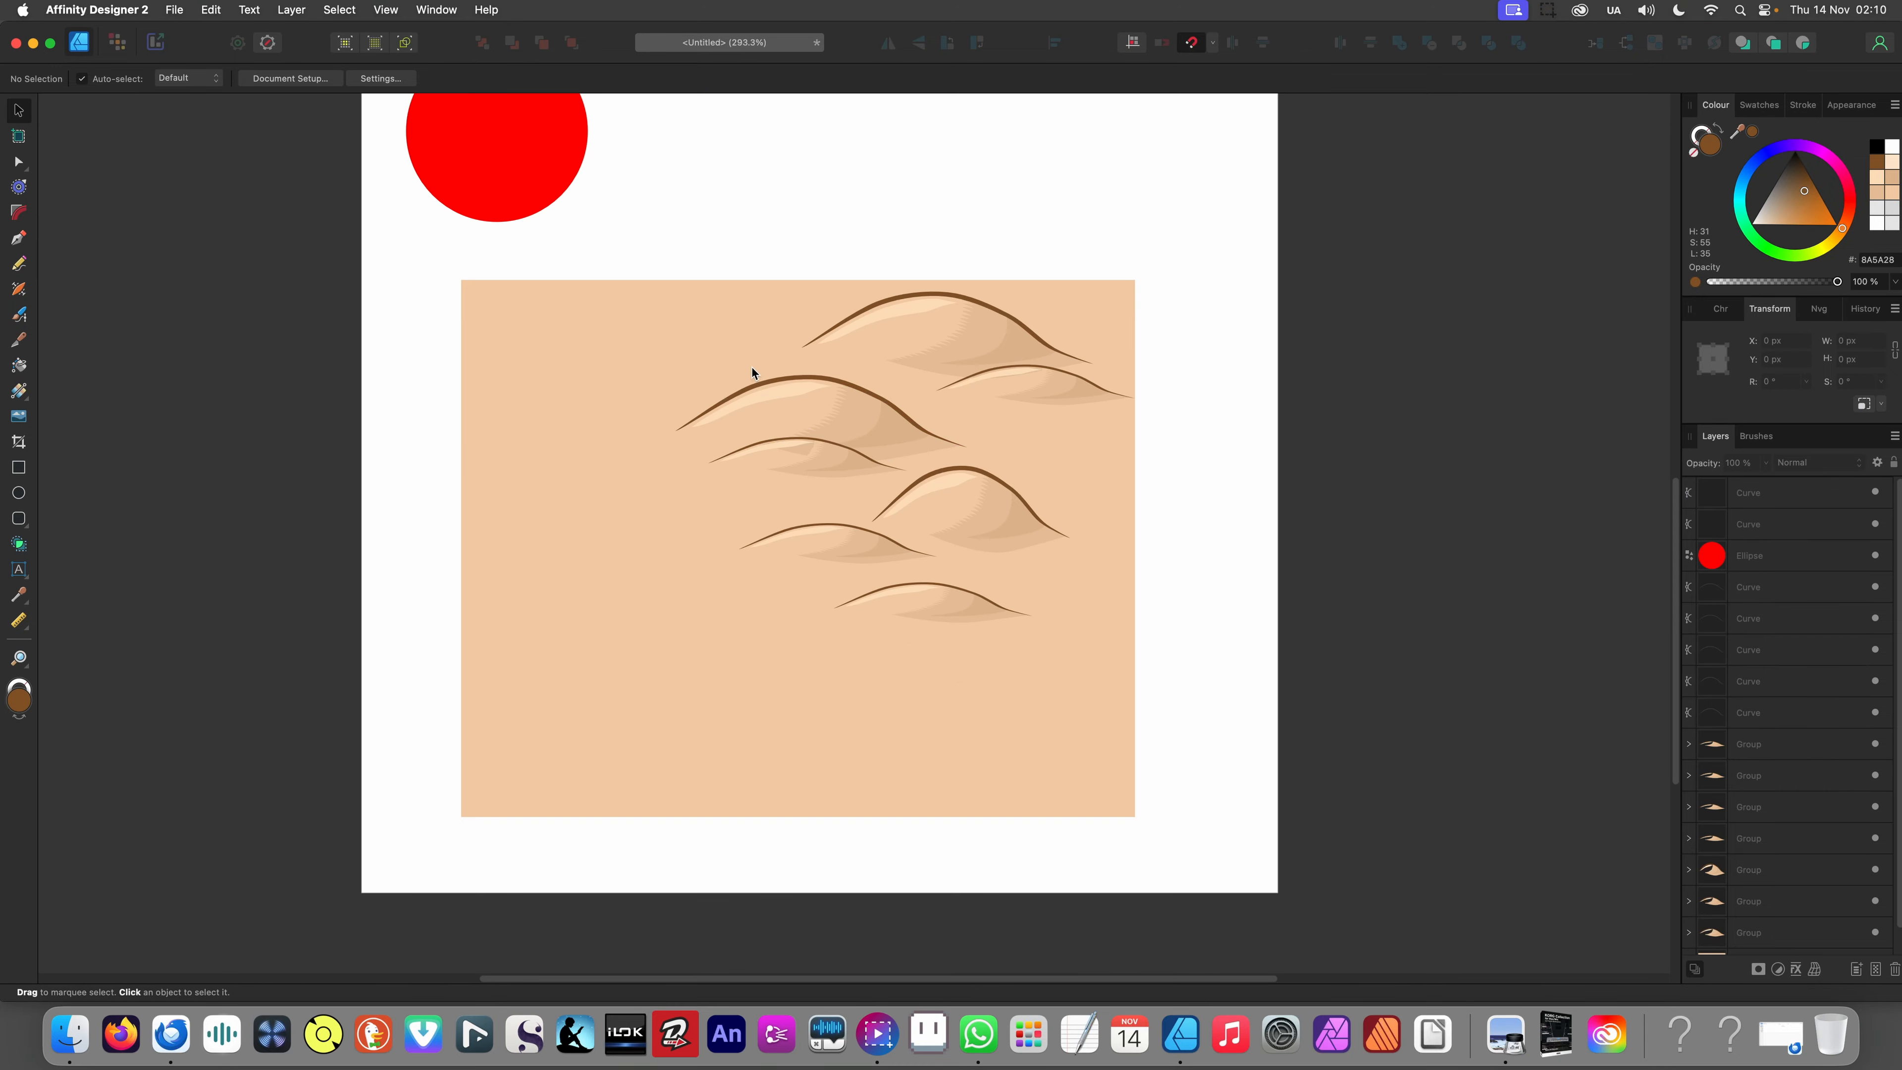
- Vary the thickness of the large left hill's brown line by reshaping its edges right of the crest and on both slopes
{"action": "scroll", "coordinate": [753, 370], "scroll_direction": "up", "scroll_amount": 8}
{"action": "double_click", "coordinate": [886, 340]}
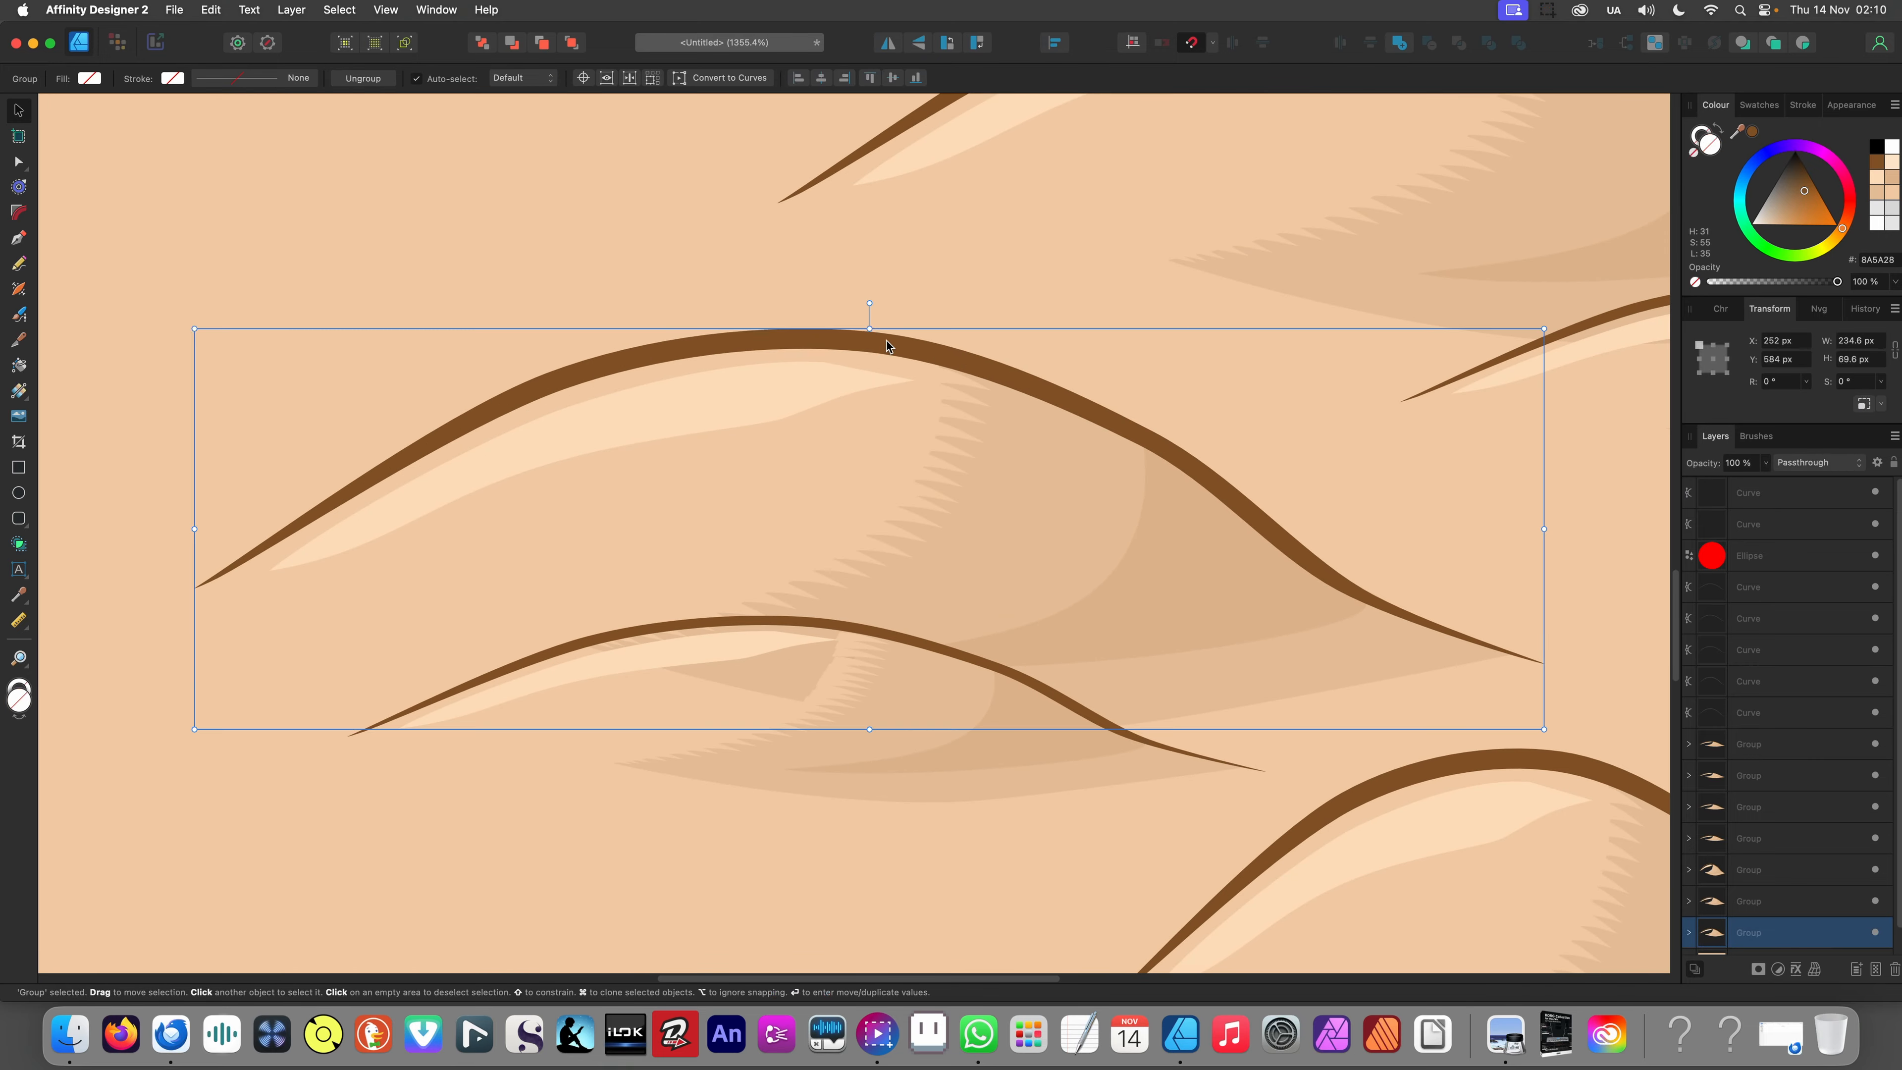
{"action": "key", "text": "a"}
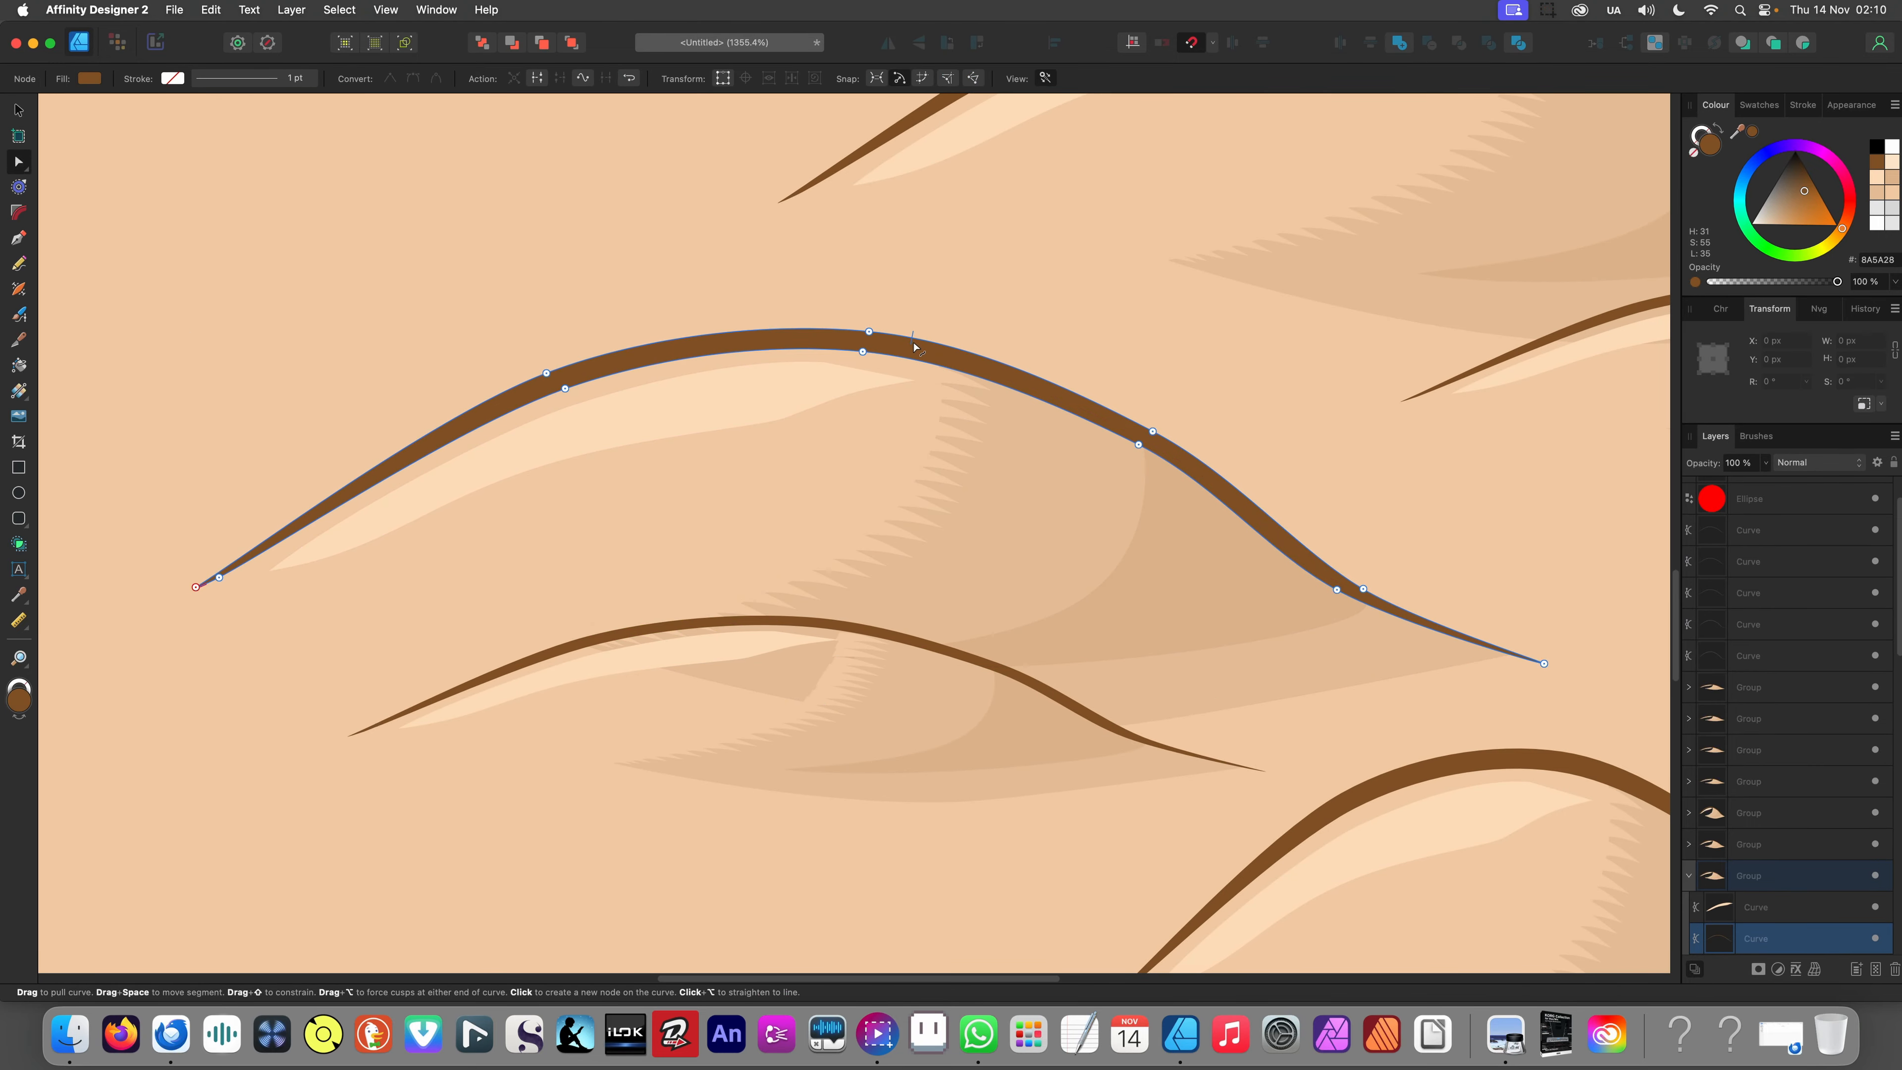
{"action": "left_click_drag", "start_coordinate": [913, 342], "coordinate": [932, 358]}
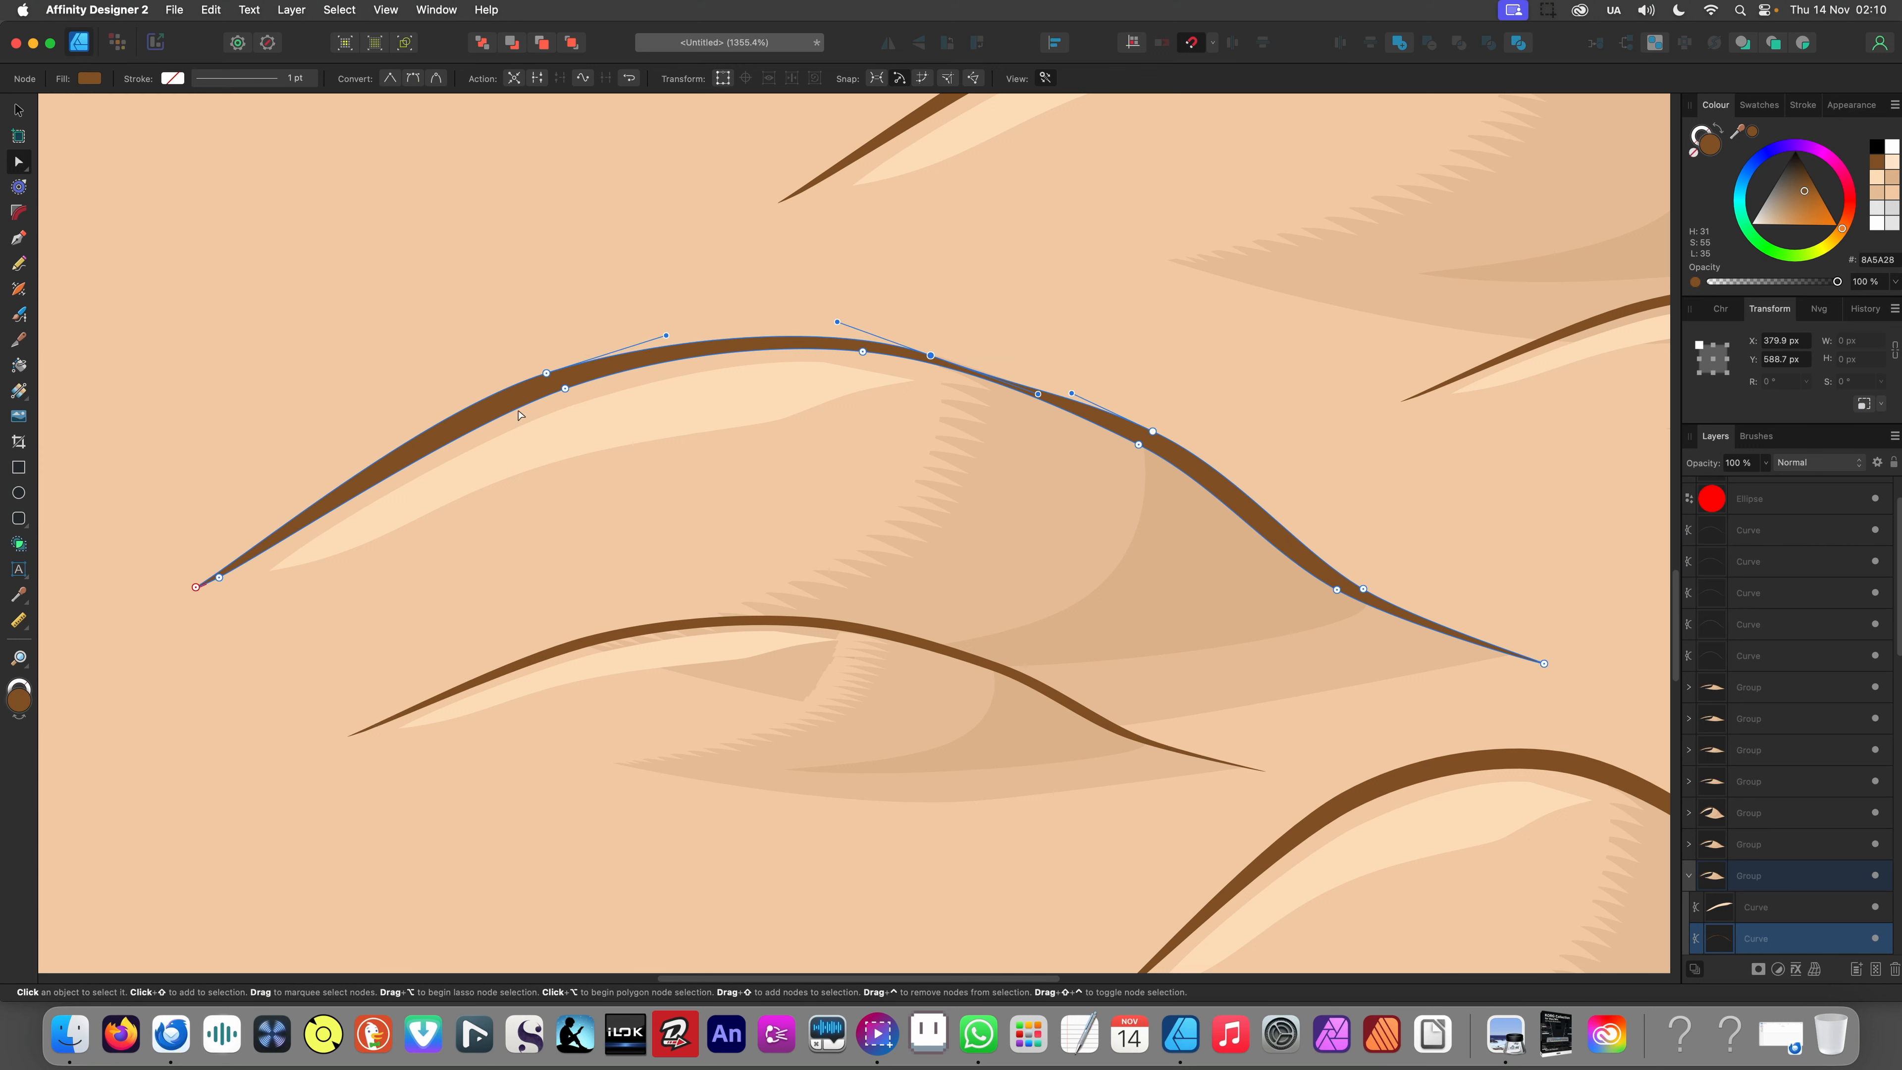
{"action": "left_click_drag", "start_coordinate": [518, 411], "coordinate": [501, 405]}
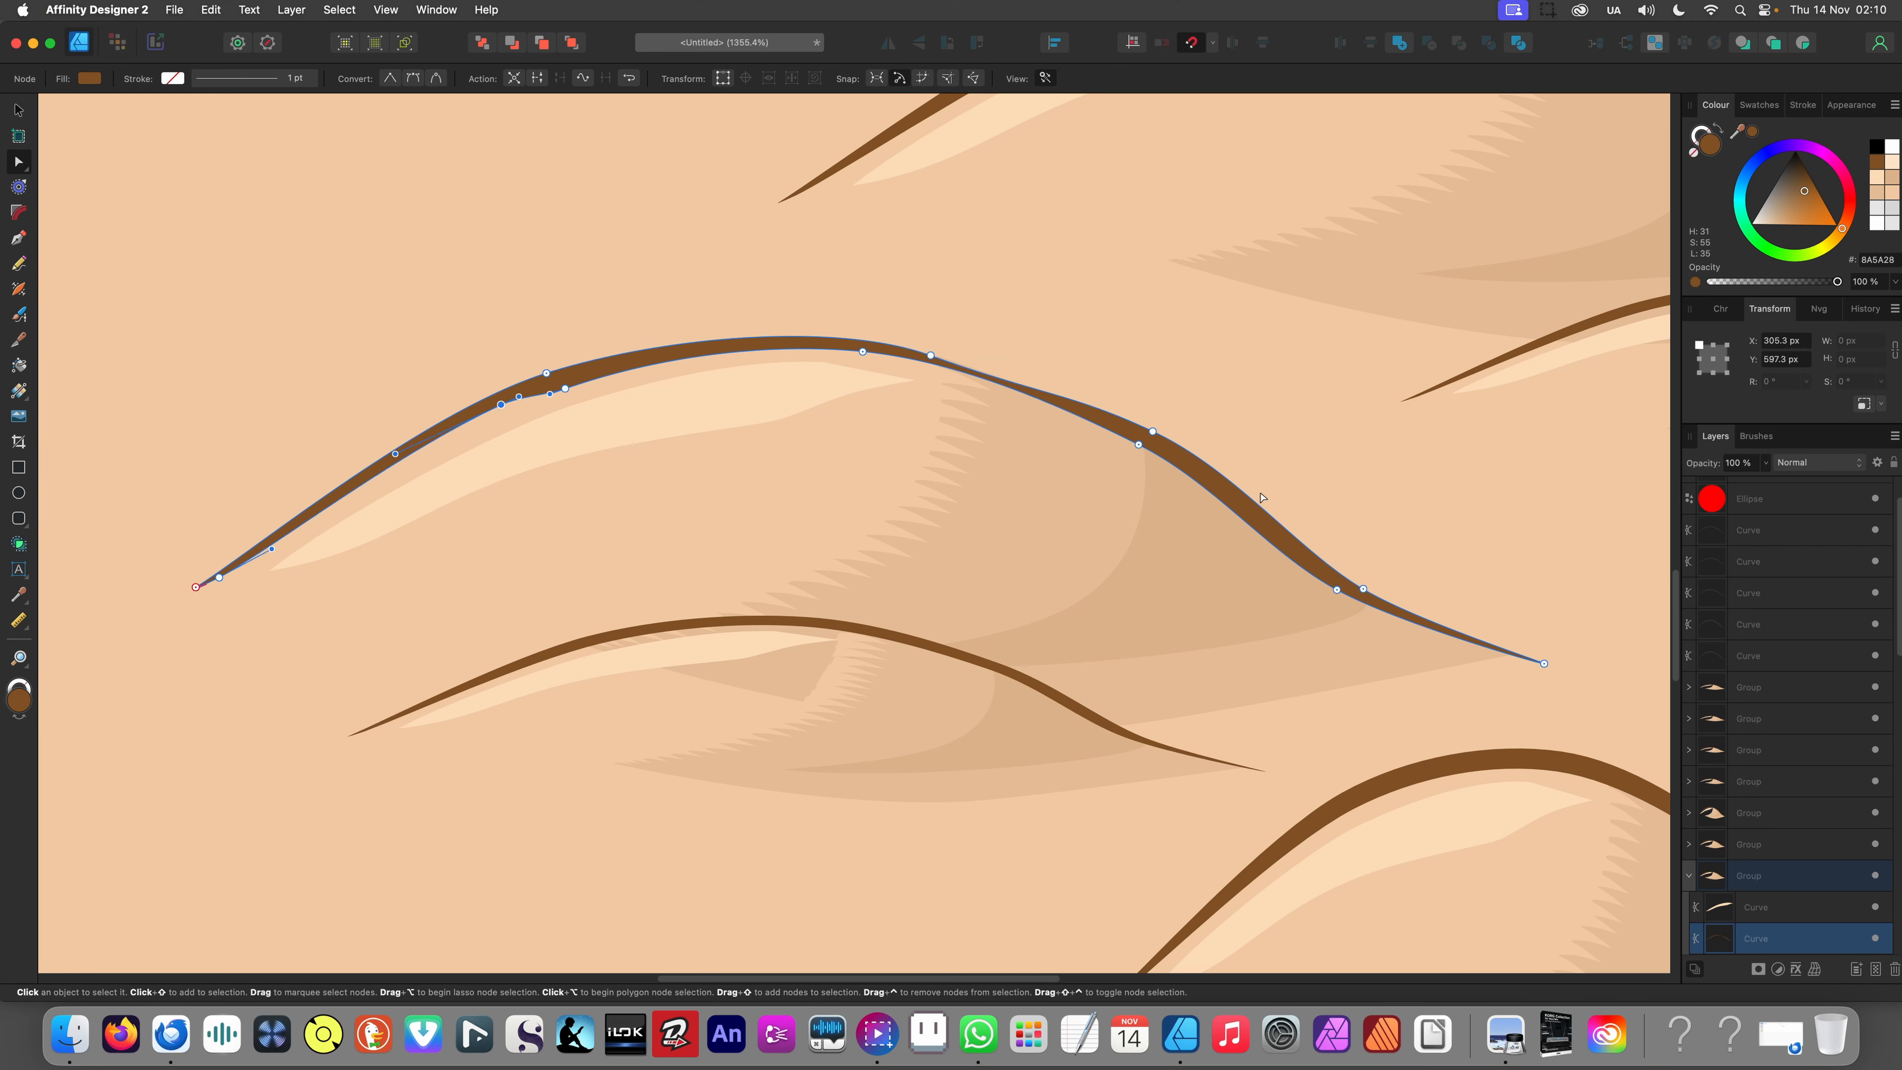
{"action": "left_click", "coordinate": [1264, 511]}
{"action": "left_click_drag", "start_coordinate": [1266, 510], "coordinate": [1260, 522]}
{"action": "scroll", "coordinate": [982, 400], "scroll_direction": "down", "scroll_amount": 8}
{"action": "left_click", "coordinate": [628, 505]}
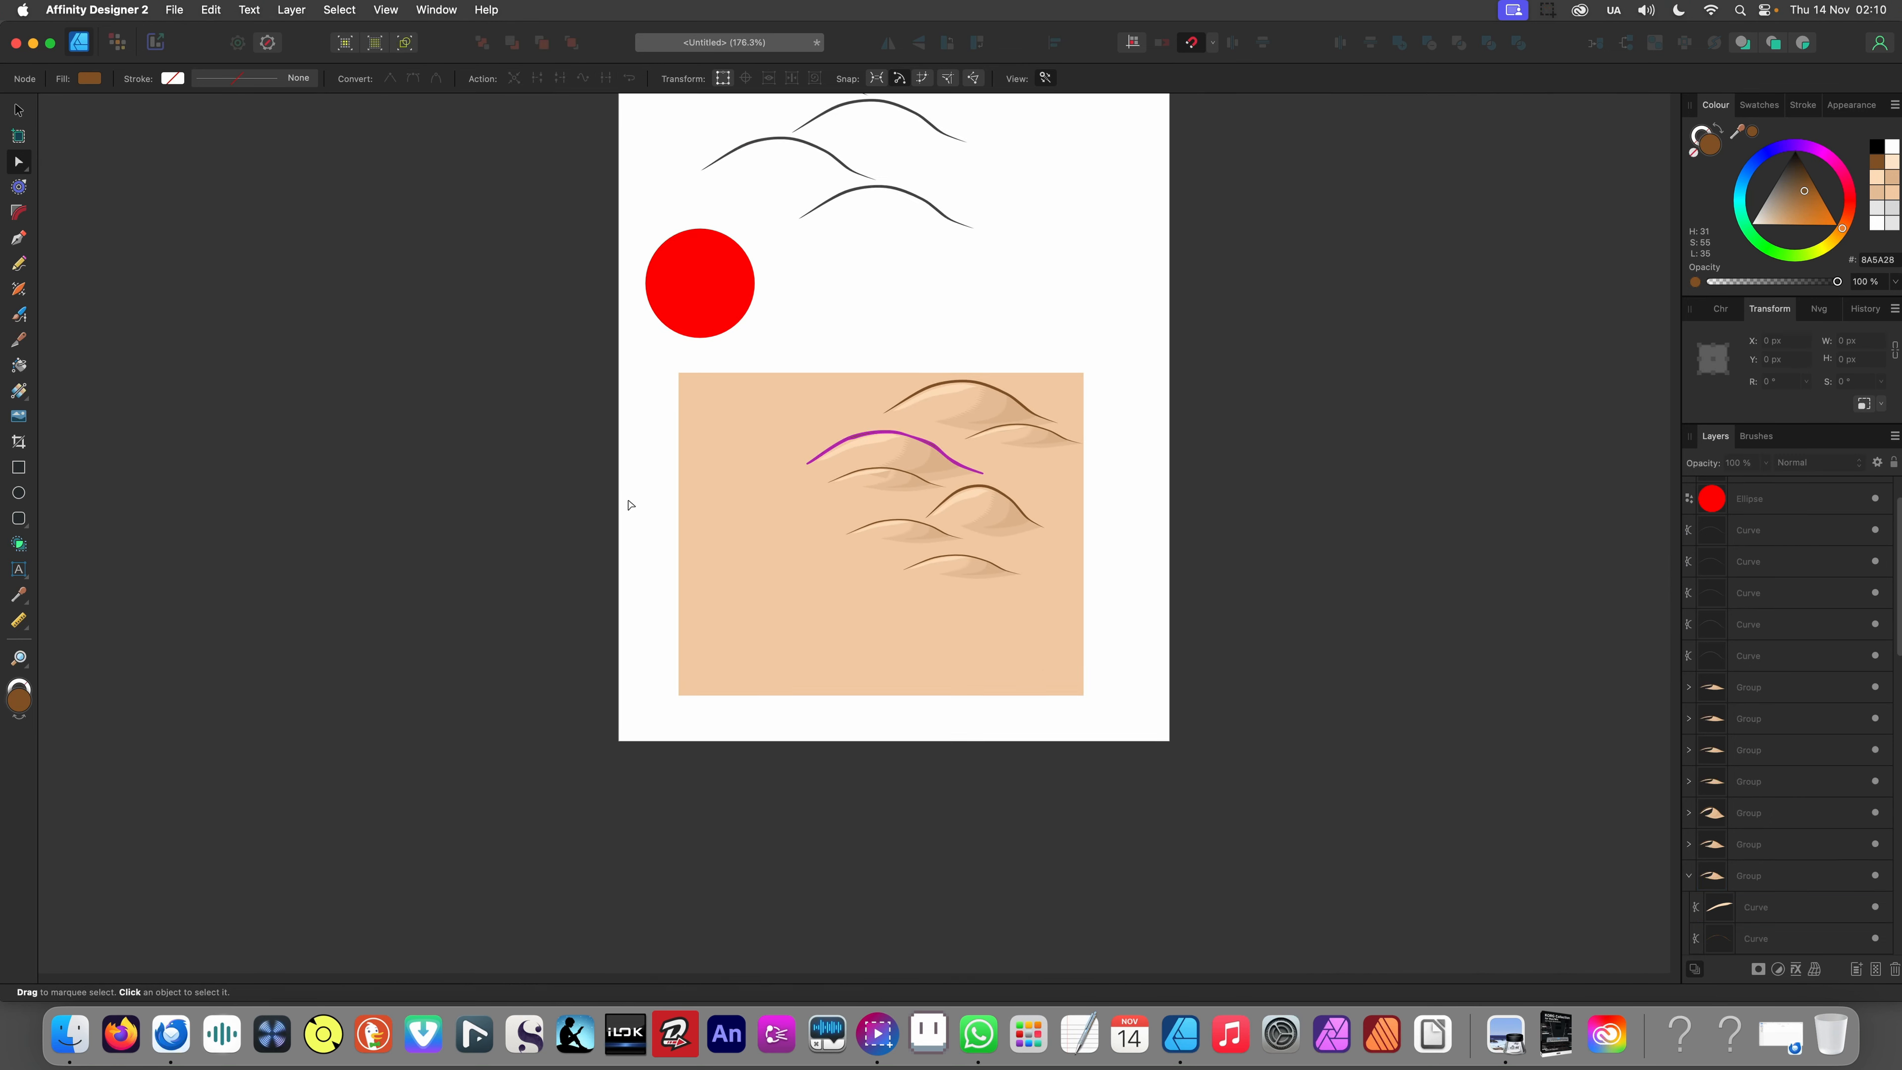
- Add nodes to the same line's upper edge left of the crest and pull them inward to thin that stretch
{"action": "scroll", "coordinate": [884, 456], "scroll_direction": "up", "scroll_amount": 1}
{"action": "scroll", "coordinate": [885, 457], "scroll_direction": "up", "scroll_amount": 1}
{"action": "scroll", "coordinate": [994, 509], "scroll_direction": "up", "scroll_amount": 15}
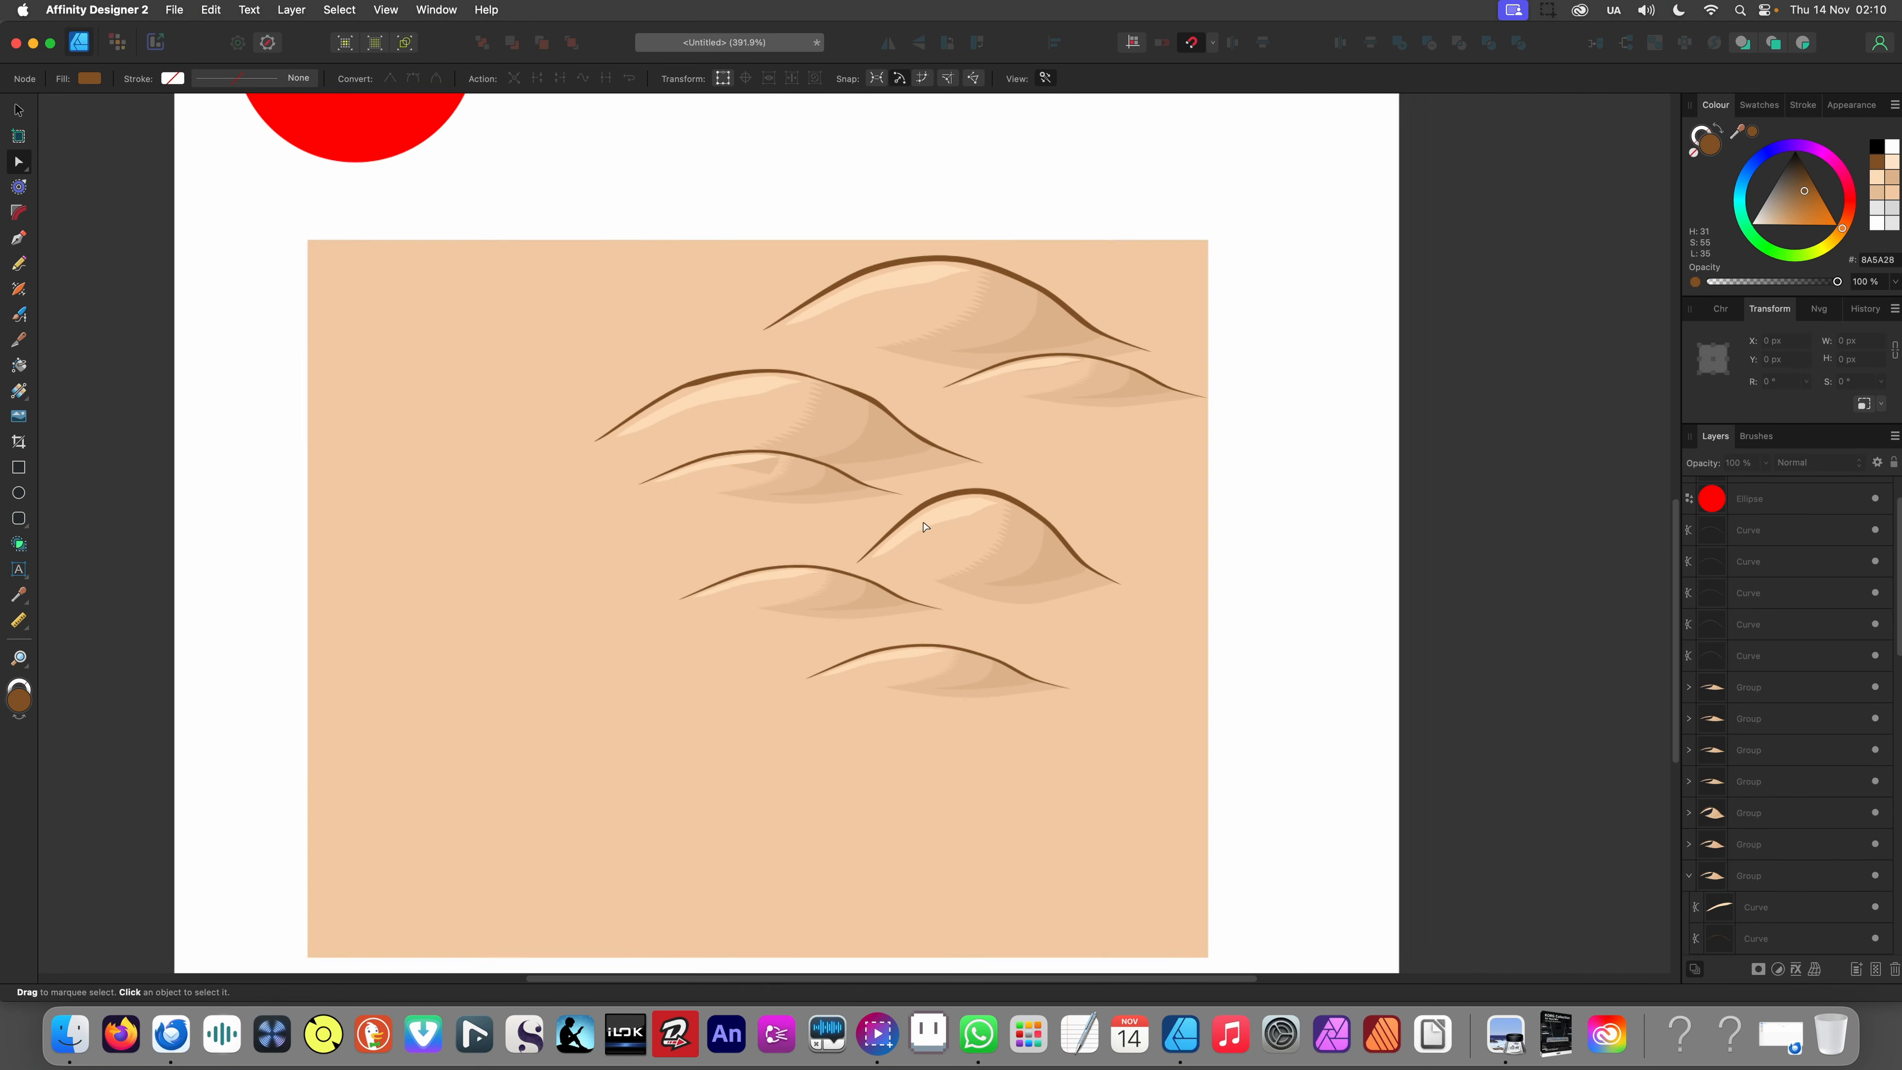
{"action": "scroll", "coordinate": [703, 339], "scroll_direction": "up", "scroll_amount": 3}
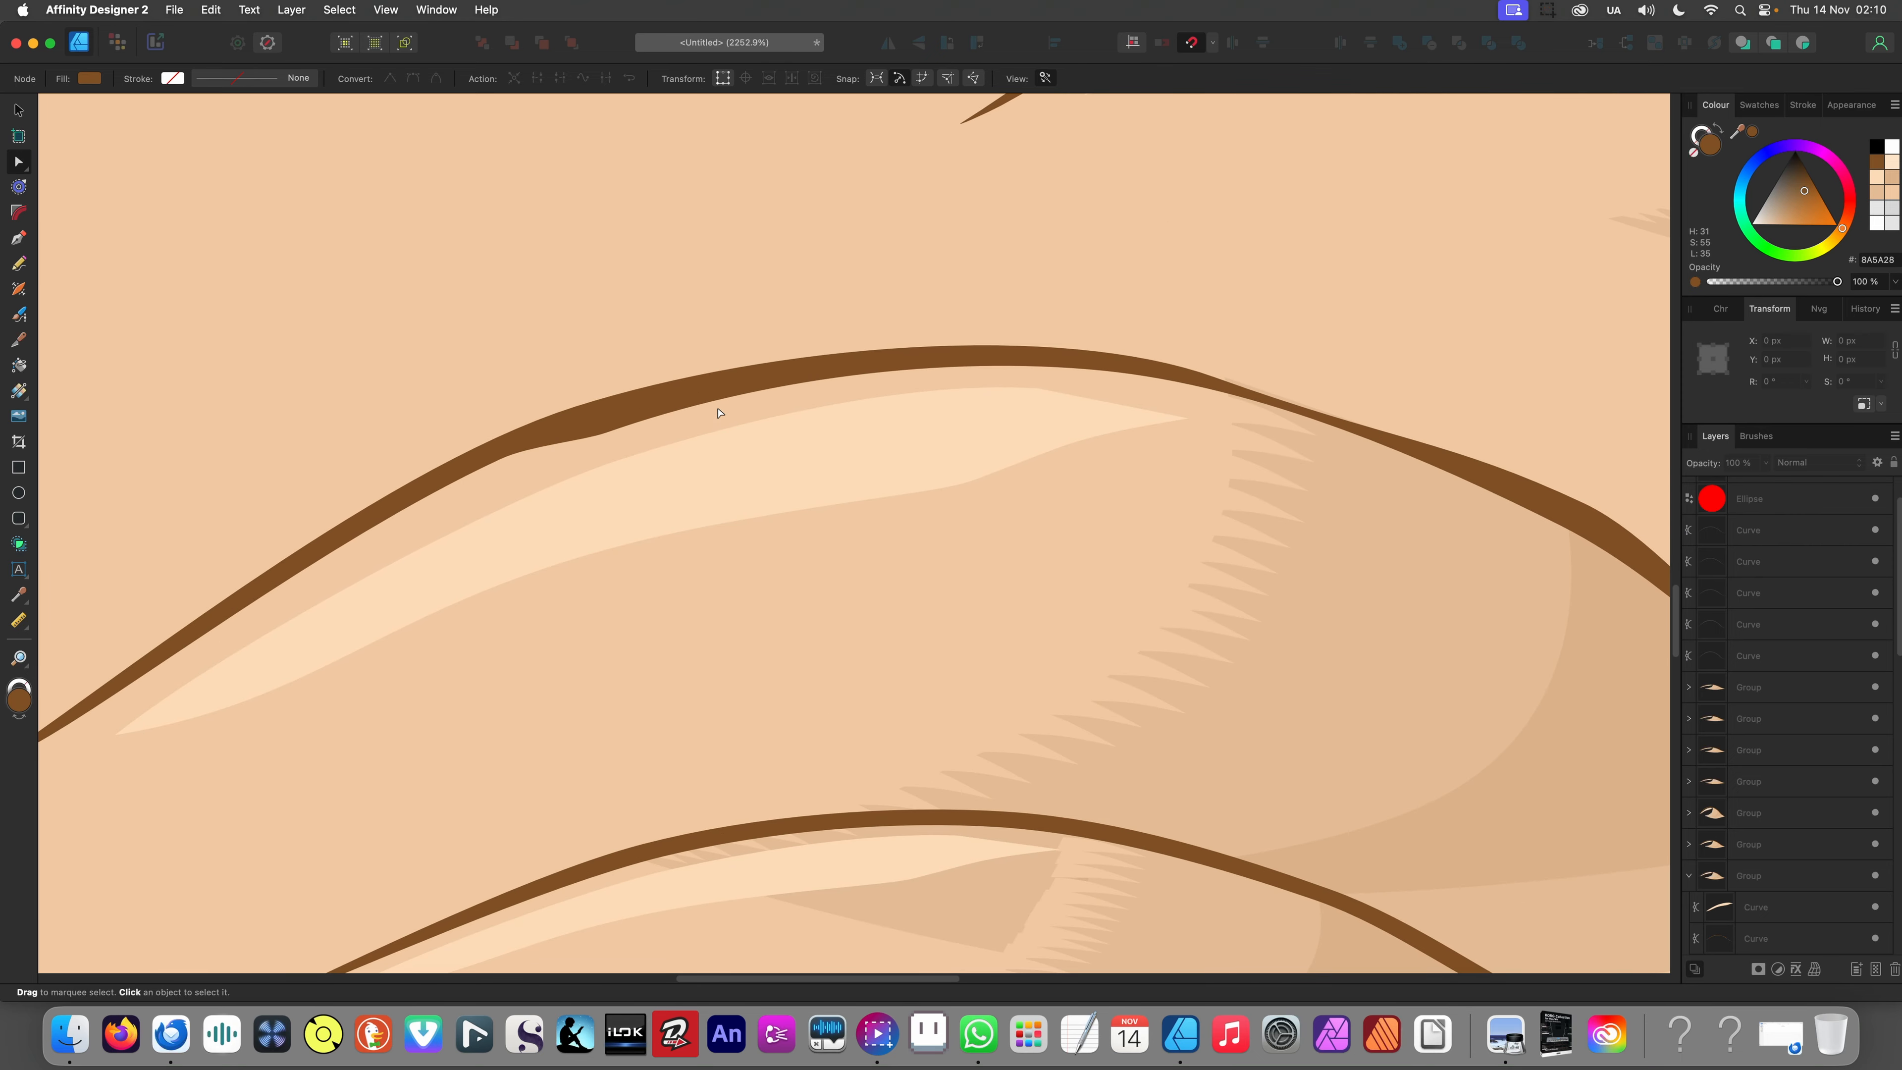
{"action": "left_click", "coordinate": [717, 389]}
{"action": "left_click", "coordinate": [913, 352]}
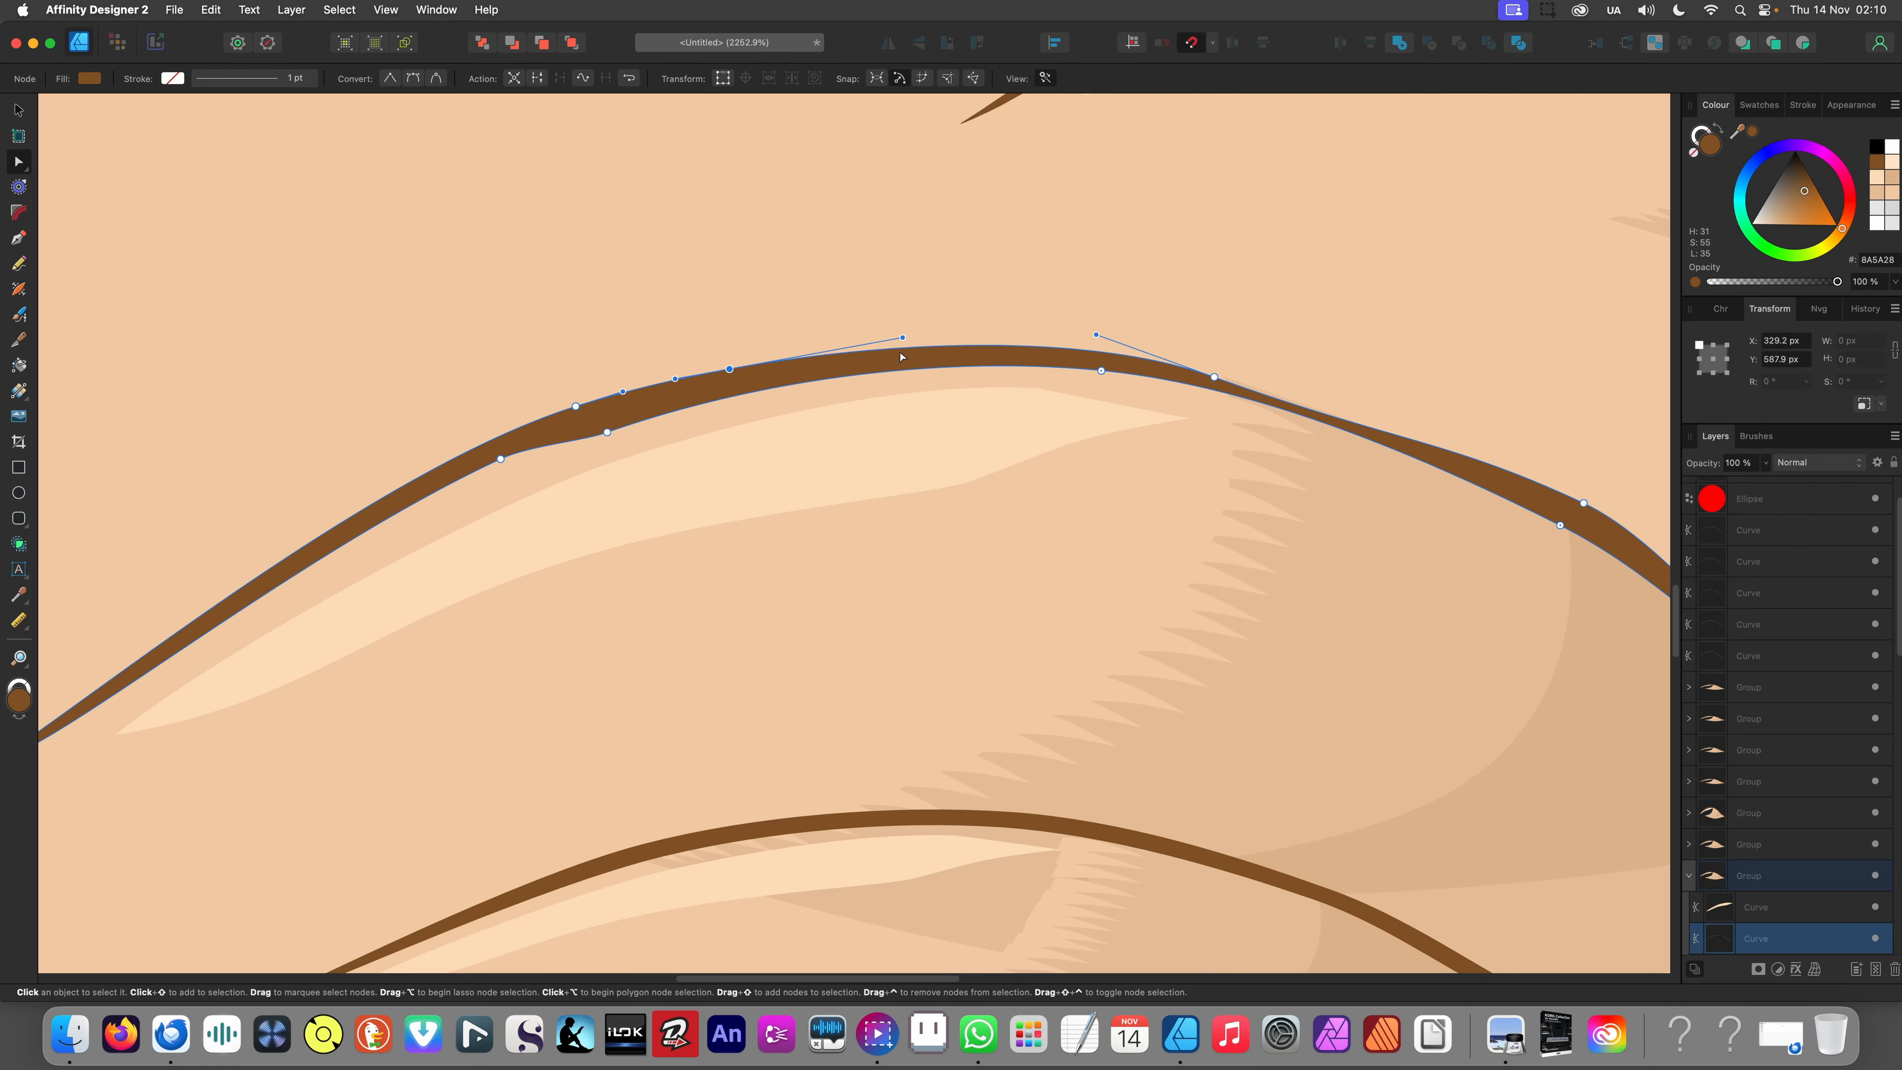
{"action": "left_click", "coordinate": [914, 348]}
{"action": "left_click", "coordinate": [842, 354]}
{"action": "left_click_drag", "start_coordinate": [841, 354], "coordinate": [816, 370]}
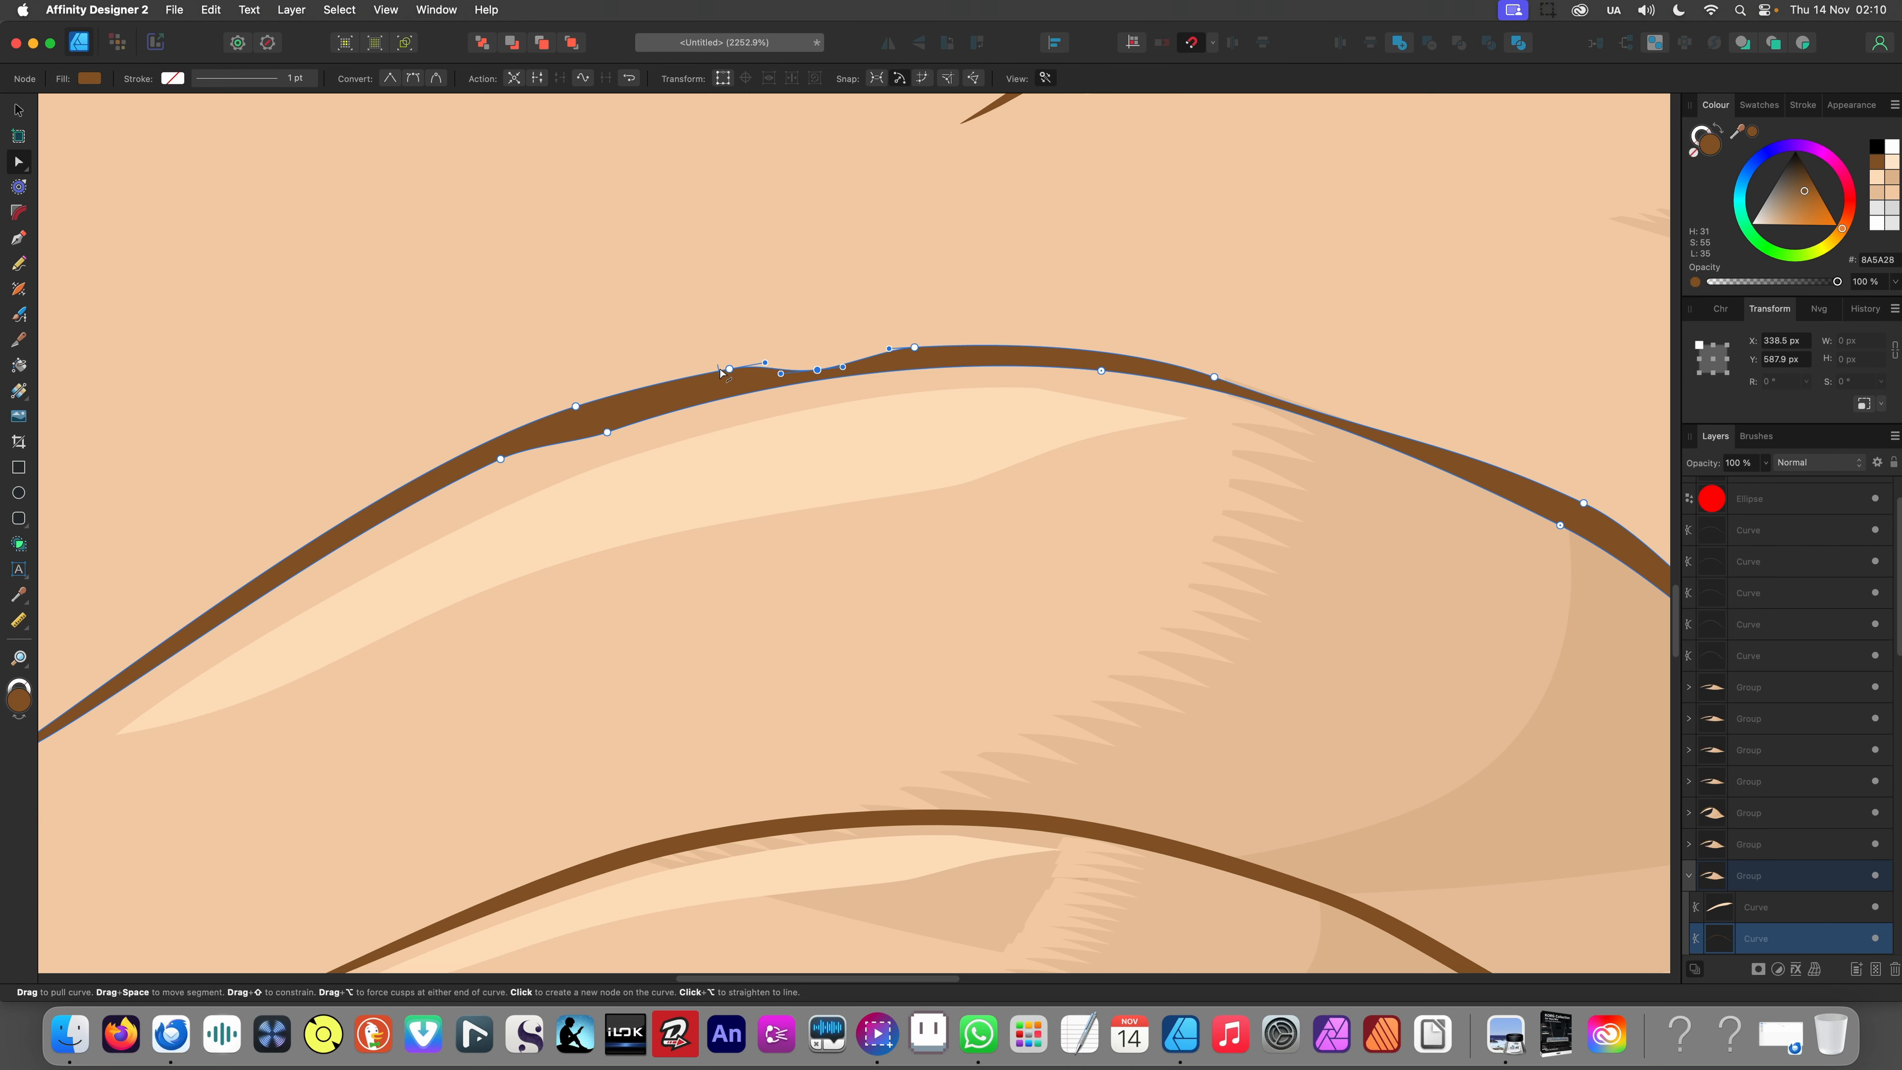
{"action": "left_click", "coordinate": [702, 378]}
{"action": "left_click_drag", "start_coordinate": [703, 379], "coordinate": [656, 399]}
{"action": "scroll", "coordinate": [896, 351], "scroll_direction": "down", "scroll_amount": 10}
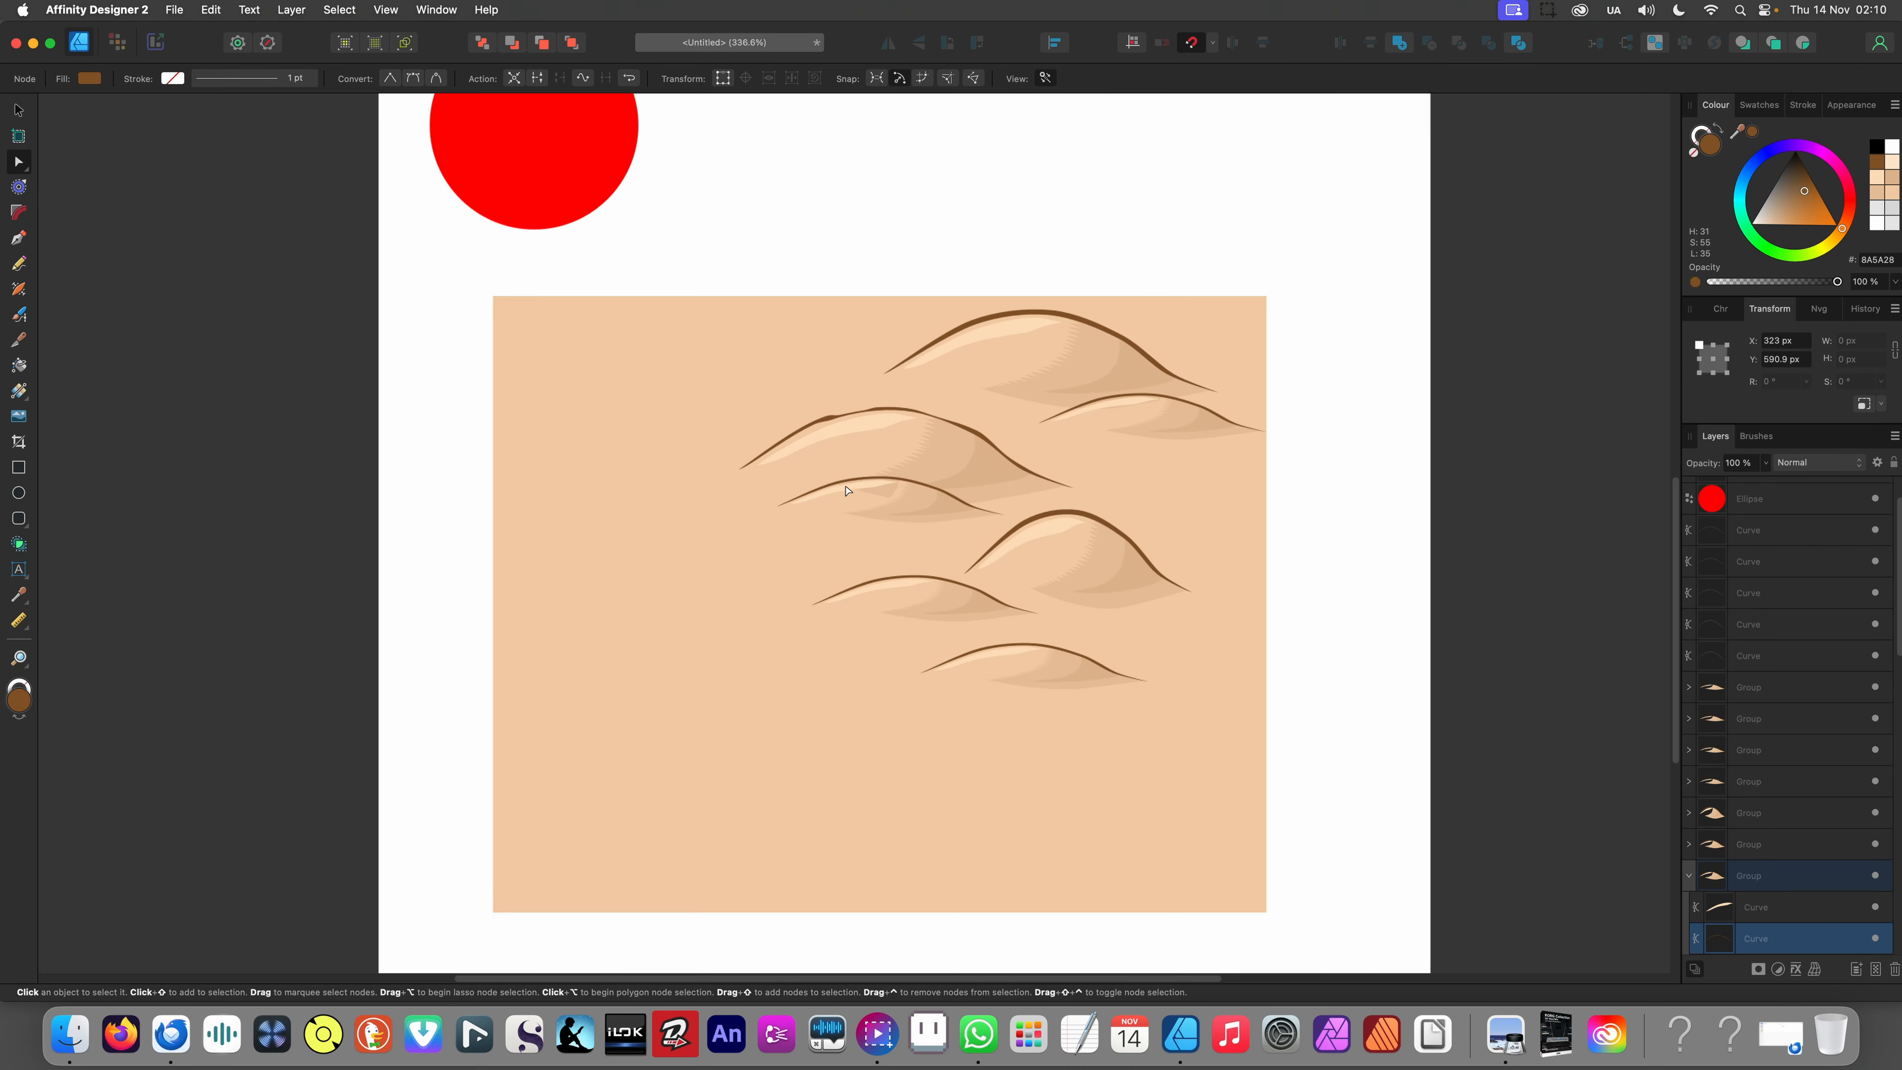
{"action": "left_click", "coordinate": [607, 487]}
- Add a node to the line's upper edge on the left slope and pull it inward to about X 299.7, Y 599 px
{"action": "scroll", "coordinate": [747, 435], "scroll_direction": "up", "scroll_amount": 9}
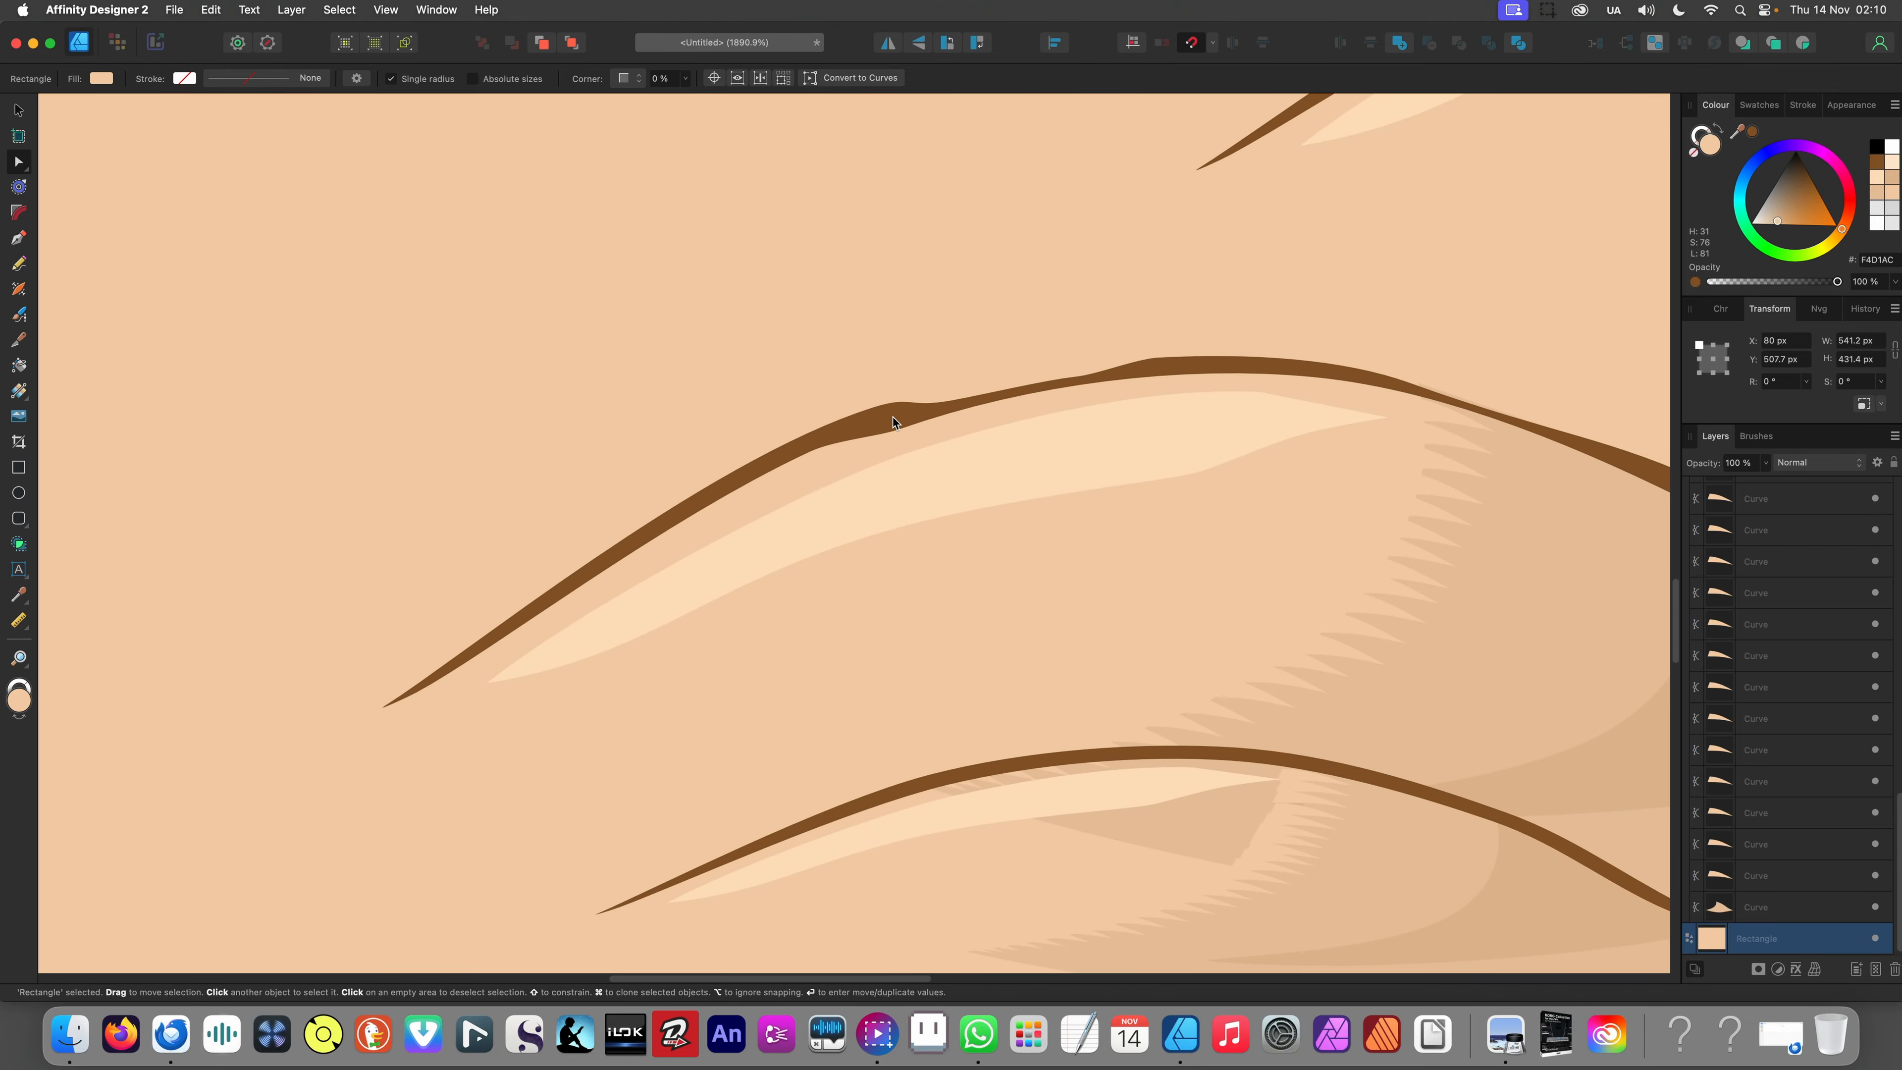
{"action": "left_click", "coordinate": [893, 422]}
{"action": "left_click", "coordinate": [770, 459]}
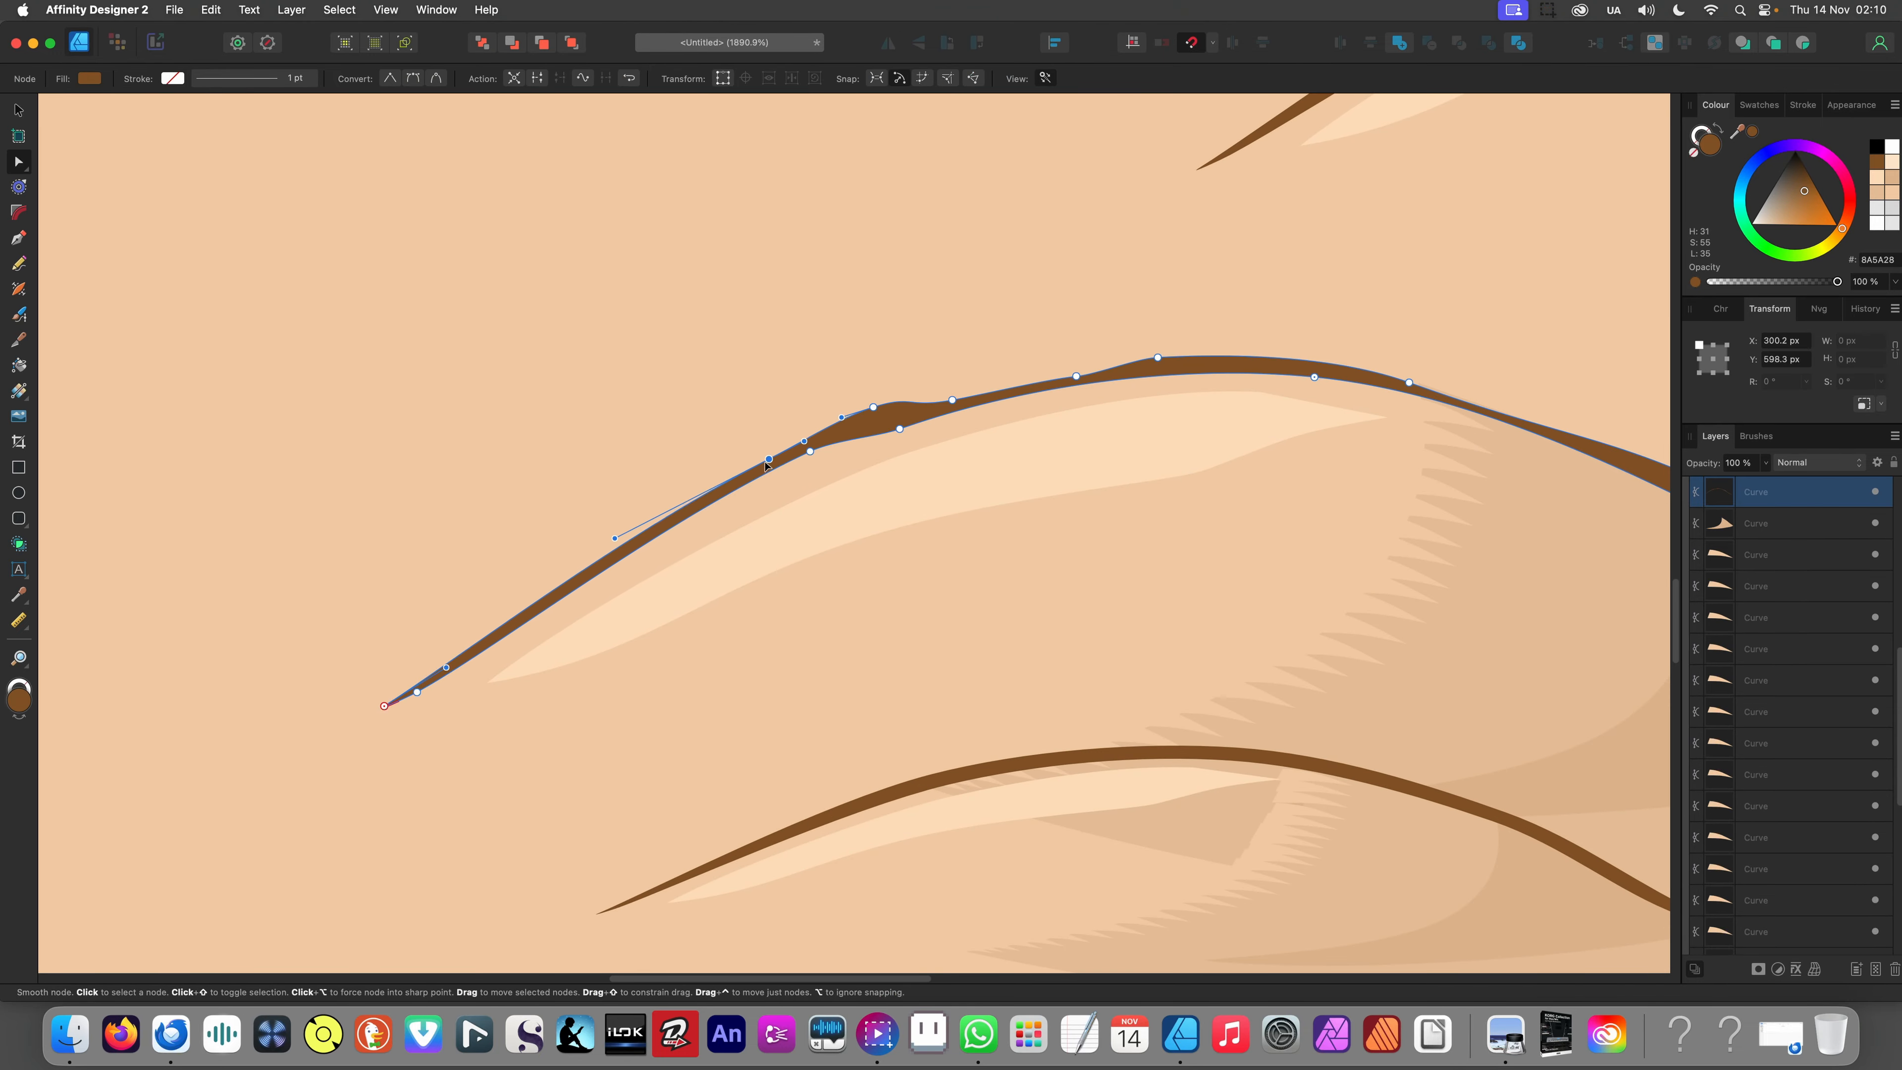
{"action": "left_click_drag", "start_coordinate": [767, 467], "coordinate": [760, 476]}
{"action": "scroll", "coordinate": [607, 576], "scroll_direction": "down", "scroll_amount": 9}
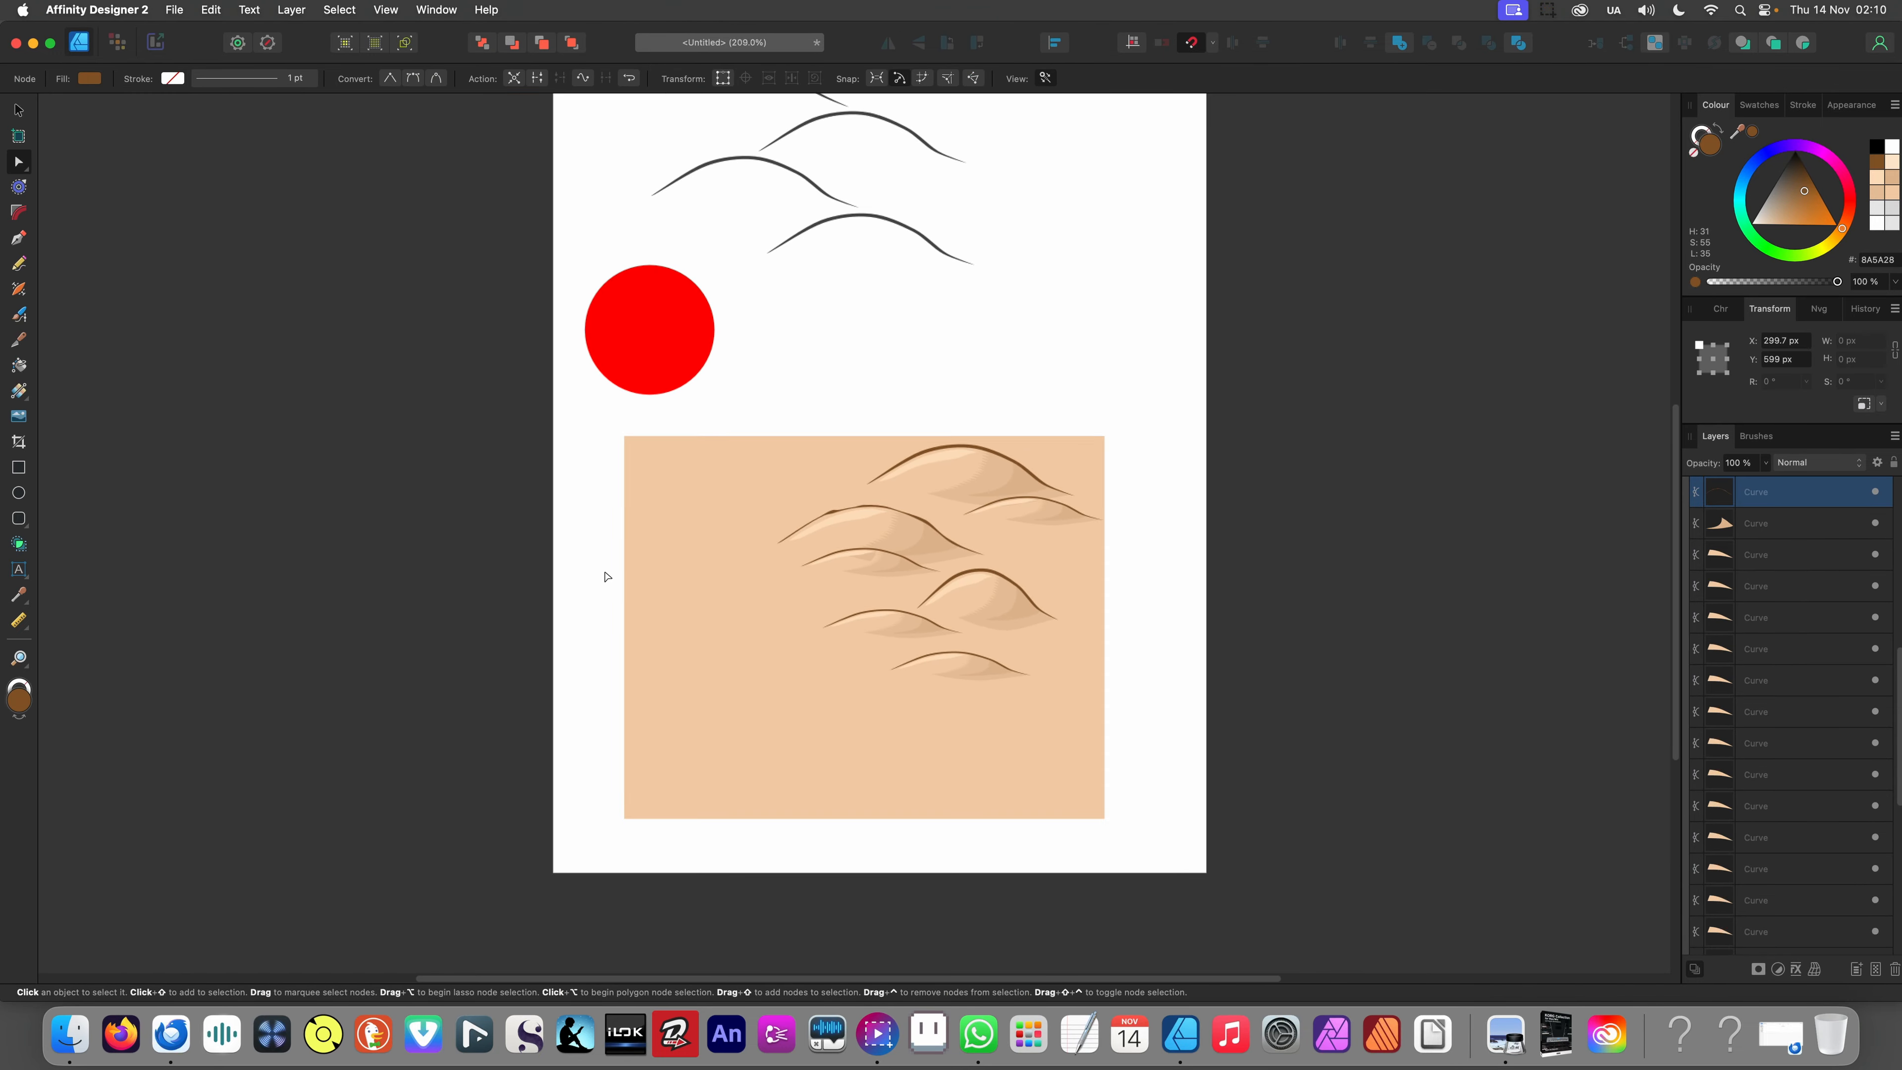
{"action": "left_click", "coordinate": [607, 576]}
- Thicken the line's left slope by bowing its lower edge outward and adding a node at about X 284.4, Y 609.8 px
{"action": "scroll", "coordinate": [961, 561], "scroll_direction": "up", "scroll_amount": 9}
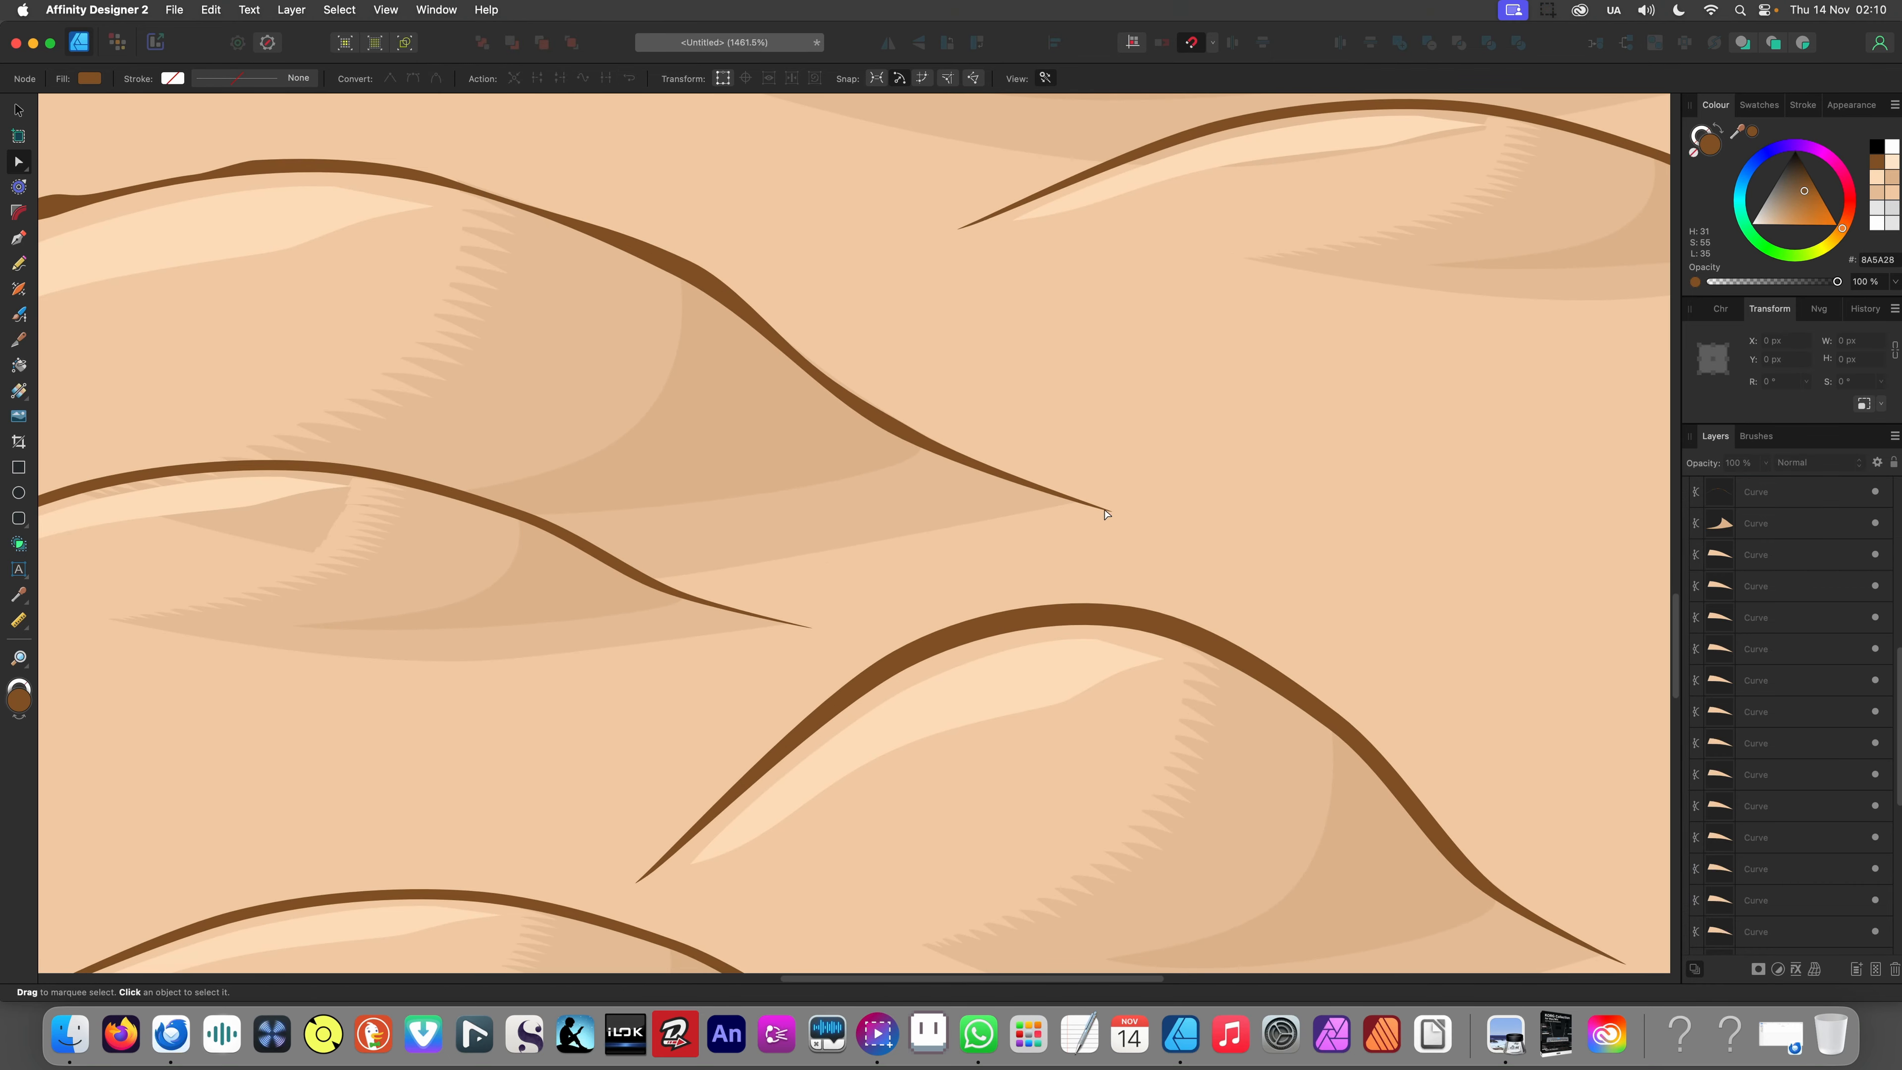
{"action": "scroll", "coordinate": [1049, 501], "scroll_direction": "down", "scroll_amount": 3}
{"action": "scroll", "coordinate": [885, 472], "scroll_direction": "left", "scroll_amount": 3}
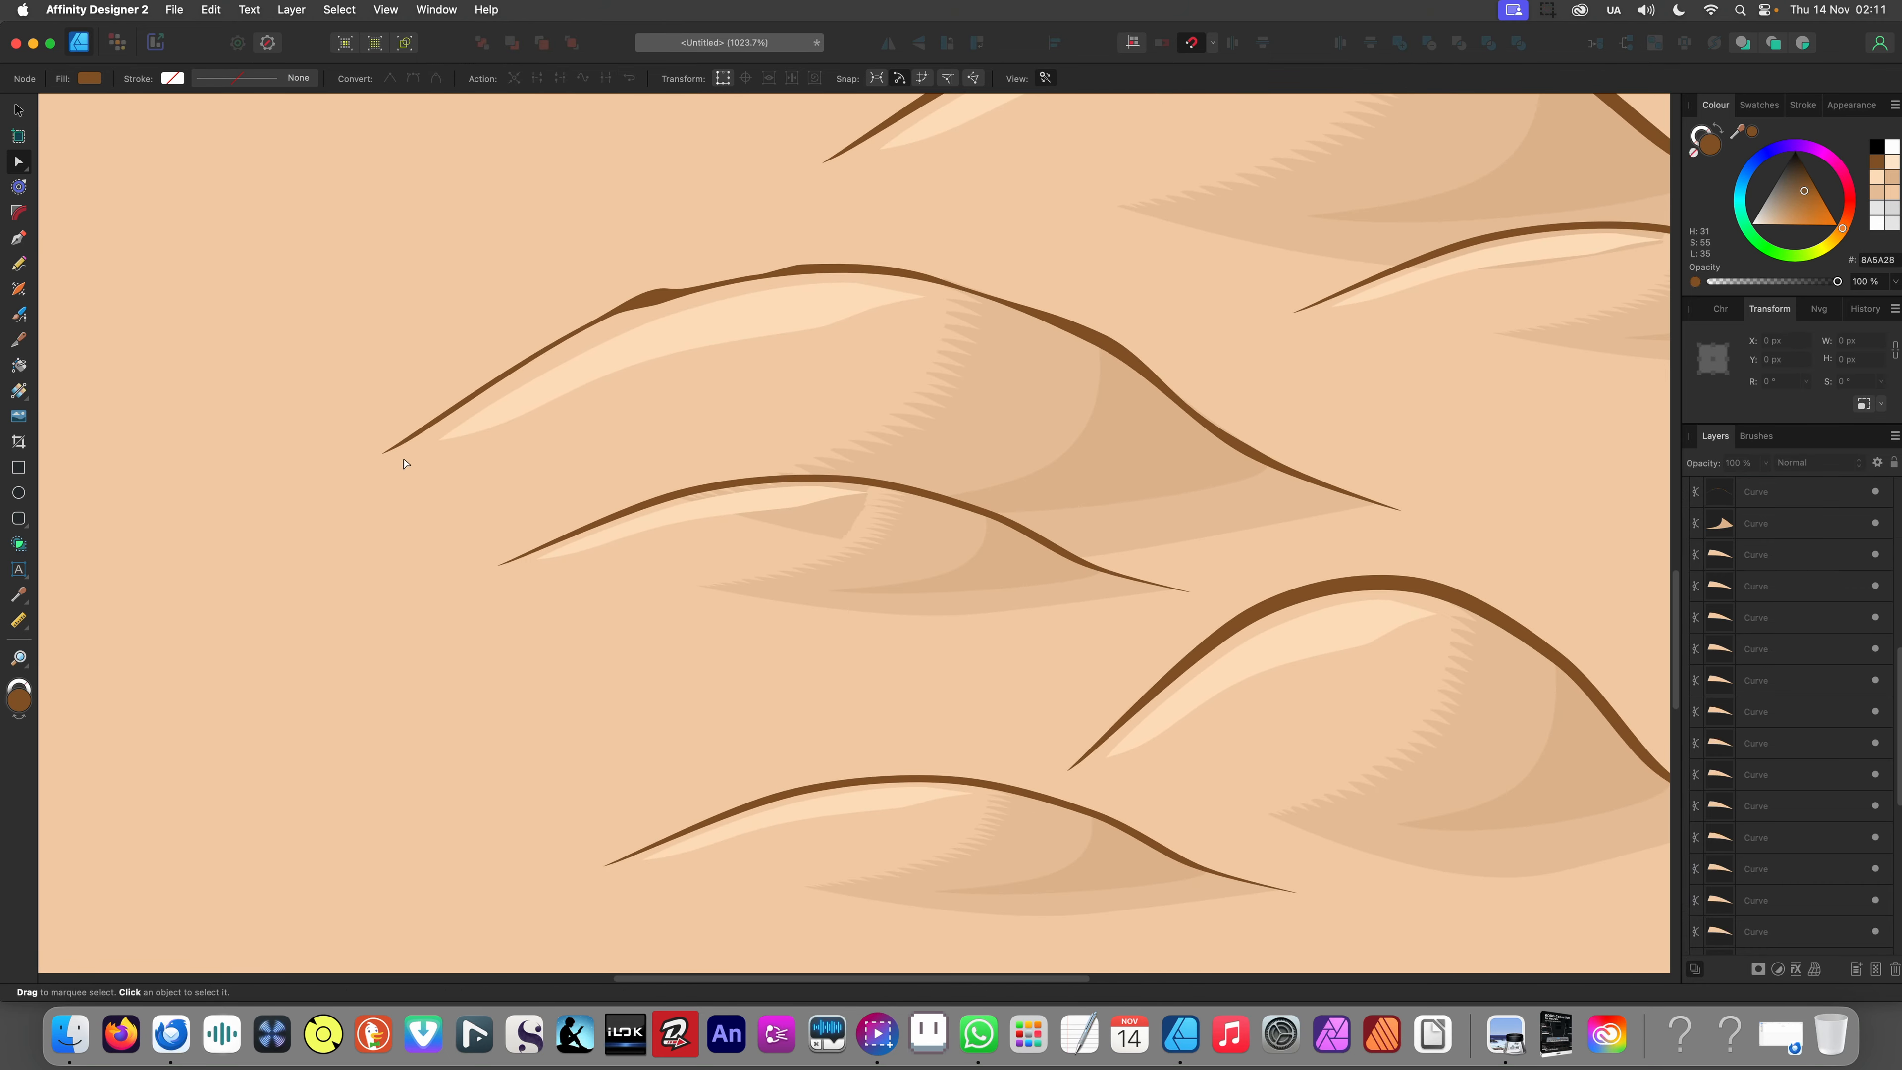
{"action": "scroll", "coordinate": [404, 463], "scroll_direction": "up", "scroll_amount": 3}
{"action": "left_click", "coordinate": [559, 307]}
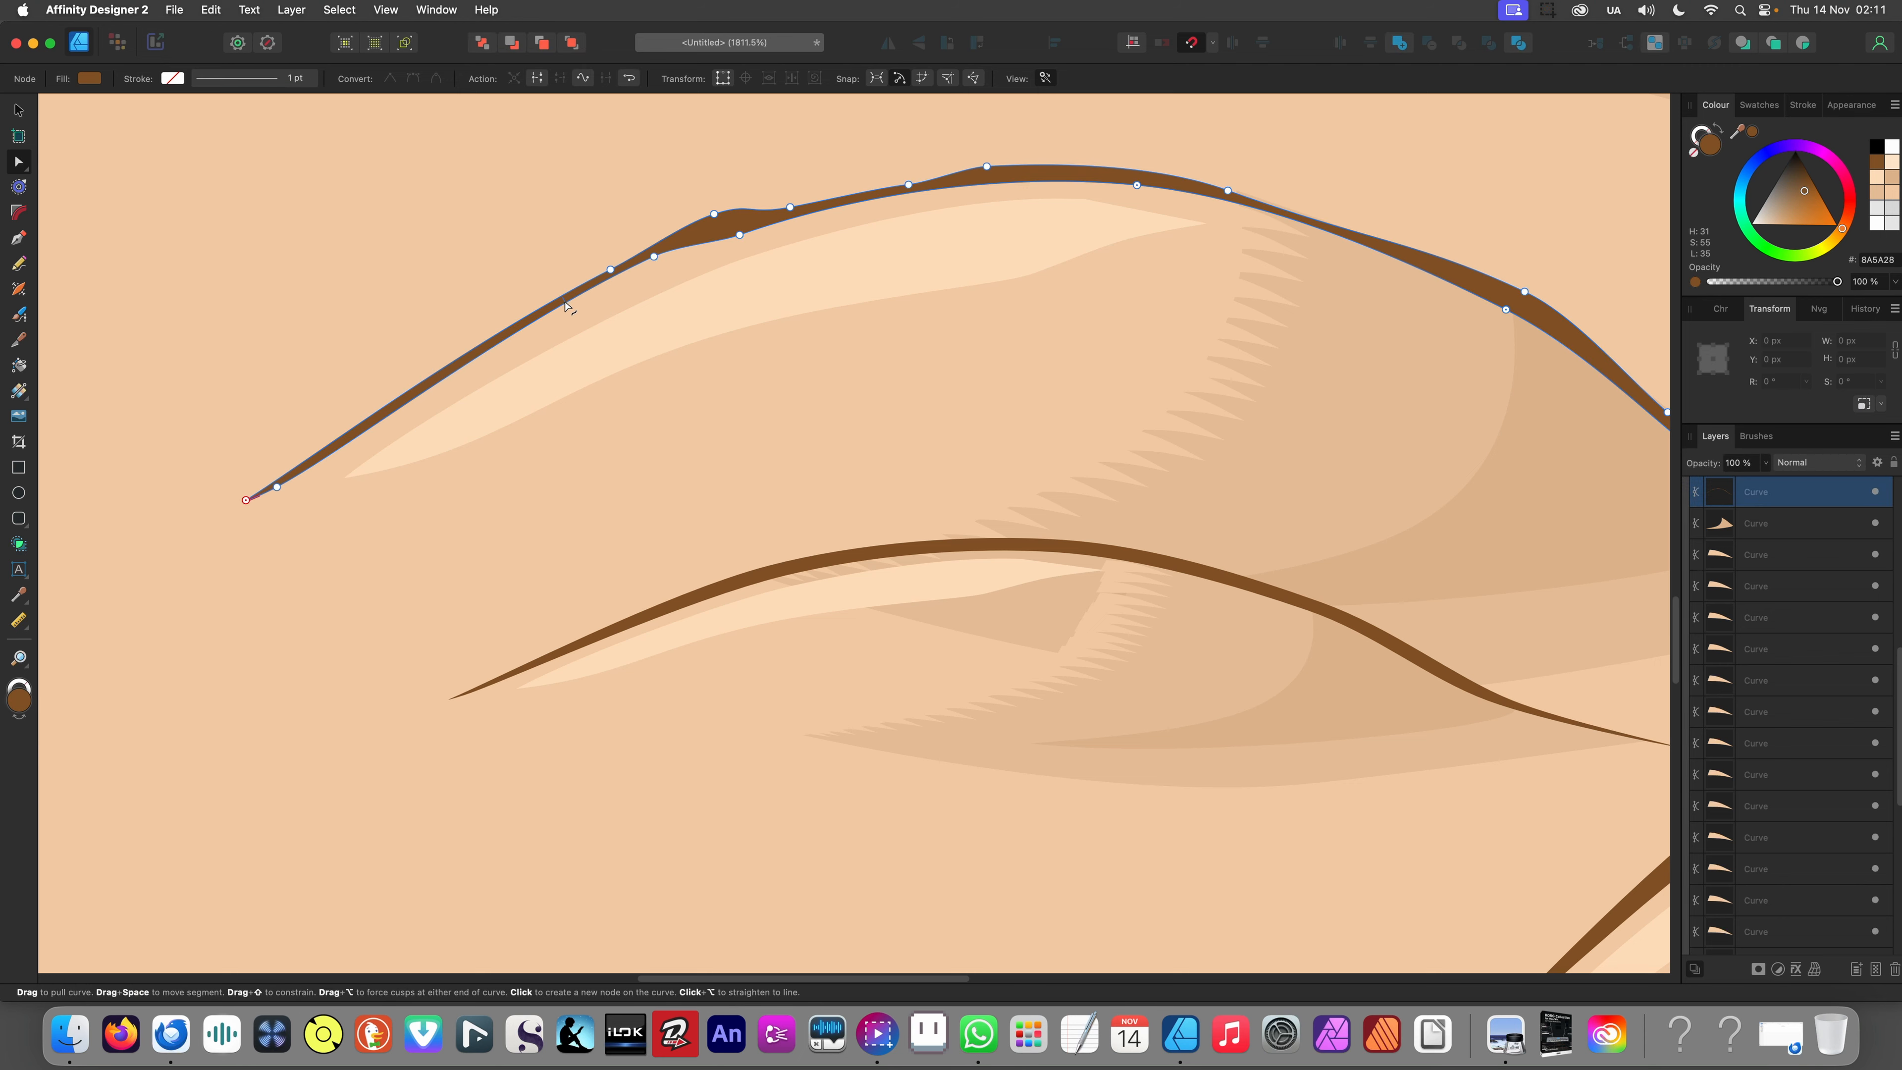
{"action": "left_click", "coordinate": [512, 367]}
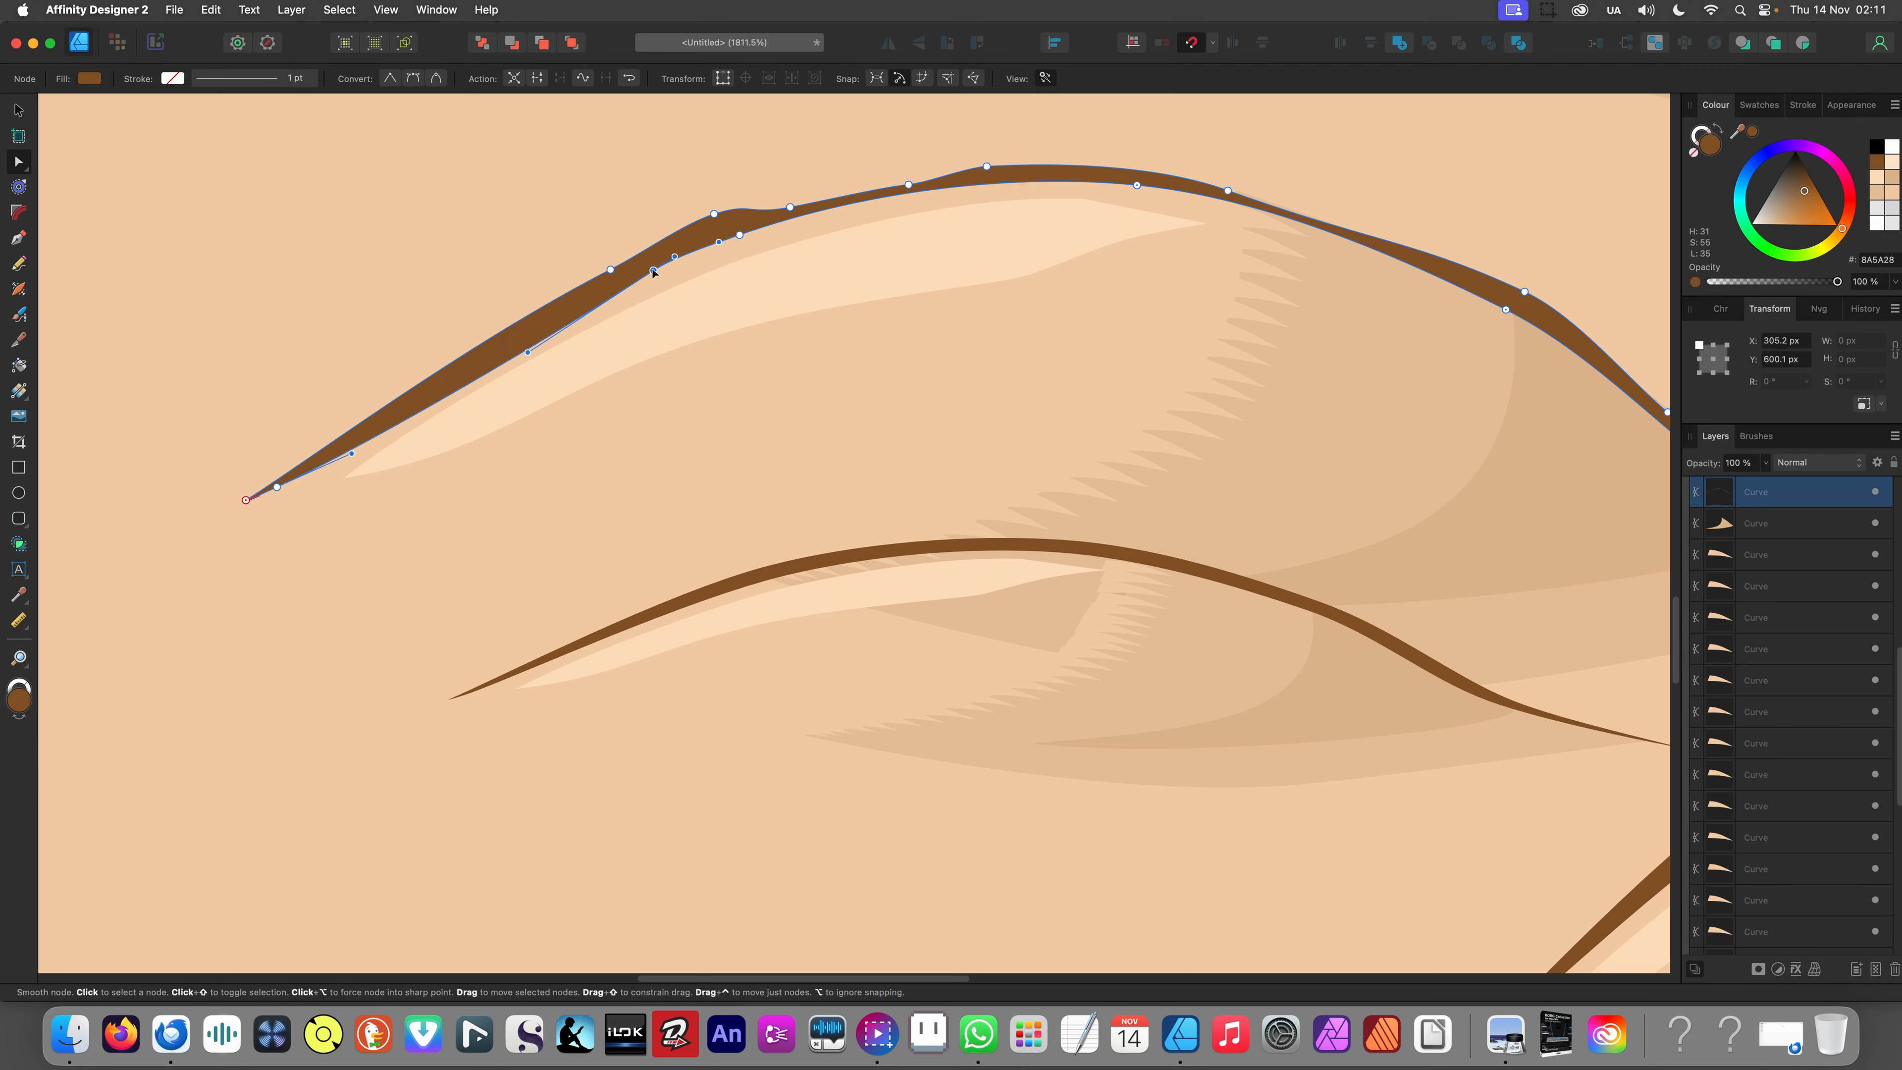
{"action": "left_click", "coordinate": [510, 356]}
{"action": "scroll", "coordinate": [493, 359], "scroll_direction": "down", "scroll_amount": 10}
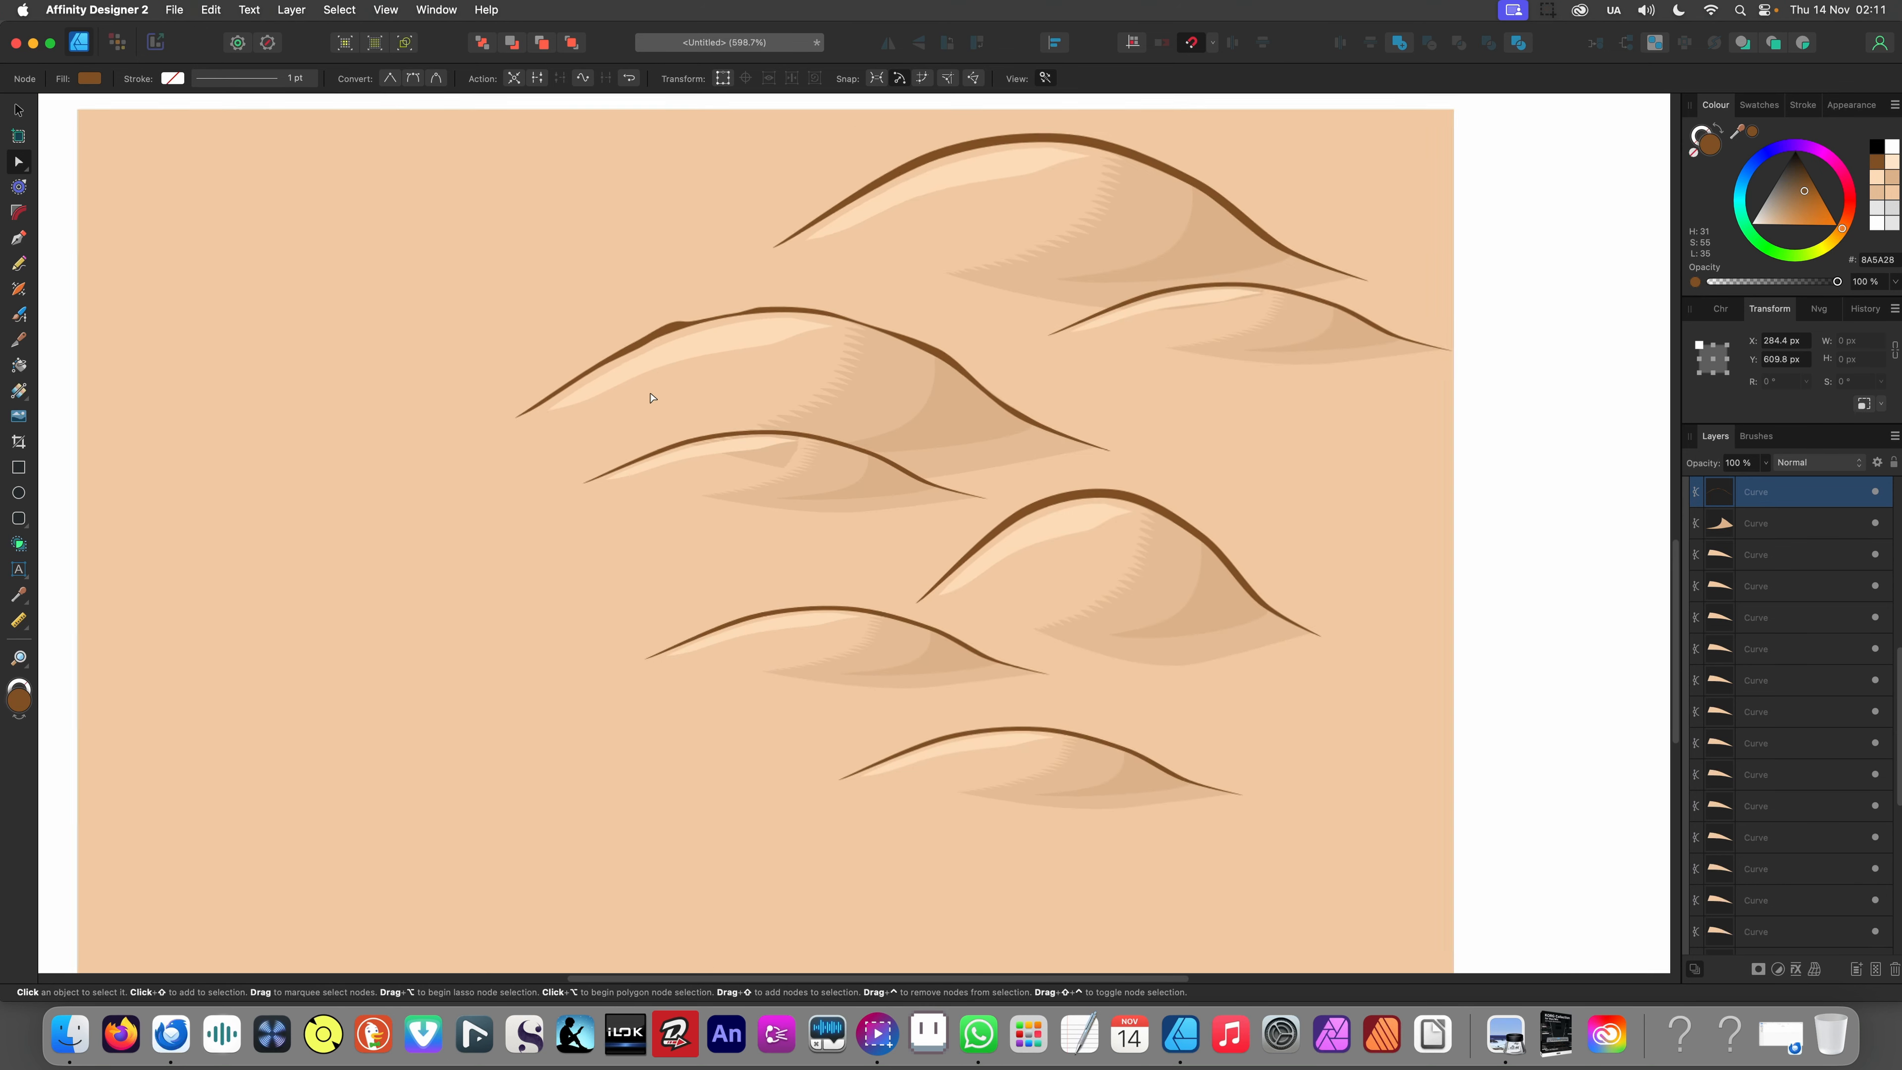
{"action": "left_click", "coordinate": [386, 497]}
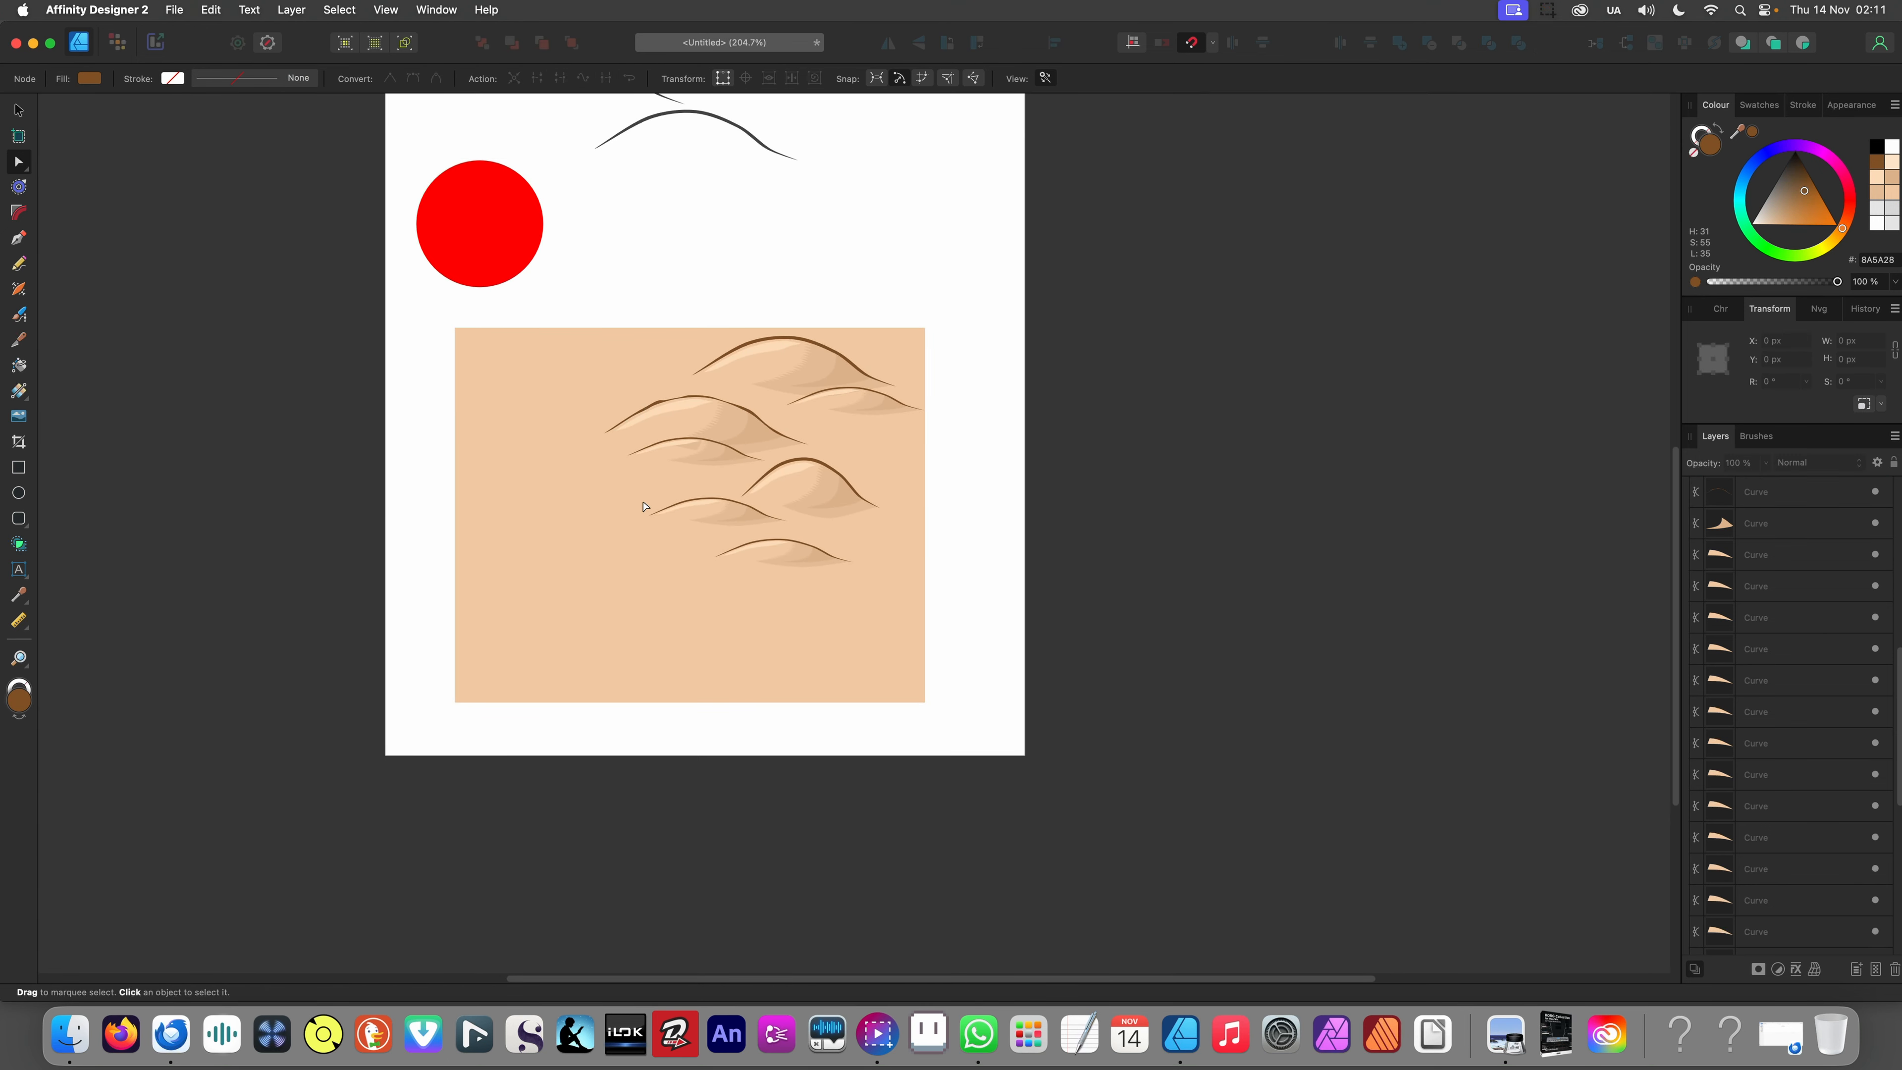
{"action": "scroll", "coordinate": [674, 507], "scroll_direction": "up", "scroll_amount": 2}
{"action": "scroll", "coordinate": [861, 510], "scroll_direction": "down", "scroll_amount": 3}
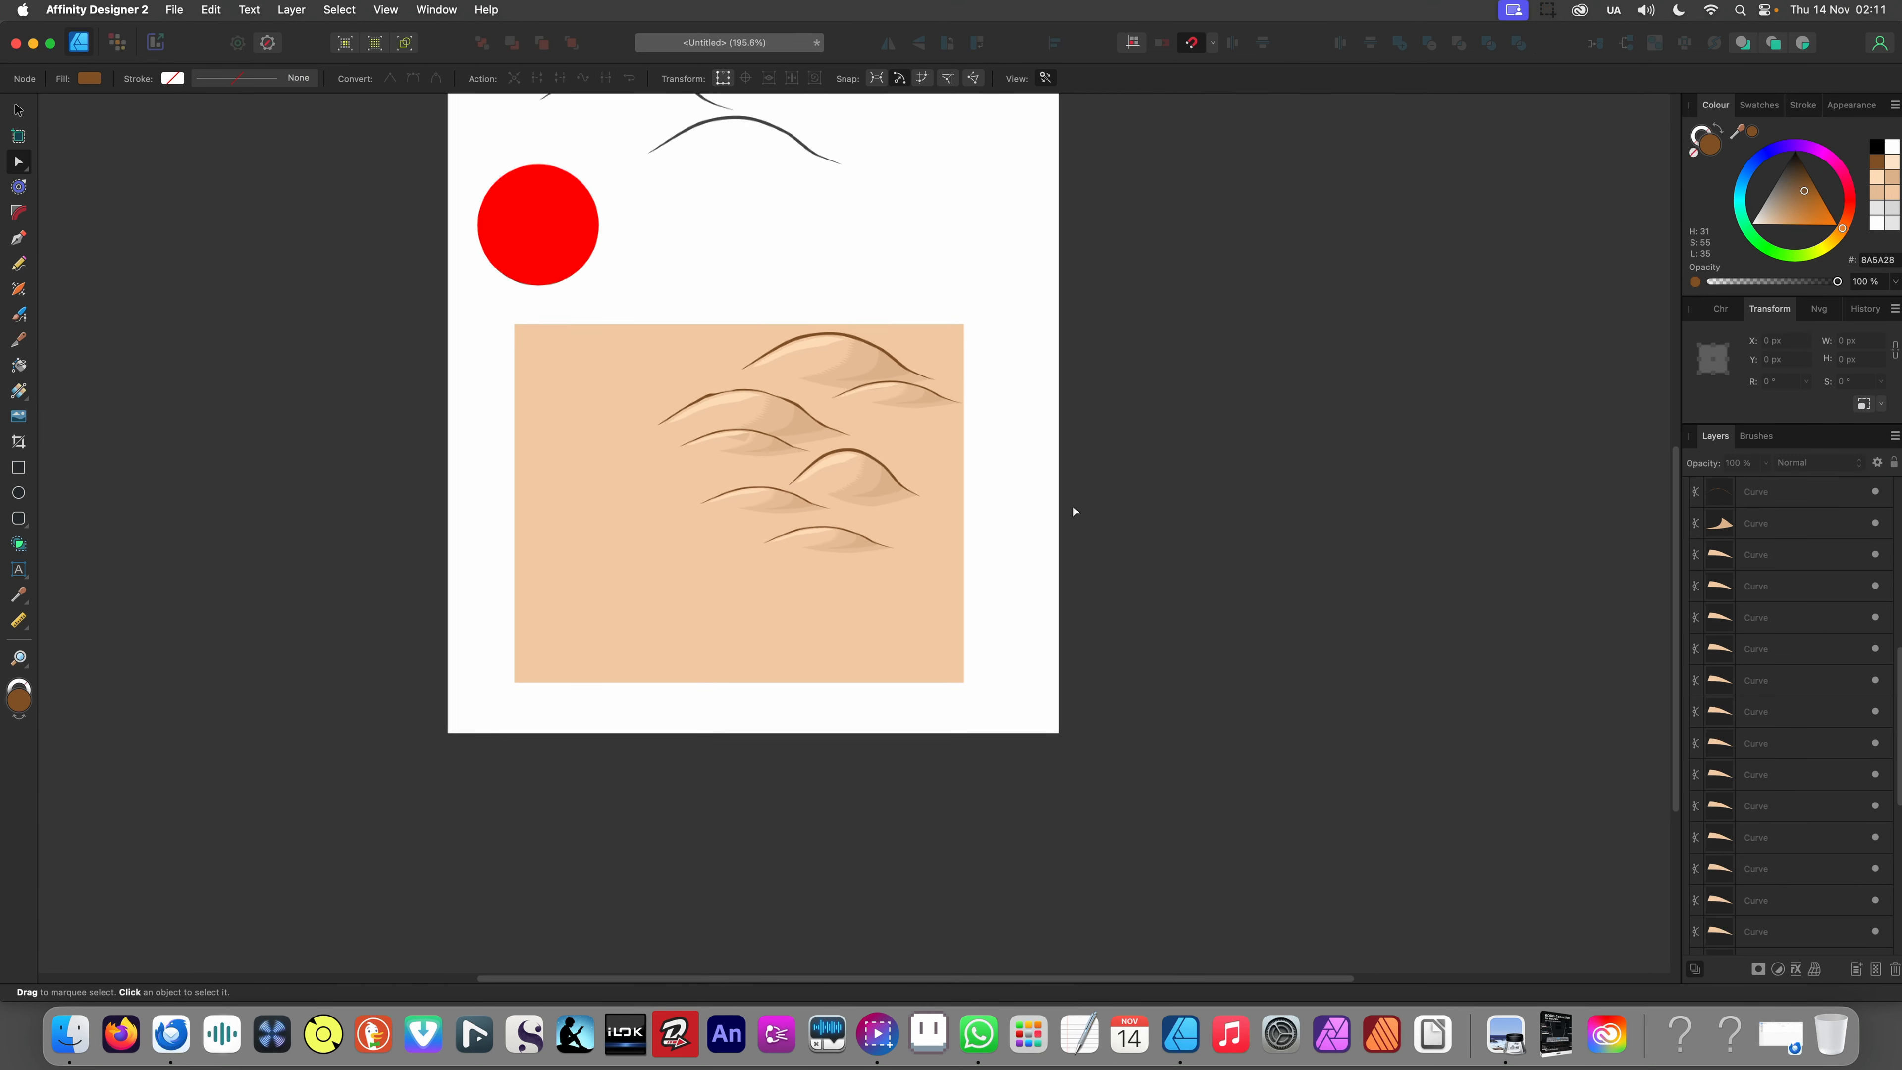
{"action": "scroll", "coordinate": [1049, 513], "scroll_direction": "down", "scroll_amount": 2}
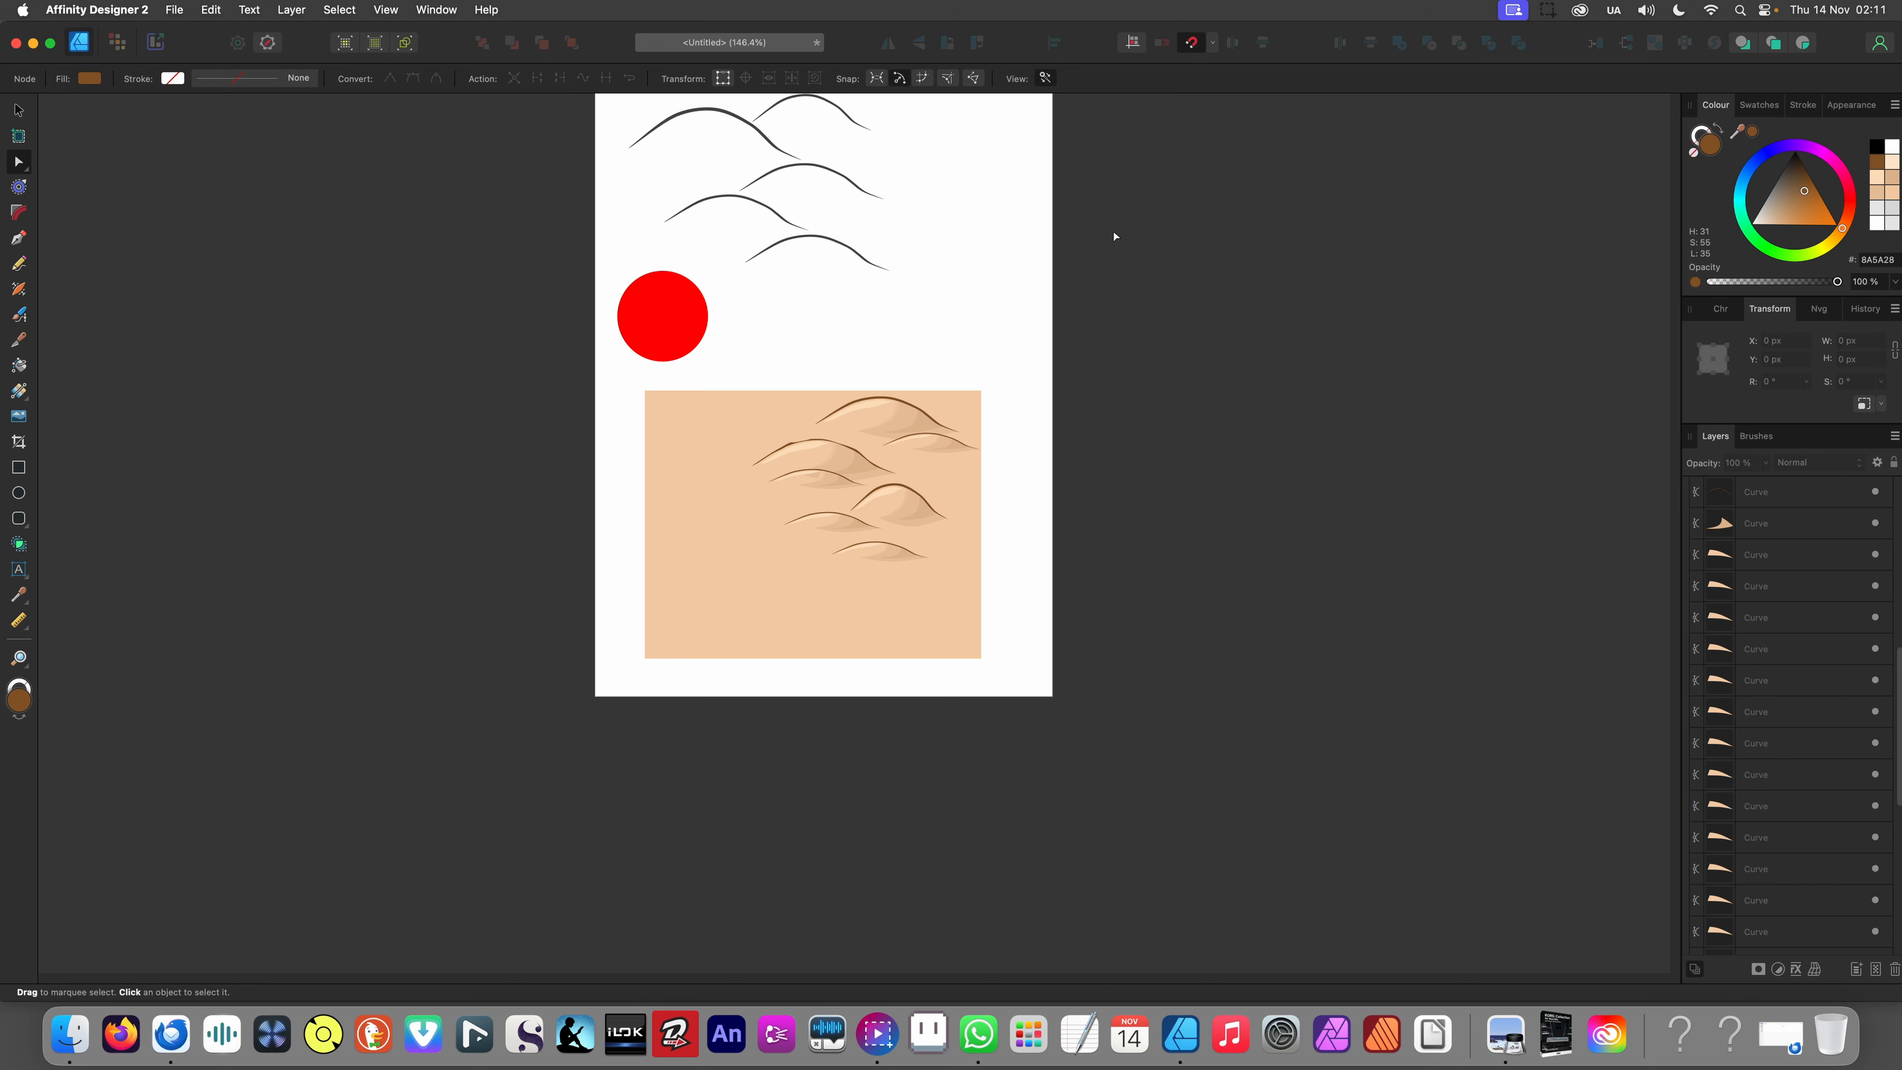
{"action": "left_click", "coordinate": [1546, 12]}
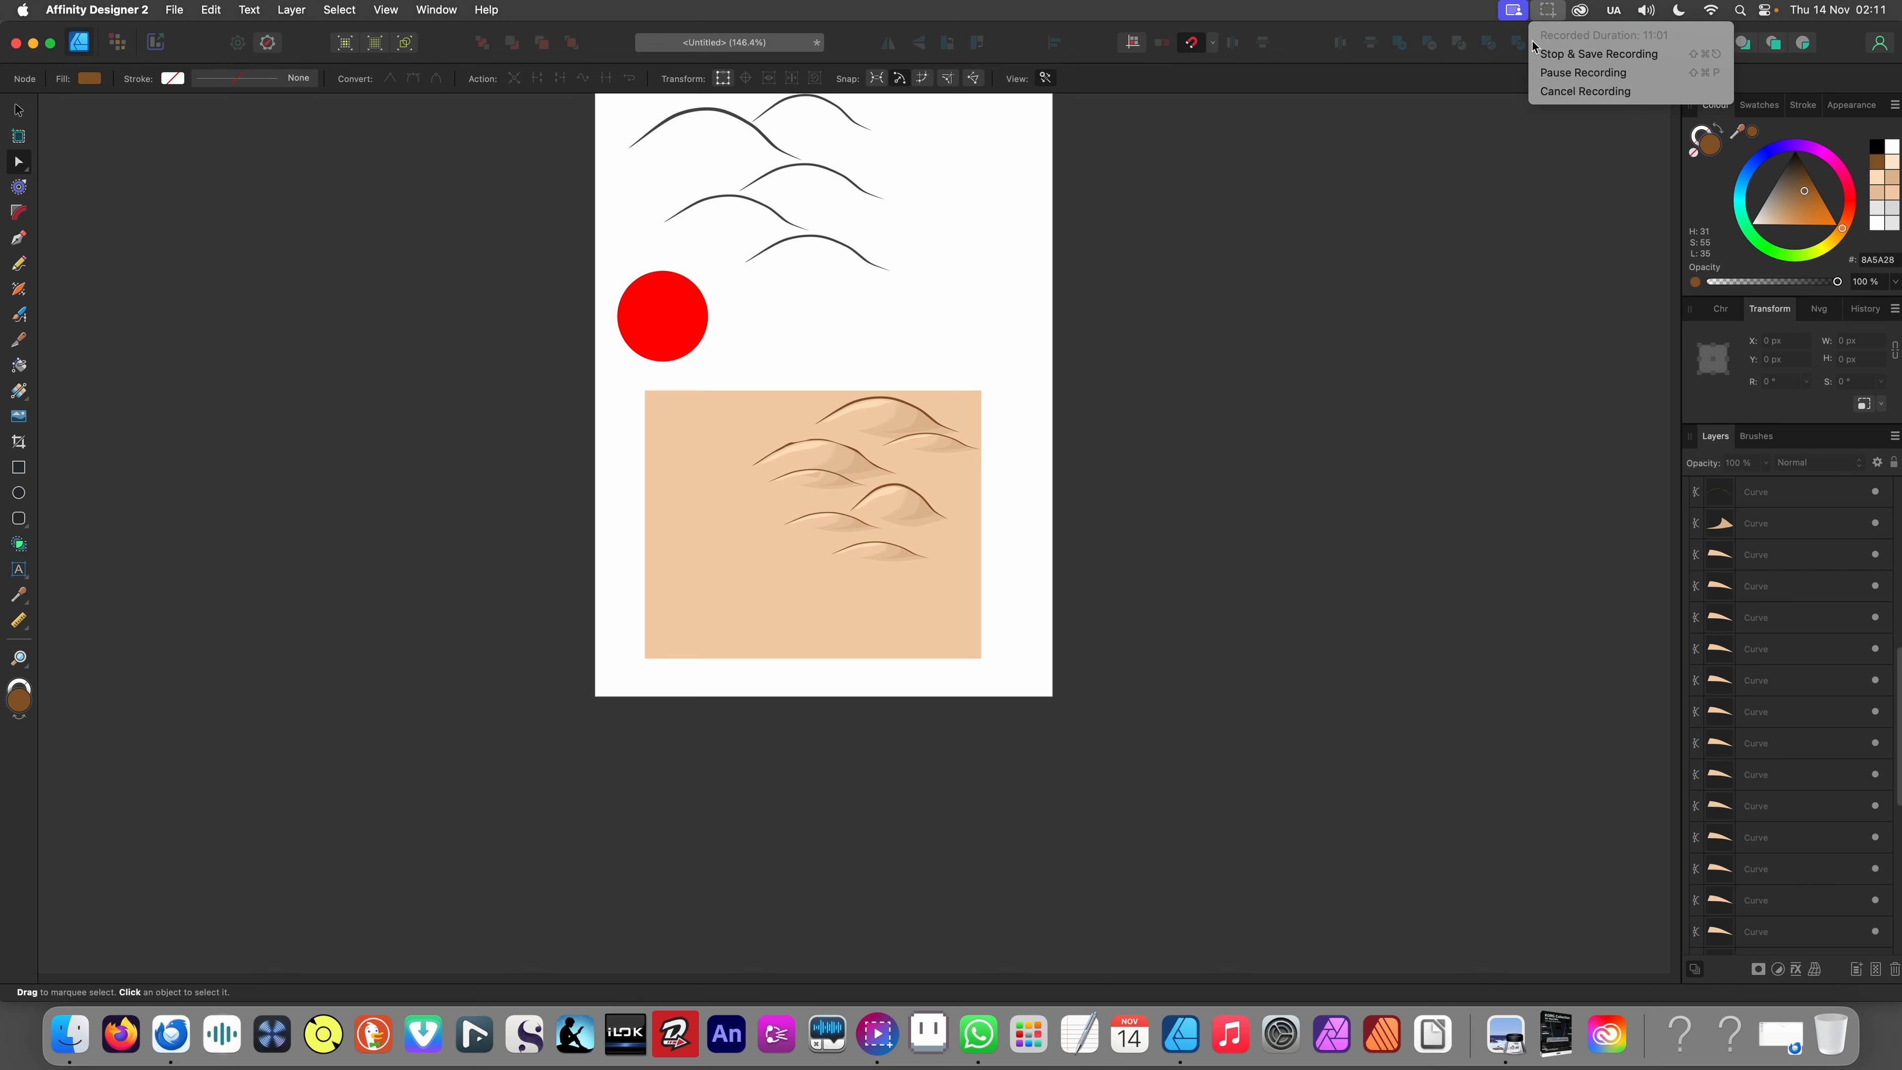